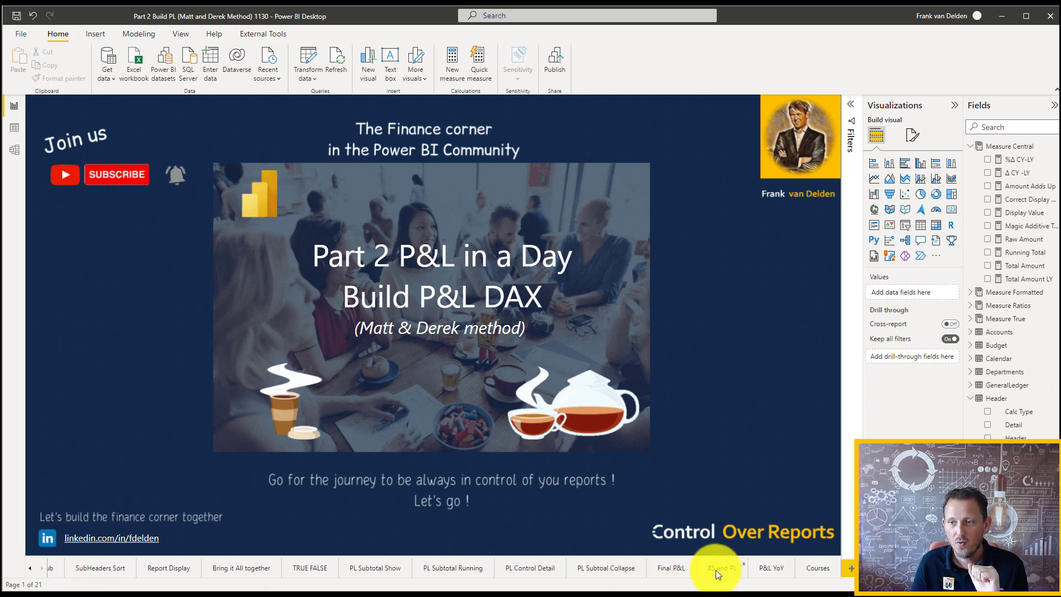
- Open the Final P&L report page and examine the statement's headers, detail rows and subtotals
left_click(681, 567)
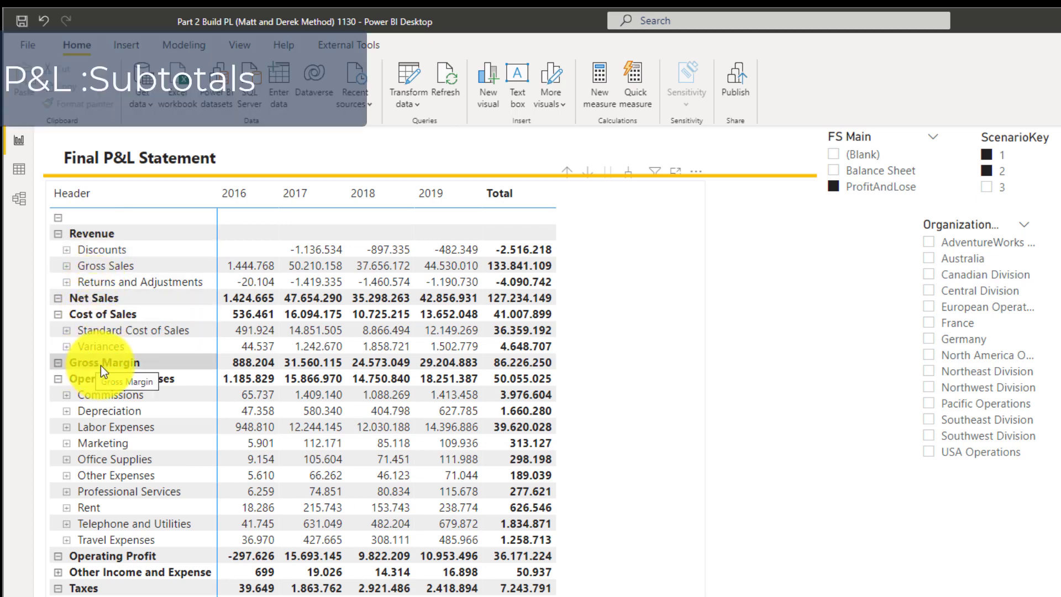
left_click(74, 425)
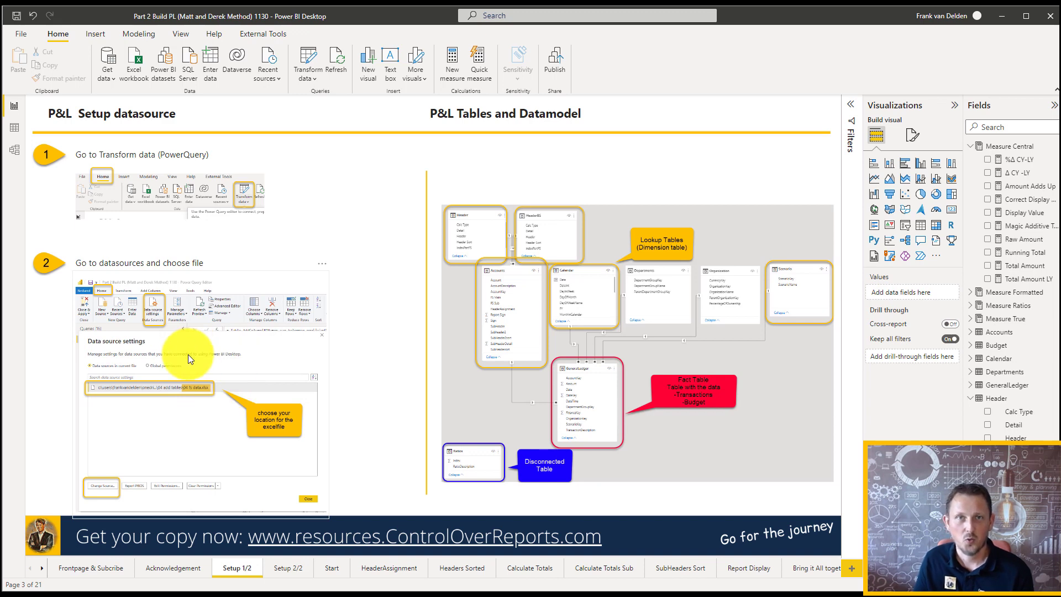
- In Power Query, set the file source to the 04 fs data.xlsx workbook as an Excel Workbook and apply the queries
left_click(308, 62)
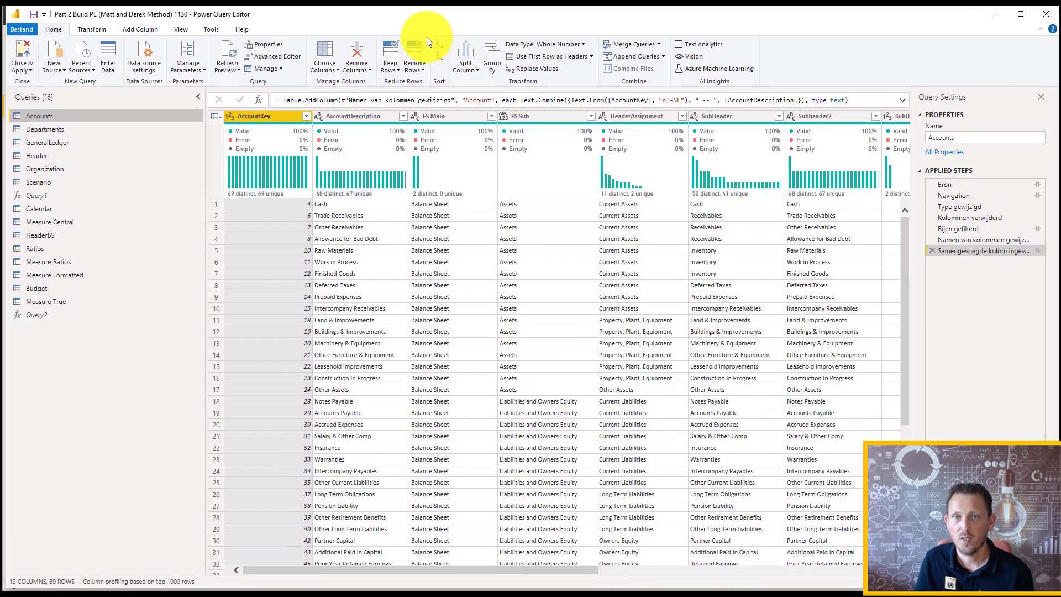
left_click(146, 56)
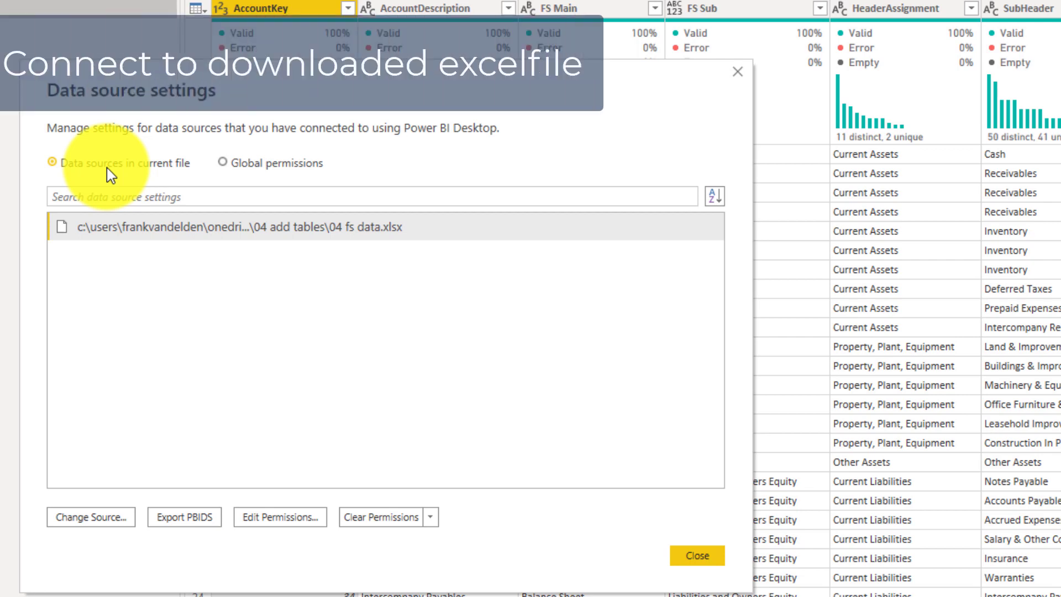
left_click(91, 517)
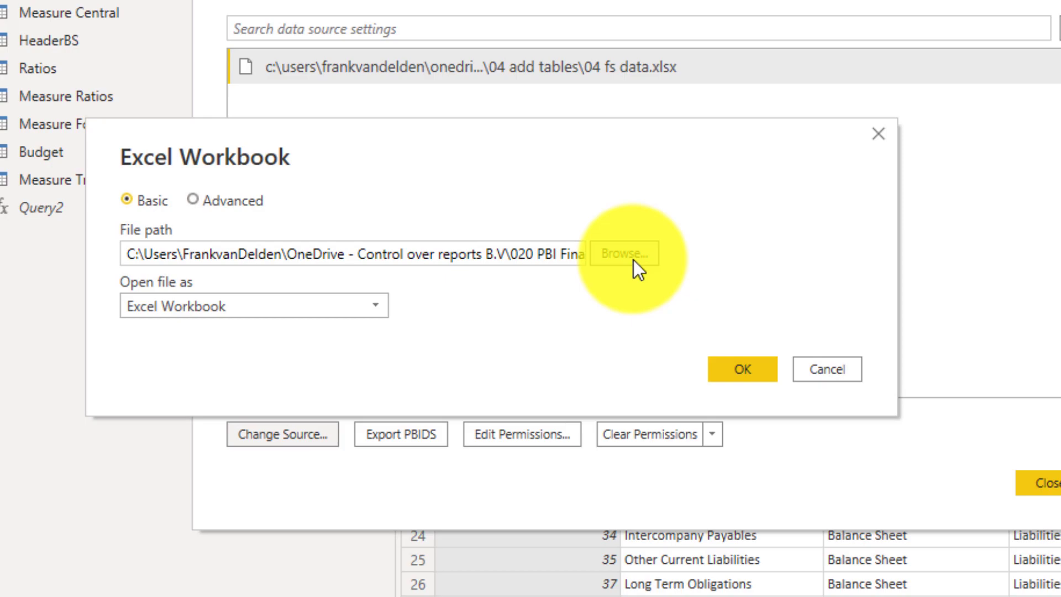
left_click(741, 370)
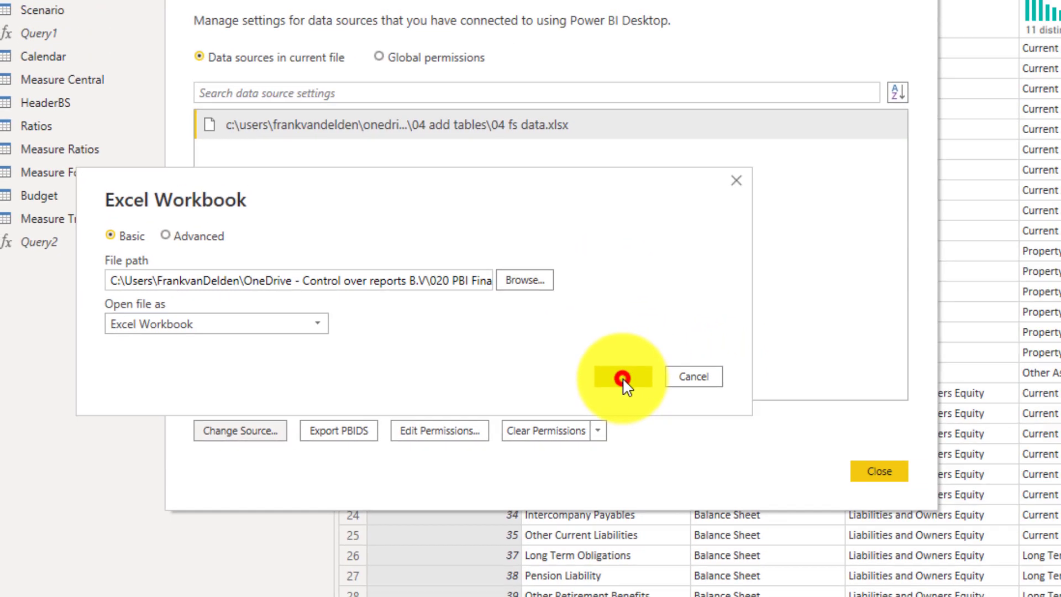
left_click(906, 472)
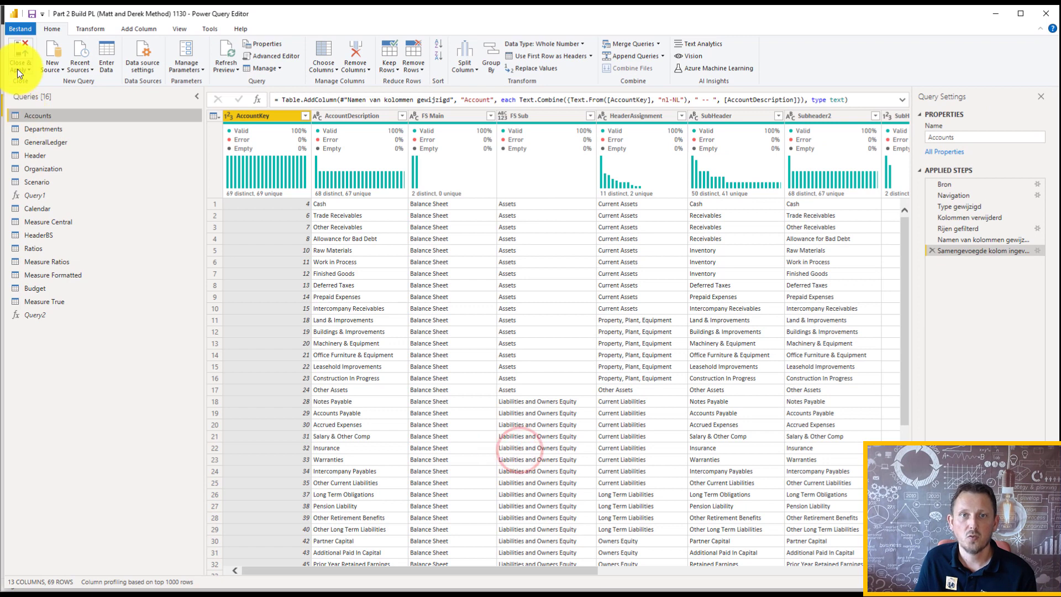
left_click(19, 83)
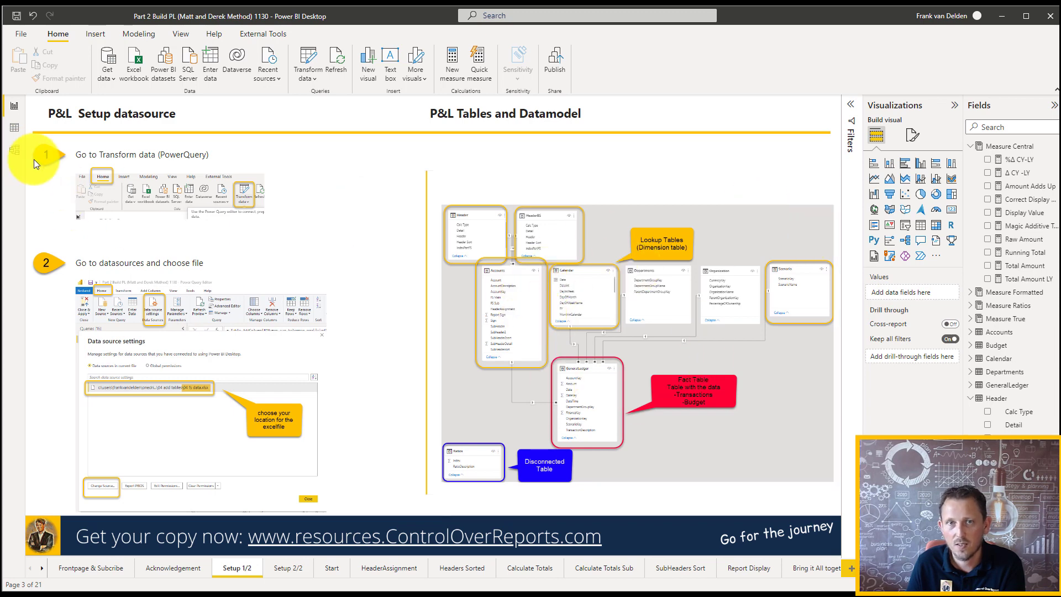
- Examine the data model's table relationships and the Header table's sort order and Header column
left_click(14, 151)
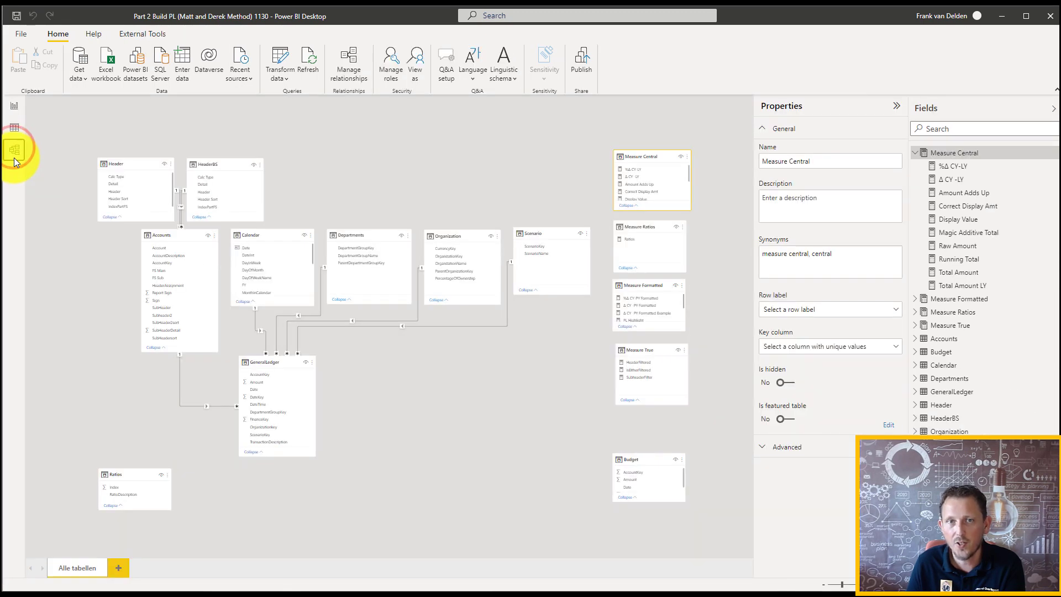
left_click(14, 106)
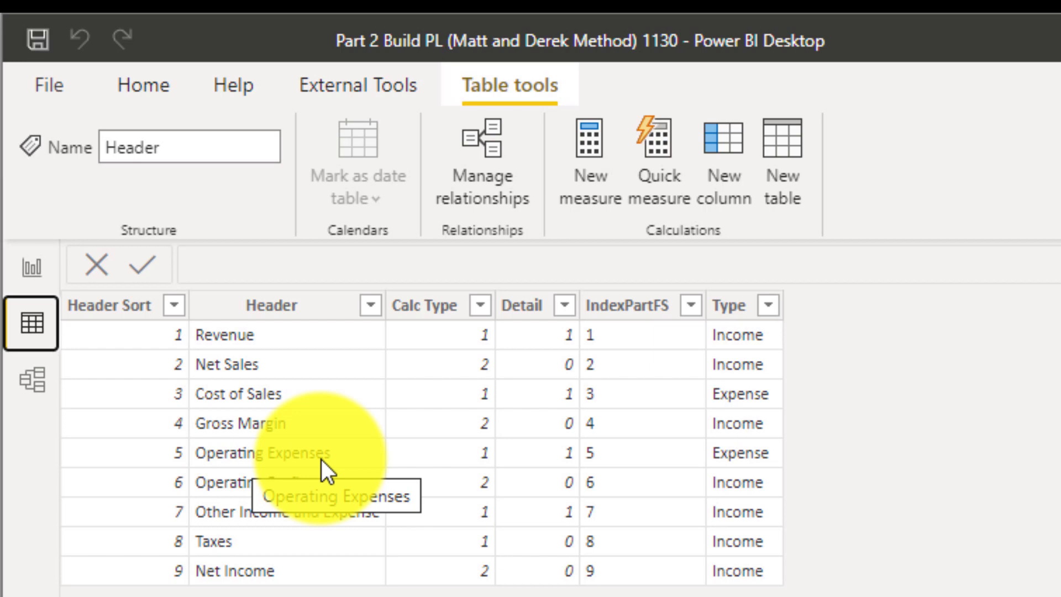
left_click(143, 453)
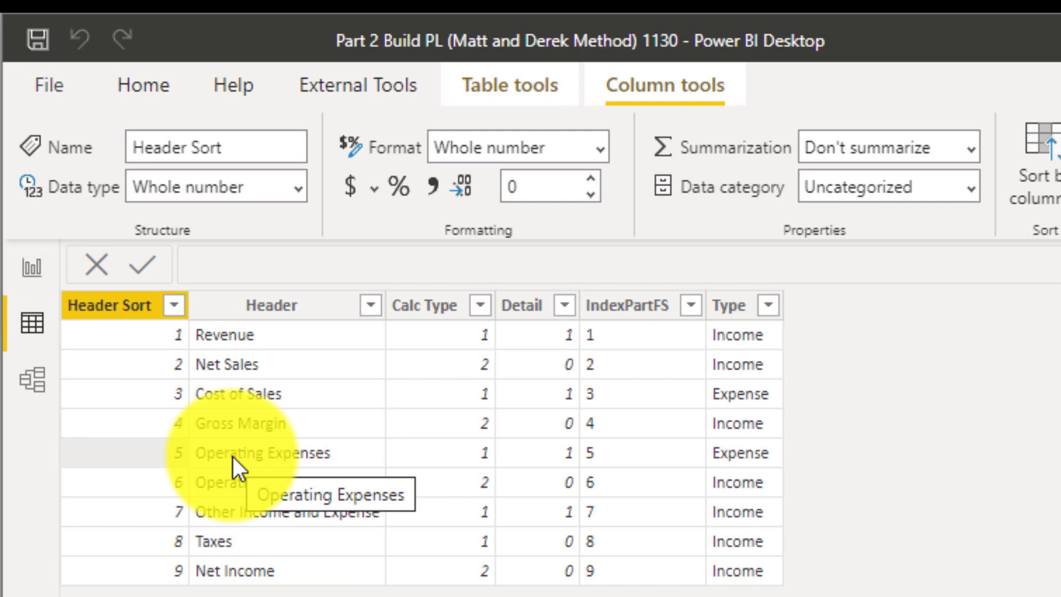
left_click(32, 384)
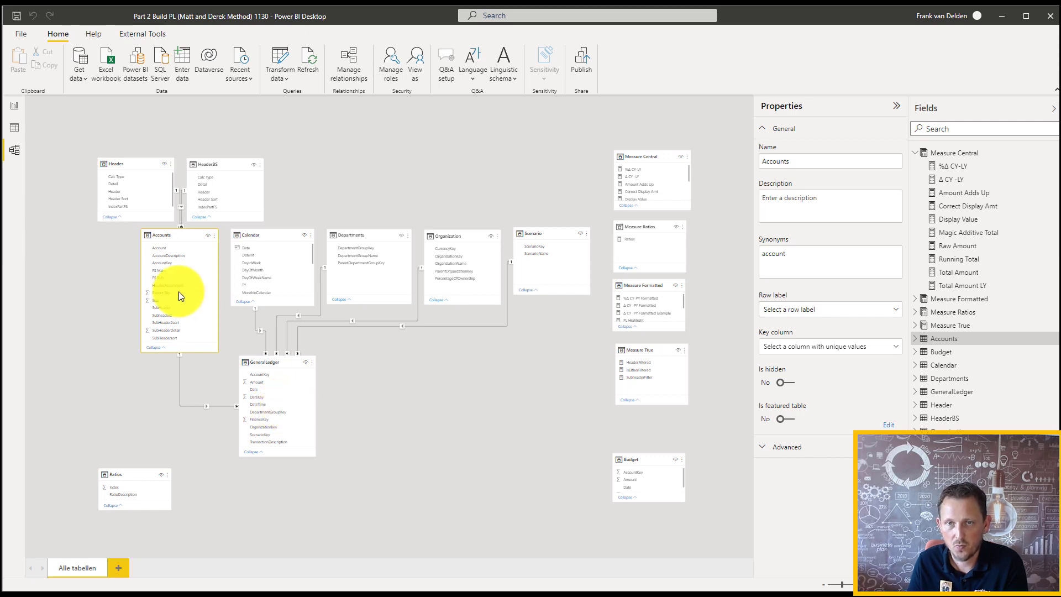
left_click(15, 128)
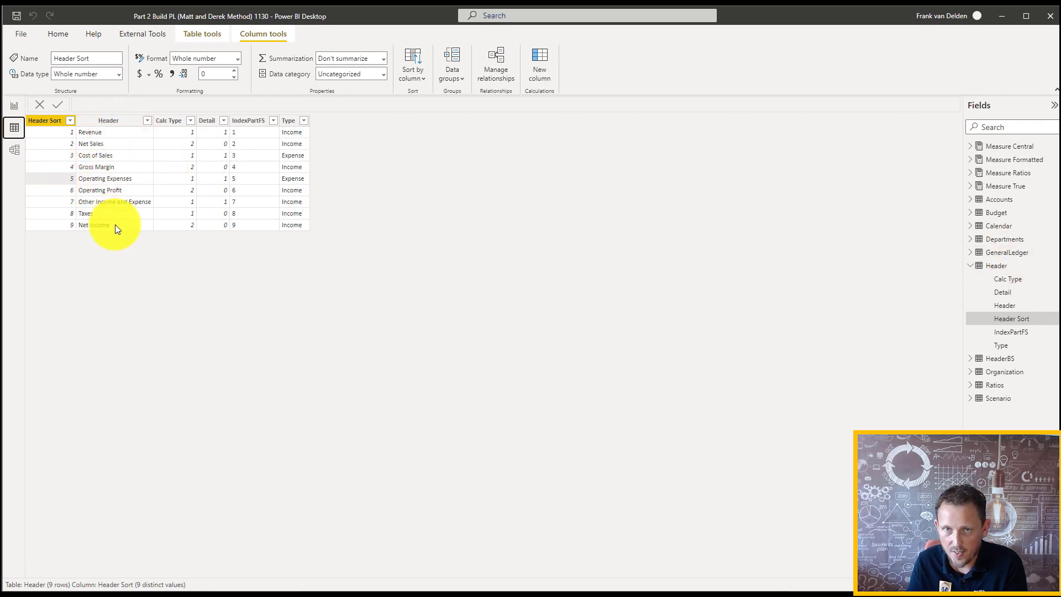
left_click(122, 124)
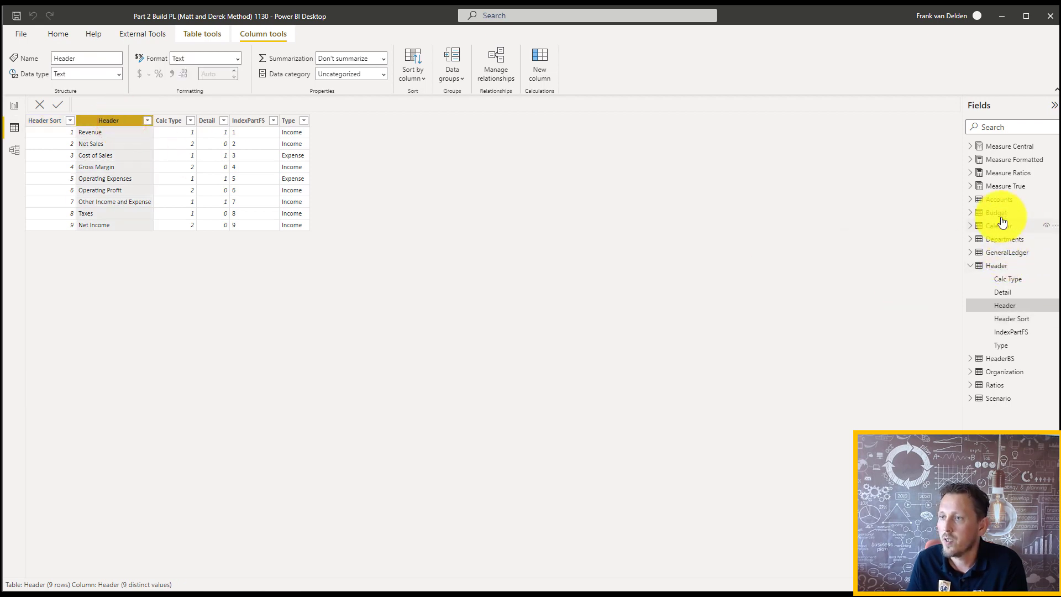
- Filter the Accounts table's HeaderAssignment column to show only Operating Expenses
left_click(999, 200)
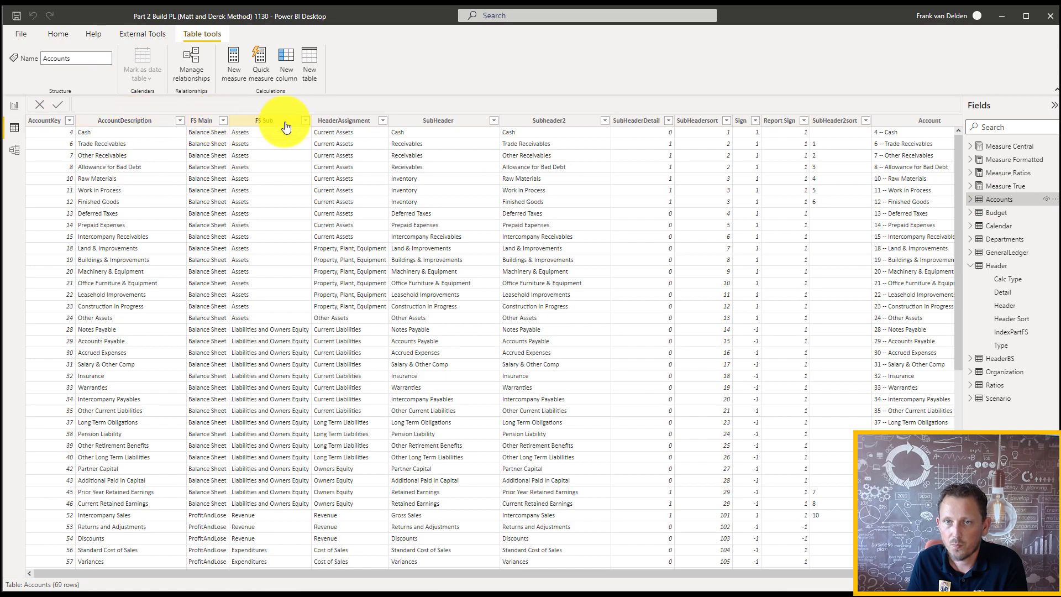
left_click(343, 122)
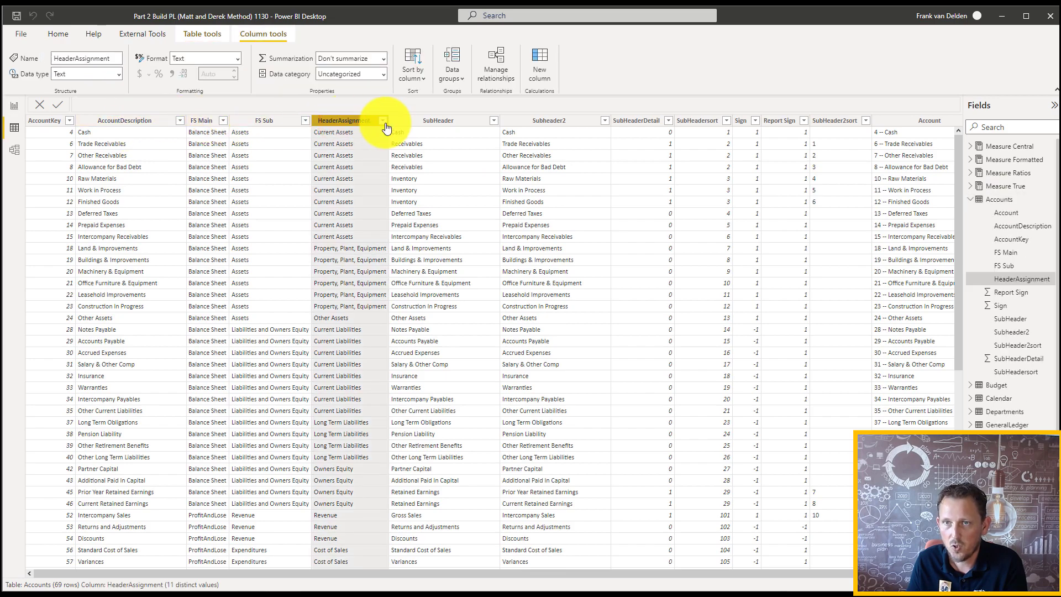
left_click(382, 121)
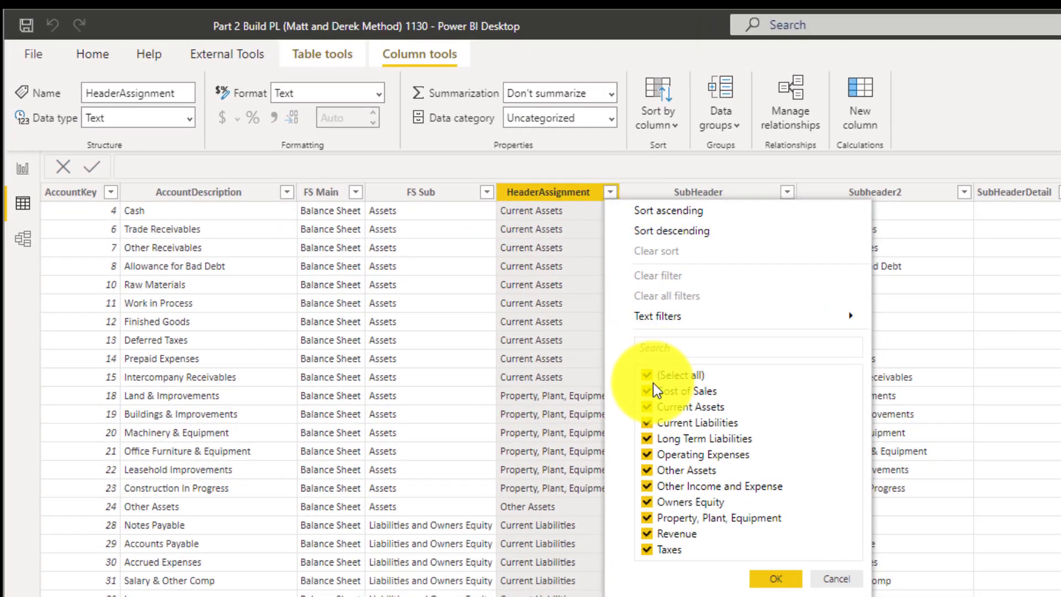
left_click(483, 279)
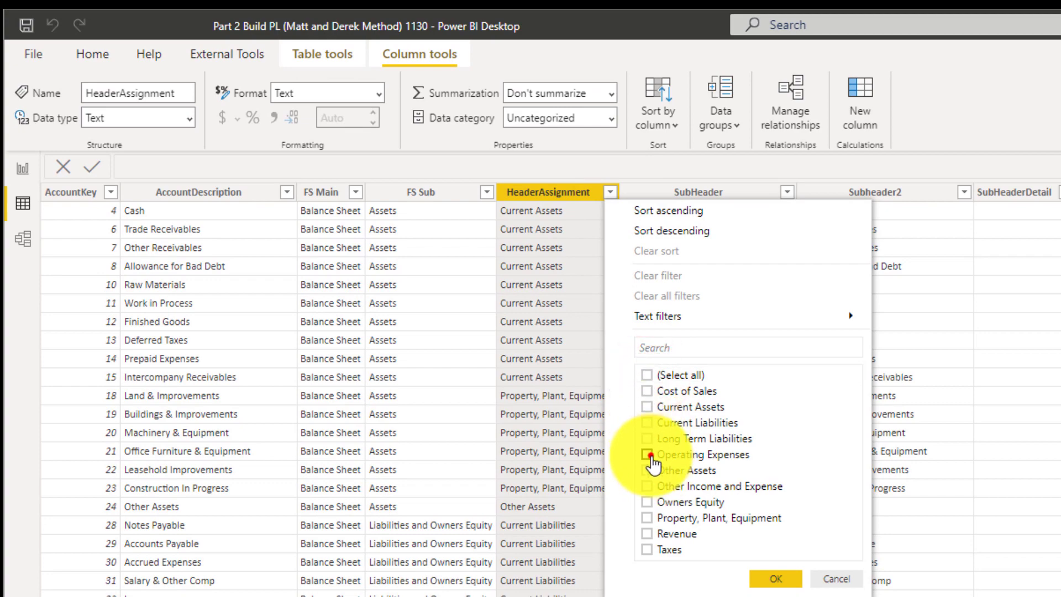
left_click(647, 454)
left_click(766, 581)
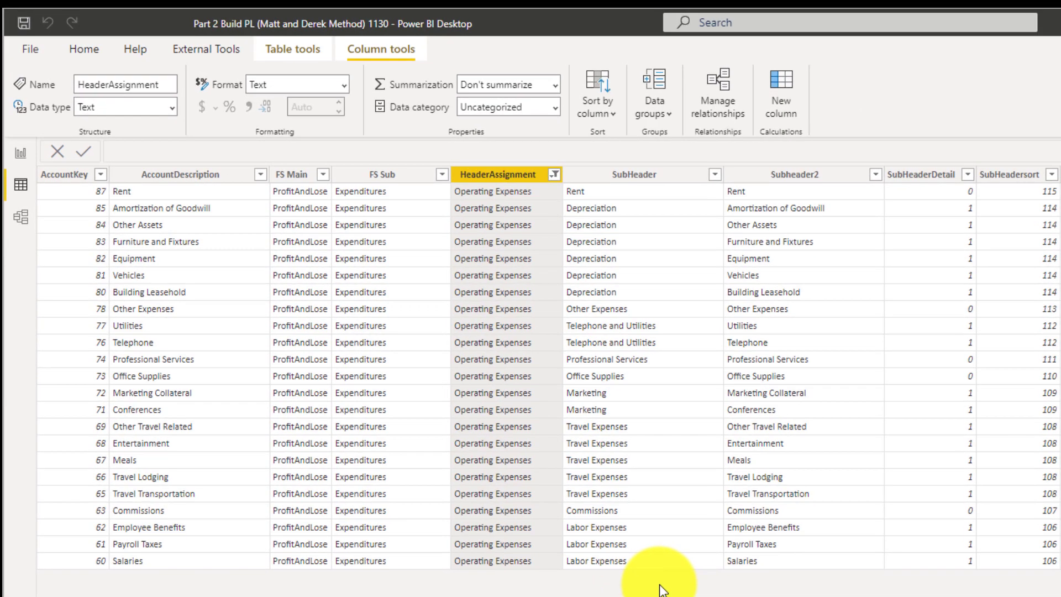
left_click_drag(74, 184, 75, 185)
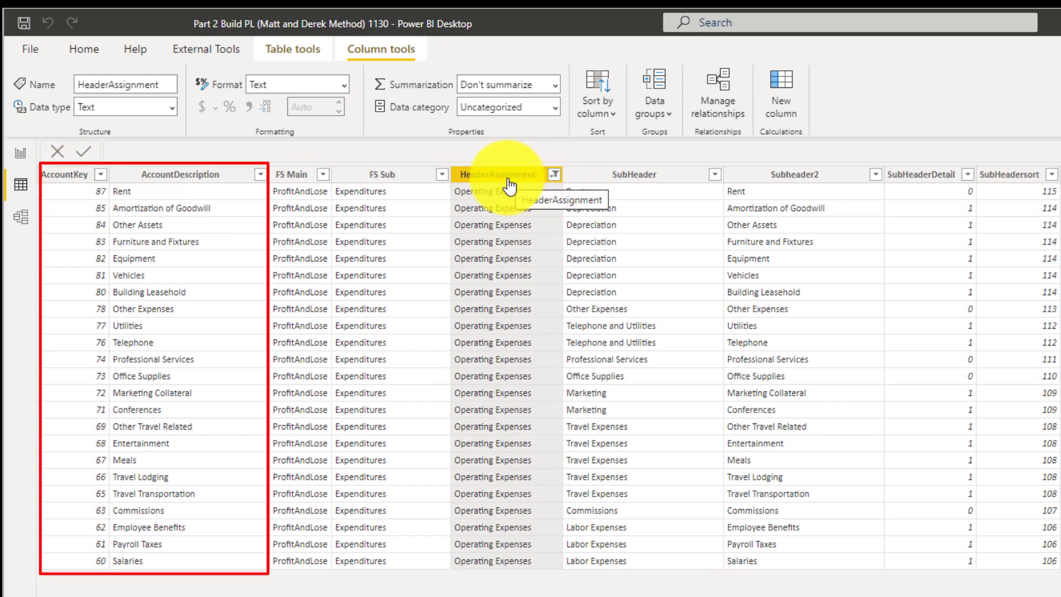
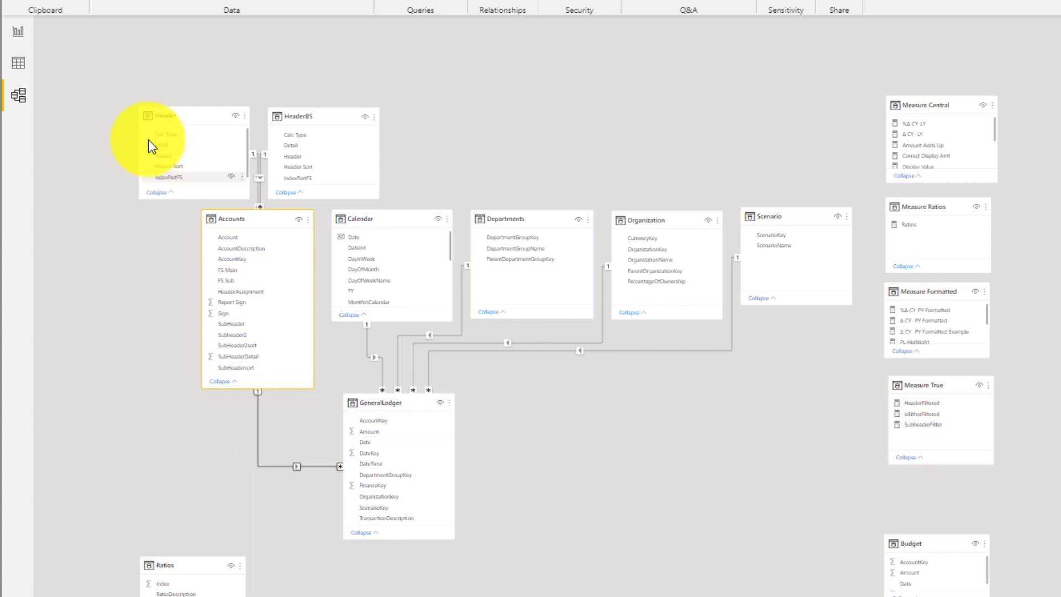
- Compare the AccountKey column of the Accounts table with the AccountKey column of the GeneralLedger table
left_click(20, 62)
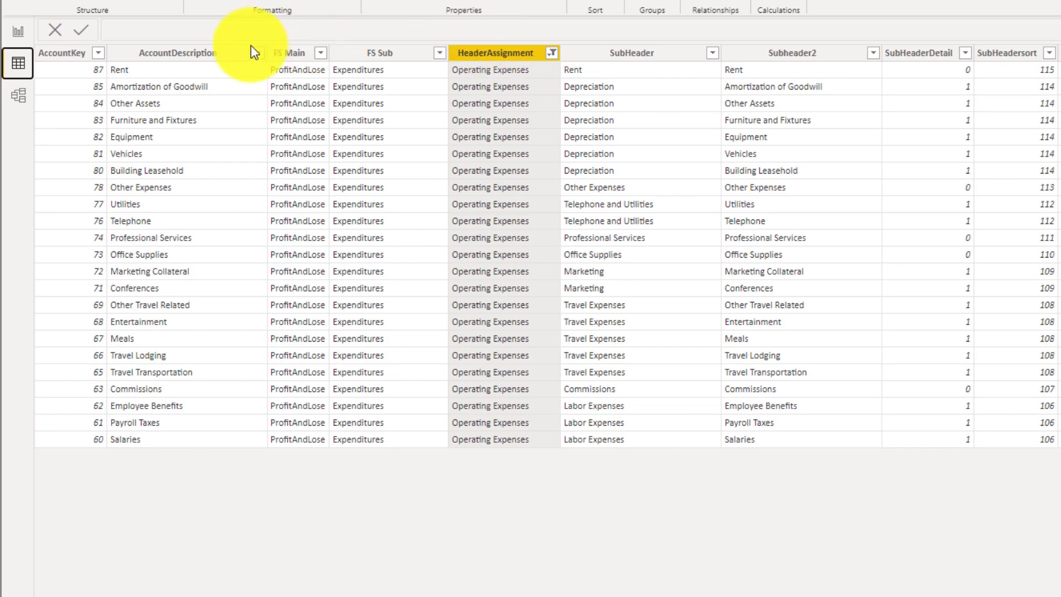
left_click(57, 56)
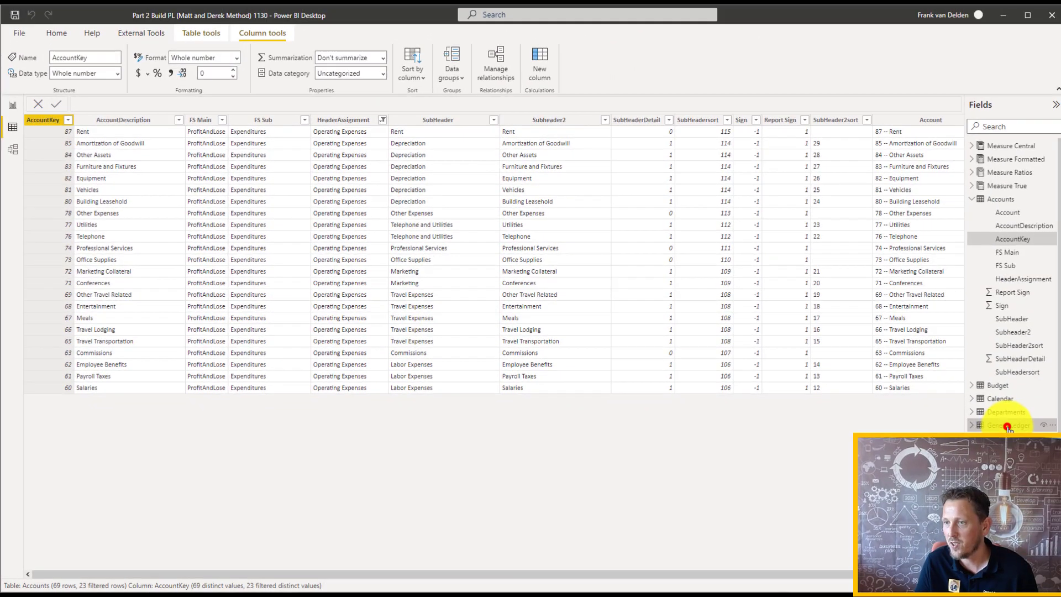
left_click(1007, 425)
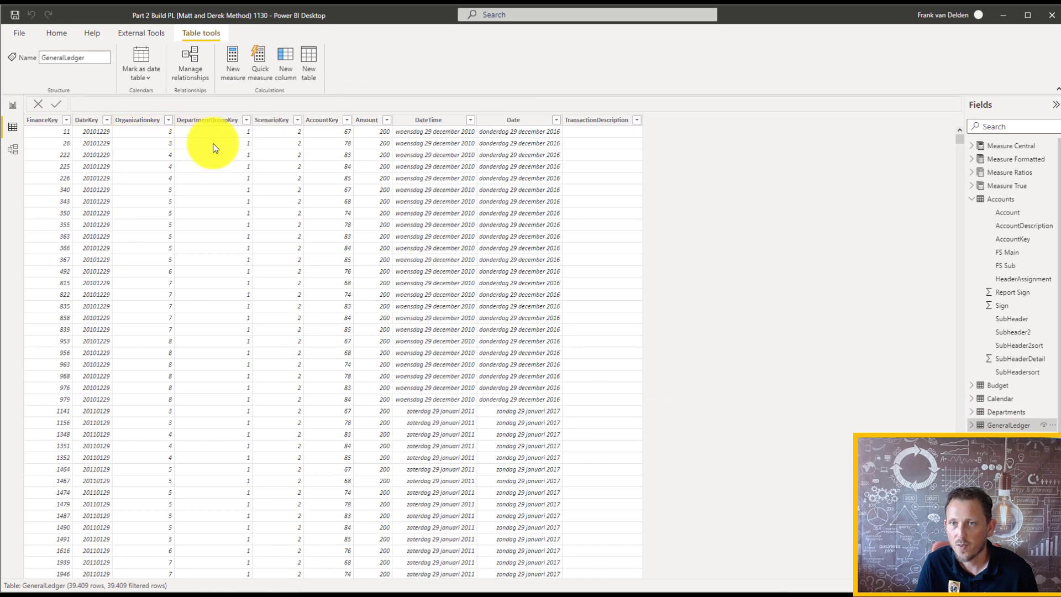
left_click(330, 120)
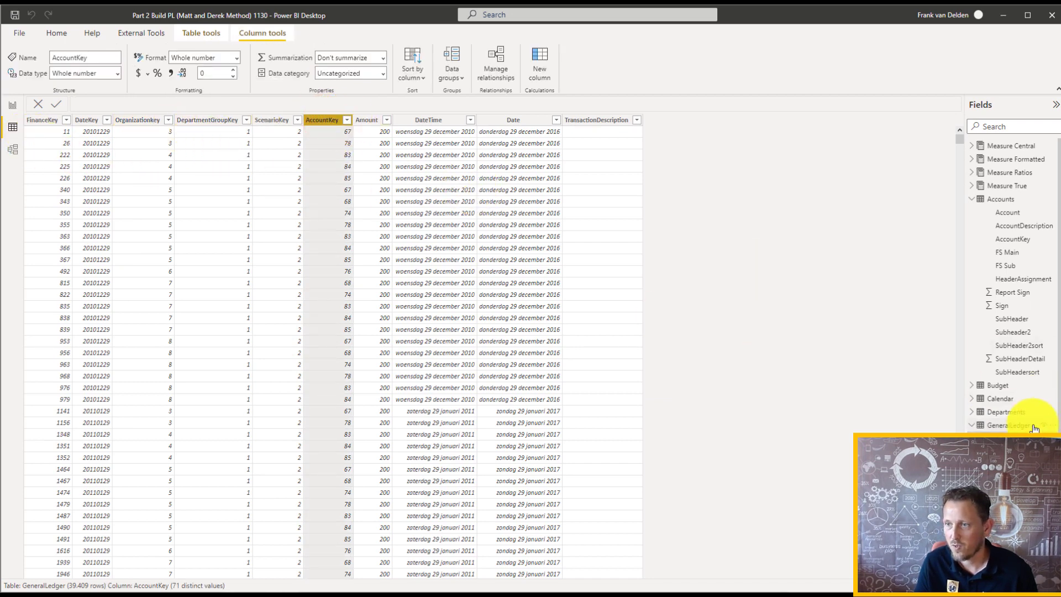
left_click(1000, 200)
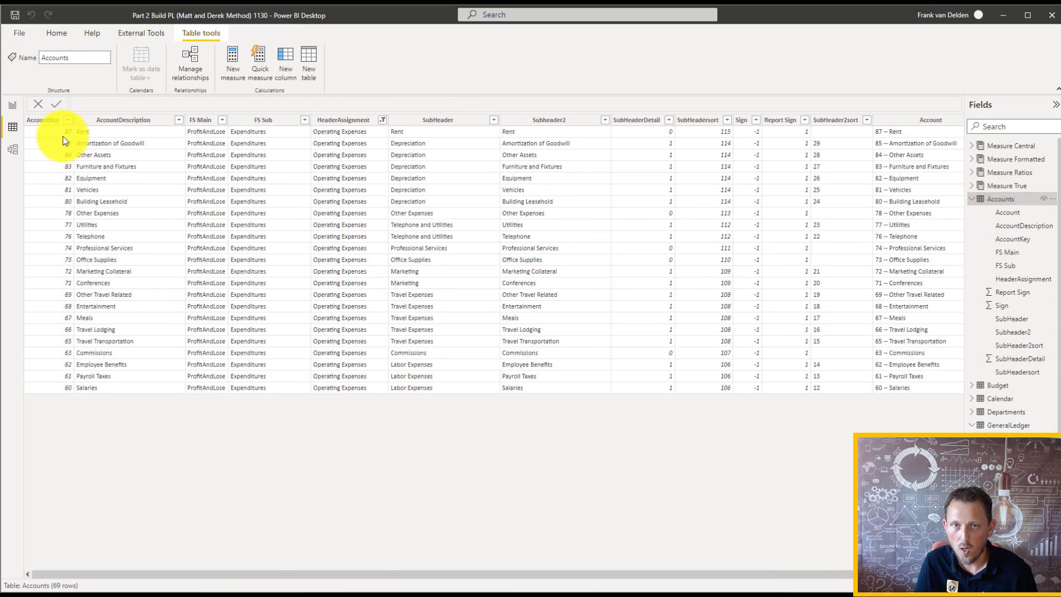
left_click(63, 135)
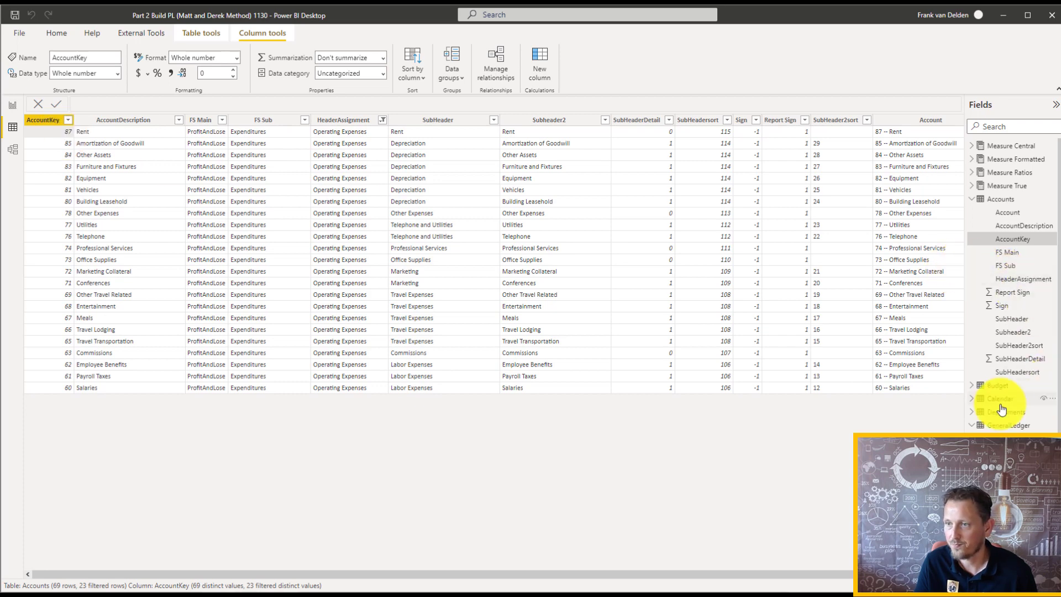
- Filter the GeneralLedger table's AccountKey column to account 87 only
left_click(1017, 424)
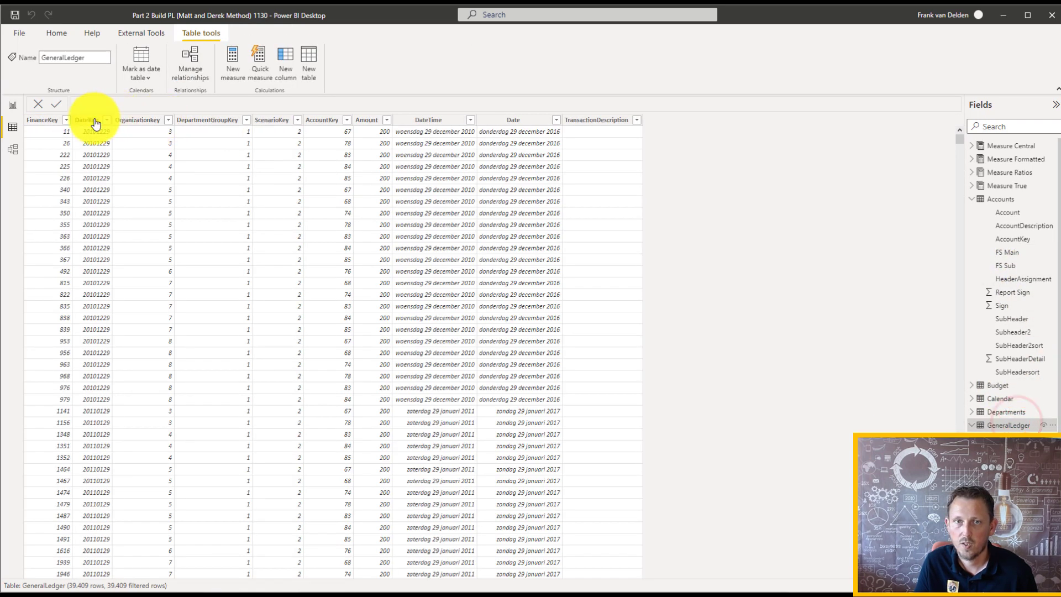
left_click(347, 120)
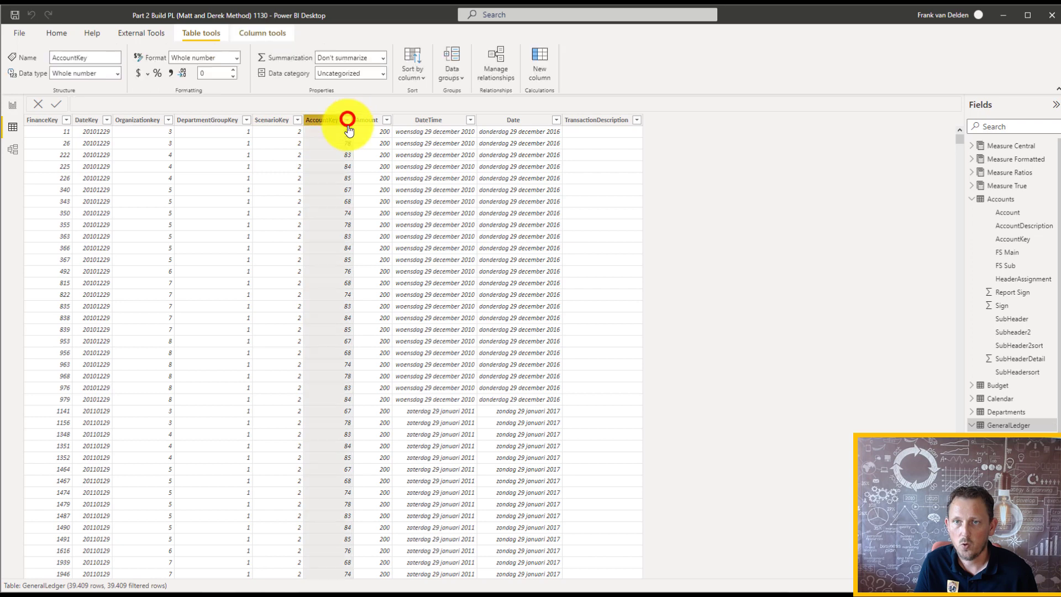
left_click(371, 236)
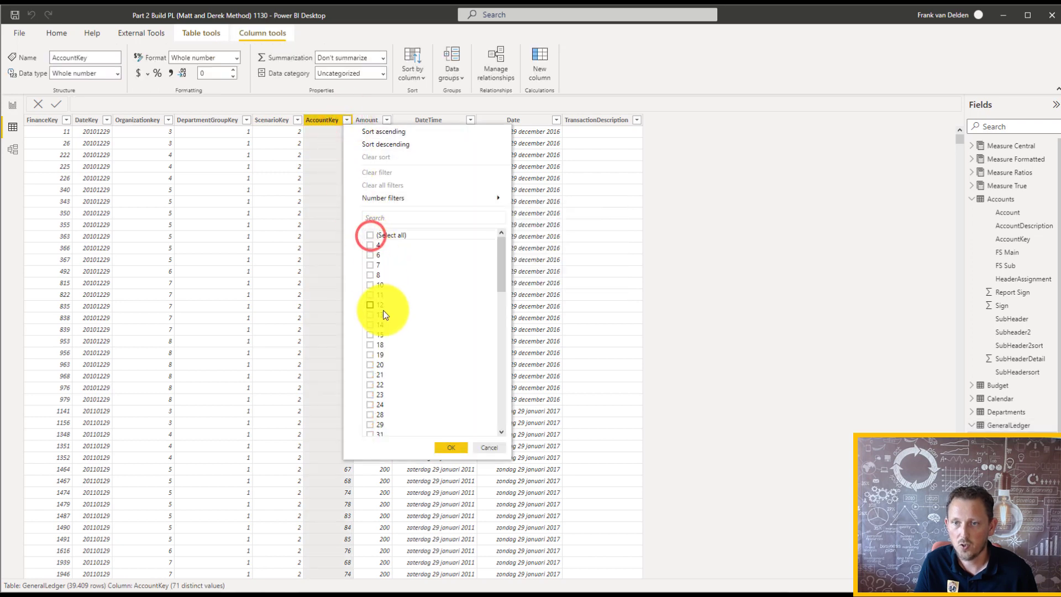
scroll(374, 348, "down", 5)
scroll(371, 389, "down", 5)
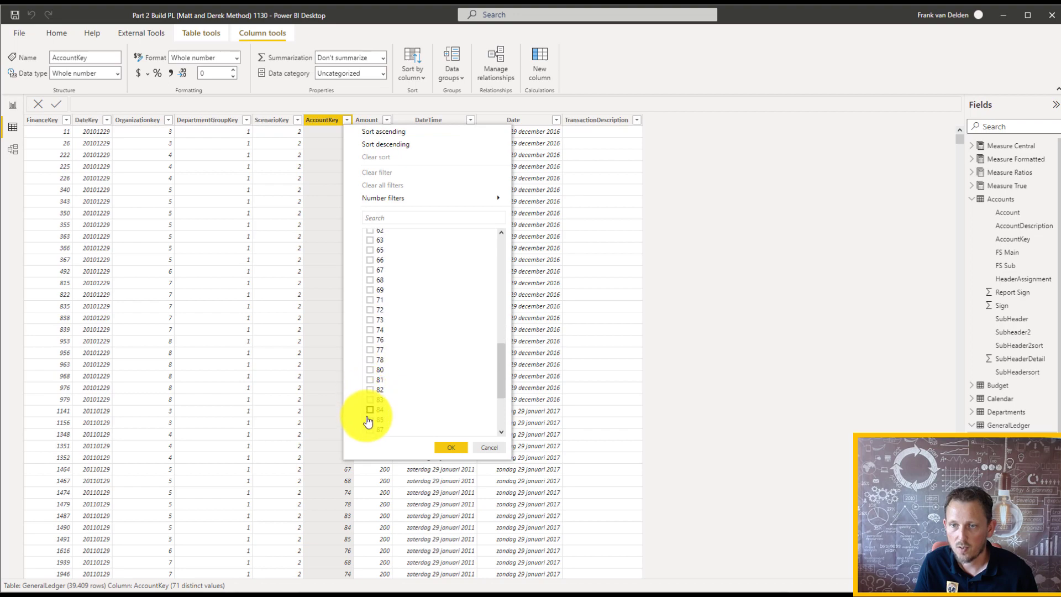
left_click(369, 429)
left_click(449, 447)
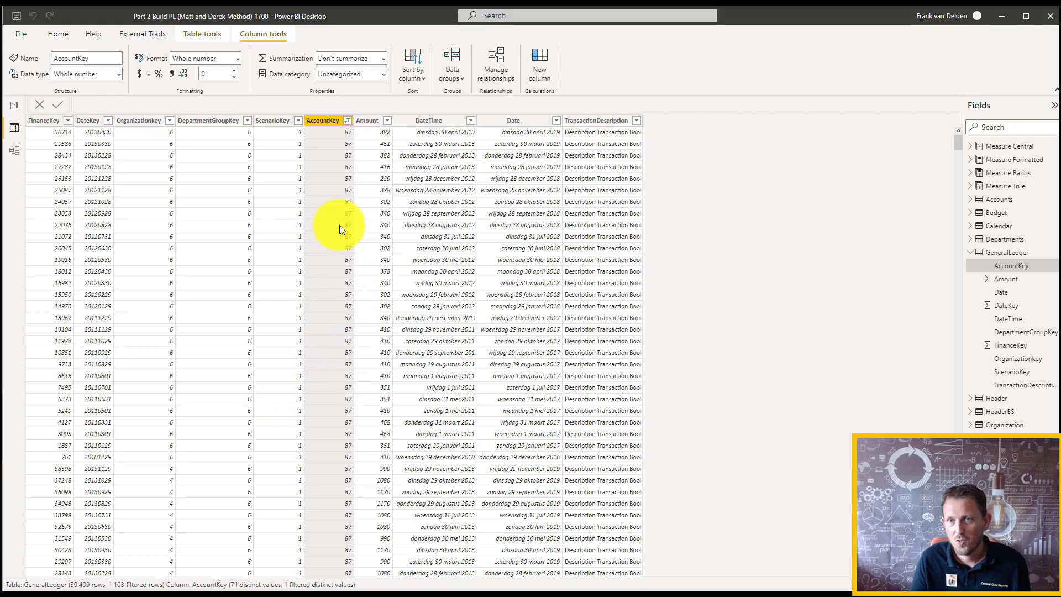
left_click(332, 128)
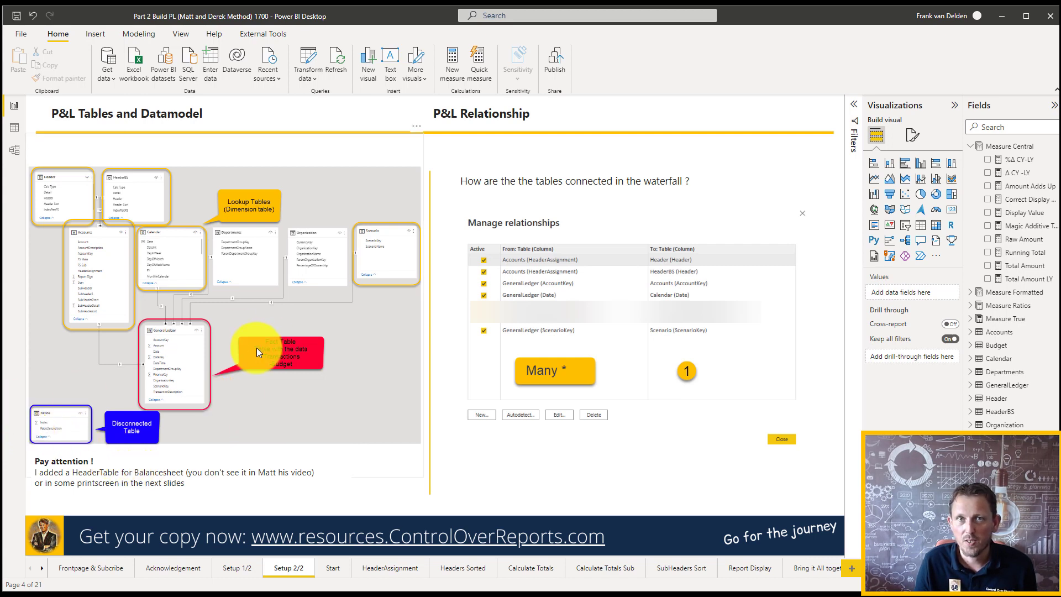
- Go to the Start page and open the Raw Amount measure in Measure Central to review its formula, sum(GeneralLedger[Amount])
left_click(332, 566)
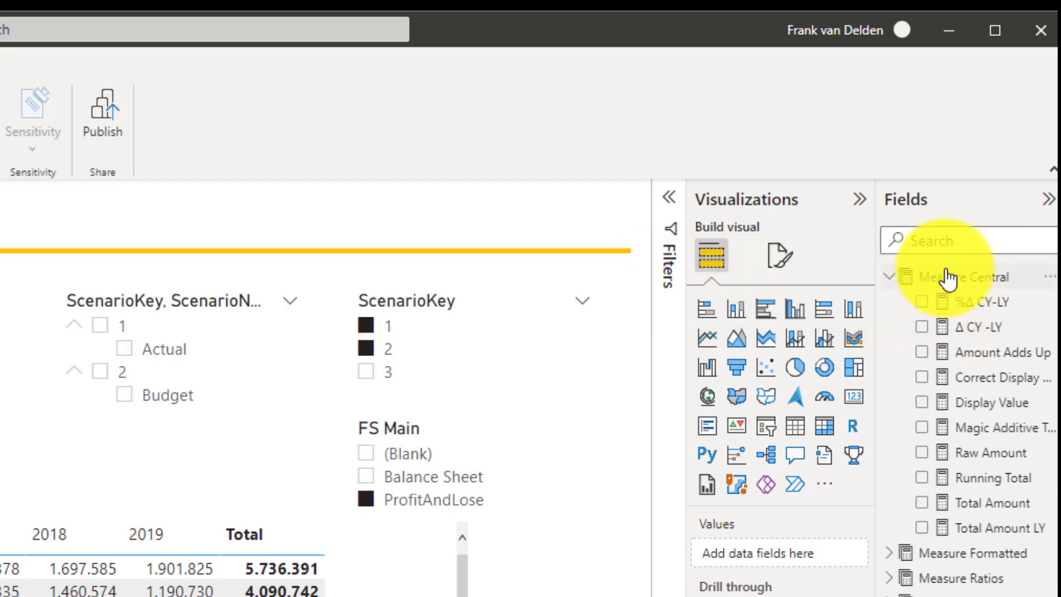
right_click(947, 276)
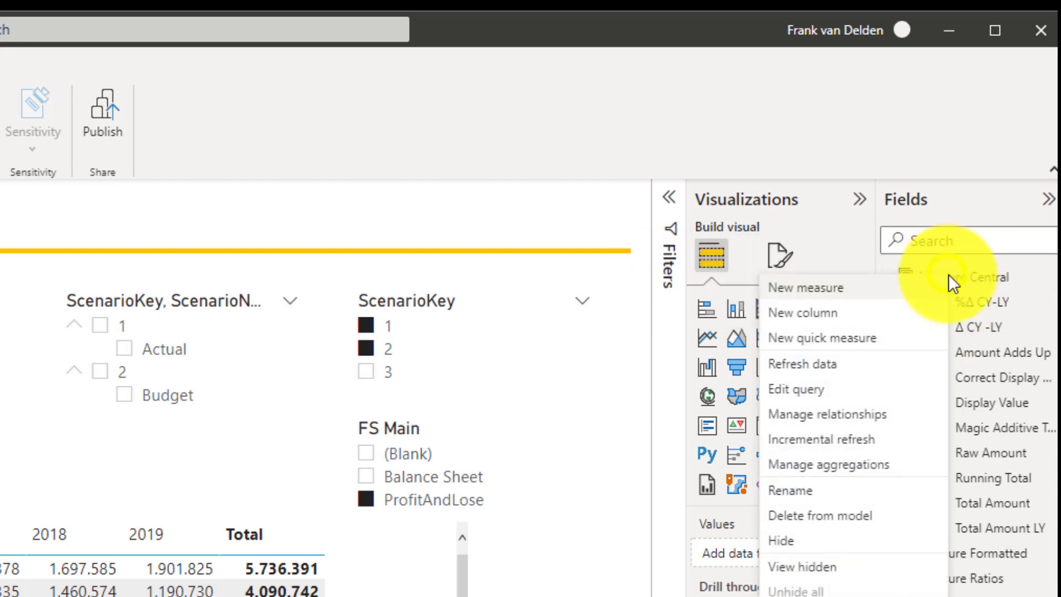
left_click(854, 293)
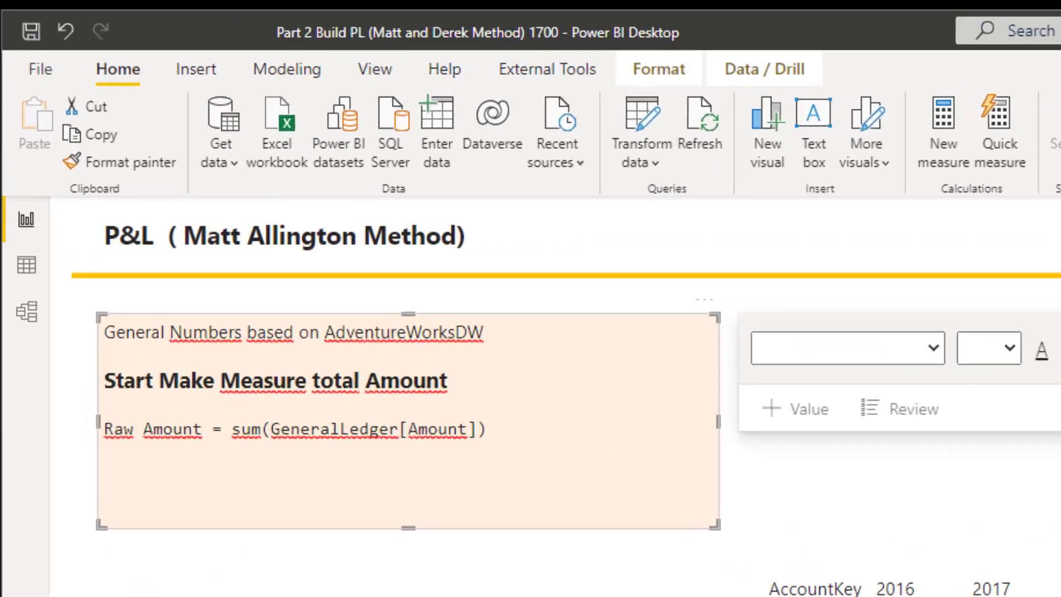
left_click(1025, 238)
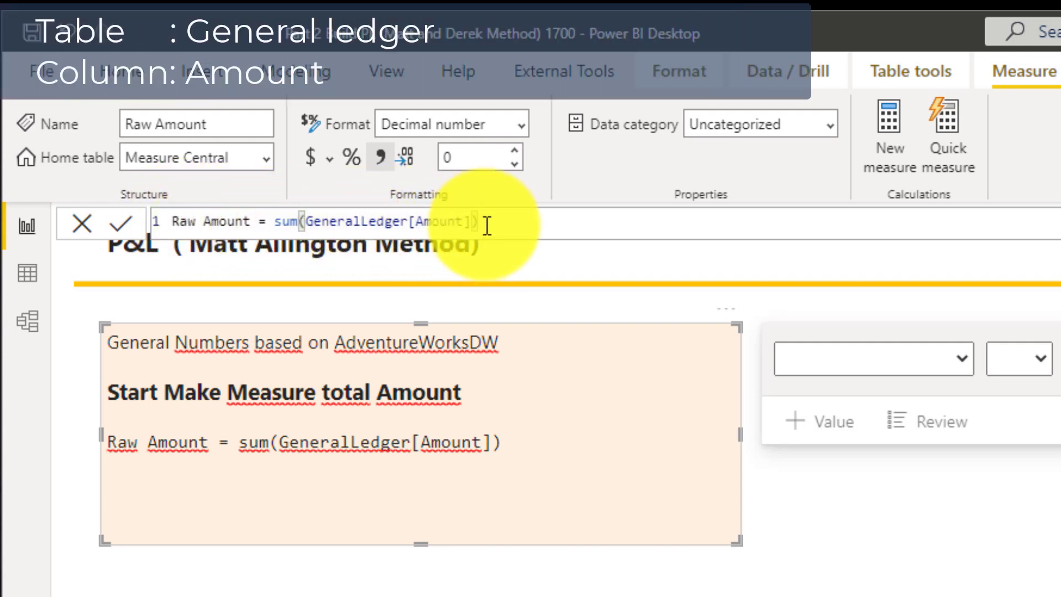
- Reselect all accounts in the GeneralLedger table's AccountKey filter and select the Amount column
left_click(31, 276)
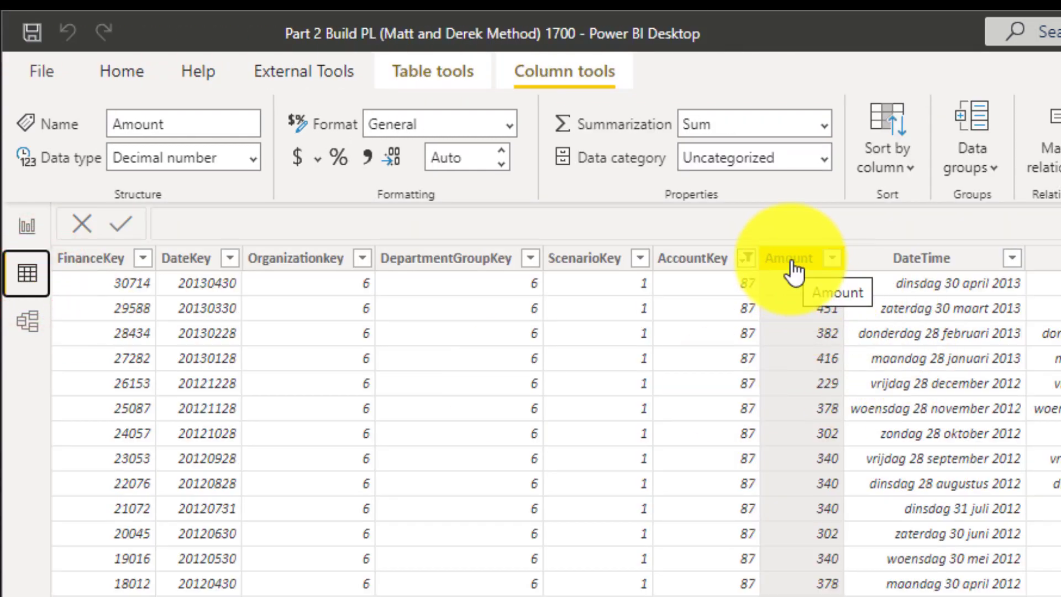
left_click(747, 258)
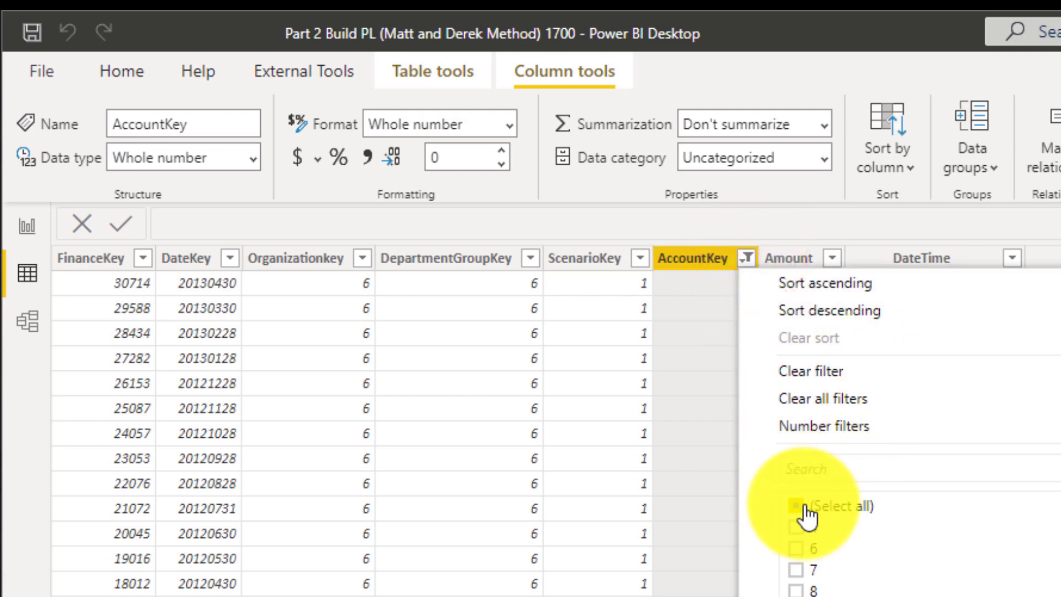
left_click(796, 505)
left_click(796, 505)
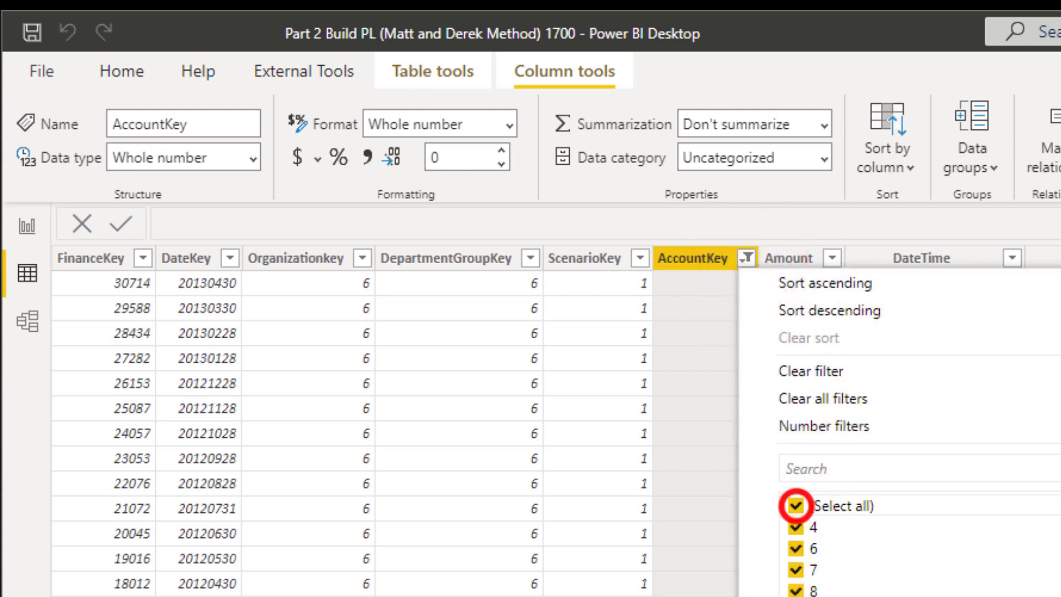
key("Return")
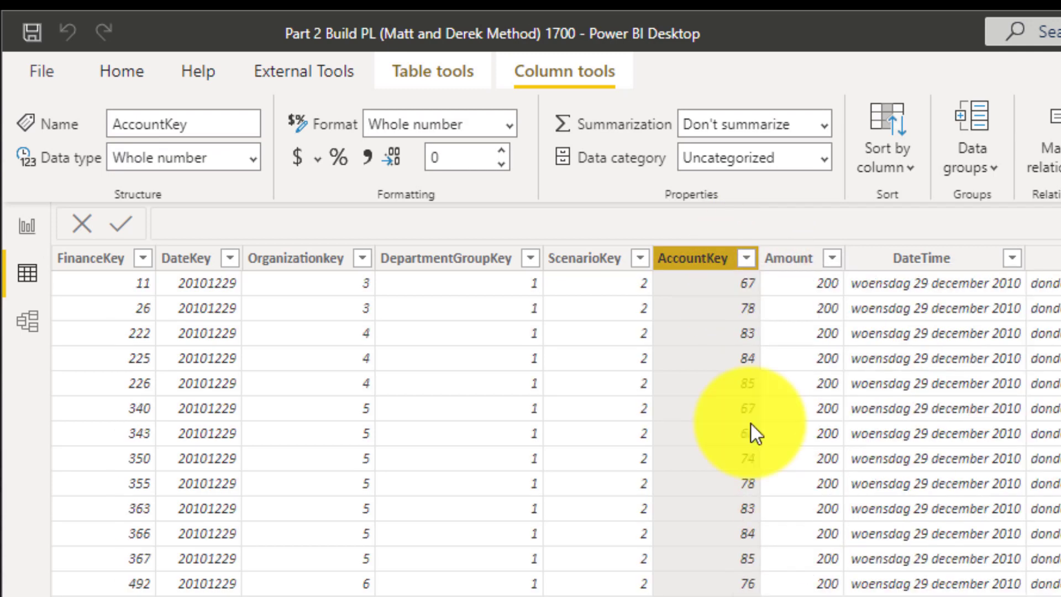
left_click(785, 265)
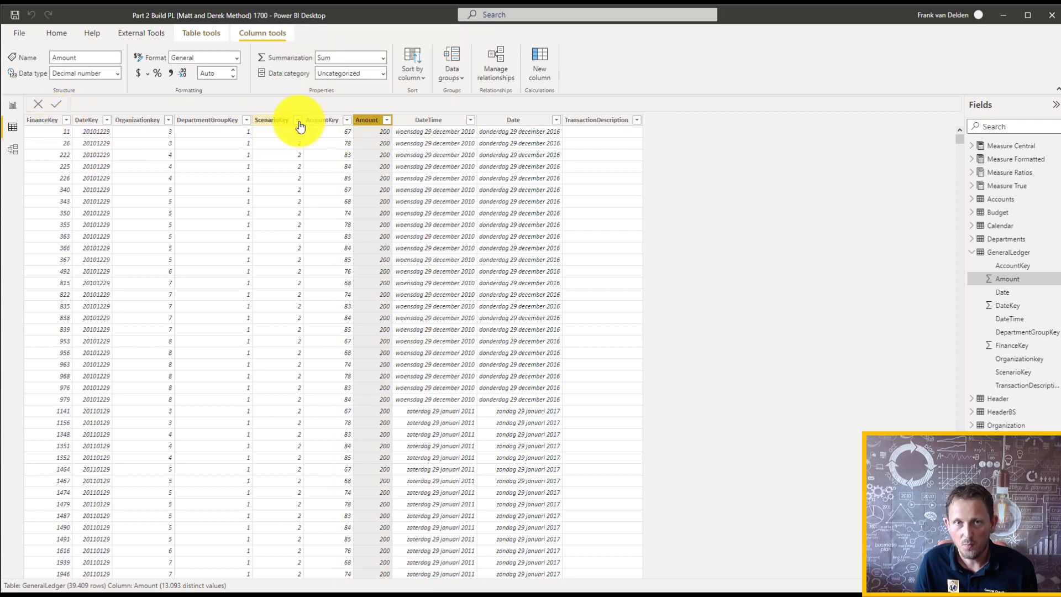
- Locate the GeneralLedger table in the data model and return to the Start report page
left_click(13, 149)
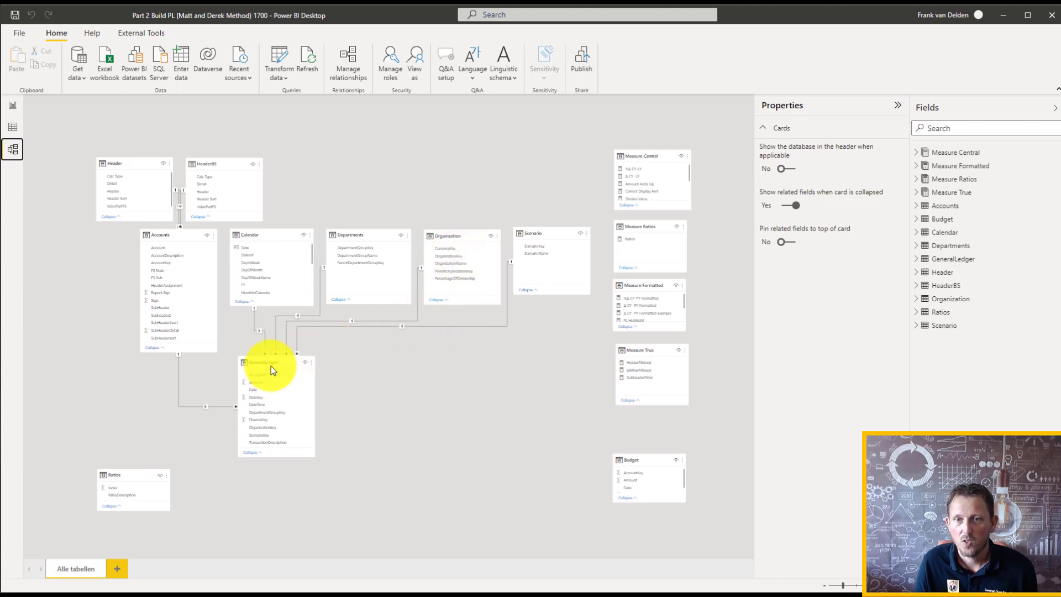
mouse_move(270, 364)
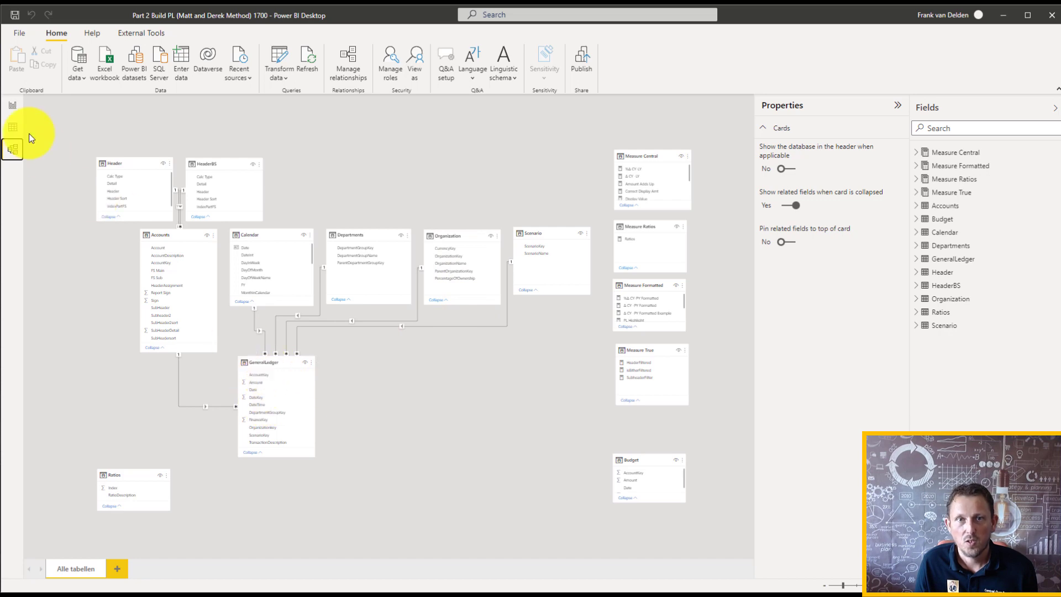
left_click(13, 105)
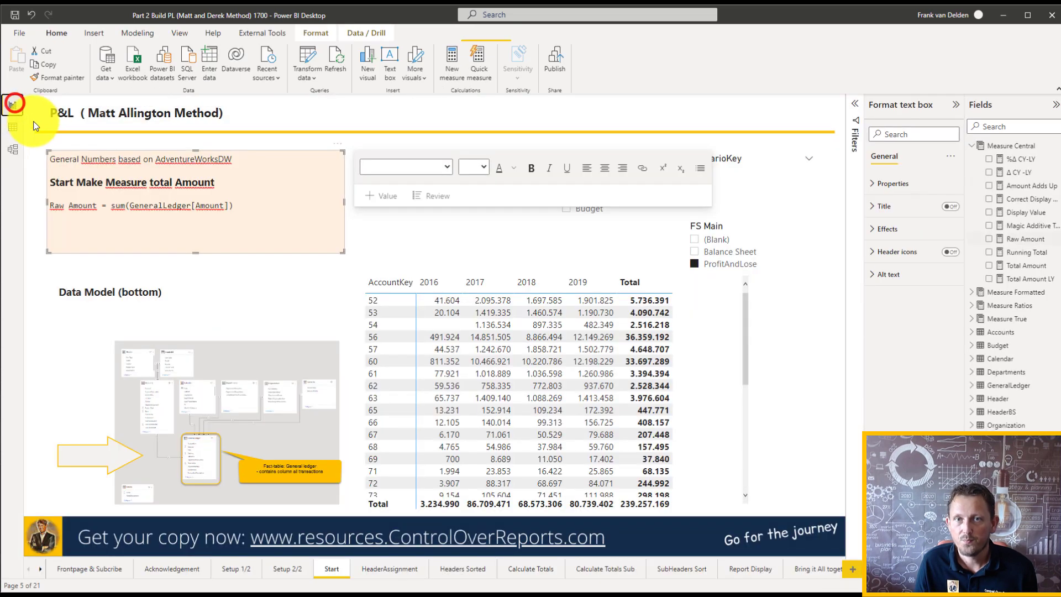
- Examine the fields behind the Raw Amount table visual and the matrix of Raw Amount by AccountKey and Year
left_click(459, 250)
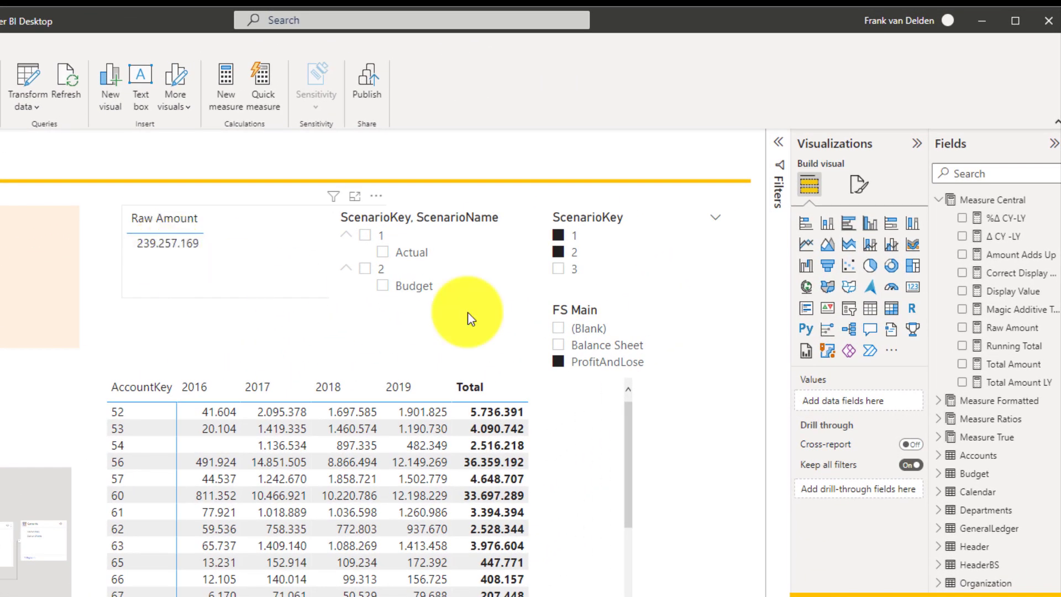
left_click(193, 329)
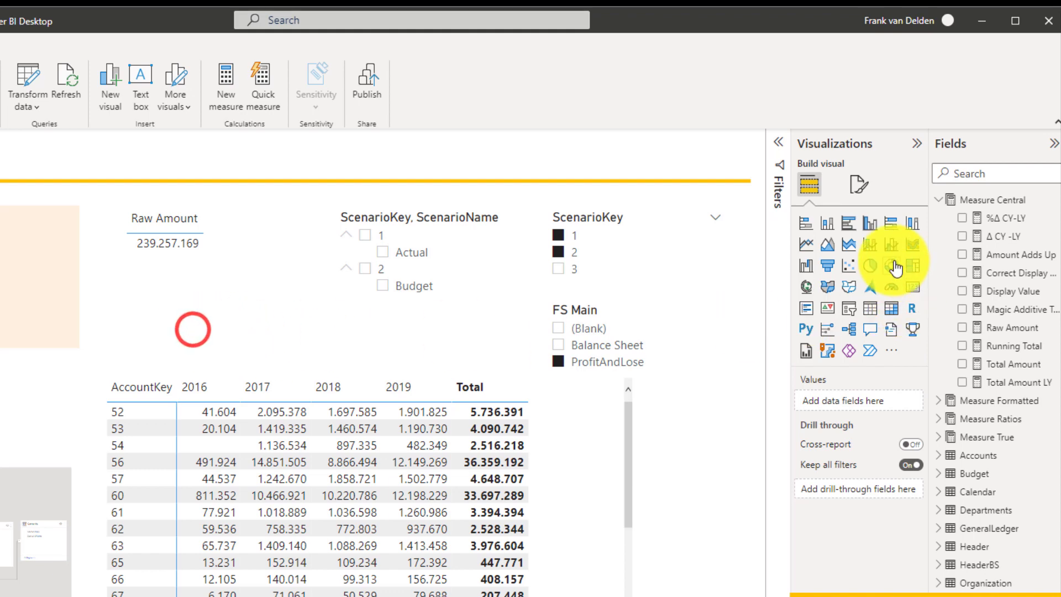
left_click(222, 255)
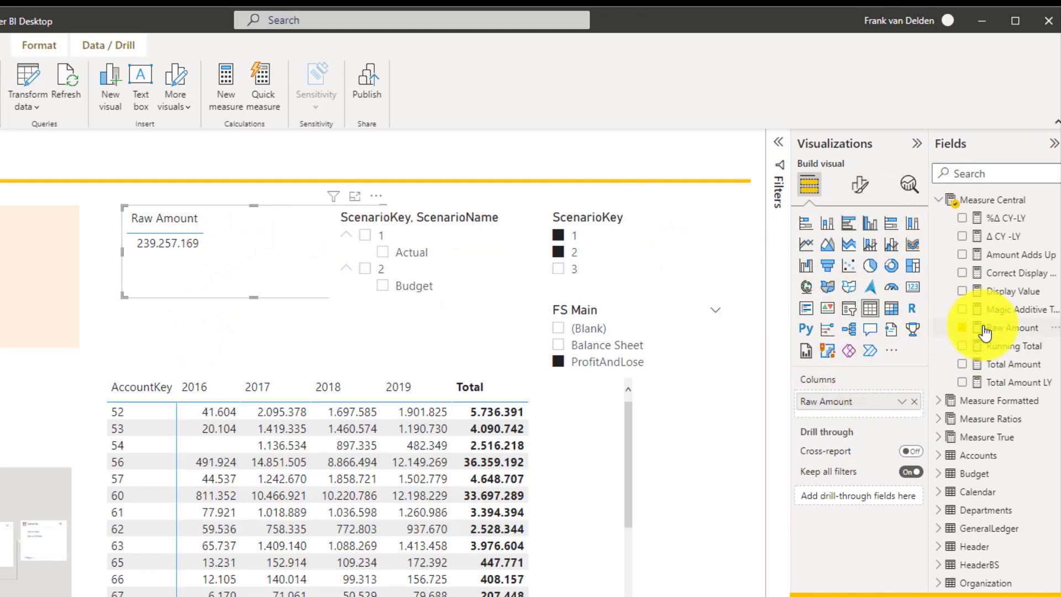
left_click_drag(983, 327, 845, 410)
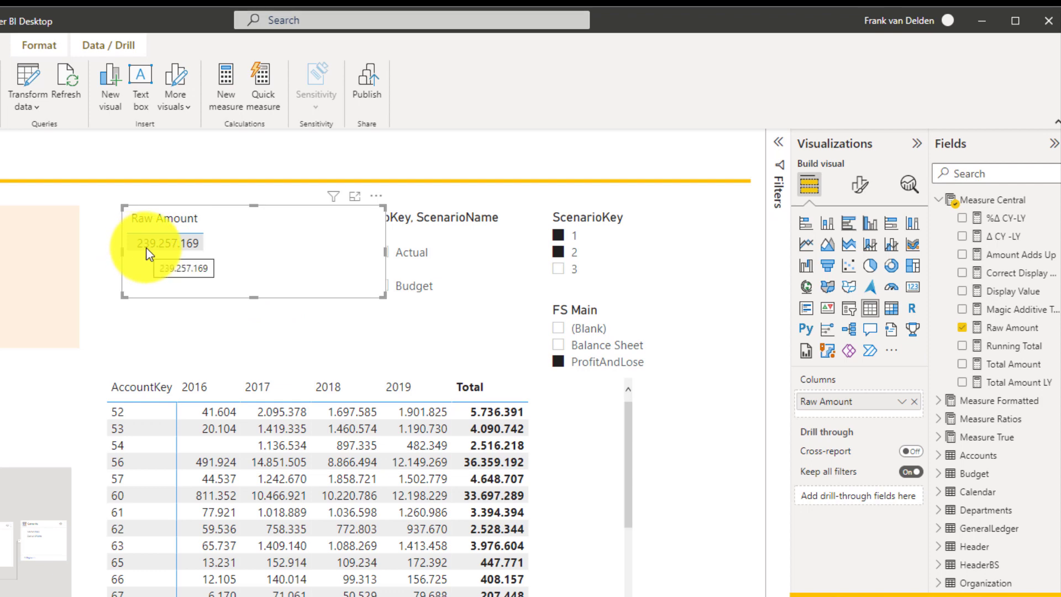
left_click(165, 326)
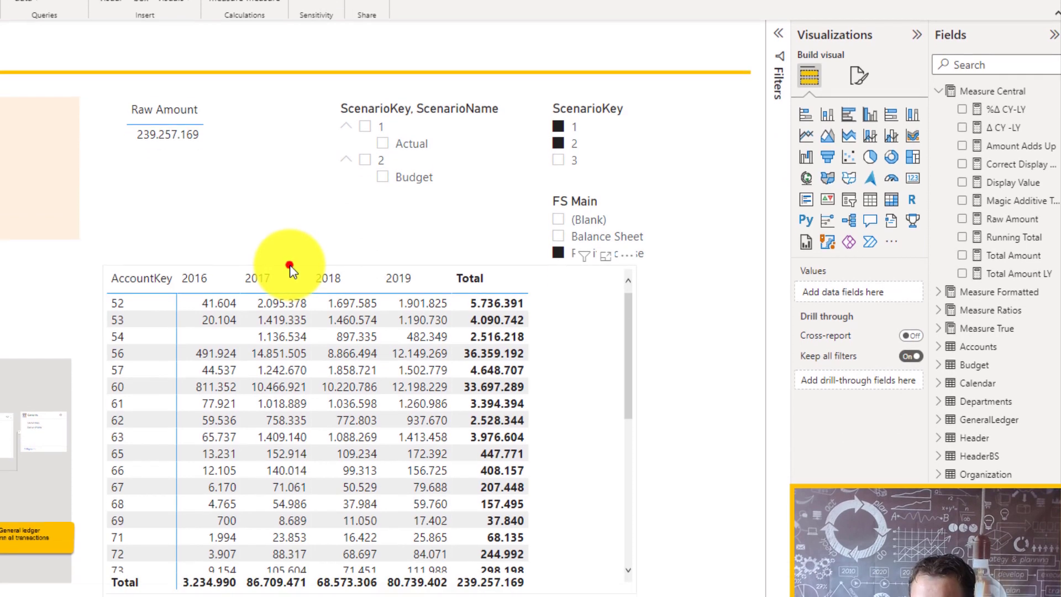
left_click(288, 373)
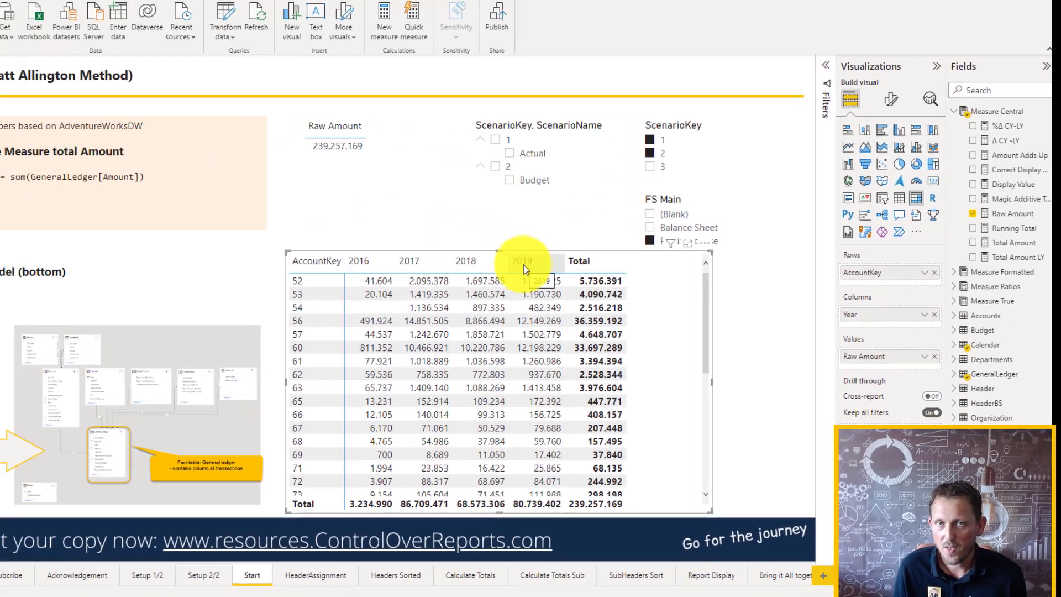
- Trace the relationship between the Calendar table and GeneralLedger's Date column, check the GeneralLedger data and return to the report
left_click(13, 149)
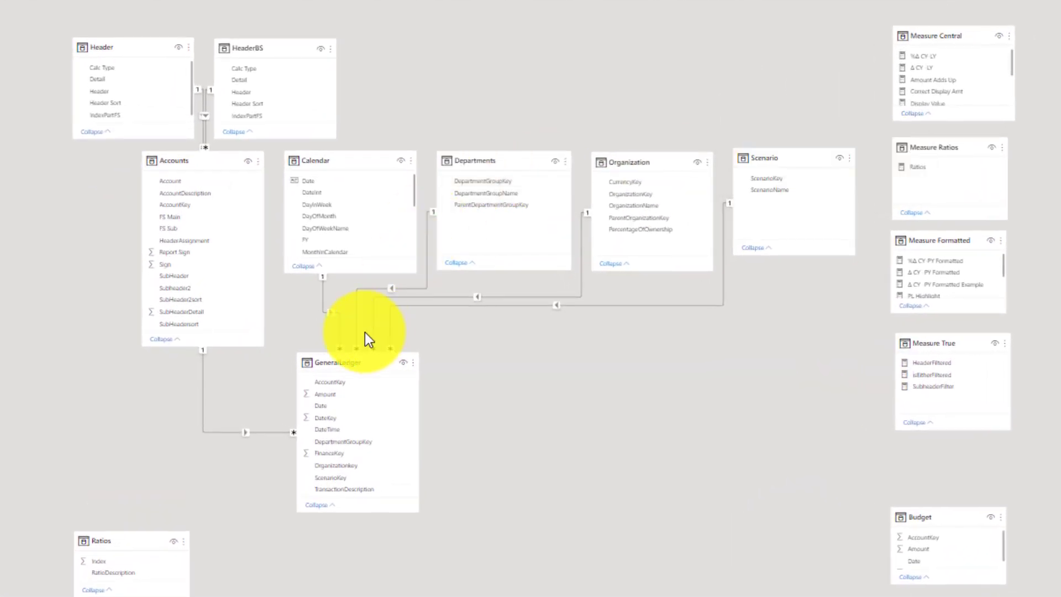
left_click(339, 161)
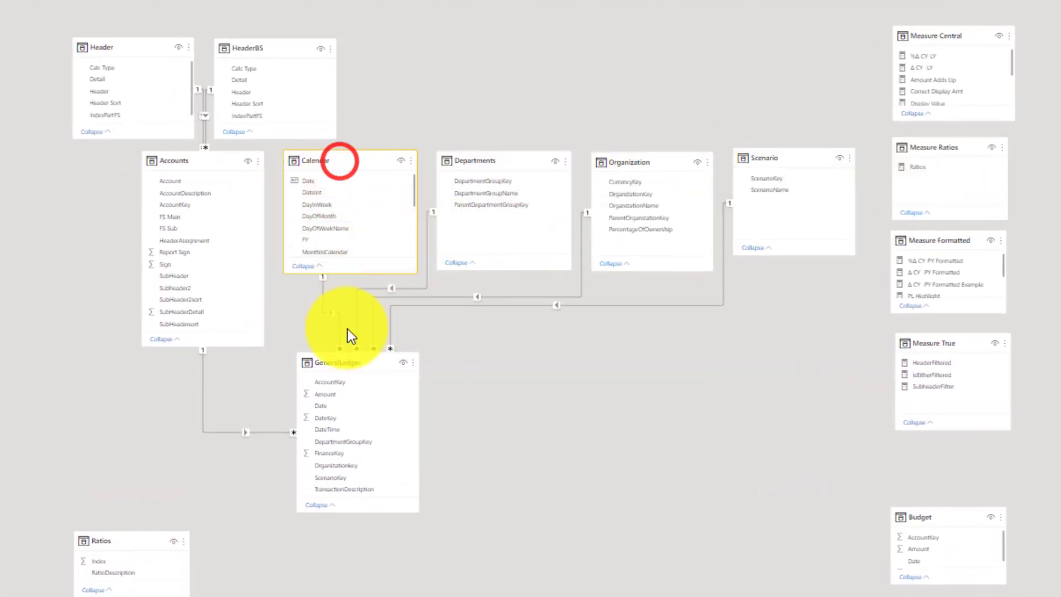
left_click(347, 363)
left_click(333, 407)
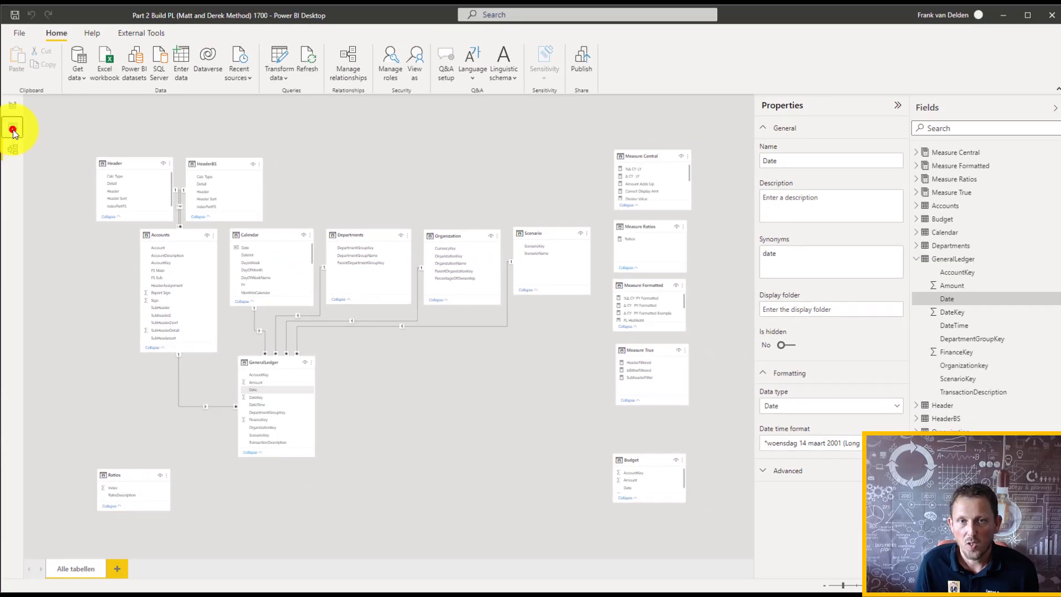
left_click(12, 128)
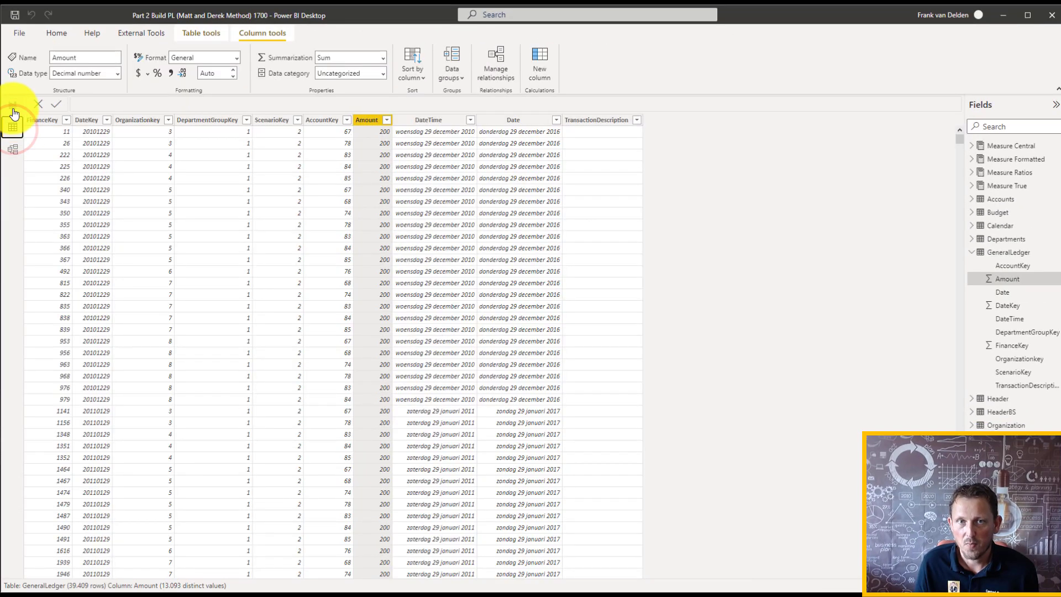
left_click(13, 108)
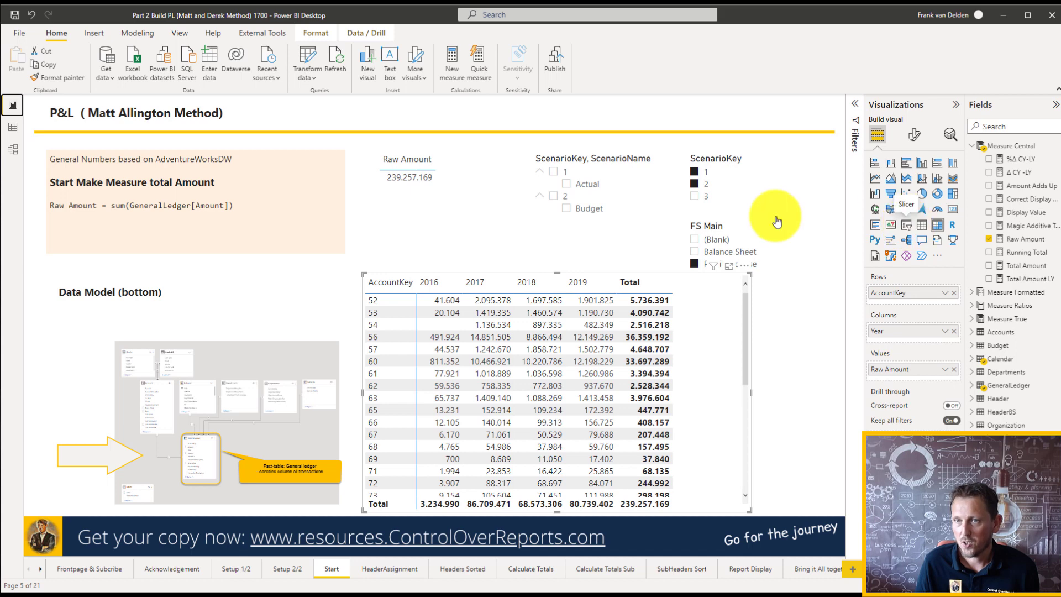
left_click(486, 227)
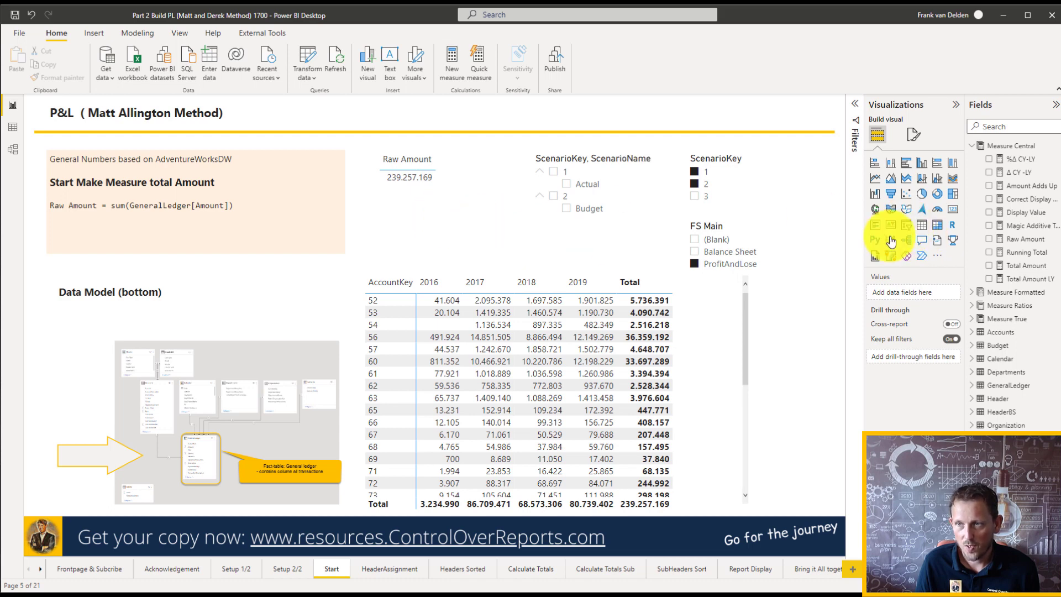
left_click(904, 228)
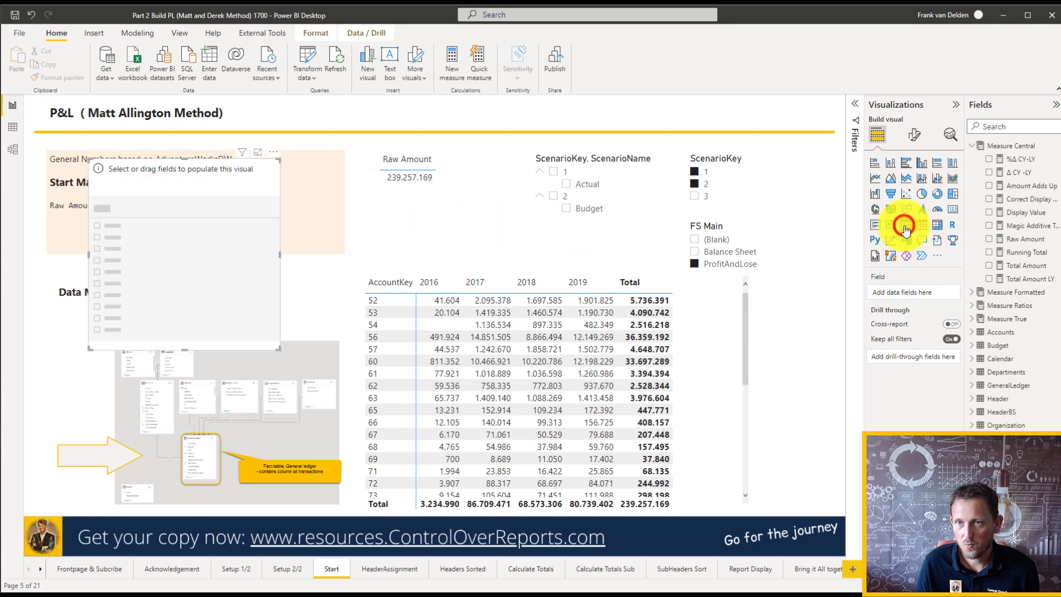
left_click(232, 250)
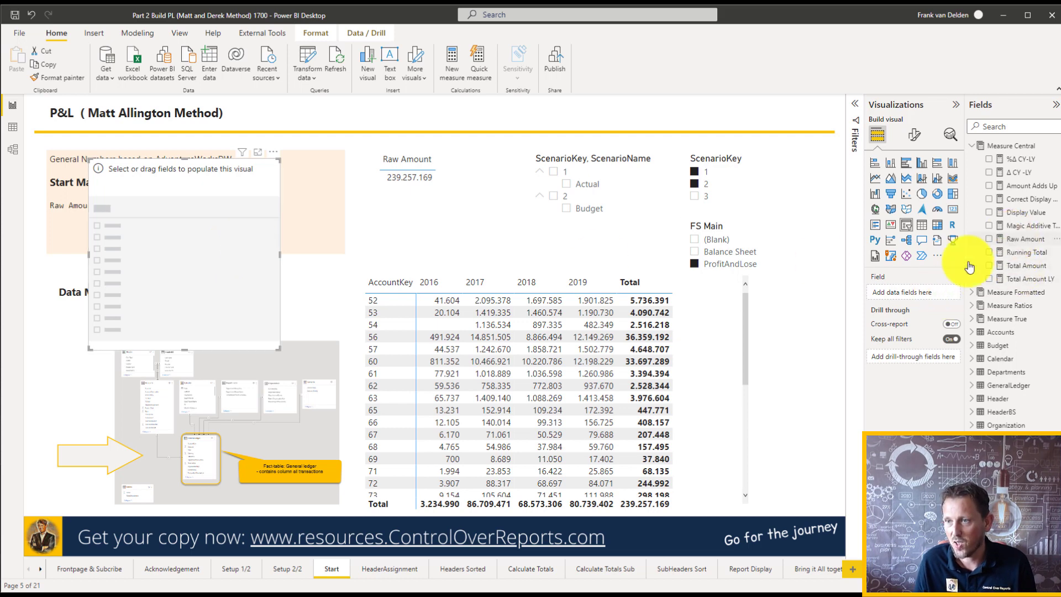
left_click(203, 281)
key("Delete")
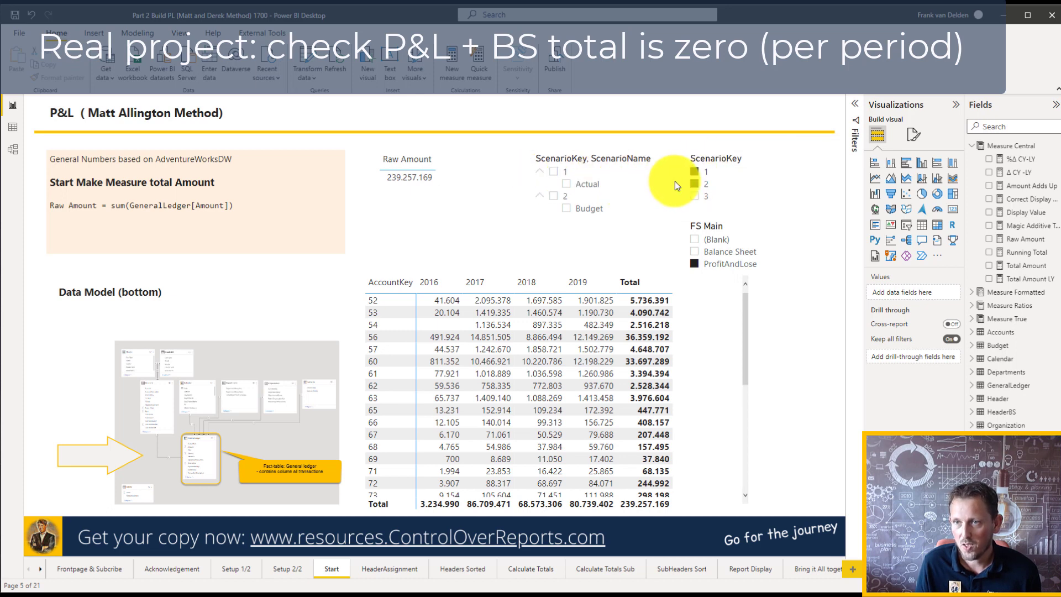
- Filter the Start page to ScenarioKey 1 and include Balance Sheet alongside ProfitAndLose in the FS Main slicer
left_click(693, 185)
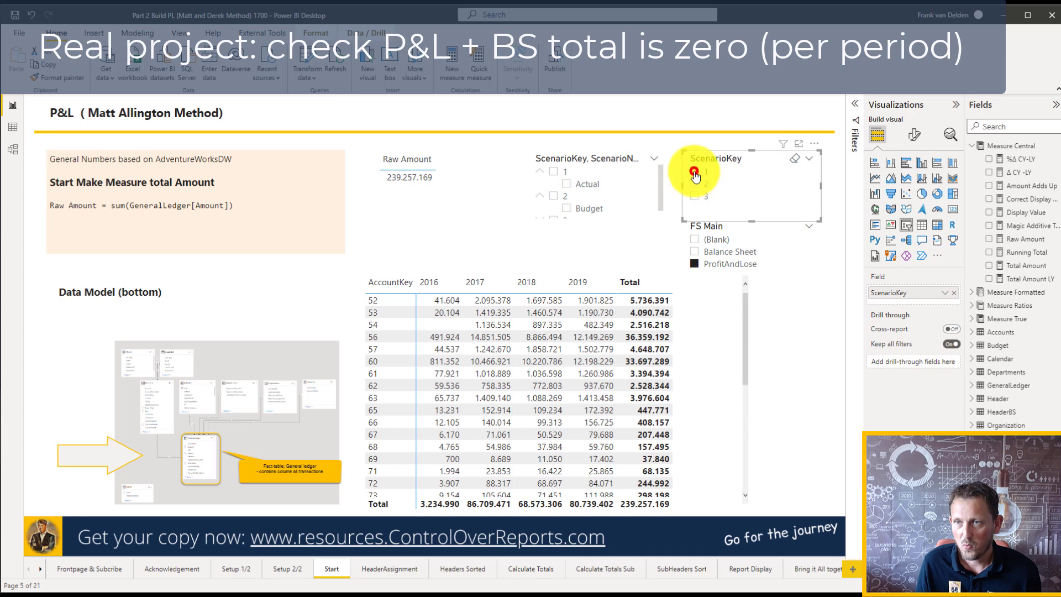
left_click(694, 172)
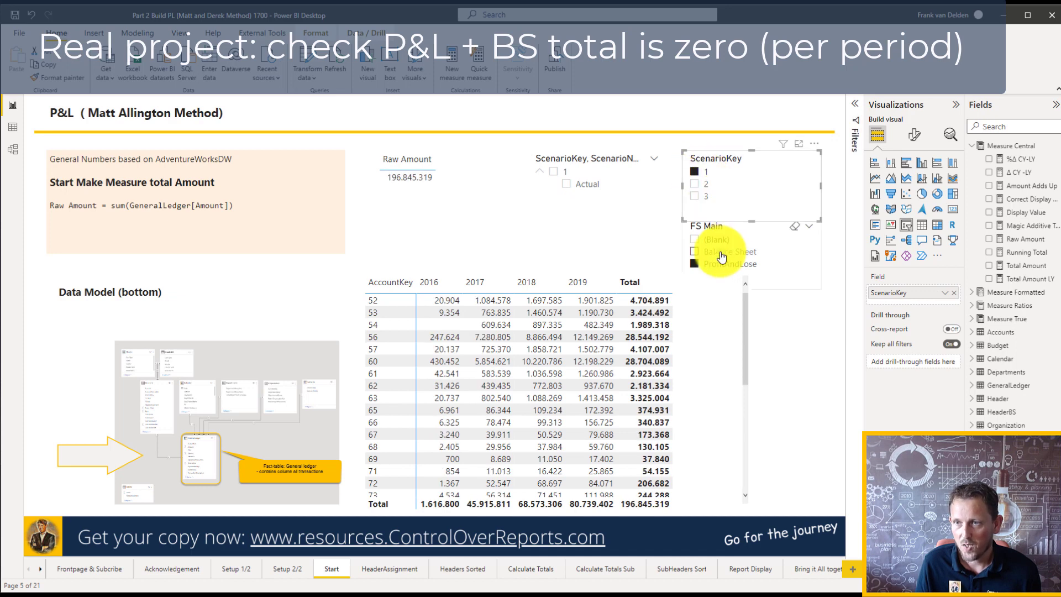
left_click(694, 252, "ctrl")
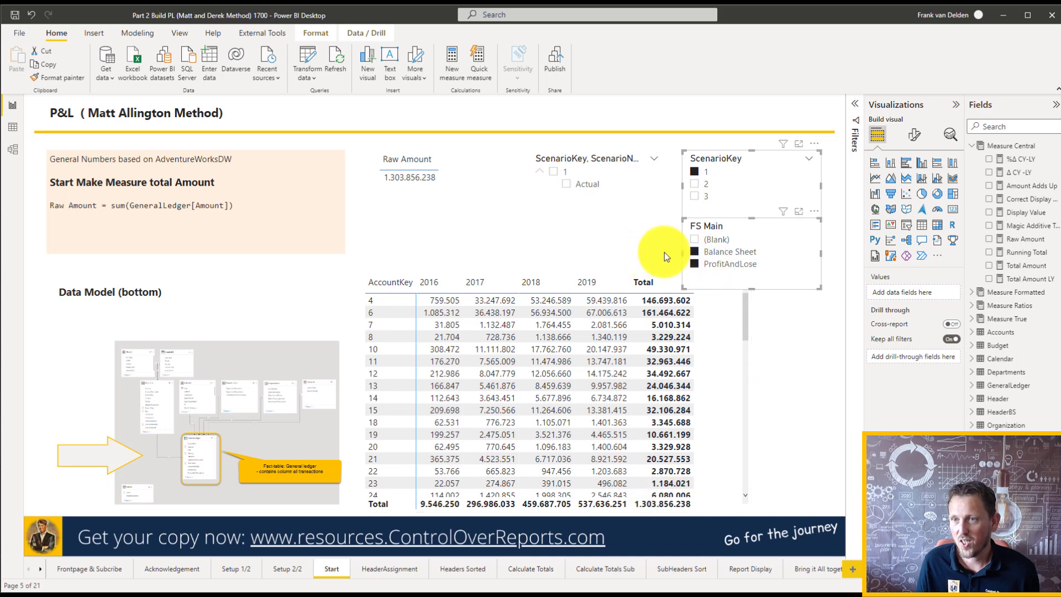
- Restrict the FS Main slicer to ProfitAndLose only and include both ScenarioKey 1 and 2
left_click(697, 266)
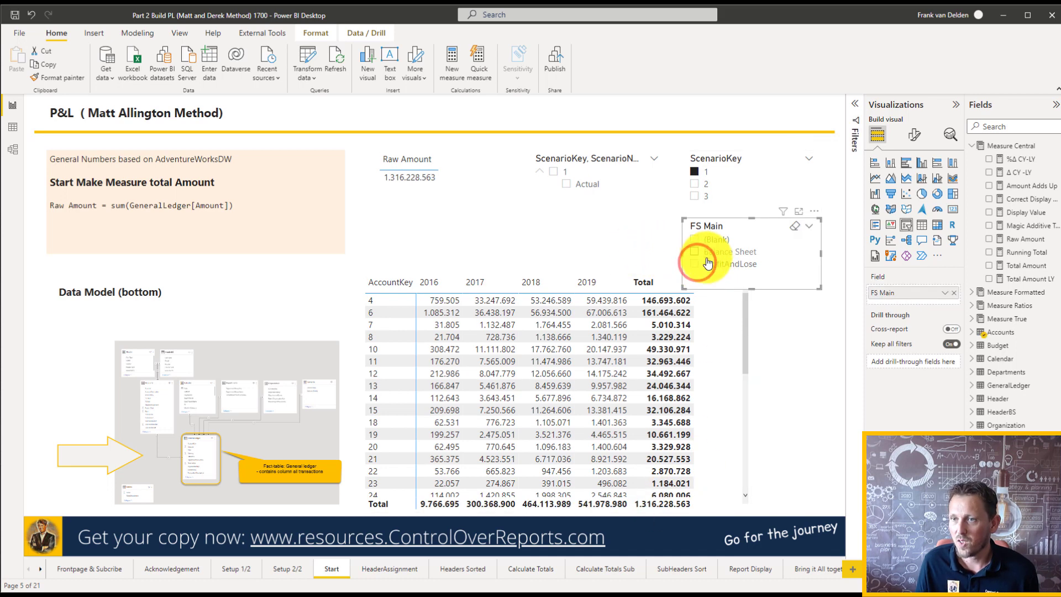
left_click(694, 183)
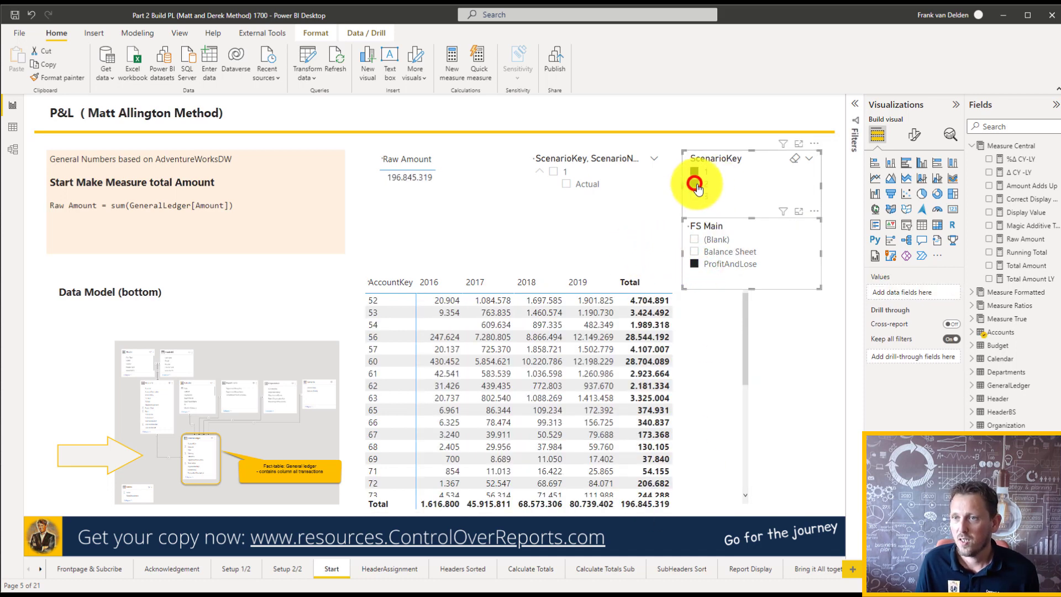
left_click(485, 233)
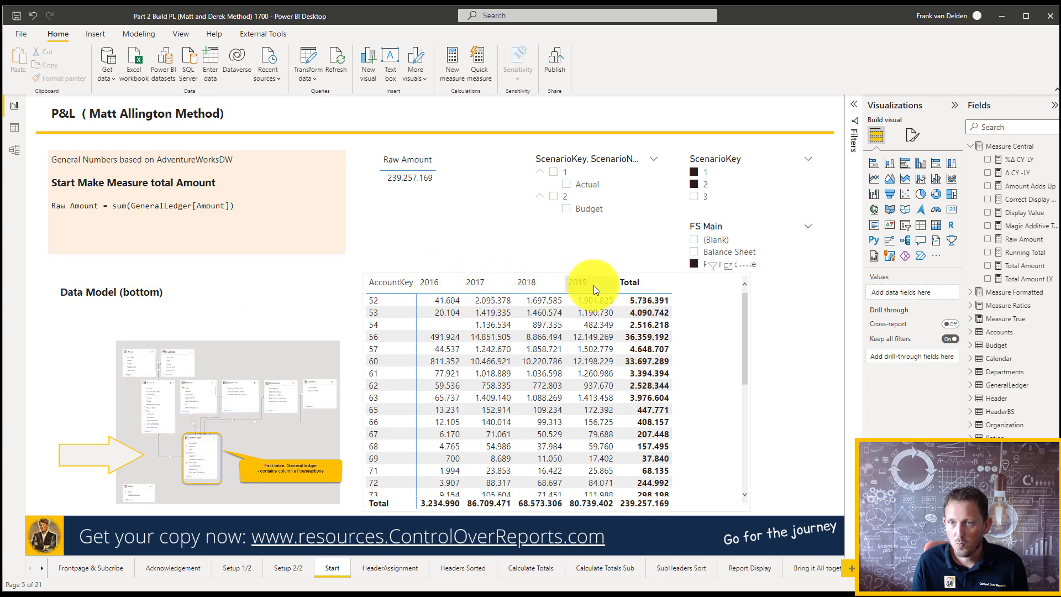
- Open the HeaderAssignment page to review the Raw Amount subtotals per HeaderAssignment
left_click(380, 568)
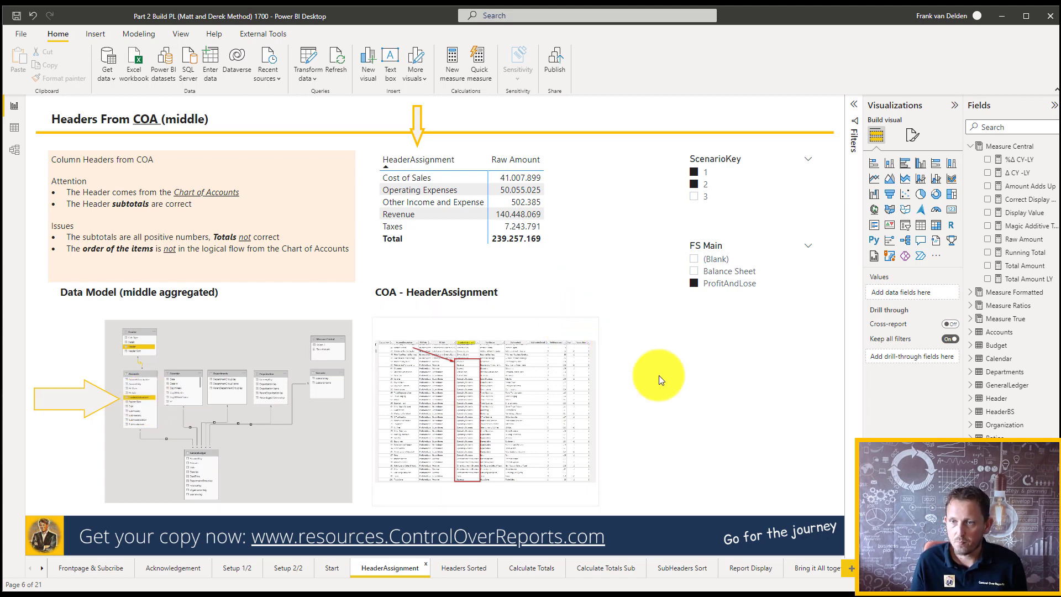
left_click(740, 369)
left_click(757, 320)
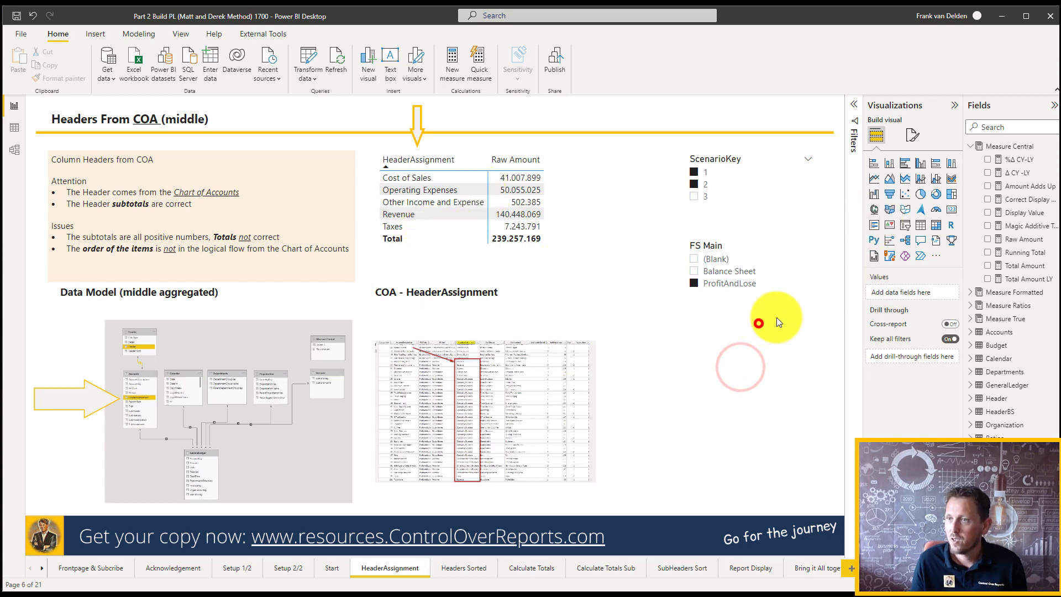
- Add a matrix below the FS Main slicer with Accounts HeaderAssignment as rows and Raw Amount as values, widened to fit both columns
left_click(934, 226)
left_click_drag(729, 379, 688, 387)
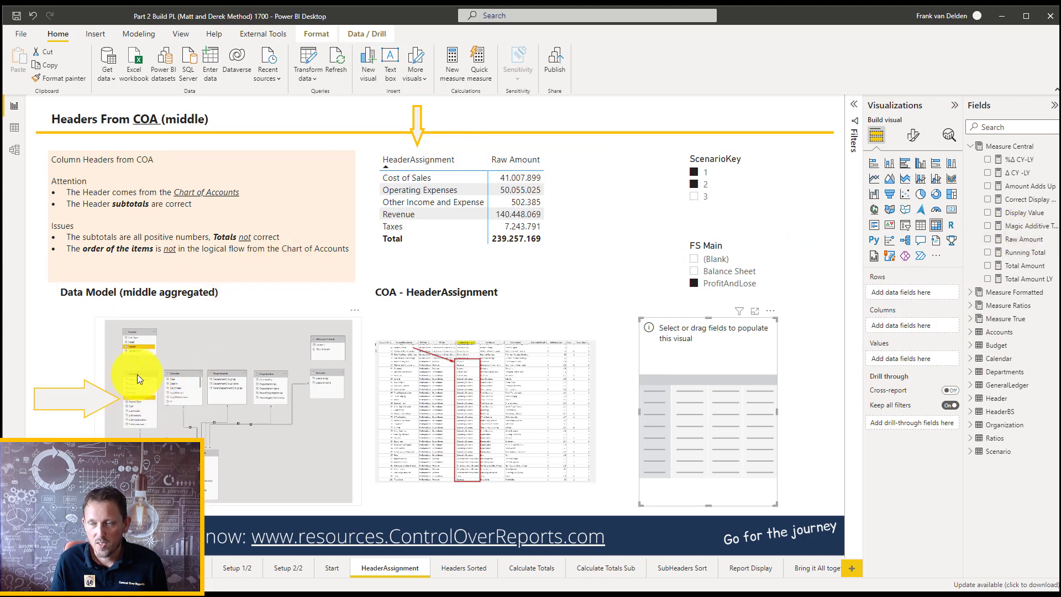
left_click(994, 333)
left_click(970, 331)
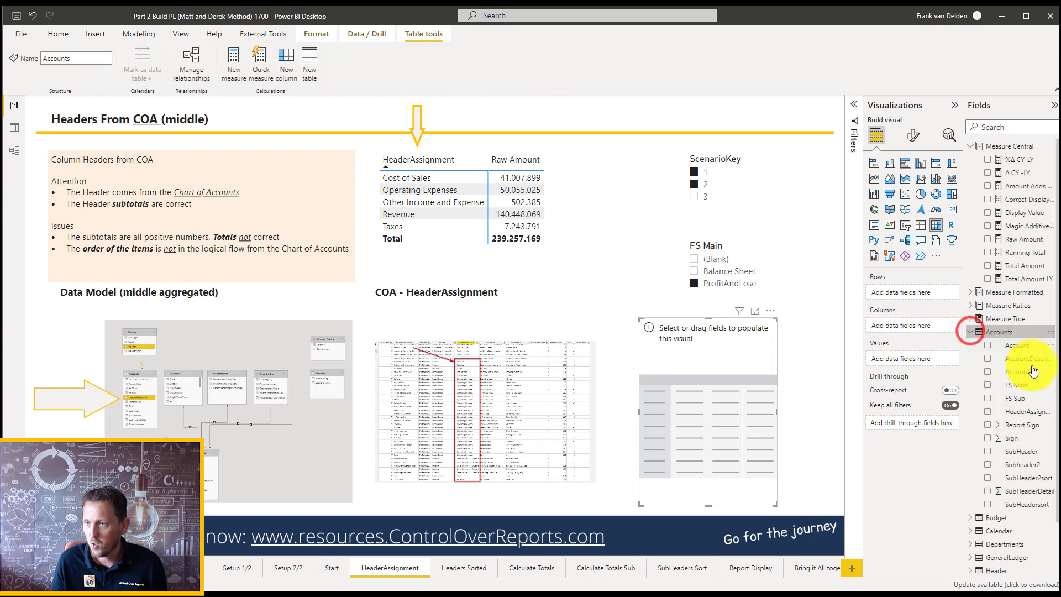
left_click_drag(1028, 413, 928, 292)
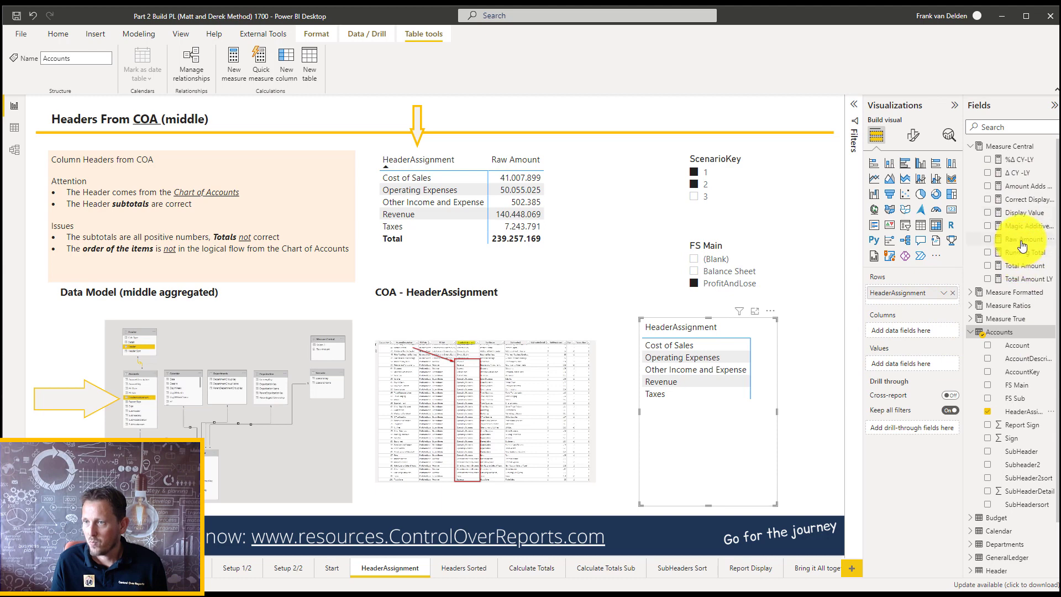
left_click_drag(1022, 245, 936, 368)
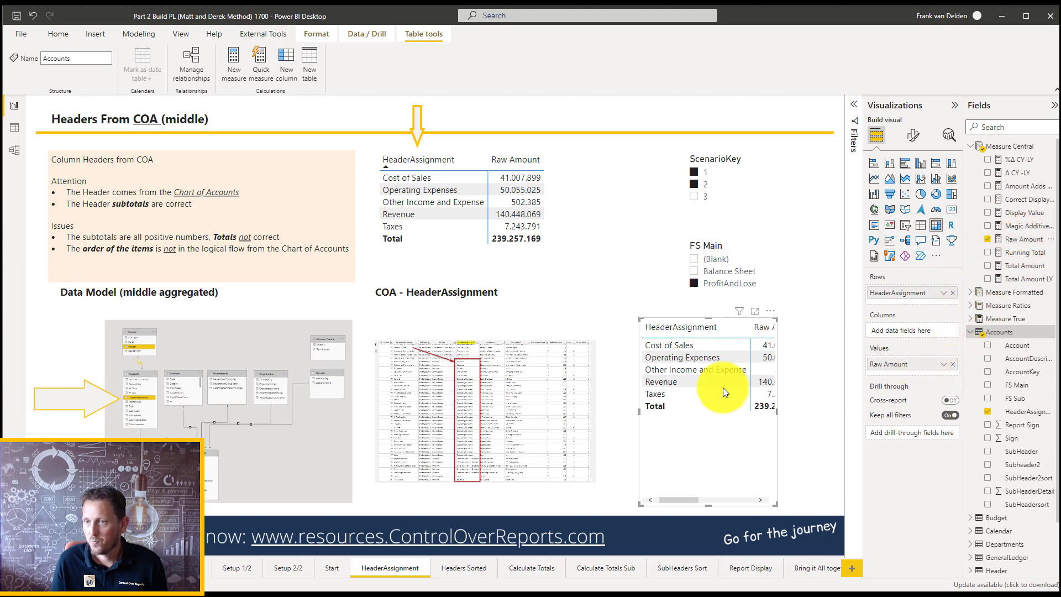
left_click_drag(641, 412, 583, 416)
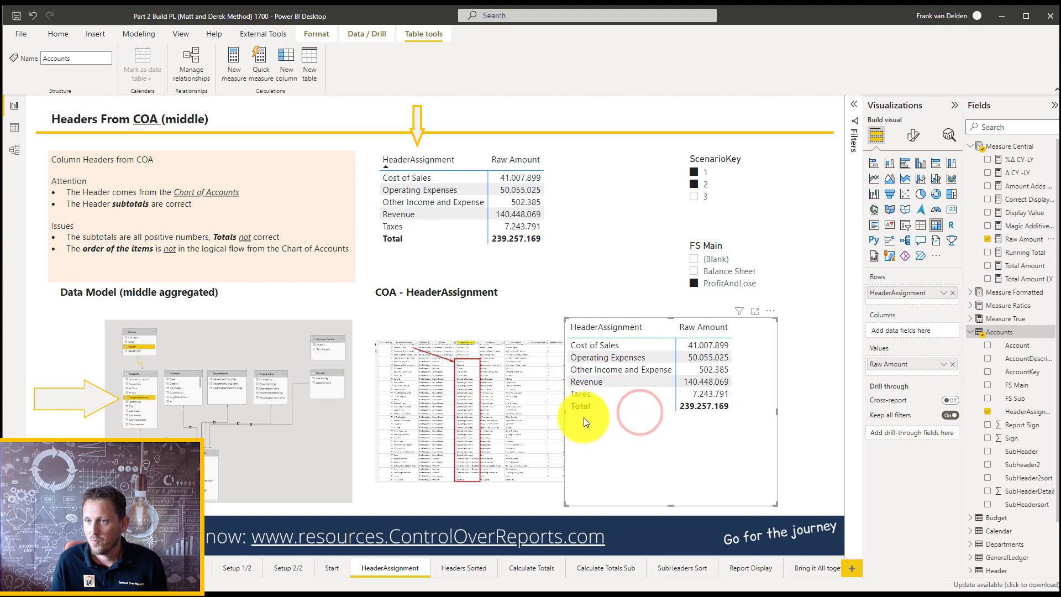
- Add Year from the Calendar table to the new HeaderAssignment matrix's columns and widen the matrix to fit all years and the total
left_click(350, 569)
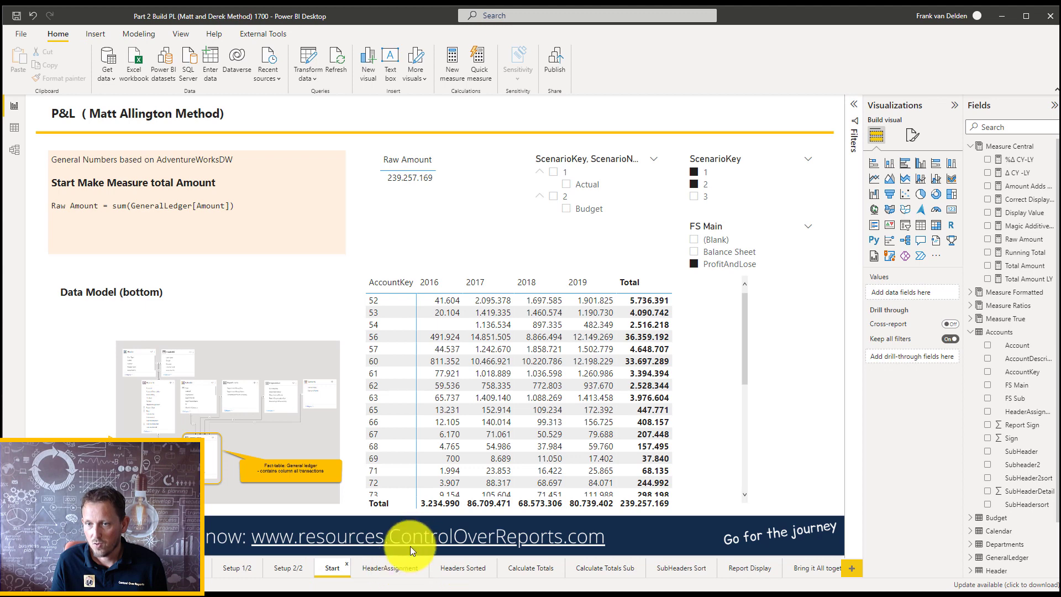
left_click(401, 575)
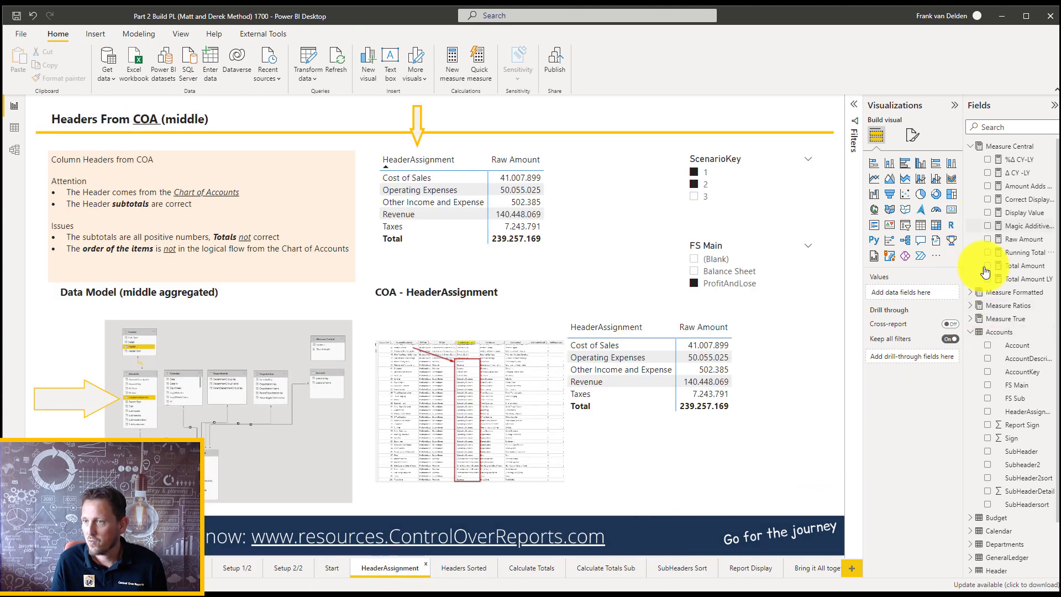
scroll(993, 333, "down", 3)
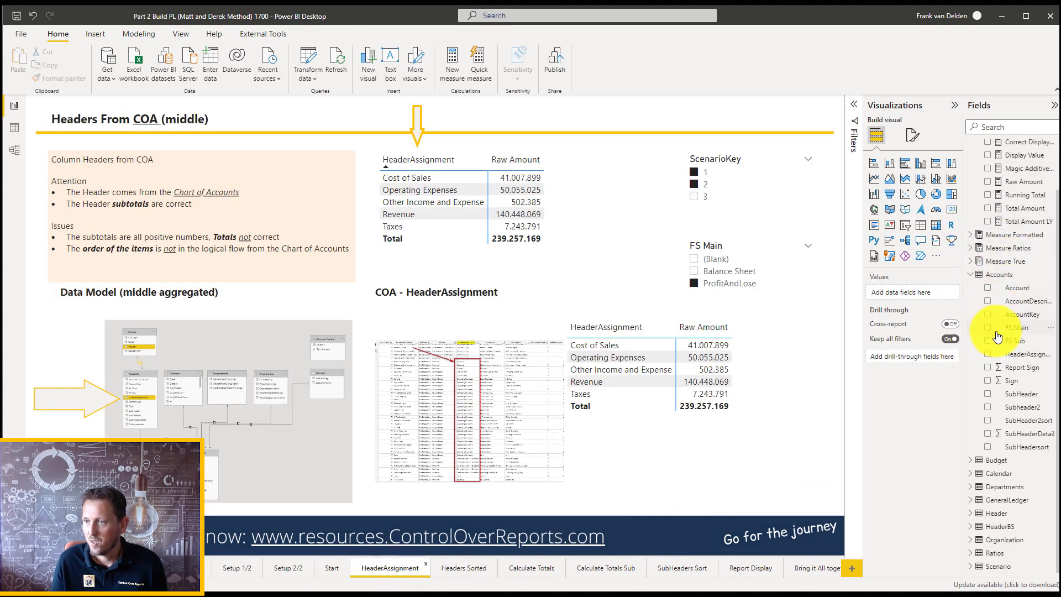
left_click(979, 473)
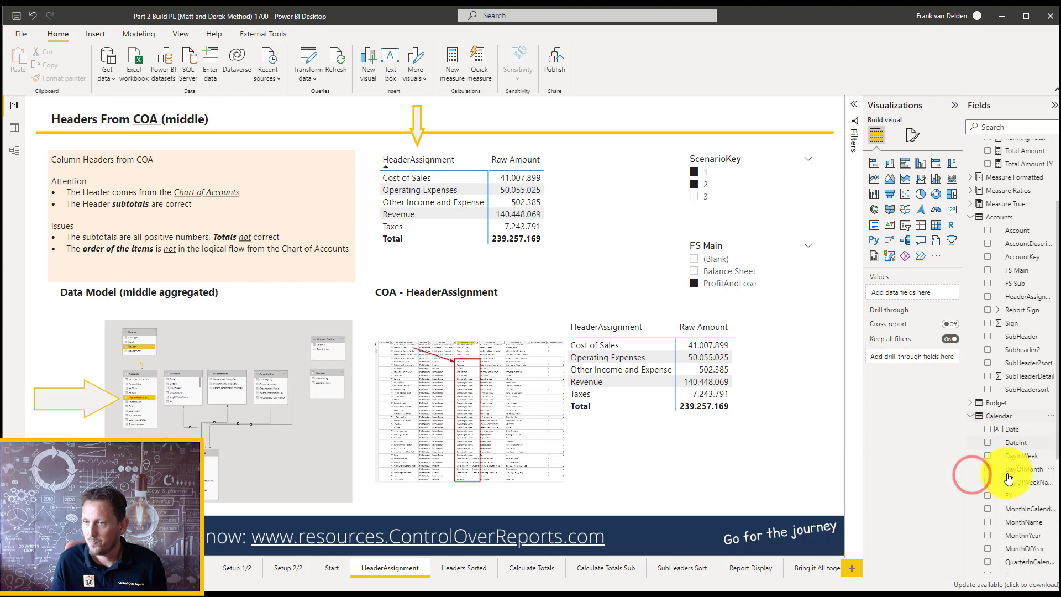
scroll(1005, 476, "down", 8)
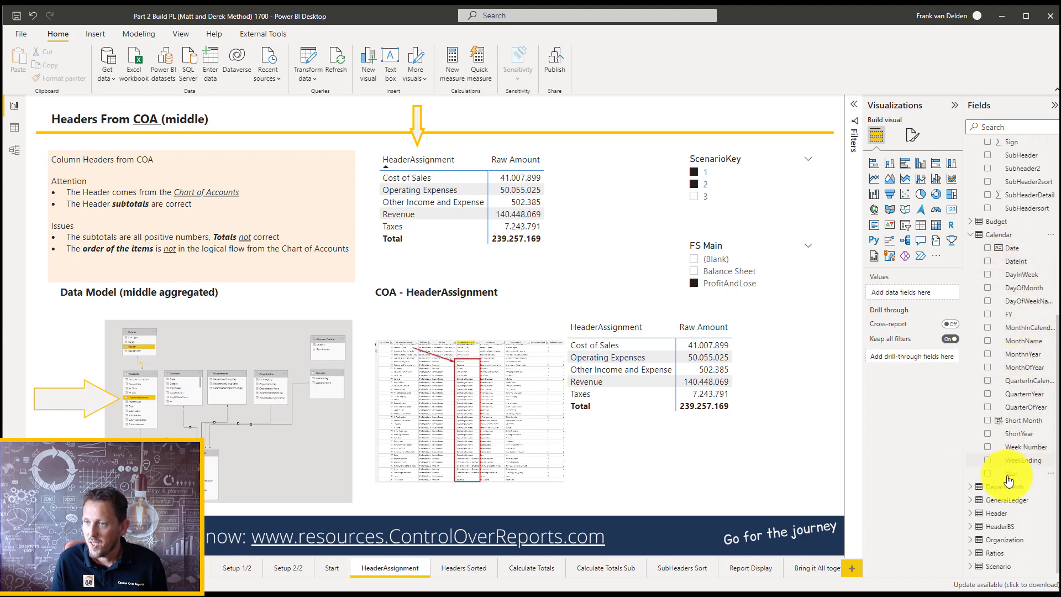
left_click_drag(1009, 477, 1002, 442)
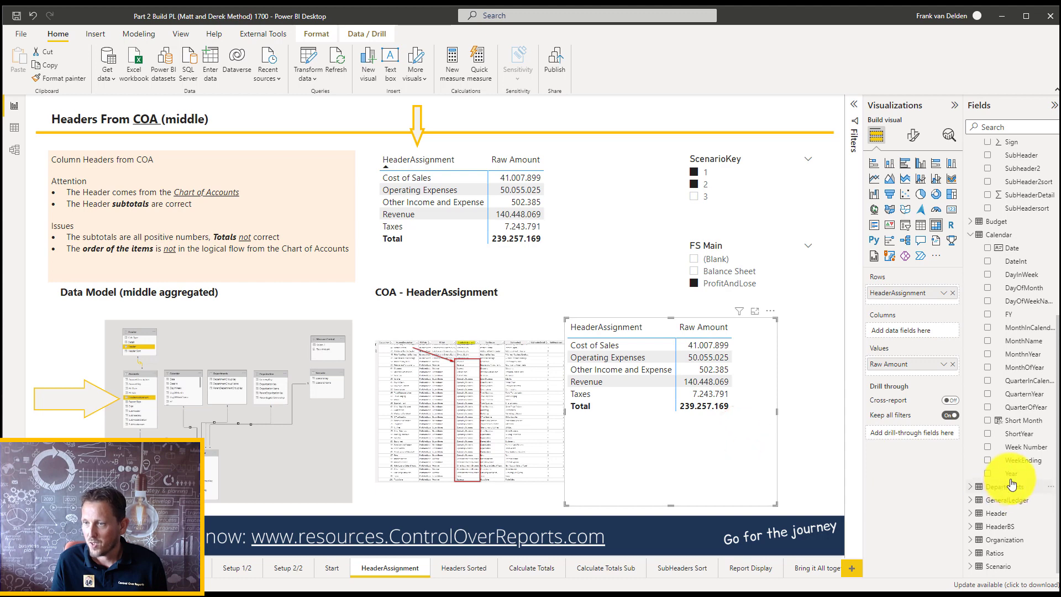
left_click_drag(1011, 481, 923, 332)
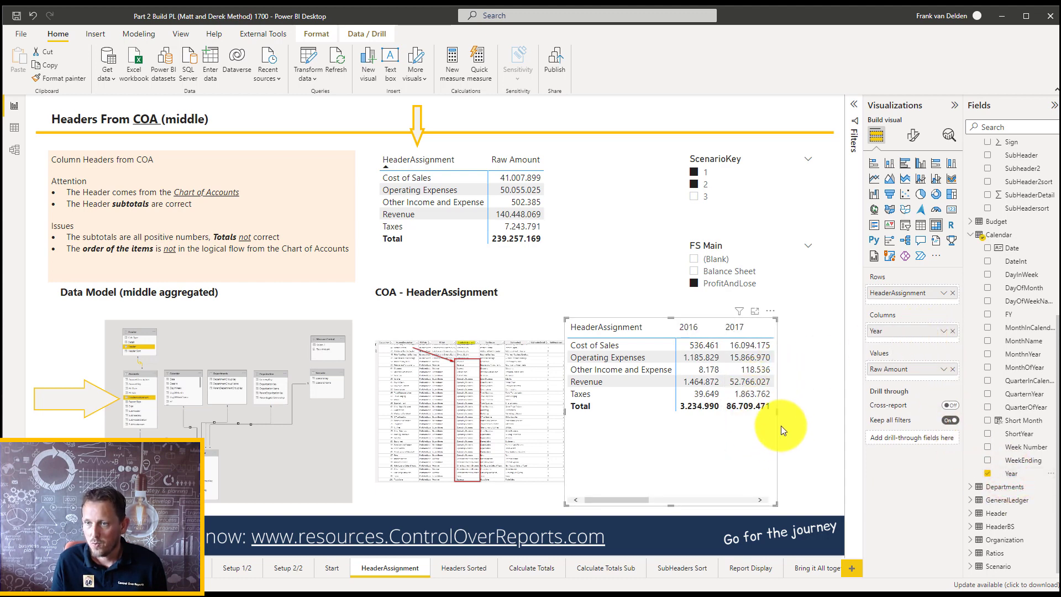
left_click_drag(776, 410, 826, 412)
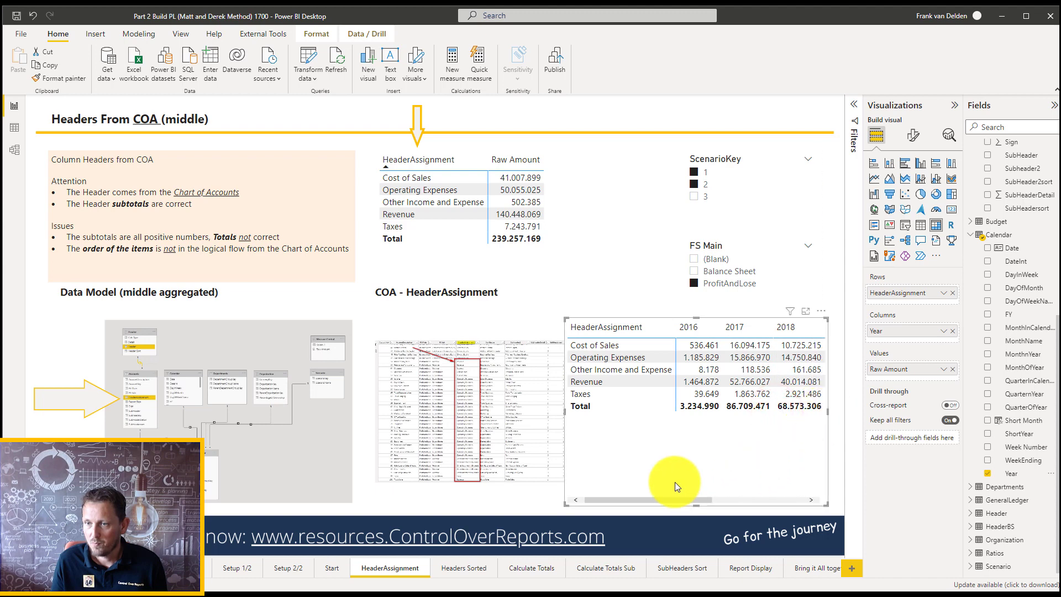
left_click_drag(563, 408, 436, 412)
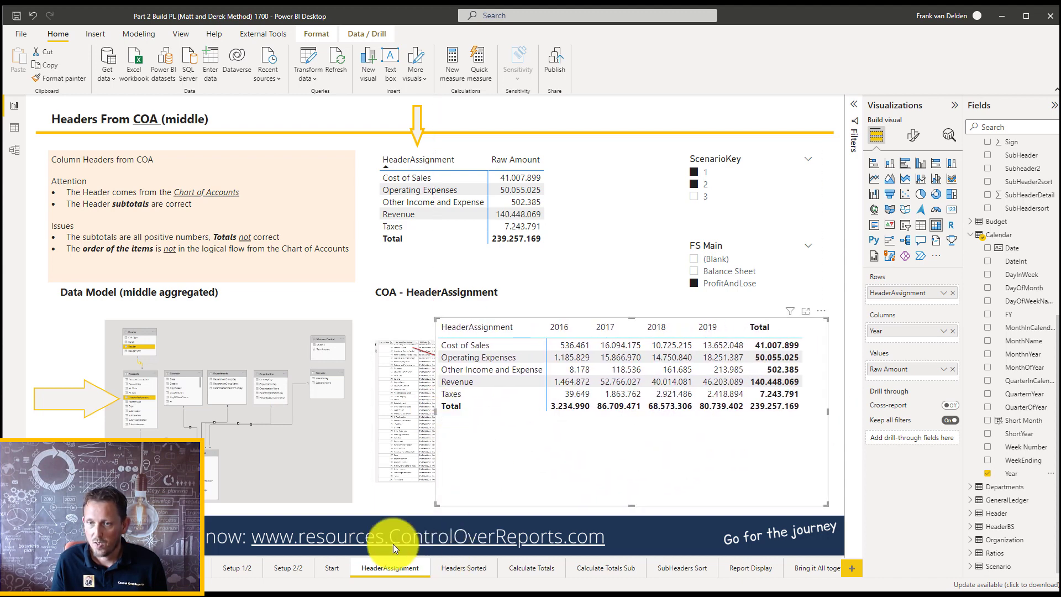
- Compare the HeaderAssignment matrix totals with the Start page, then open the Headers Sorted page
left_click(331, 567)
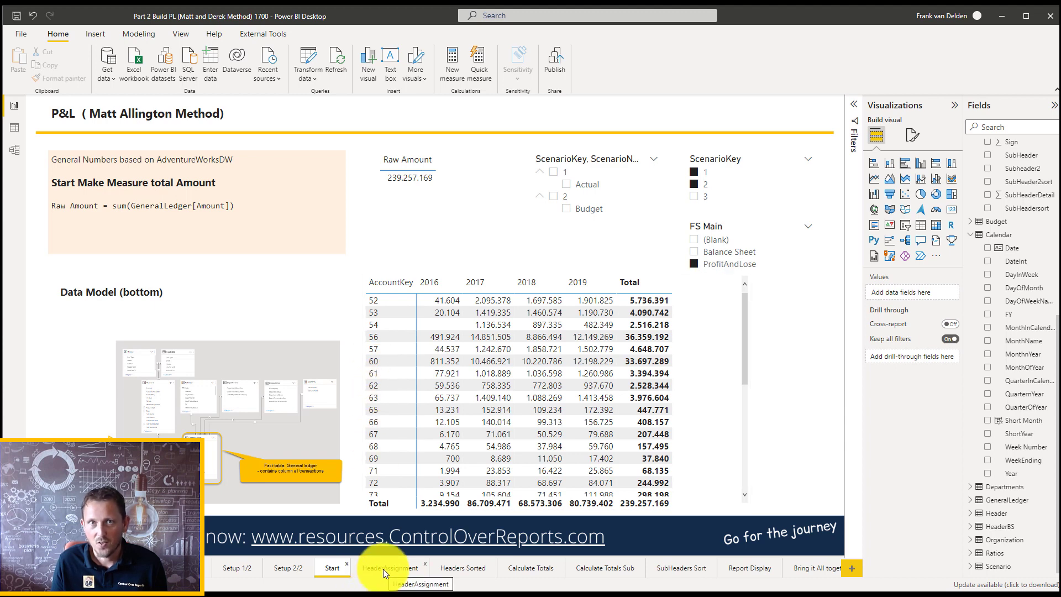
left_click(383, 569)
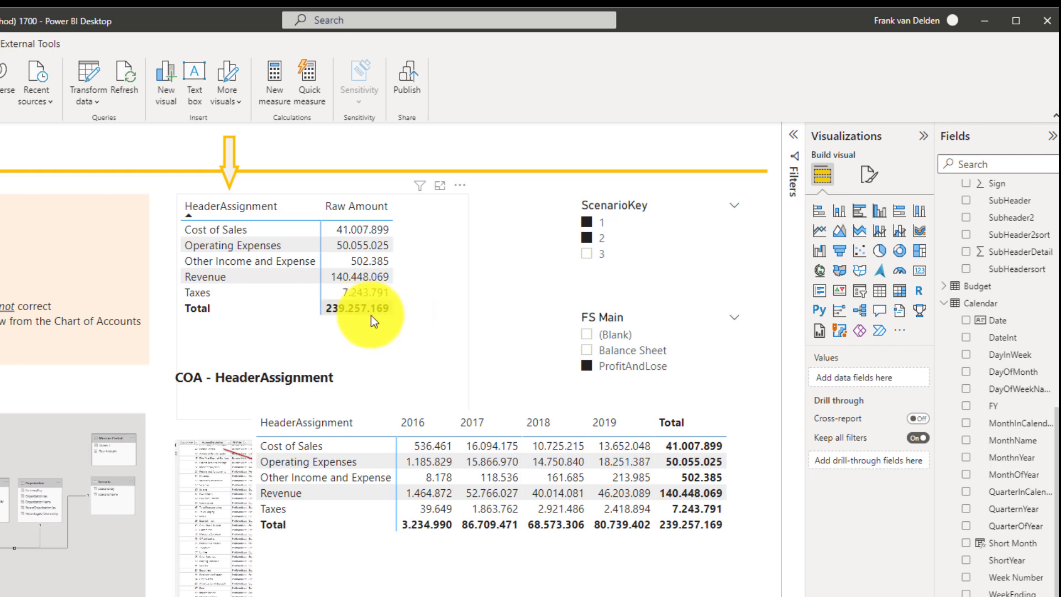
left_click(360, 580)
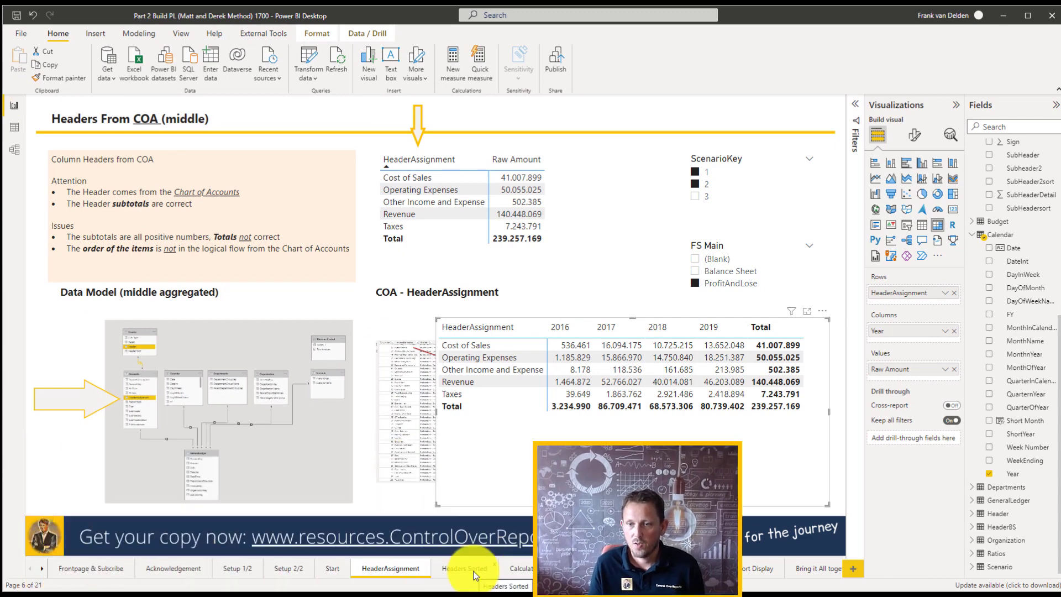
left_click(474, 569)
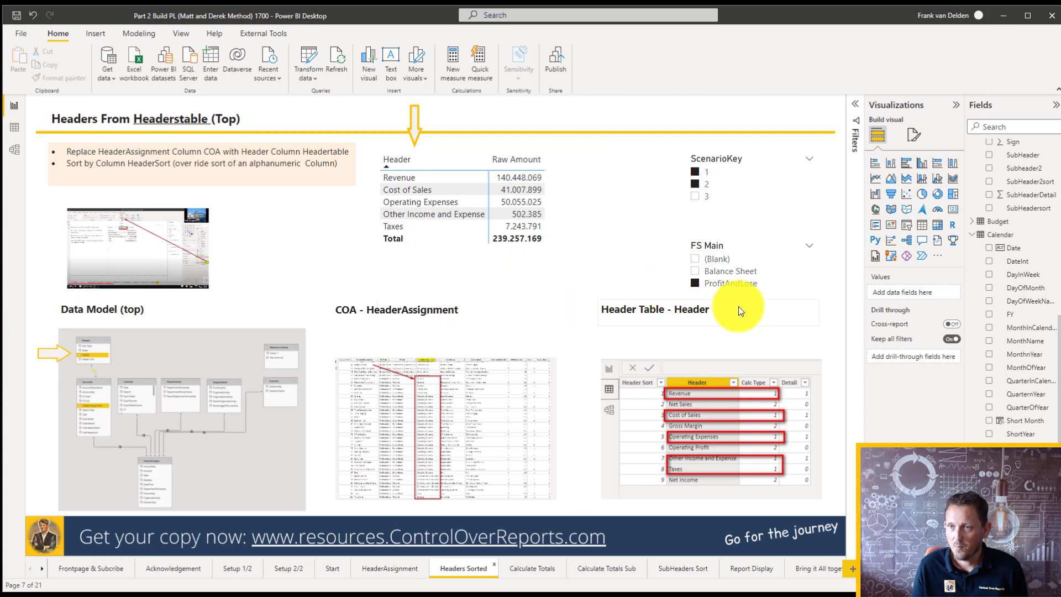
- Add a matrix in the lower middle of the Headers Sorted page with Raw Amount as its value
left_click(937, 230)
left_click_drag(310, 262, 579, 397)
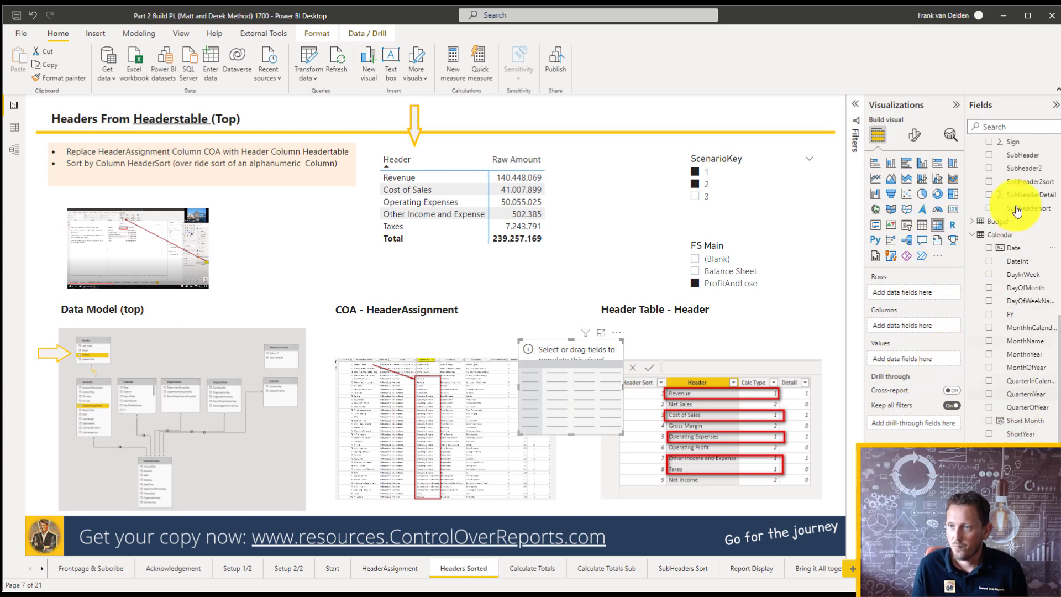
scroll(1021, 205, "up", 5)
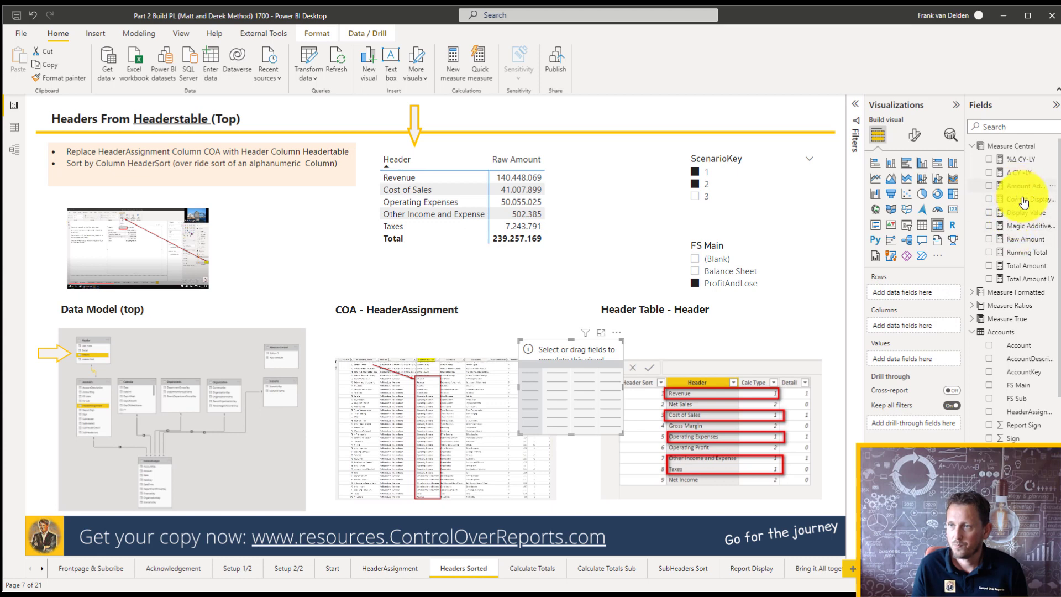
left_click_drag(1026, 239, 943, 364)
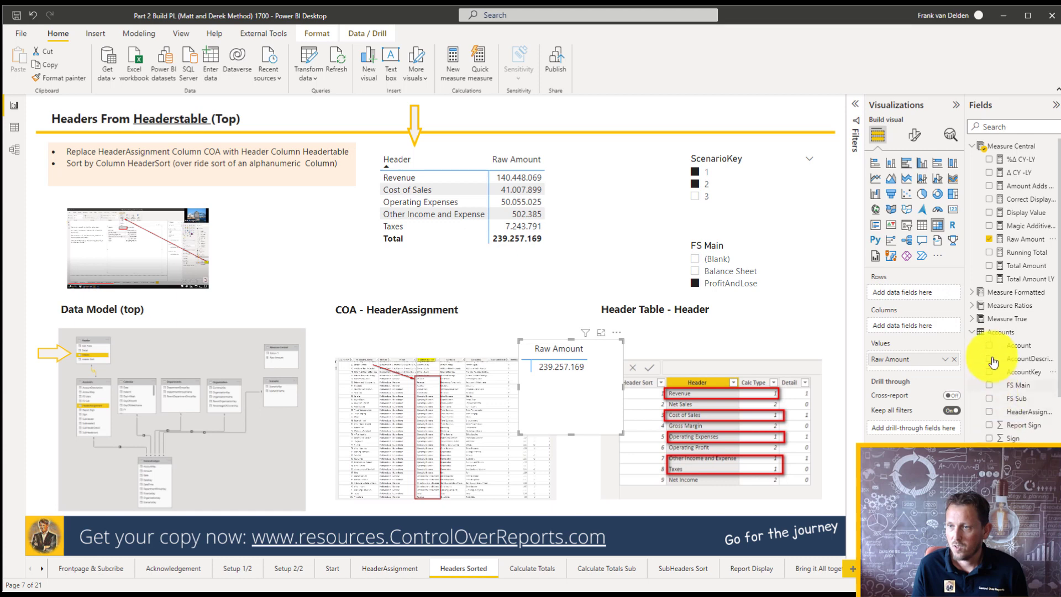
- Set the new matrix's rows to Header from the Header table, then widen and reposition the matrix
scroll(997, 332, "down", 5)
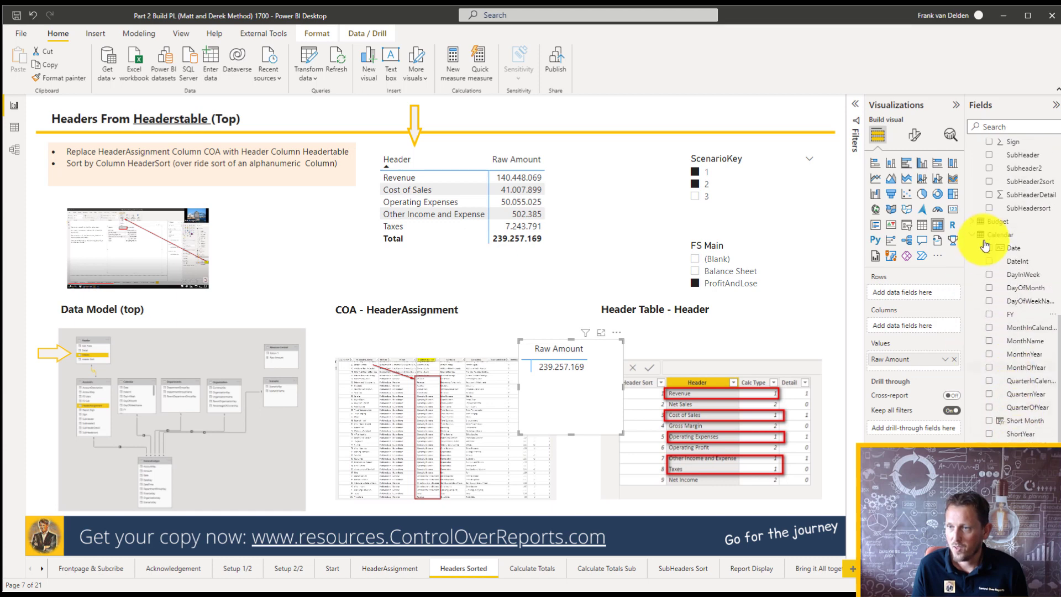
scroll(975, 260, "up", 5)
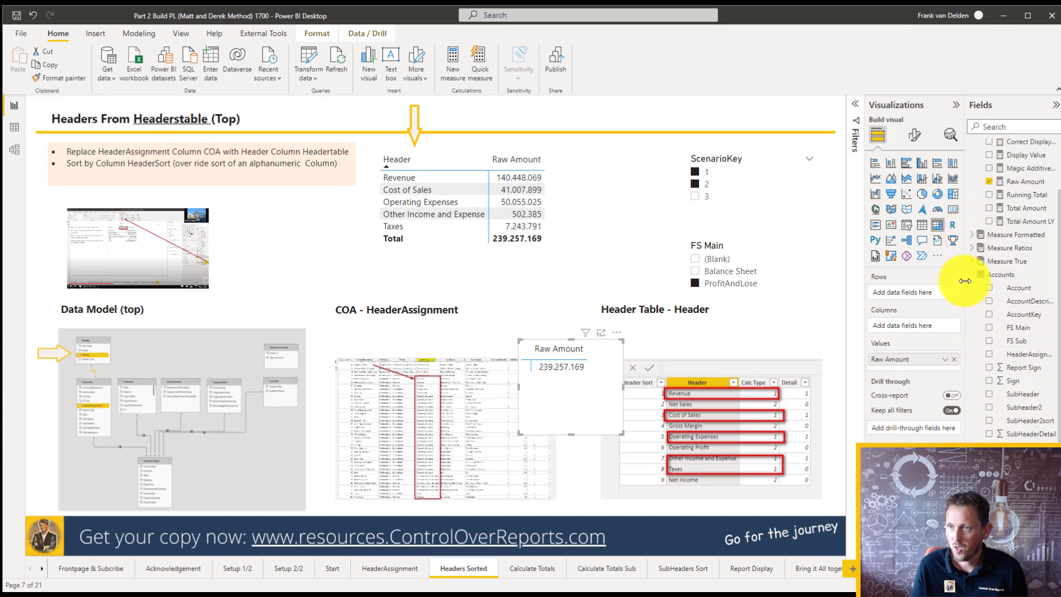
left_click(971, 275)
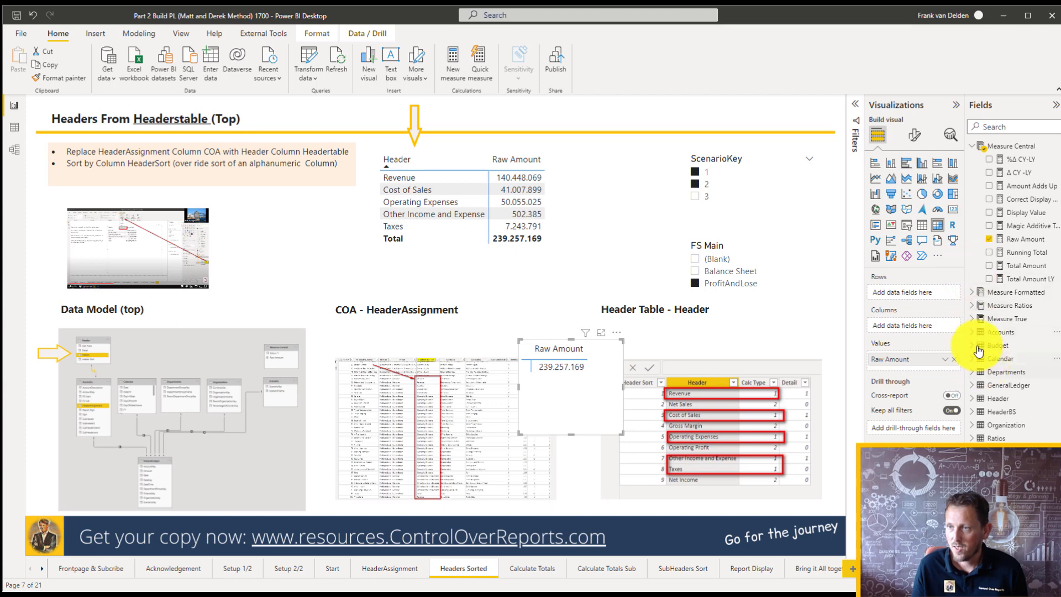
left_click(974, 400)
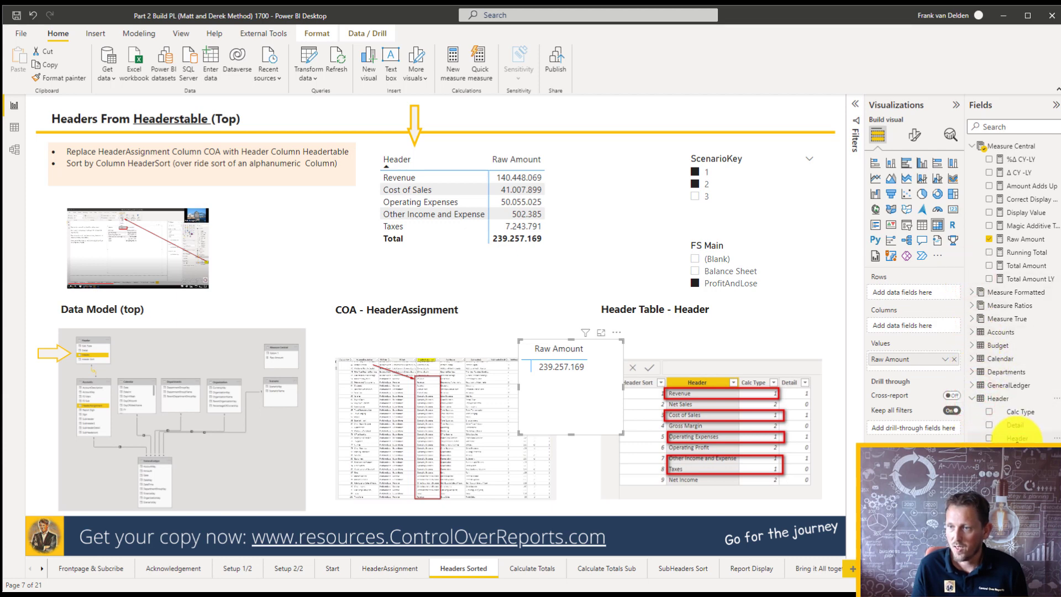
left_click_drag(1016, 438, 917, 299)
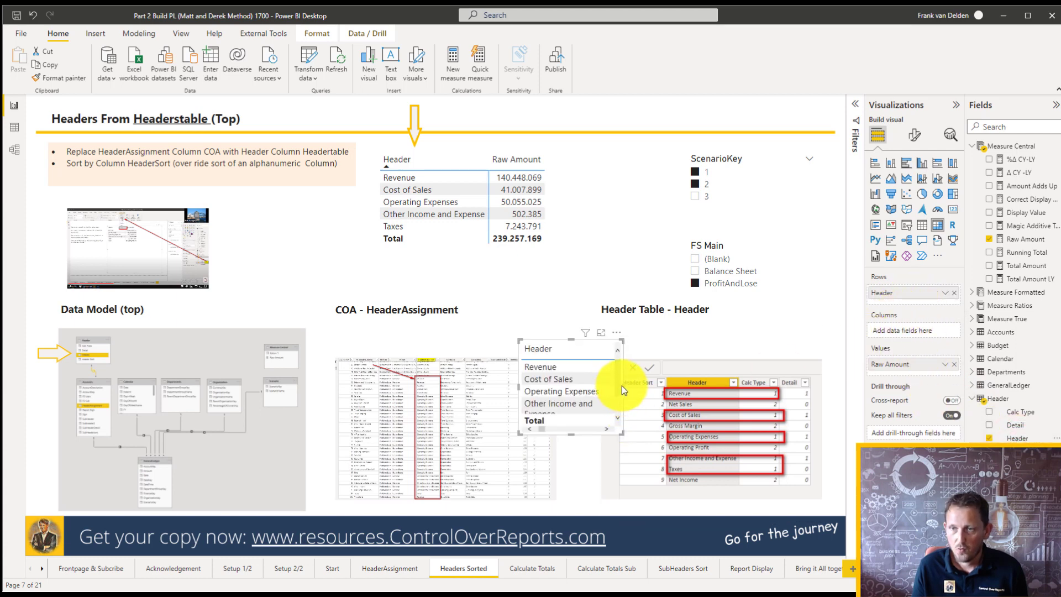
left_click_drag(622, 385, 733, 389)
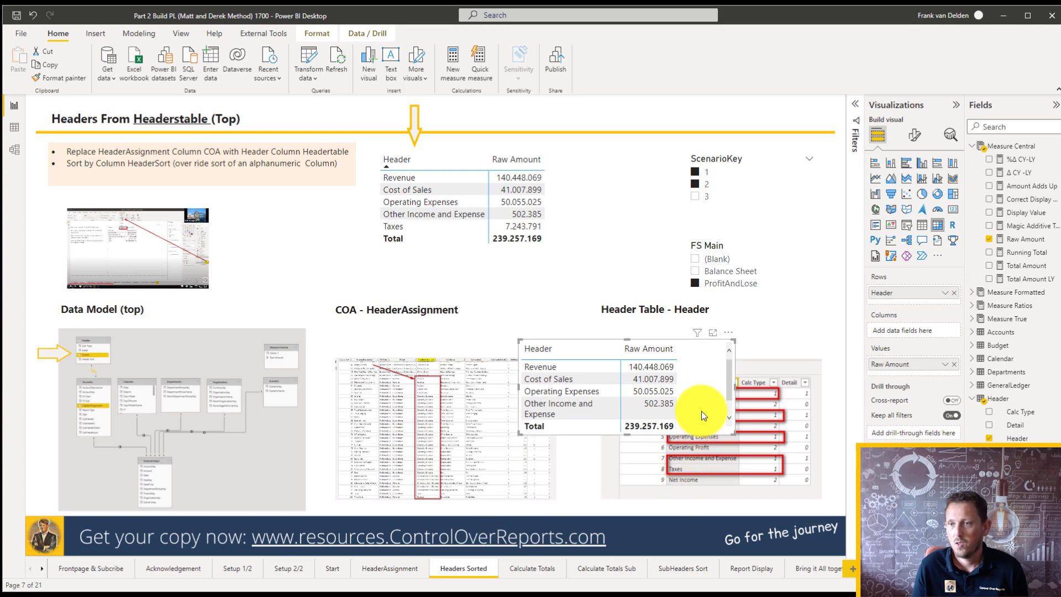
left_click_drag(690, 412, 522, 449)
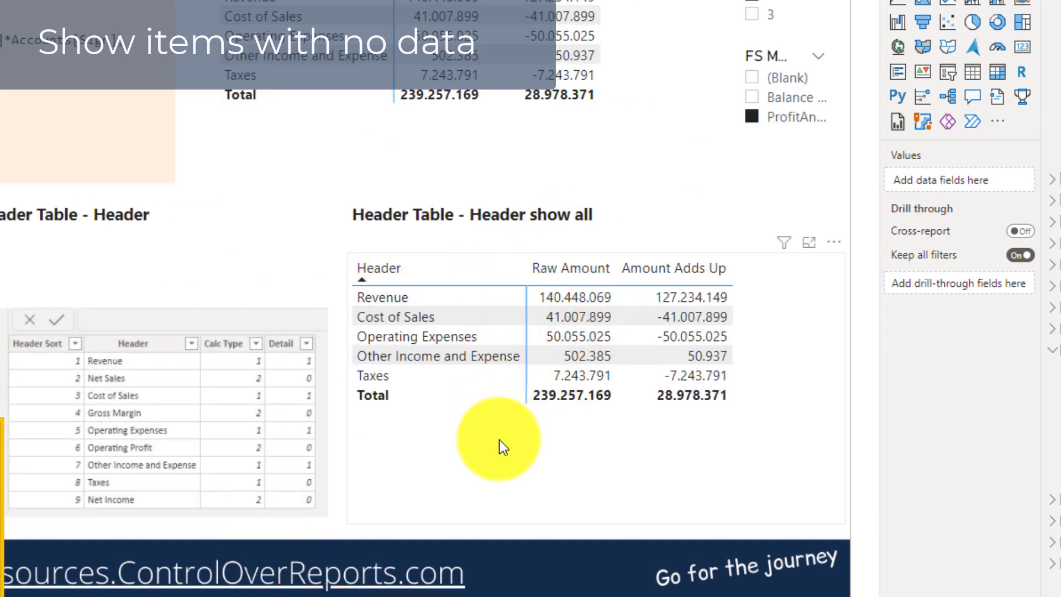
- Make the Header rows of the "Header show all" matrix on the Calculate Totals page show items with no data
left_click(433, 439)
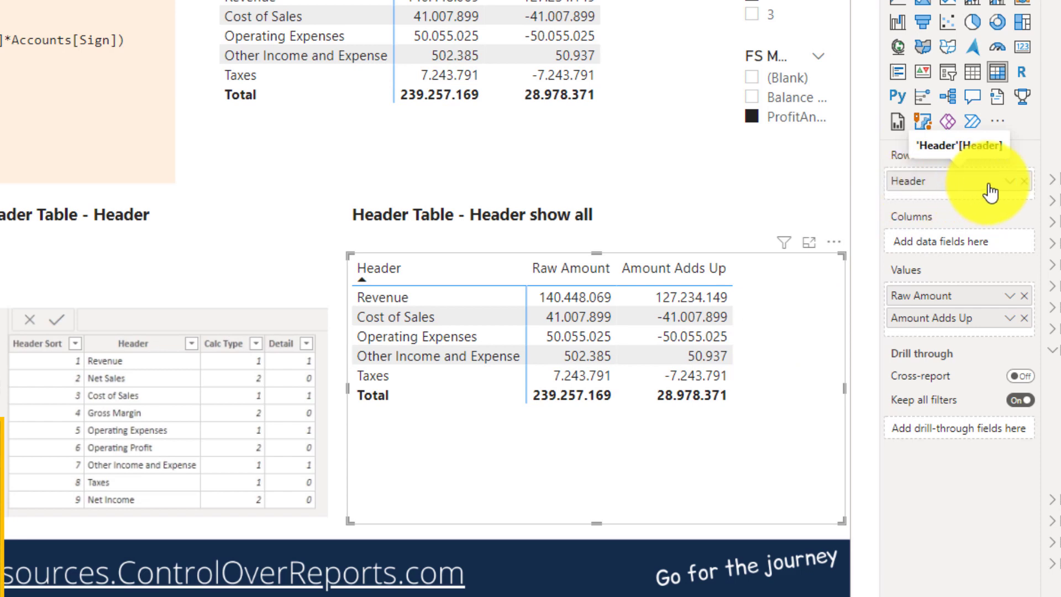
left_click(1009, 181)
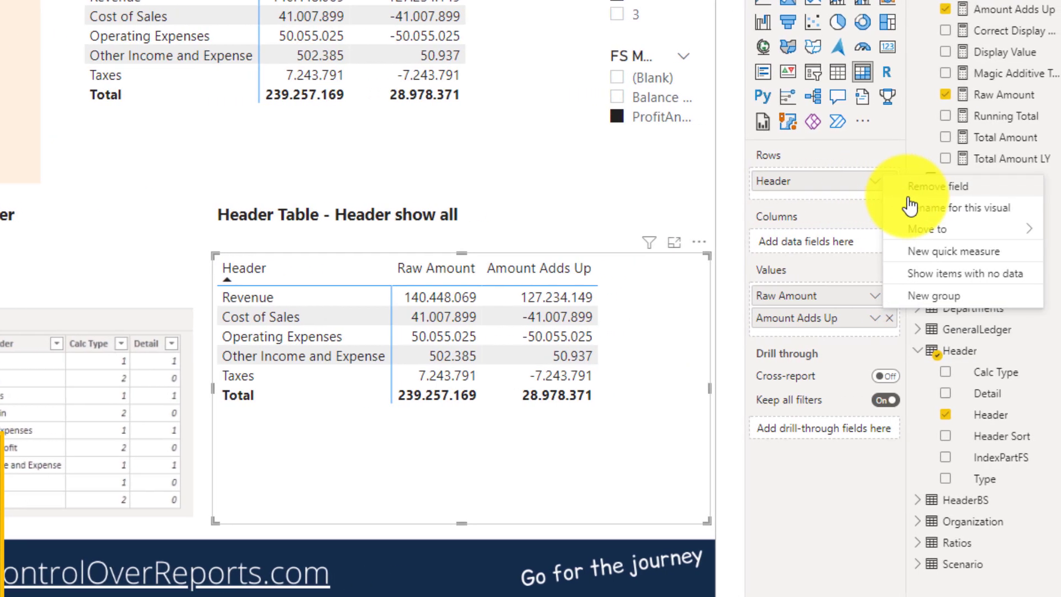
left_click(927, 288)
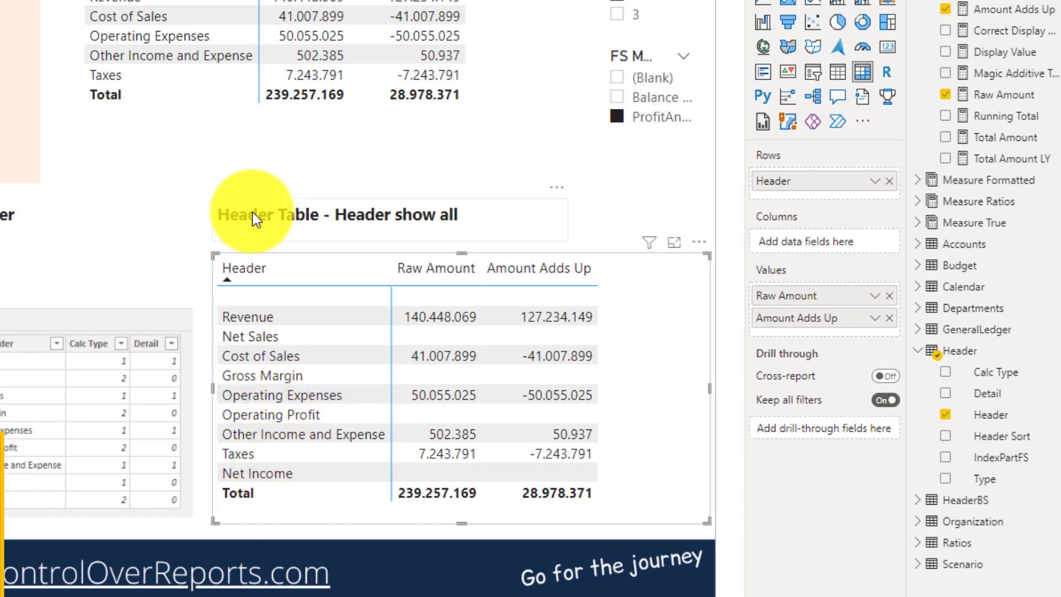
- Select the Header column of the Header table and open its Sort by column options to check the sort column
left_click(240, 164)
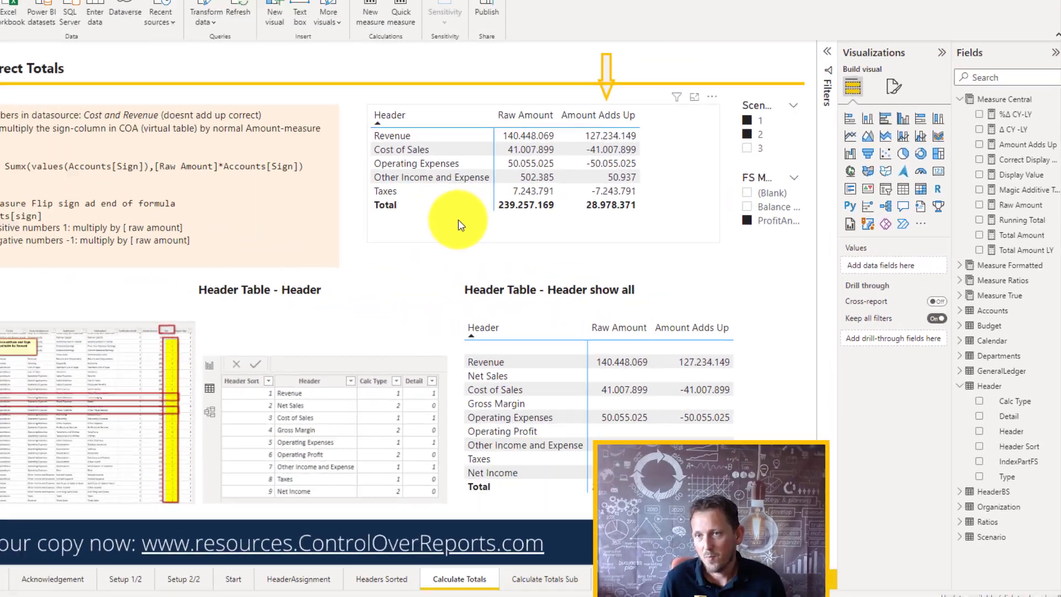
left_click(459, 220)
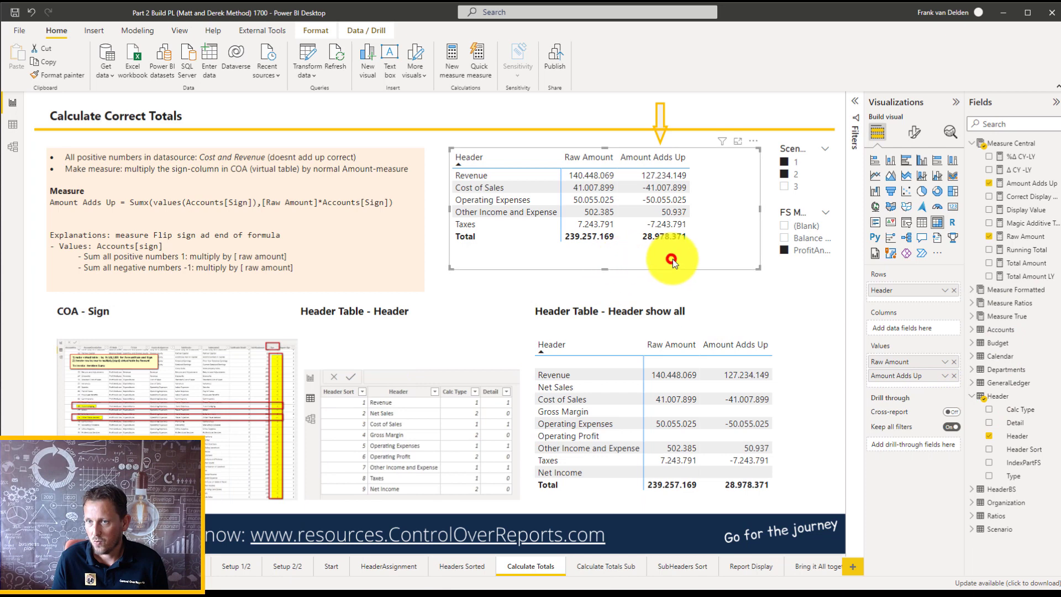
left_click(1018, 439)
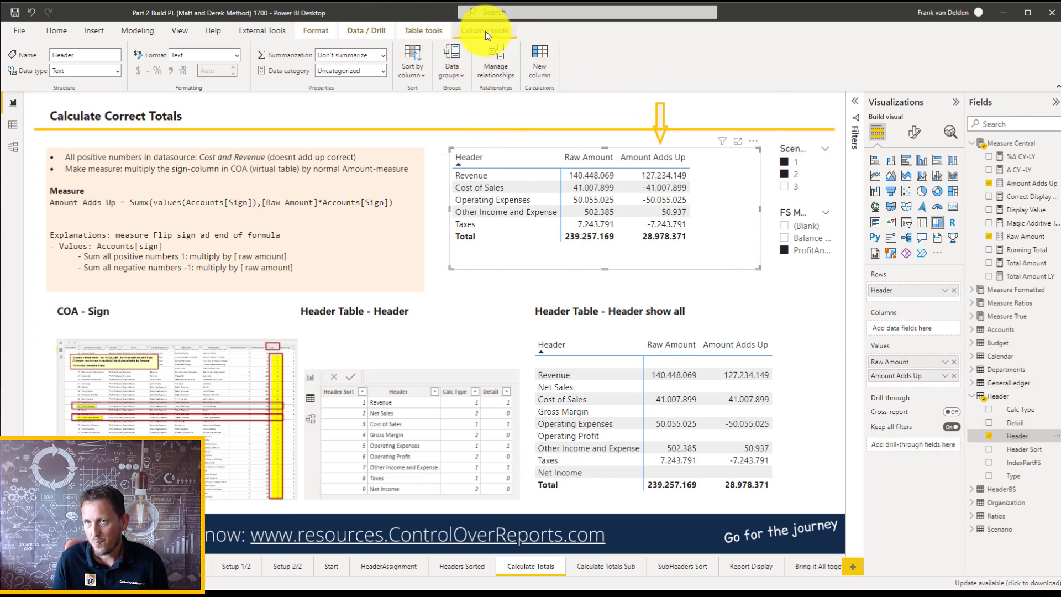
left_click(413, 82)
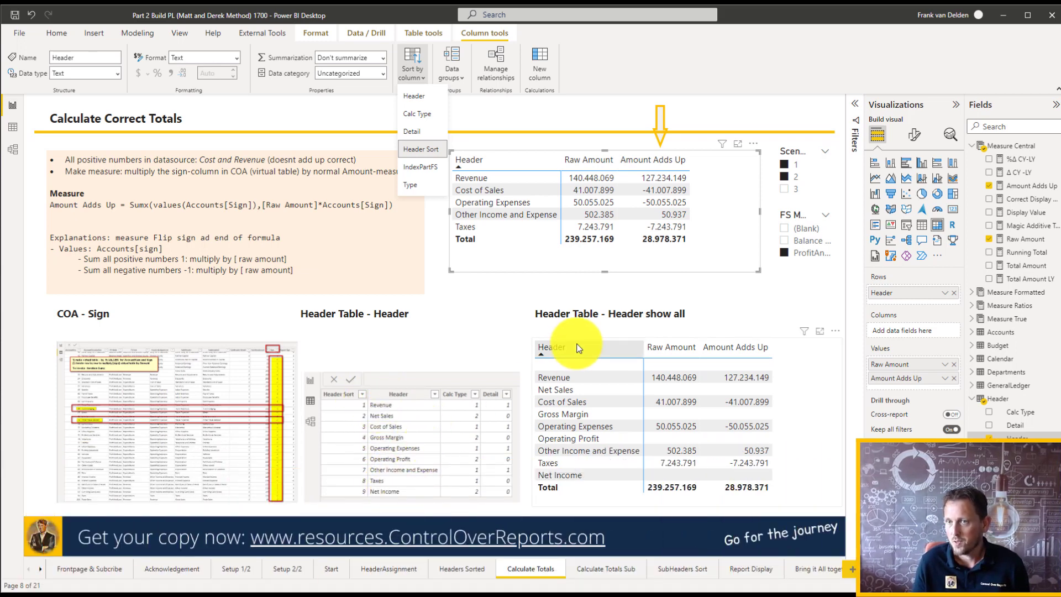
- Highlight Sumx in the Amount Adds Up formula in the notes text box, then check the Amount column in the table data
left_click(710, 299)
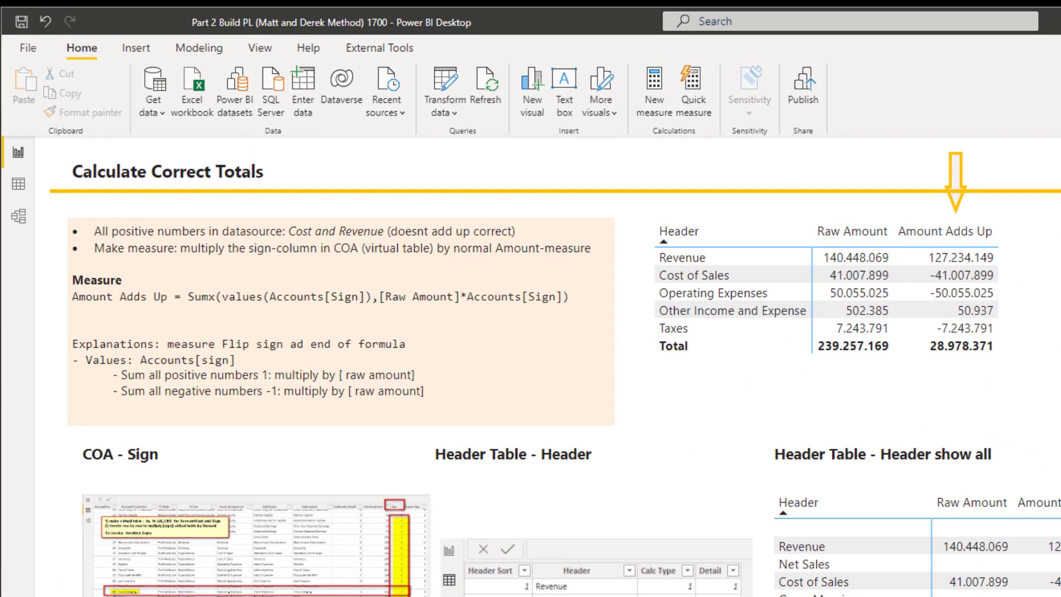
left_click(188, 299)
left_click_drag(187, 298, 213, 298)
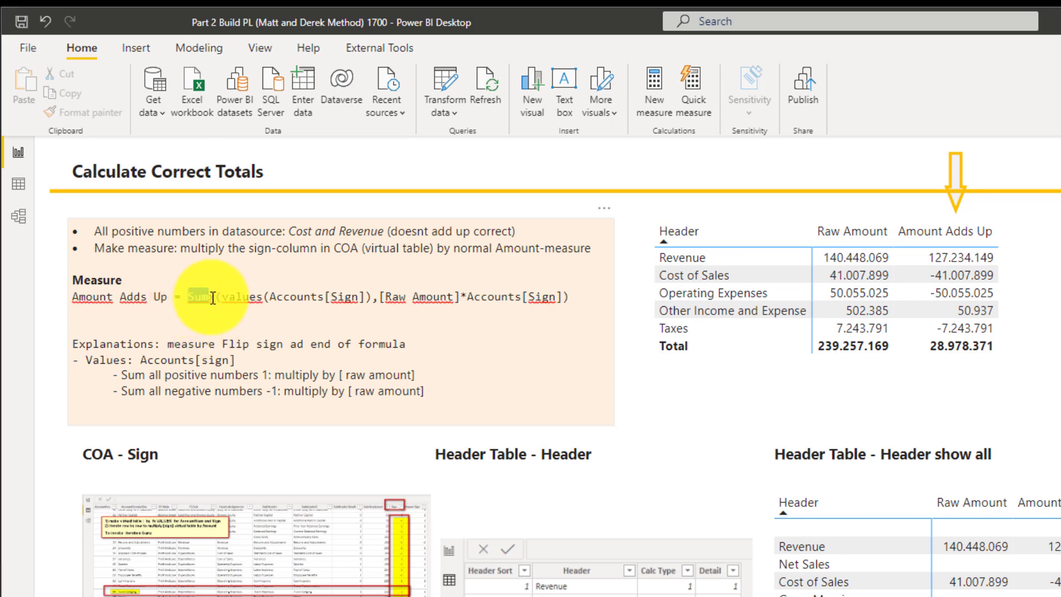
left_click(213, 298)
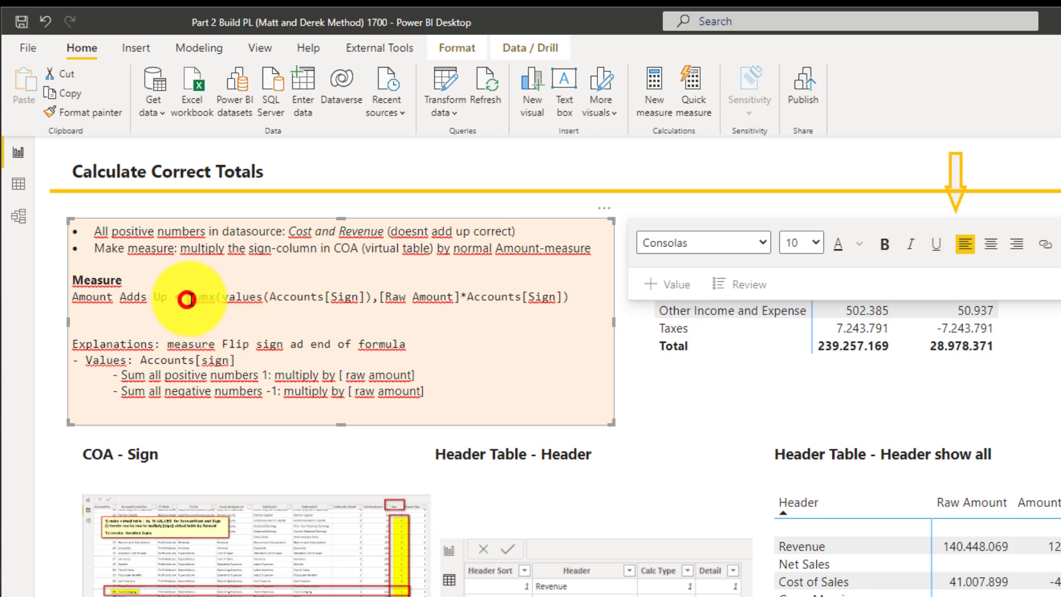
left_click_drag(187, 299, 211, 303)
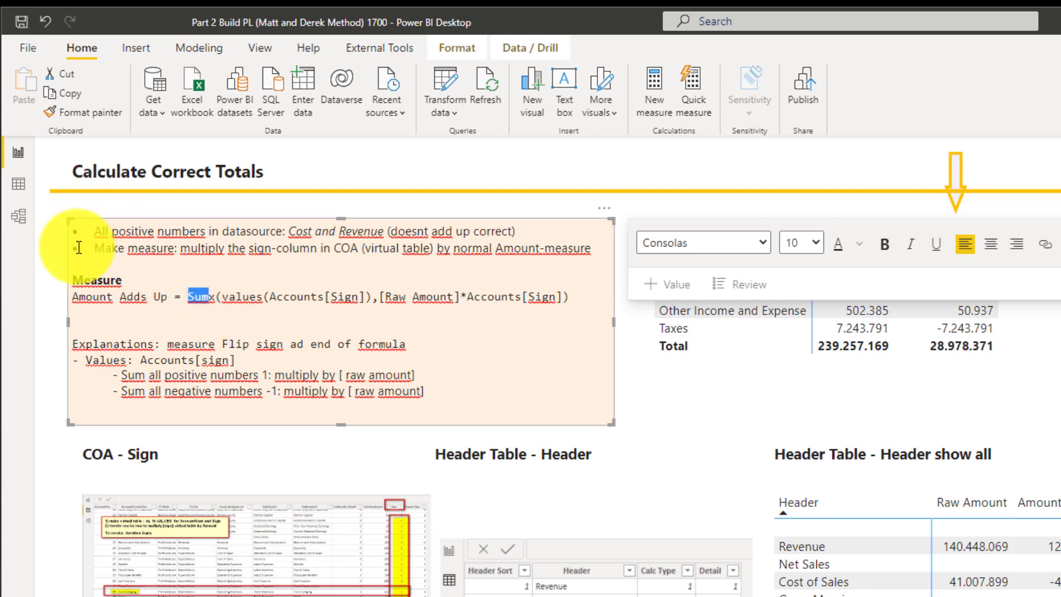
left_click(21, 194)
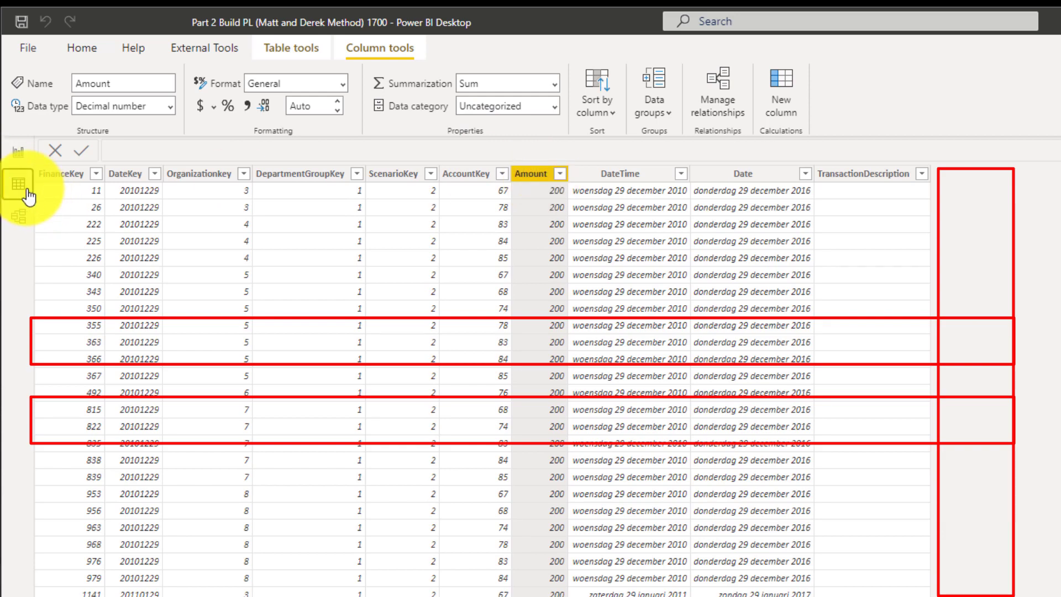
left_click(18, 151)
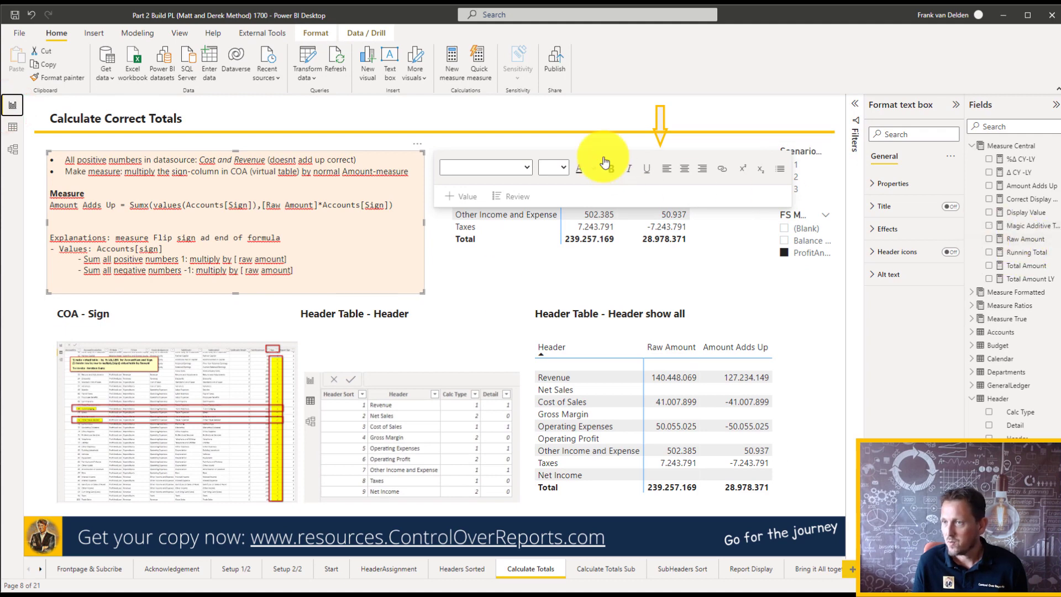
- Create a new measure in the Measure Central table with the formula Example = sumx()
right_click(1011, 149)
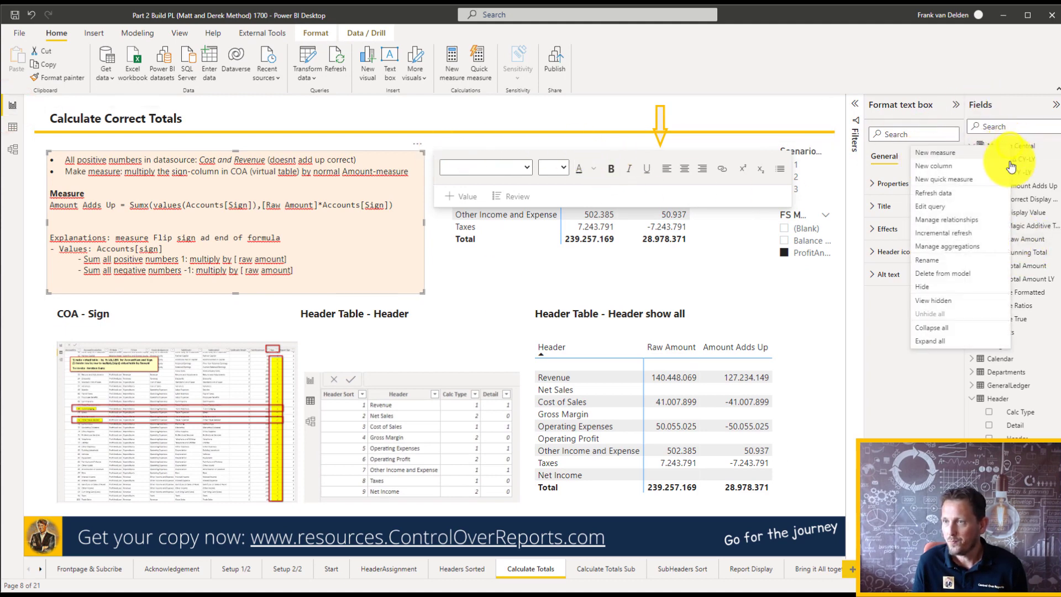
left_click(958, 157)
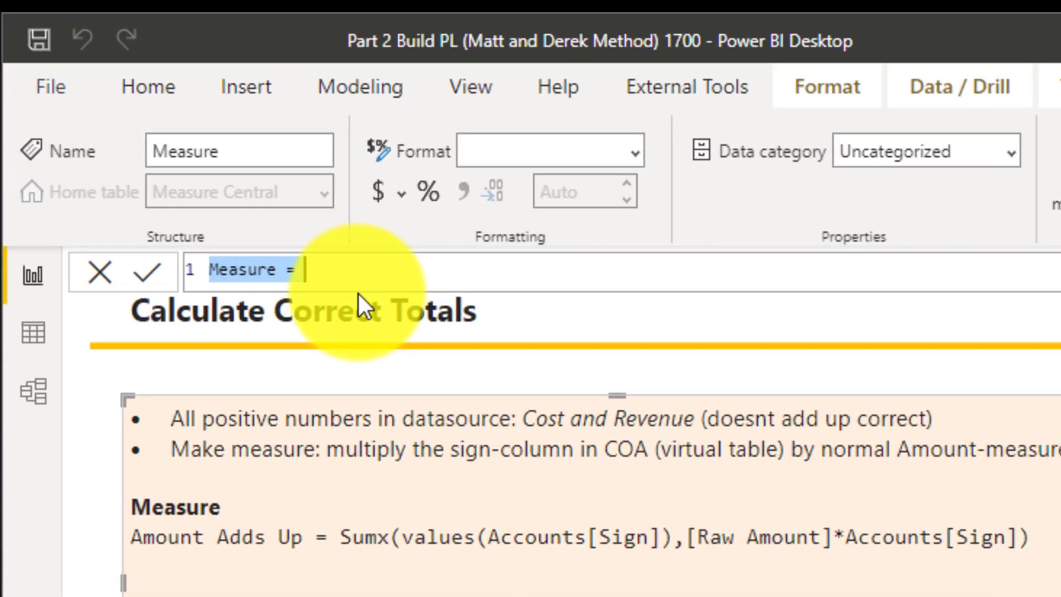
key("BackSpace")
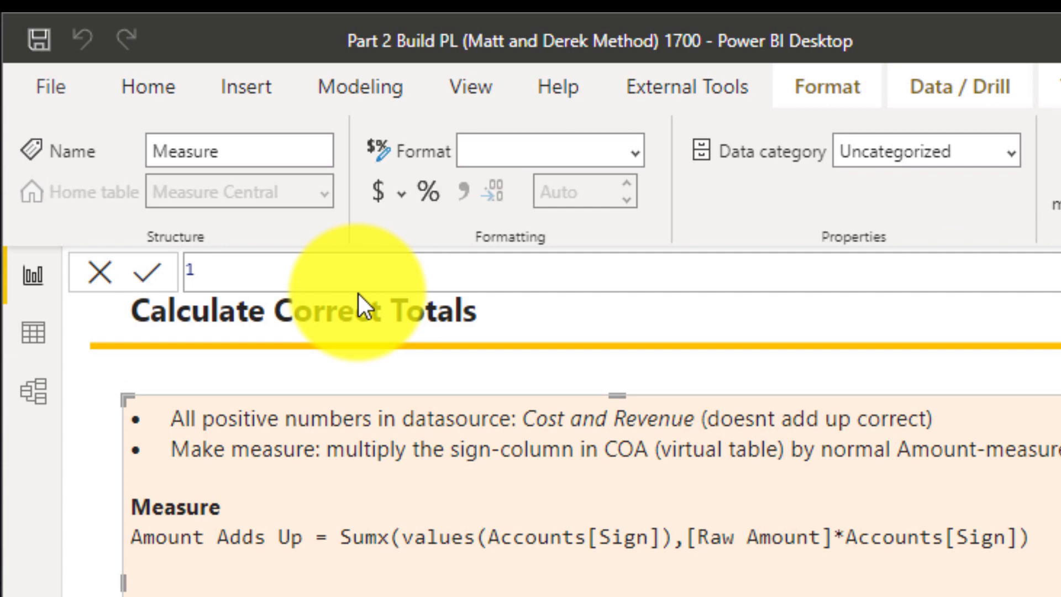
type("Example = ")
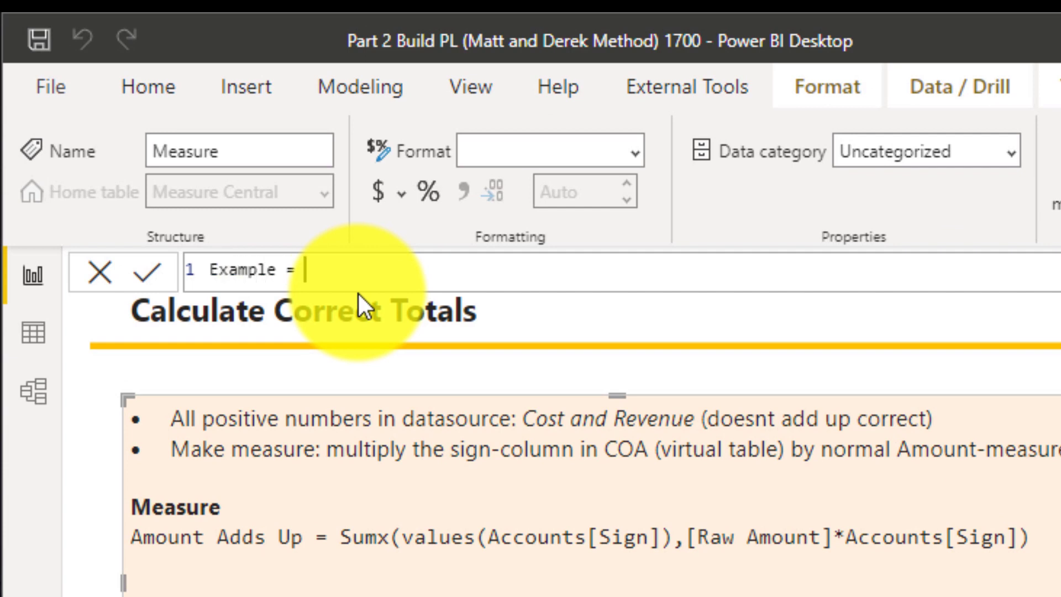
type("Sum")
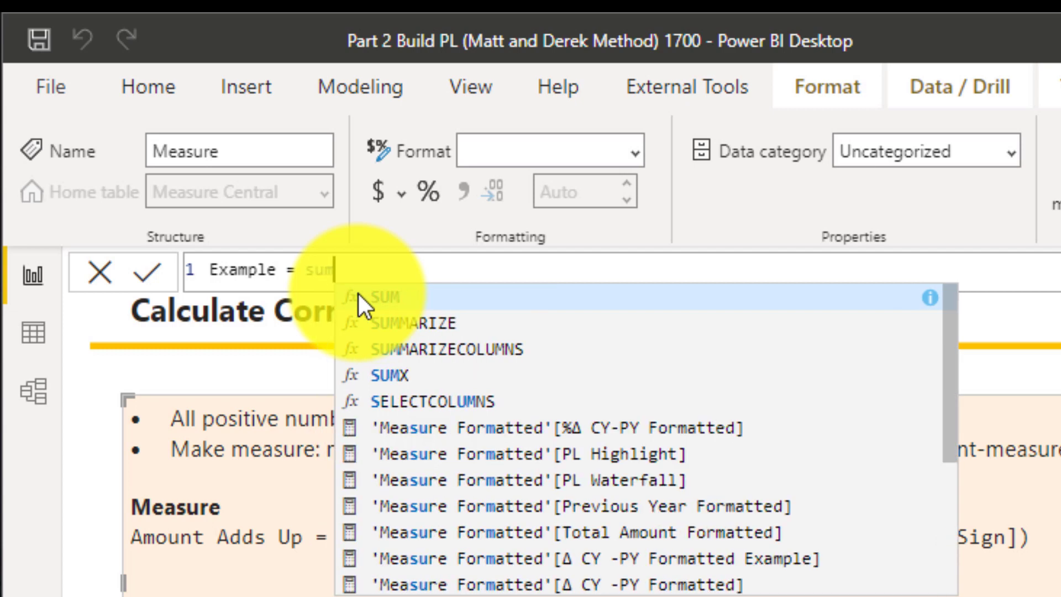
type("x(")
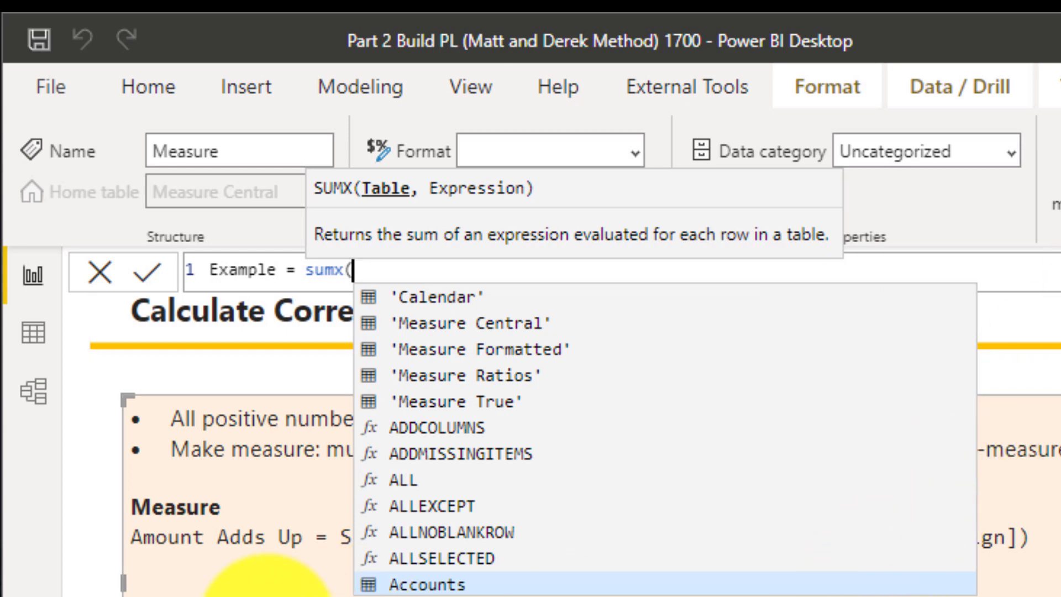
left_click(331, 575)
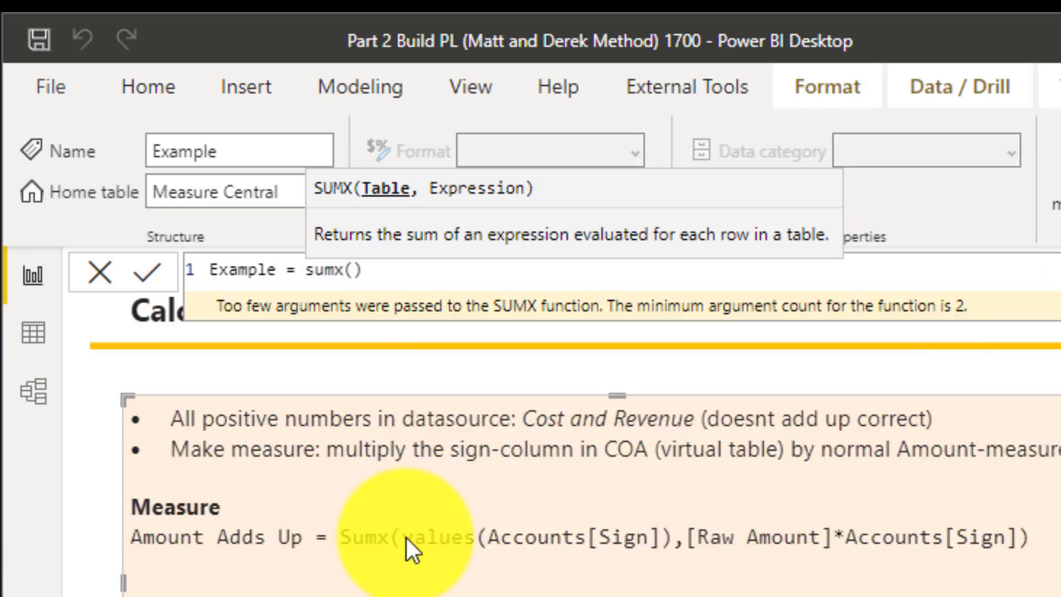
- Highlight values(Accounts[Sign]) in the notes, then examine the distinct Sign values in the Accounts table data and return to the report
left_click_drag(403, 538, 678, 537)
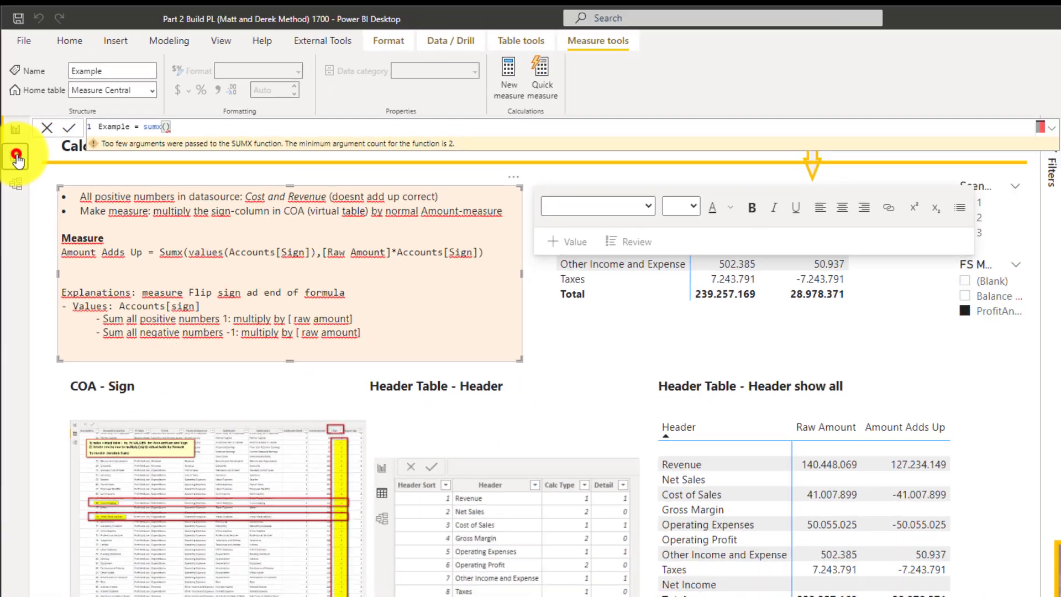
left_click(33, 332)
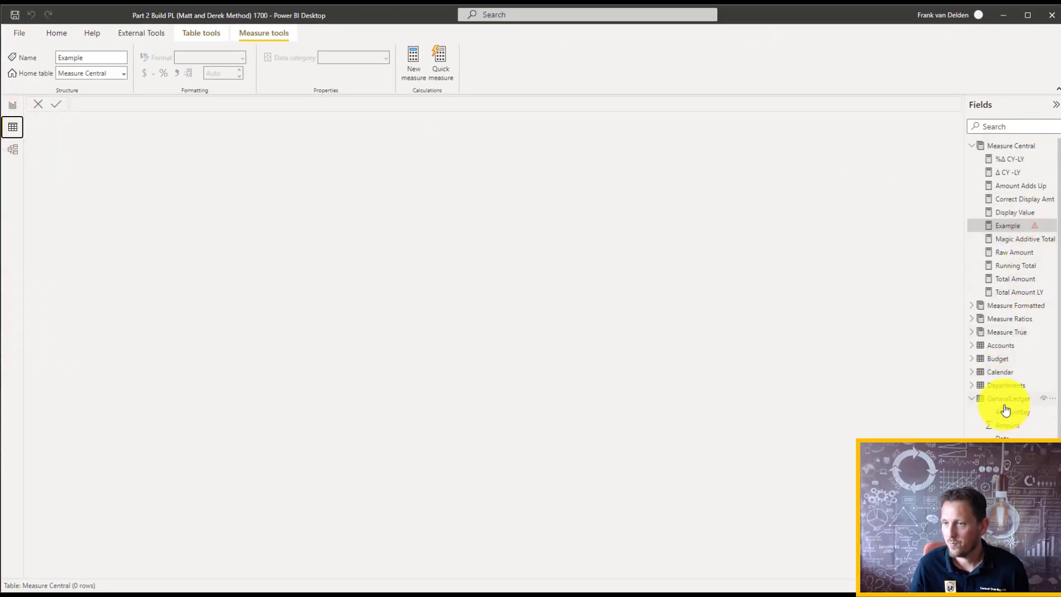
left_click(1001, 345)
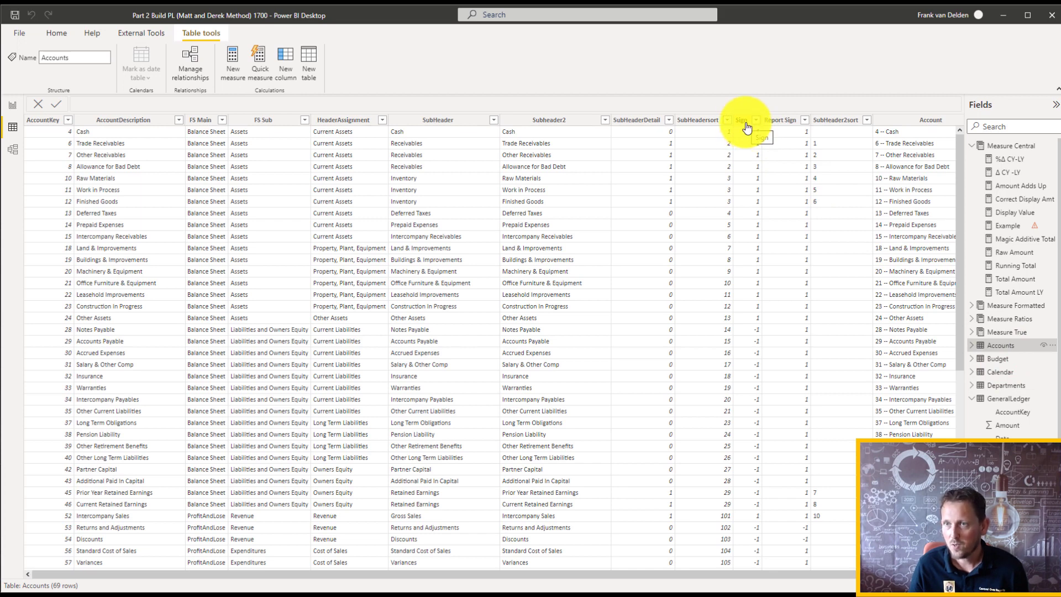
left_click(746, 123)
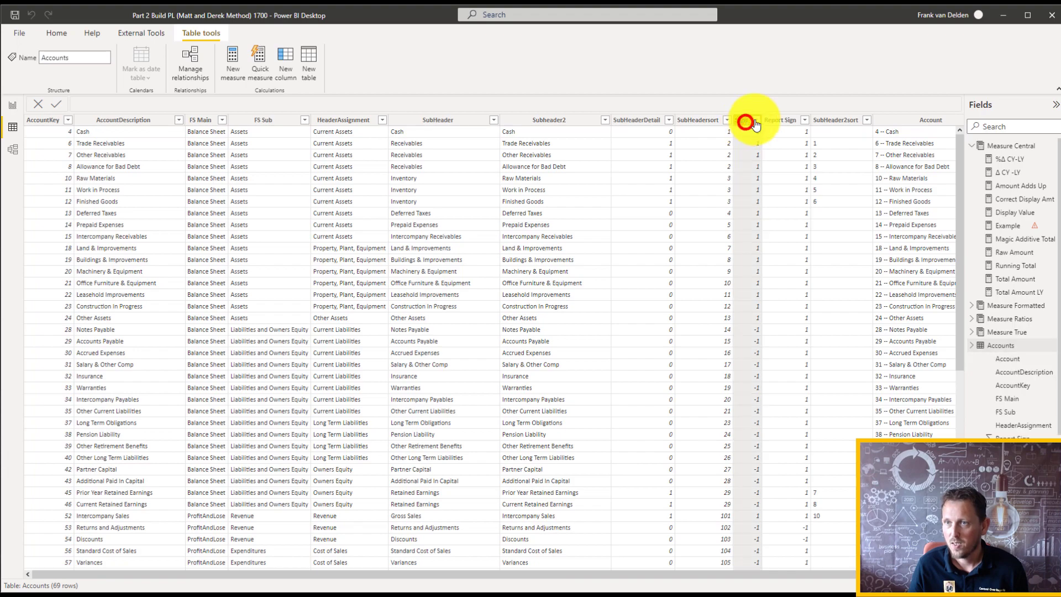
left_click(756, 120)
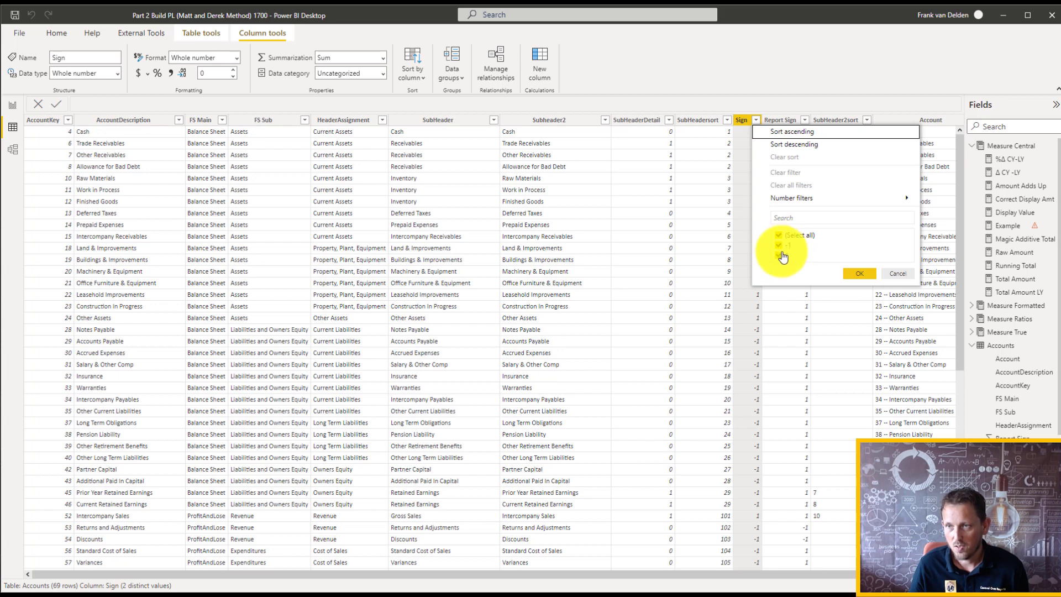
left_click(901, 274)
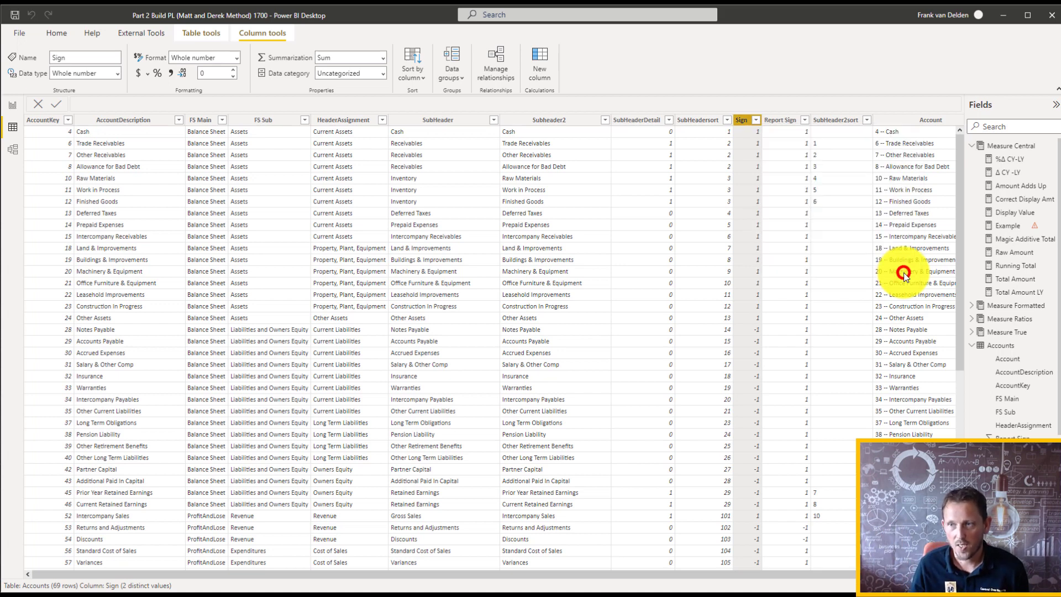
left_click(13, 106)
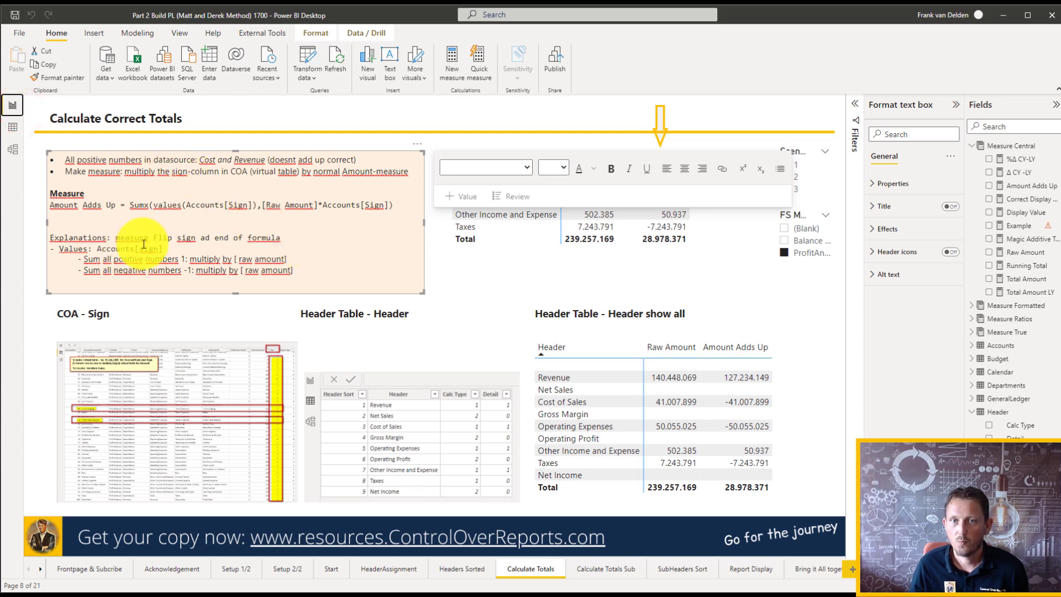
- Highlight values(Accounts[Sign]), [Raw Amount], *Accounts[Sign] and Sumx one after another in the notes formula to review its parts
left_click_drag(154, 206, 253, 206)
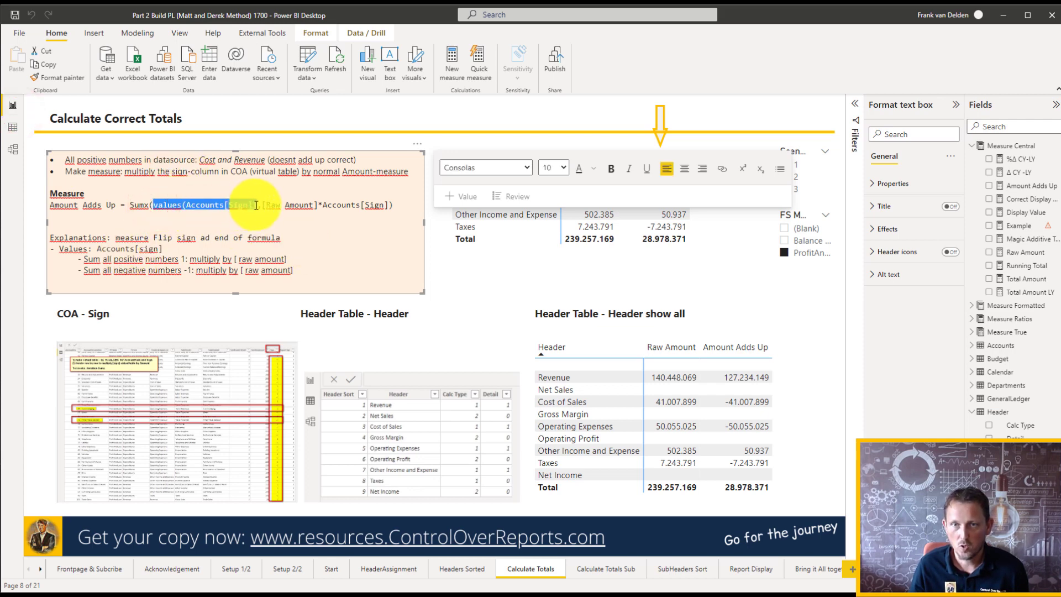
left_click_drag(261, 205, 319, 204)
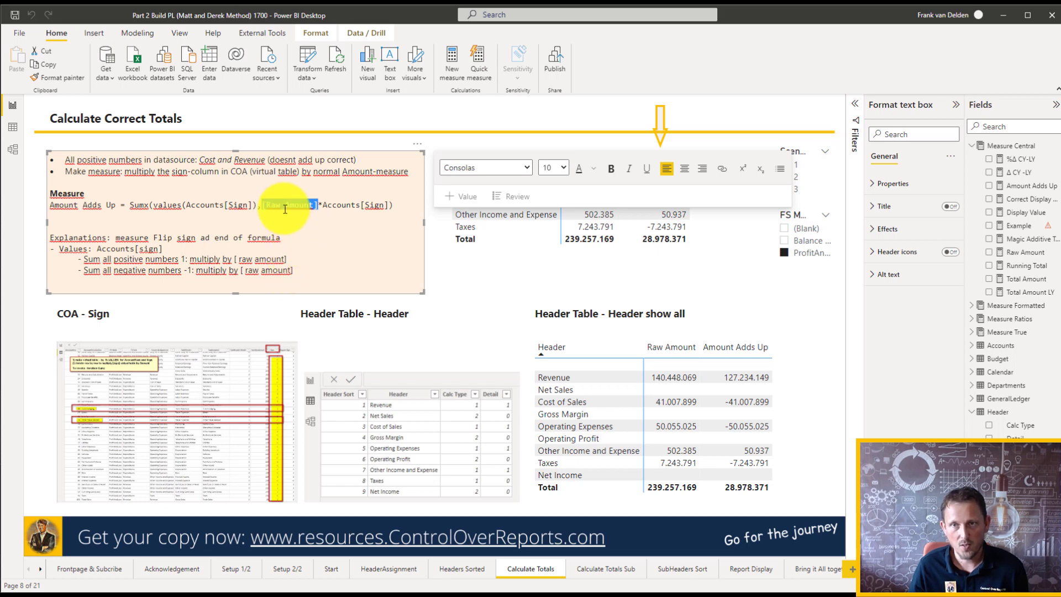
left_click(320, 205)
left_click_drag(320, 203, 387, 204)
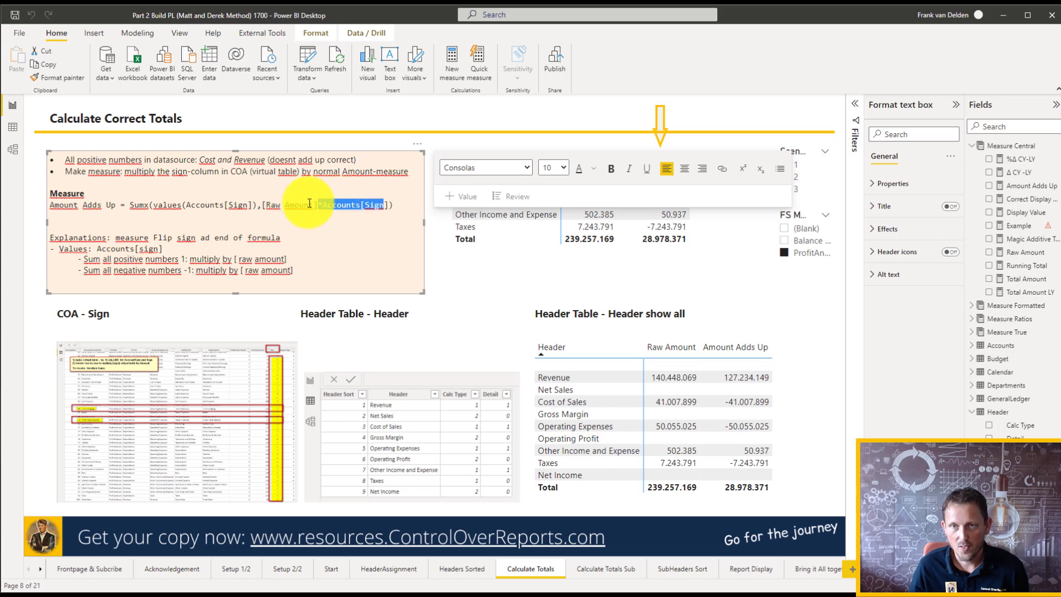
double_click(131, 204)
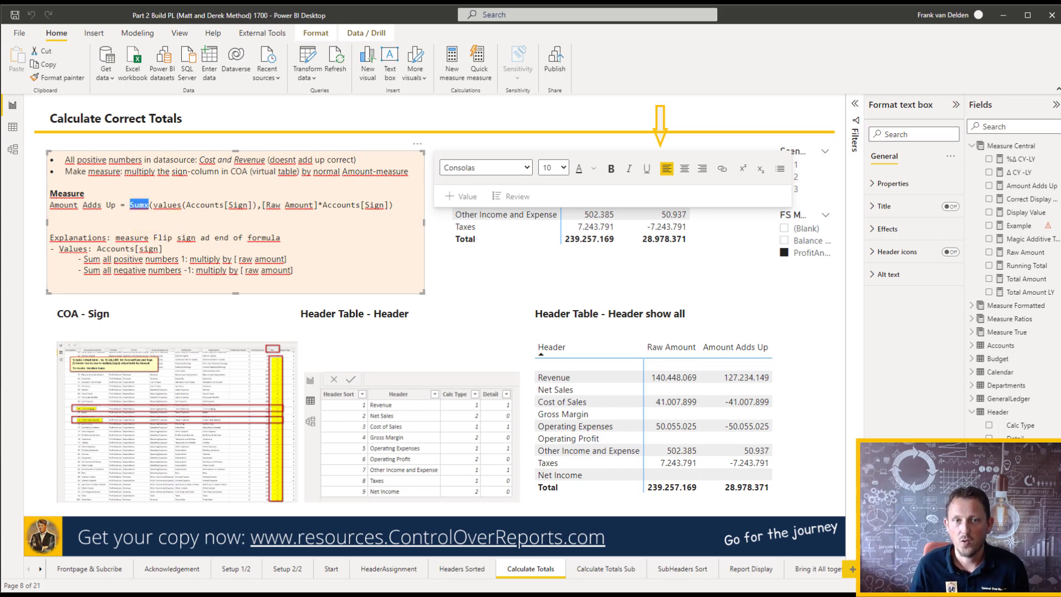
key("Escape")
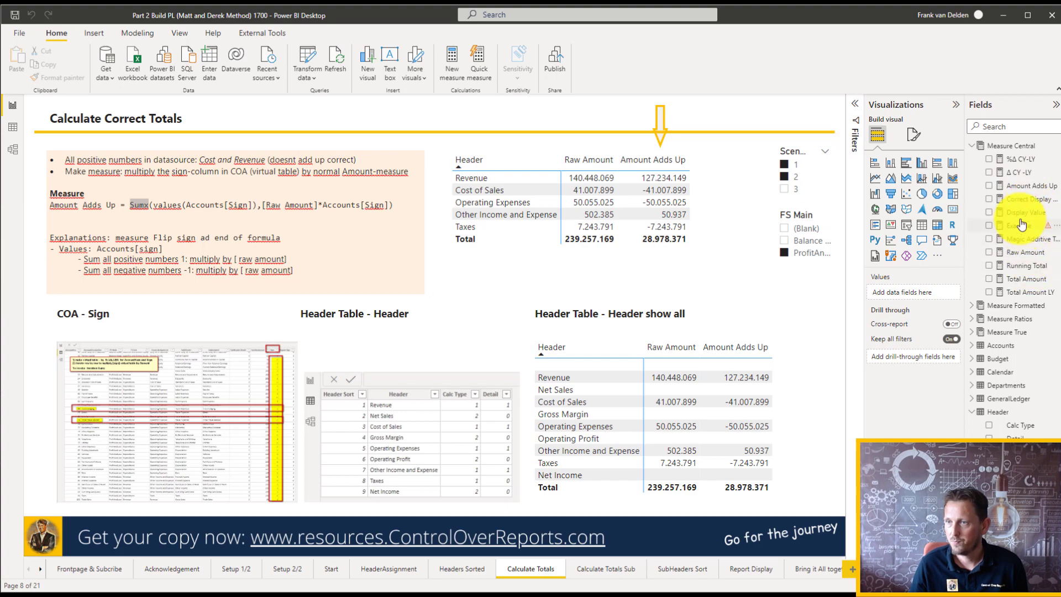
- Open the Amount Adds Up measure and move everything from values(Accounts[Sign]) onto a new line indented beneath Sumx
left_click(1024, 188)
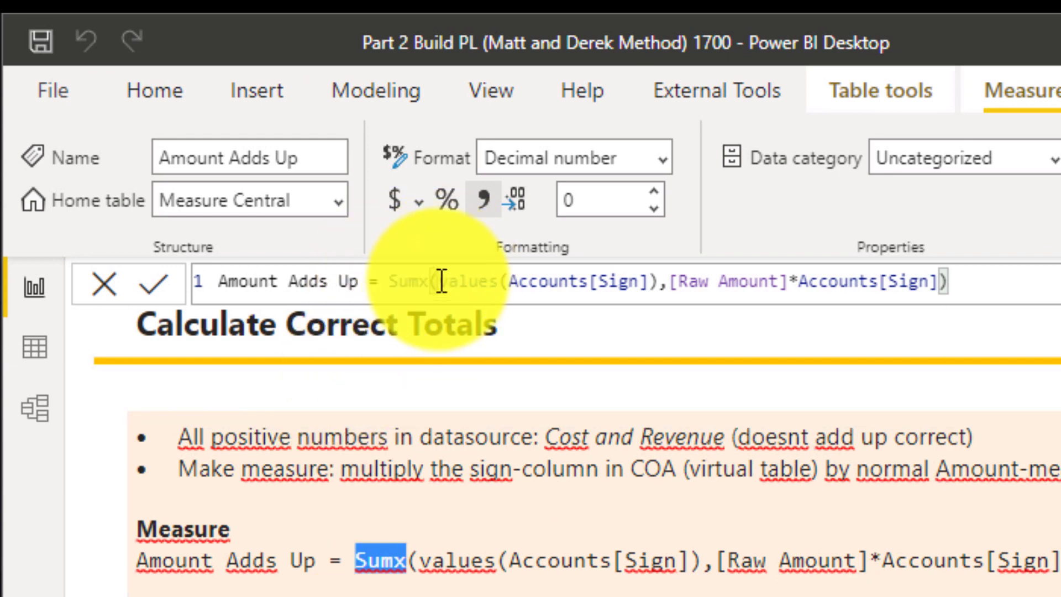
left_click(421, 272)
key("shift+Return")
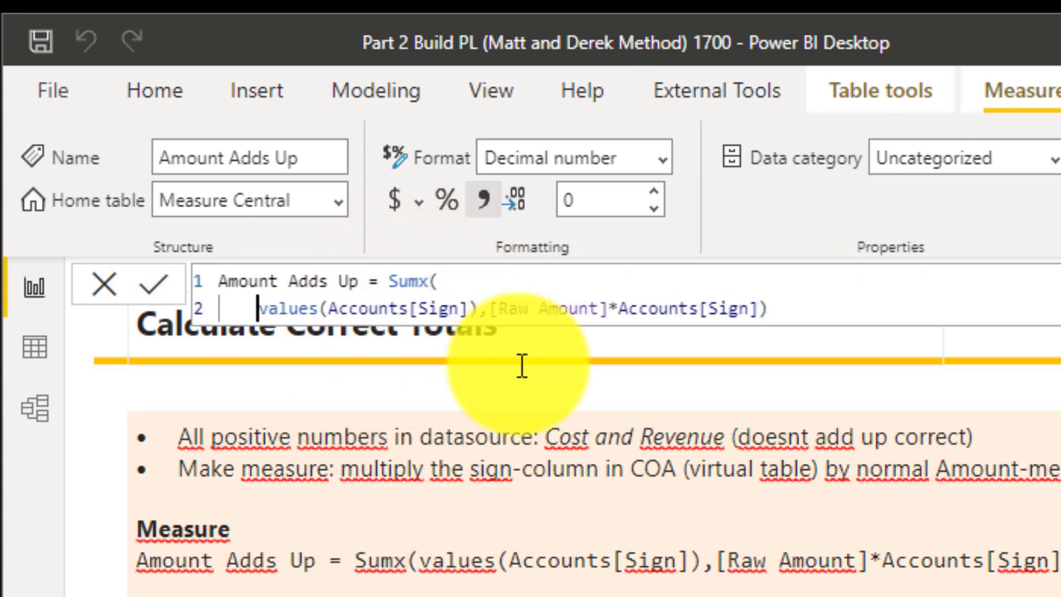
key("Tab")
key("Tab")
key("Tab")
key("Tab")
key("Tab")
key("Tab")
key("BackSpace")
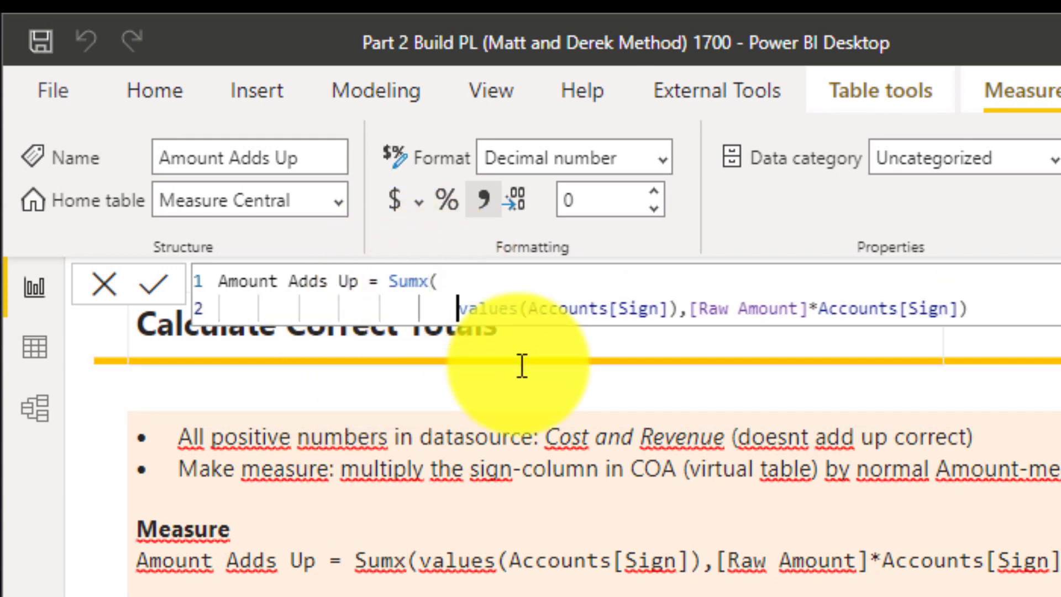
key("BackSpace")
- Put the [Raw Amount]*Accounts[Sign] expression of the Amount Adds Up measure on its own third line
key("Right")
key("Right")
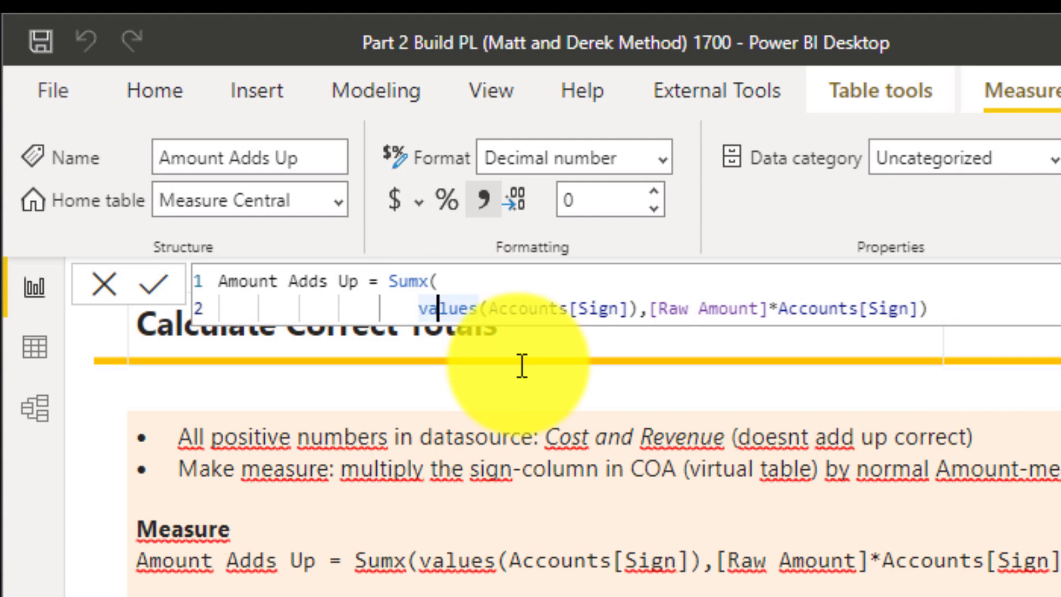
key("Right")
key("Right")
key("Right")
key("Right")
key("Right")
key("Right")
key("Right")
key("Right")
key("Right")
key("Right")
key("Right")
key("Right")
key("Right")
key("Right")
key("Right")
key("Right")
key("Right")
key("Right")
key("Right")
key("Right")
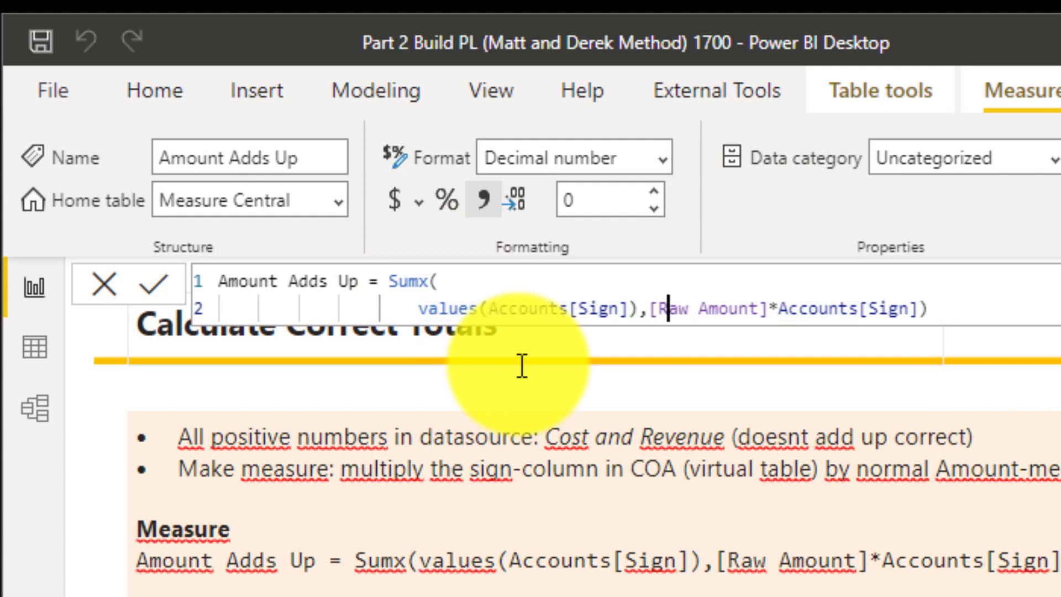
key("Left")
key("Left")
key("Left")
key("shift+Return")
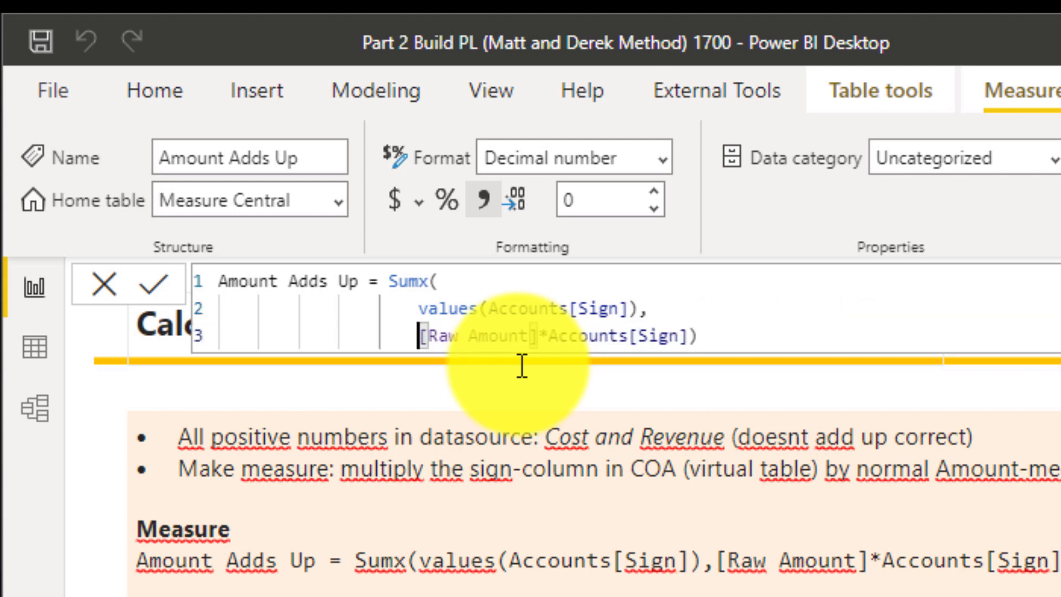
left_click(546, 336)
type("*")
left_click(710, 337)
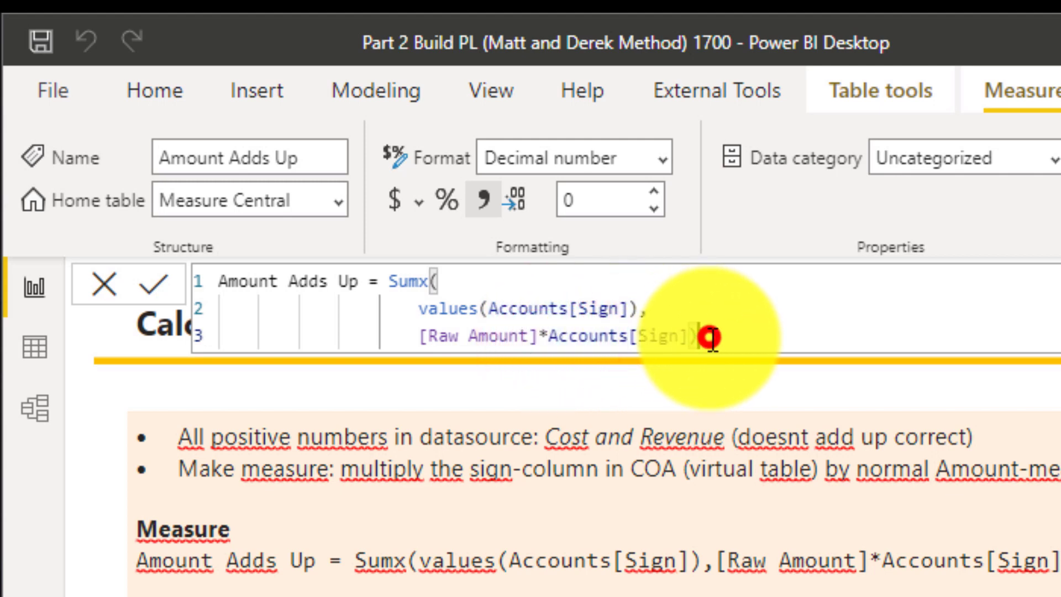
left_click(574, 335)
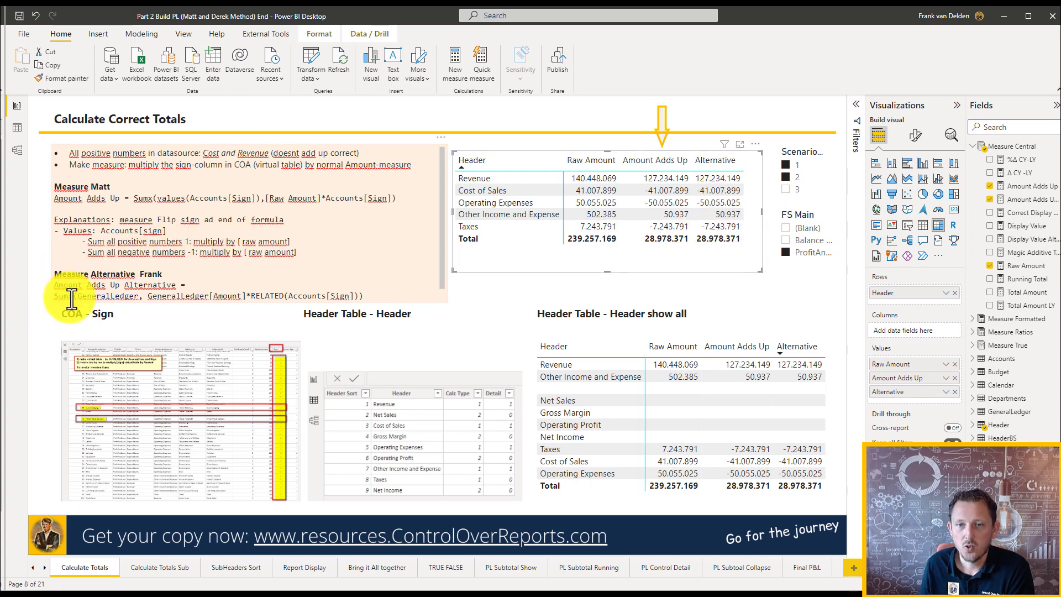
- Display the Amount Adds Up Alternative measure's formula, then view the table relationships in the data model
left_click(1029, 200)
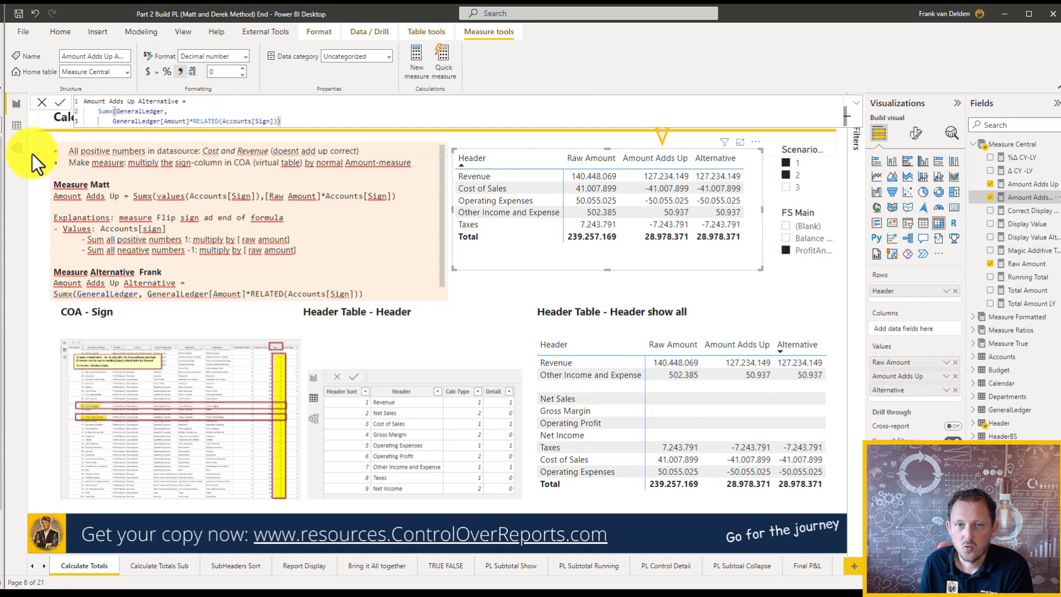
left_click(20, 149)
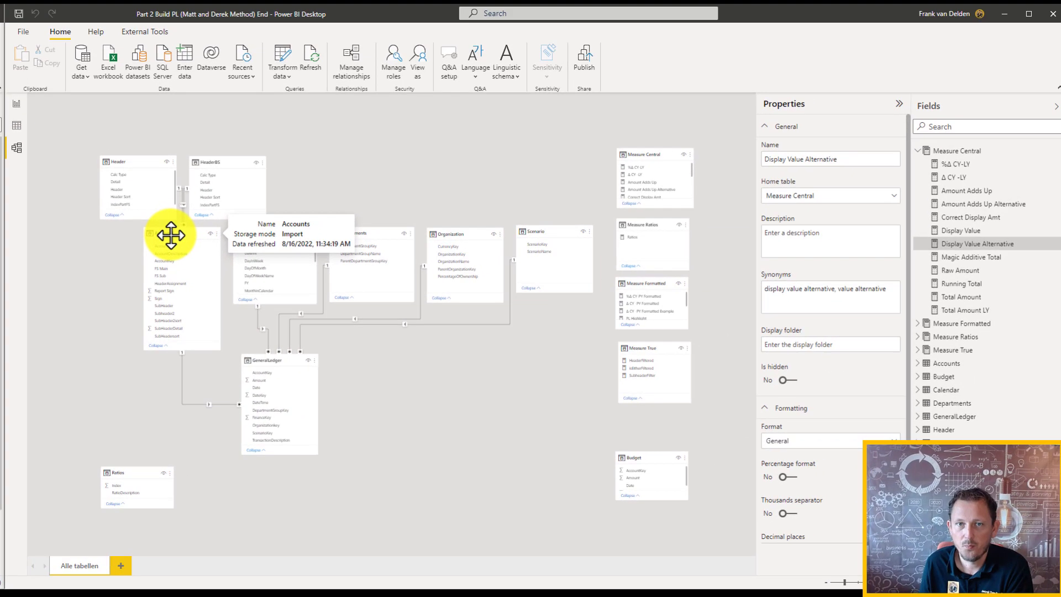
- Return from the data model to the Calculate Totals report page and display the Amount Adds Up Alternative measure
left_click(18, 106)
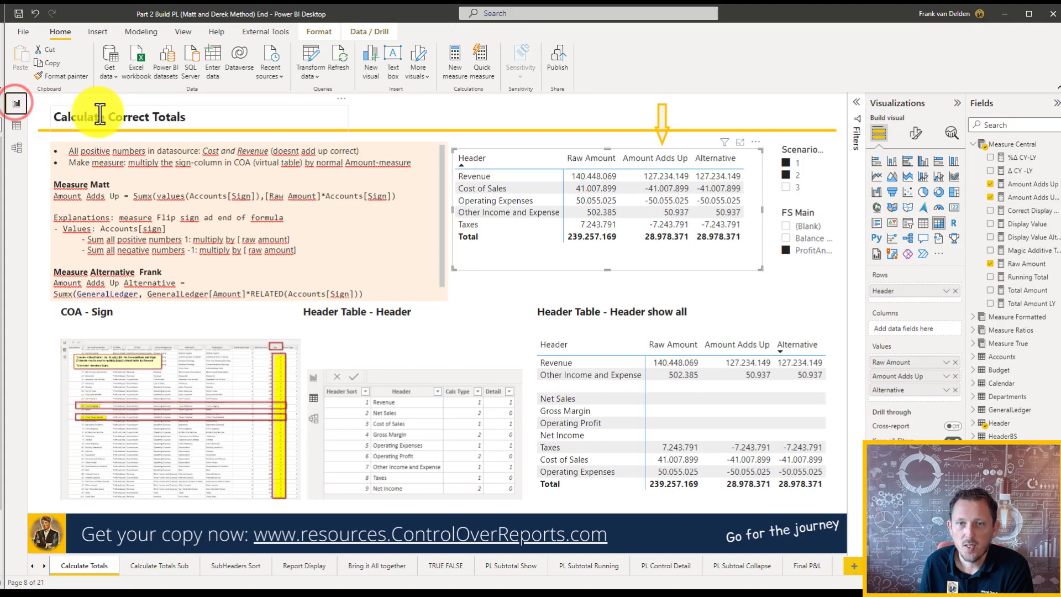
left_click(1031, 197)
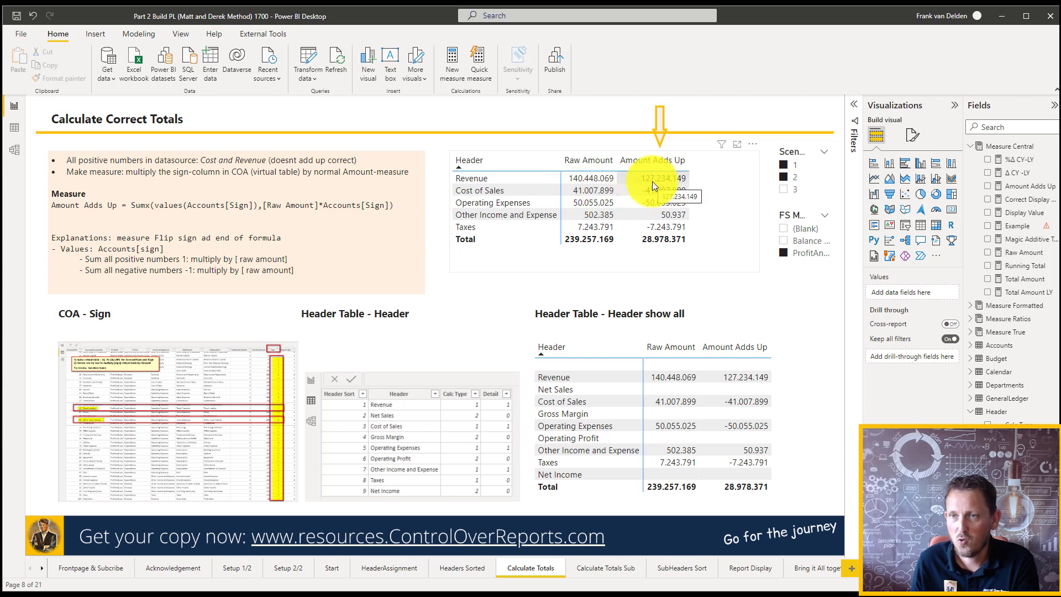
- On the Calculate Totals Sub page, highlight Sumx(values(Accounts[Sign]) and the multiplying Accounts[Sign] in the notes formula to review them
left_click(621, 570)
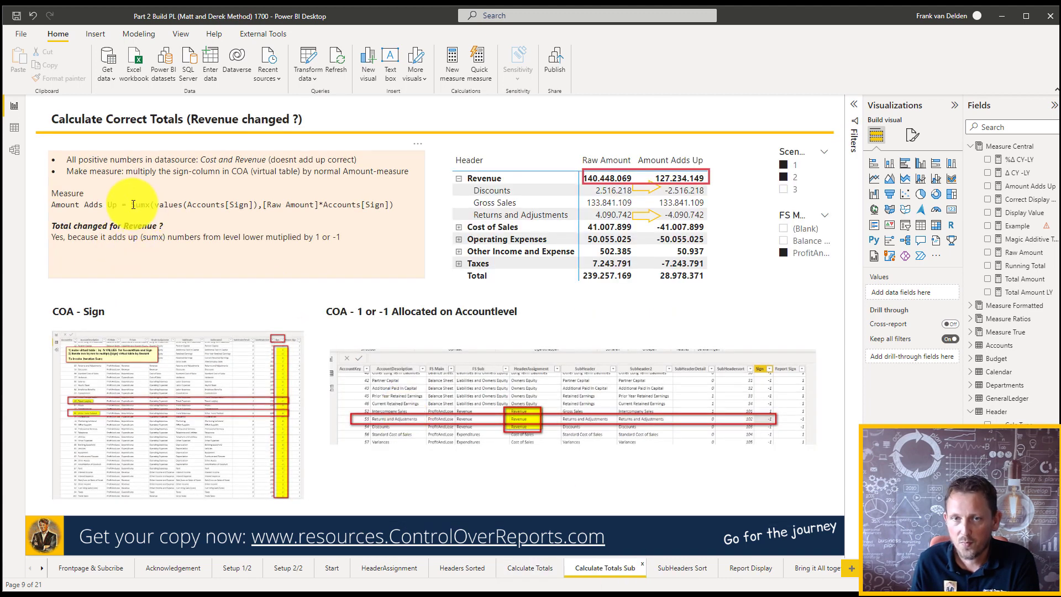
left_click_drag(132, 204, 258, 205)
left_click_drag(322, 205, 384, 202)
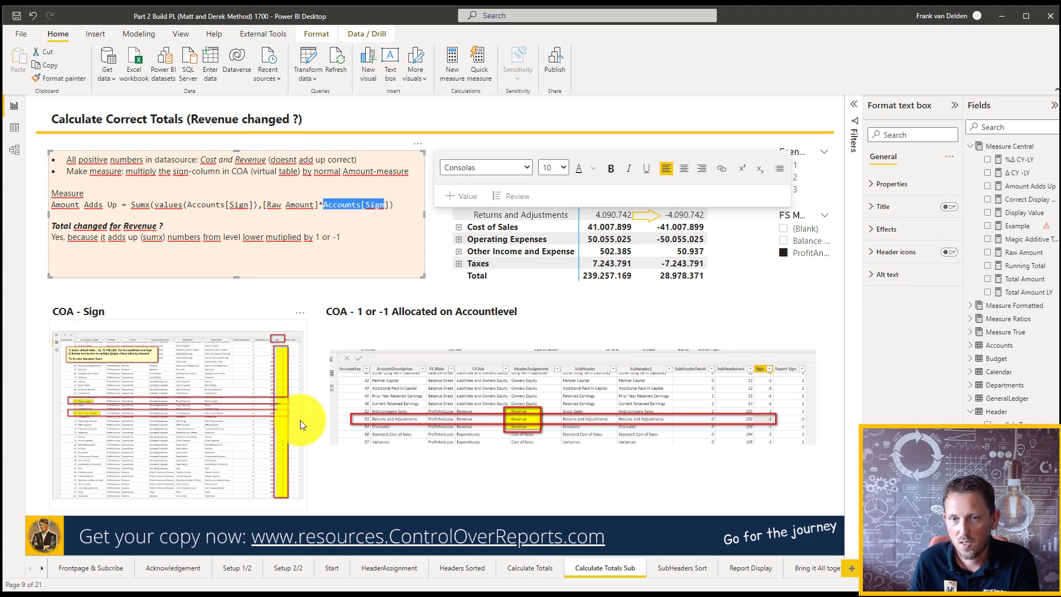
left_click(725, 485)
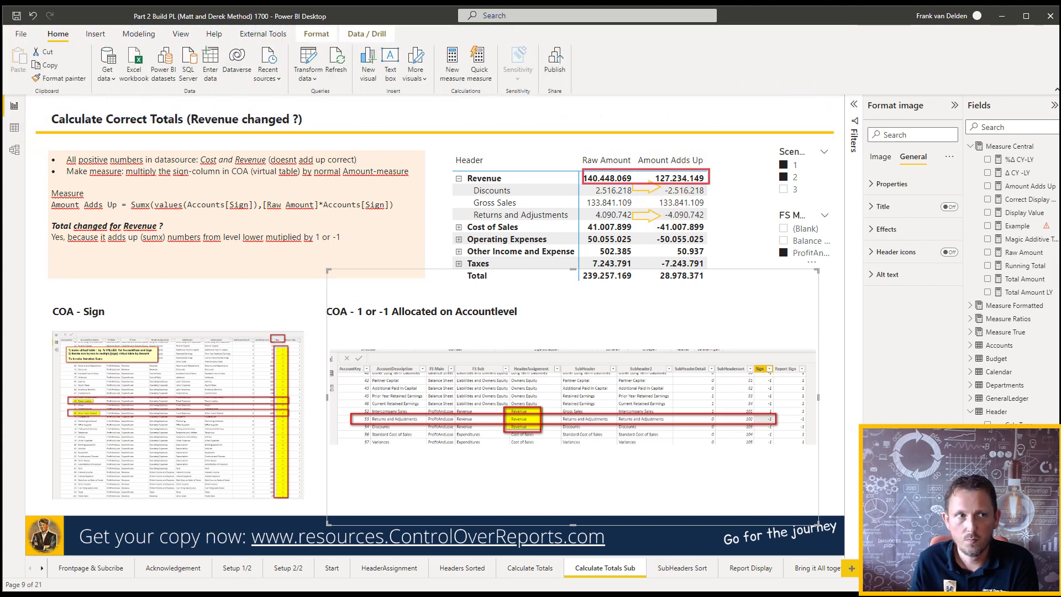
left_click(657, 541)
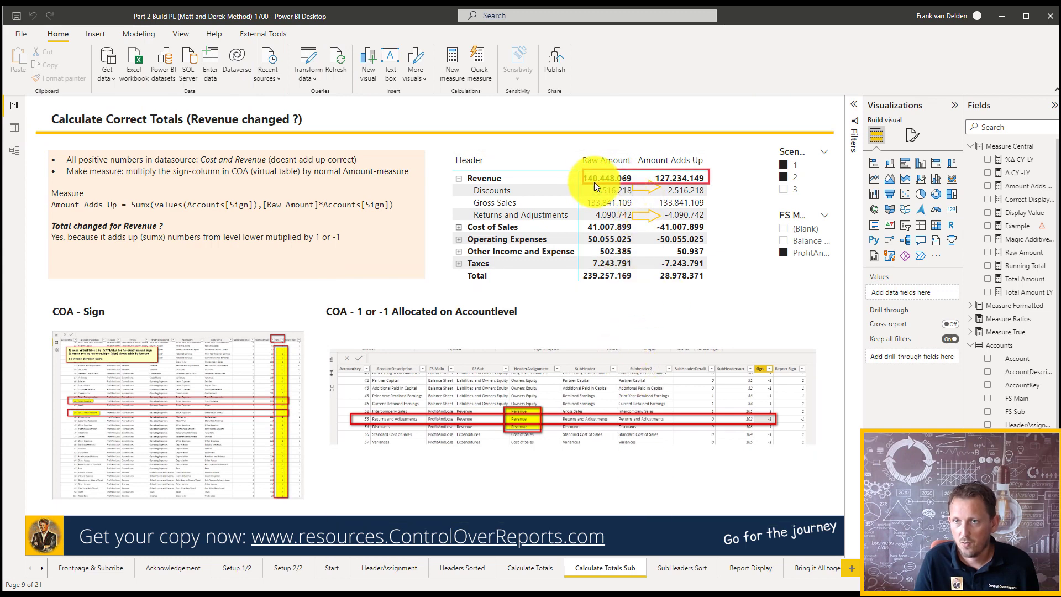
- On the SubHeaders Sort page, sort the Accounts table's SubHeader column by SubHeadersort for the P&L matrix
left_click(683, 569)
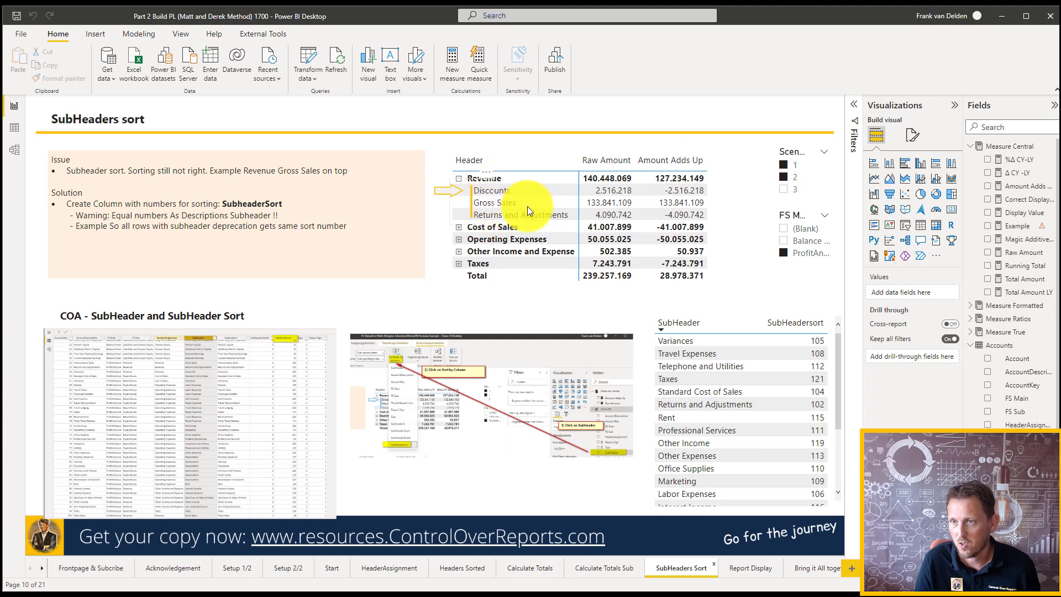
left_click(1006, 346)
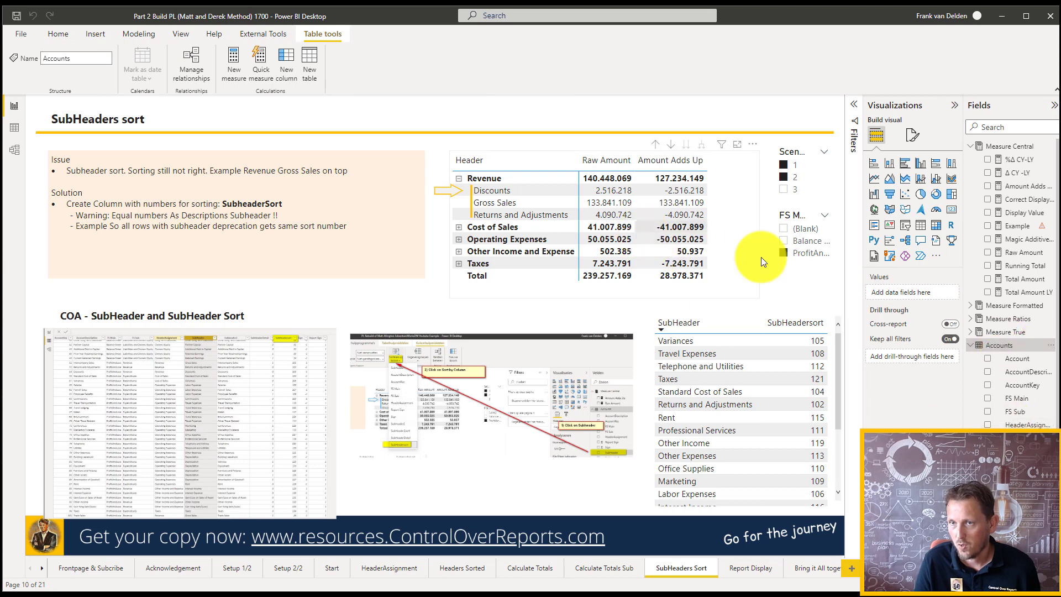
left_click(713, 270)
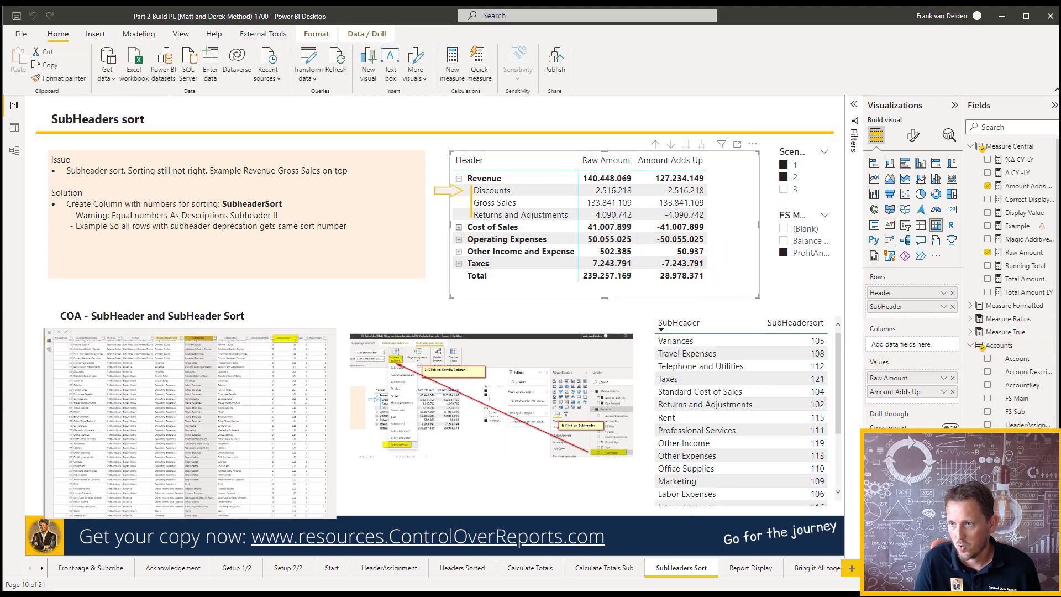
left_click(1022, 451)
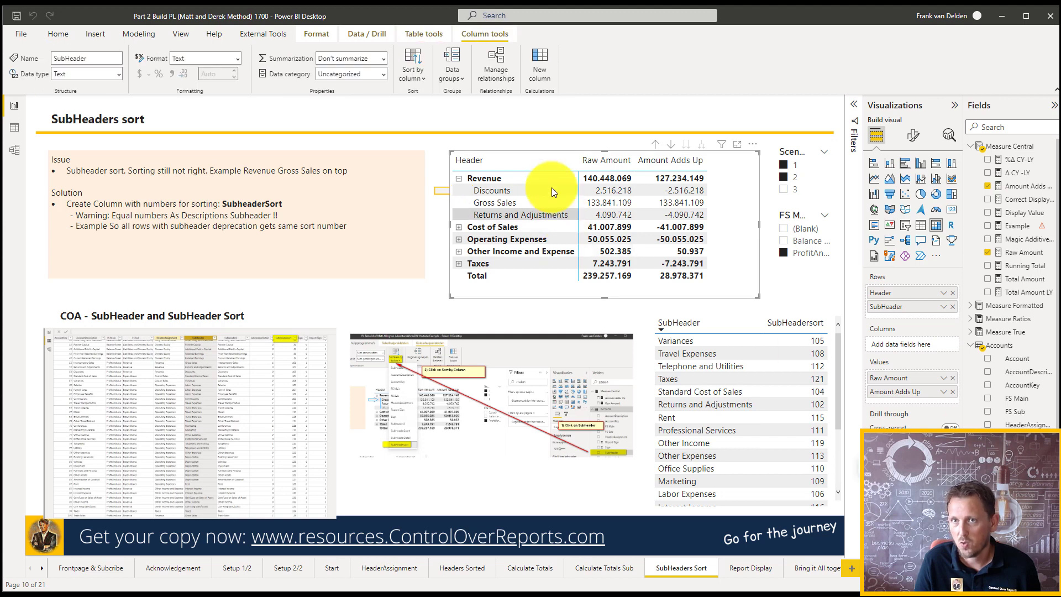
left_click(420, 80)
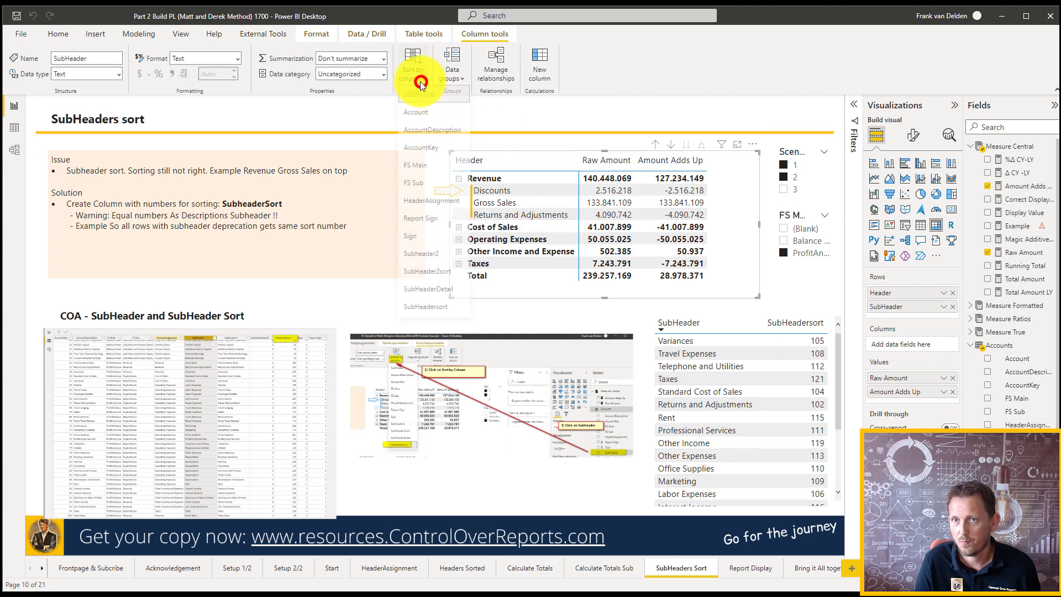
left_click(427, 310)
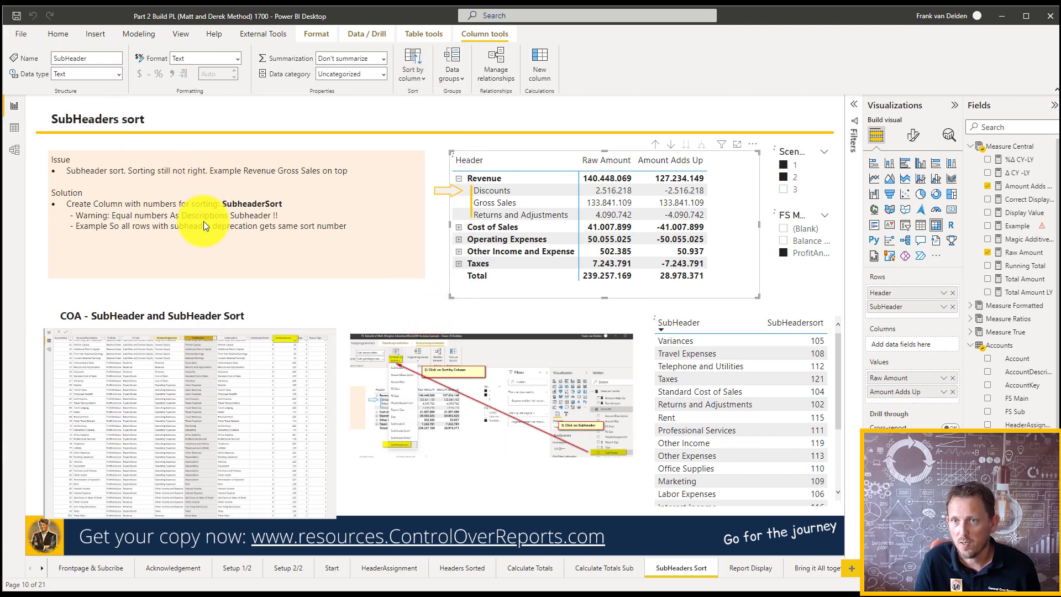
- Examine the SubHeader and SubHeadersort columns in the Accounts table's data, and return to the report
left_click(15, 134)
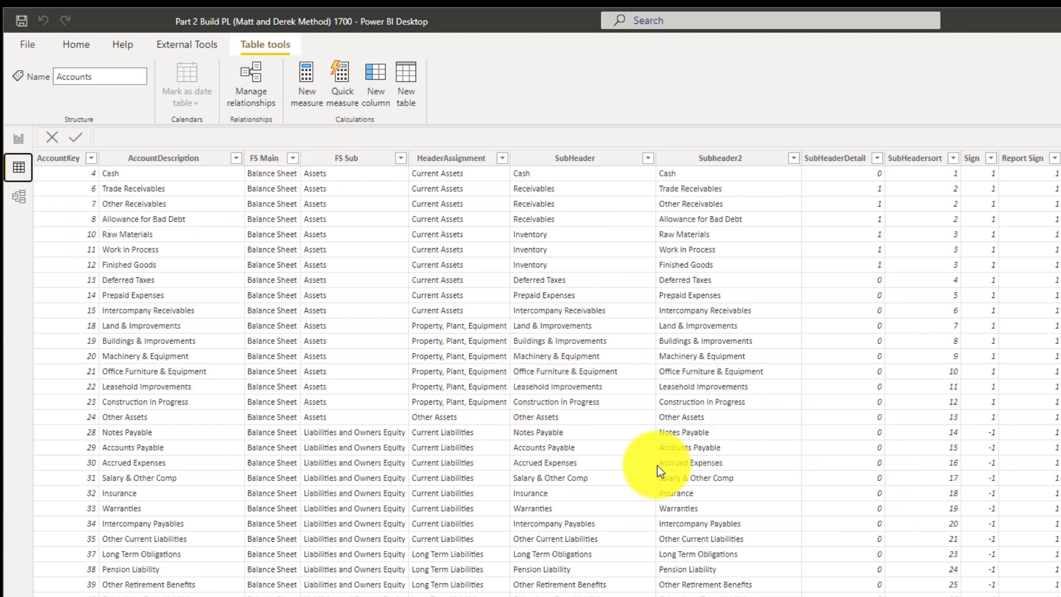
left_click(19, 138)
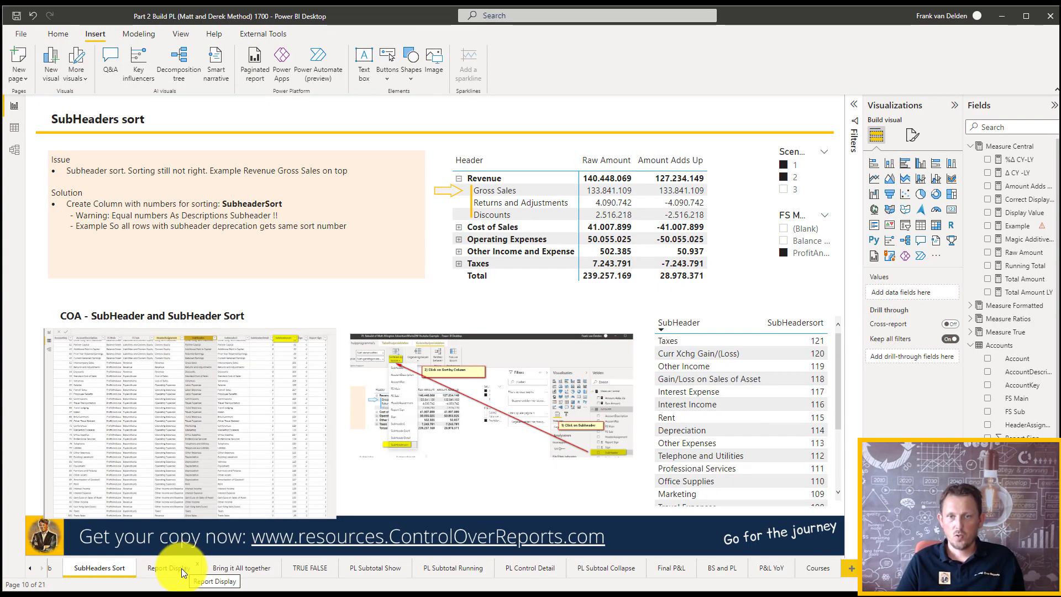
- Review the Display Value formula on the Report Display page against the Report Sign column in the Accounts data and the matrix
left_click(177, 570)
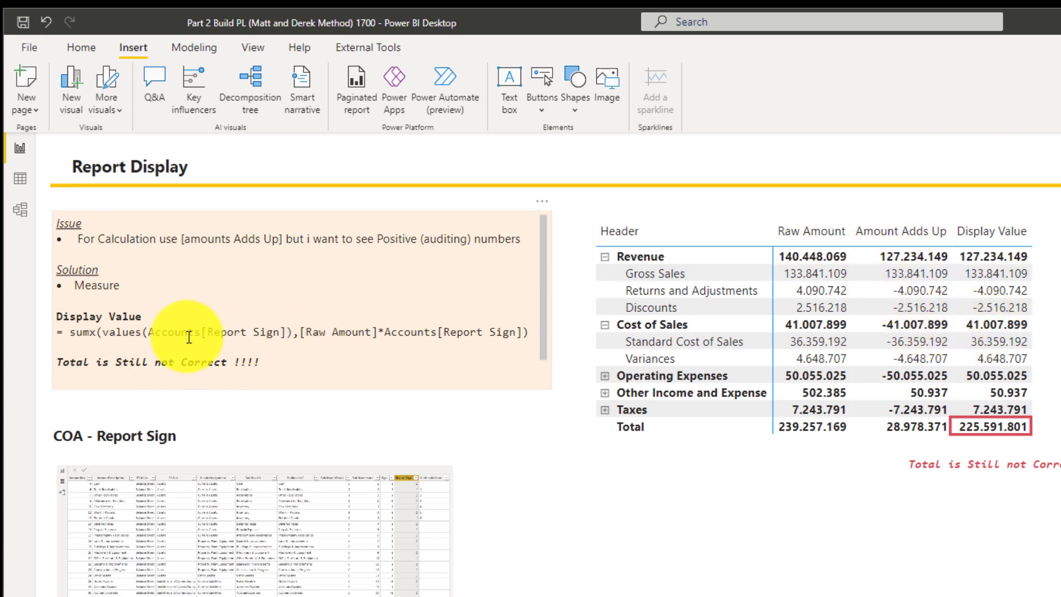
left_click_drag(206, 332, 278, 334)
left_click(20, 178)
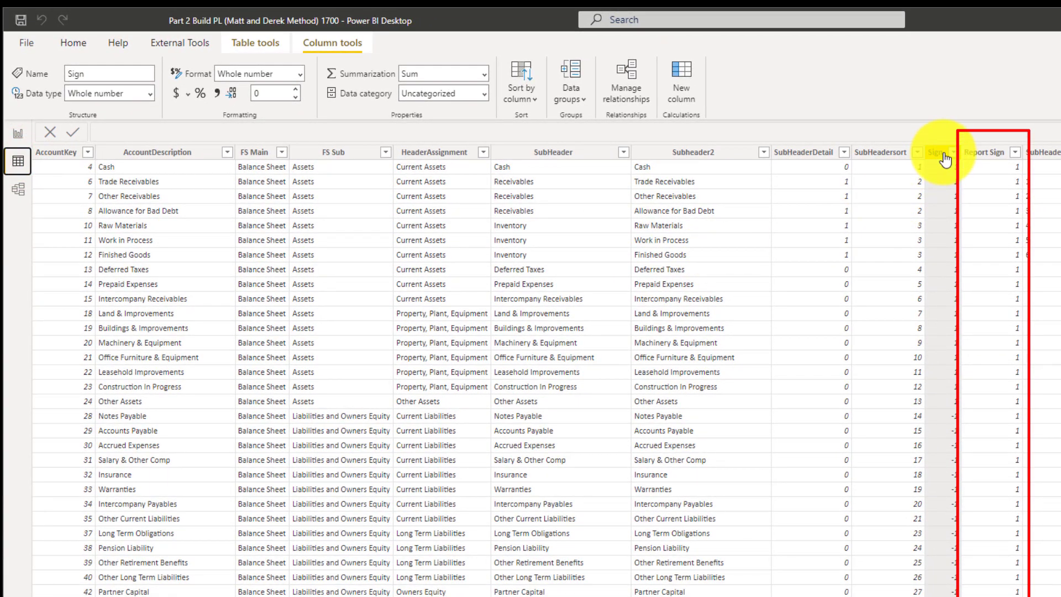
left_click(989, 155)
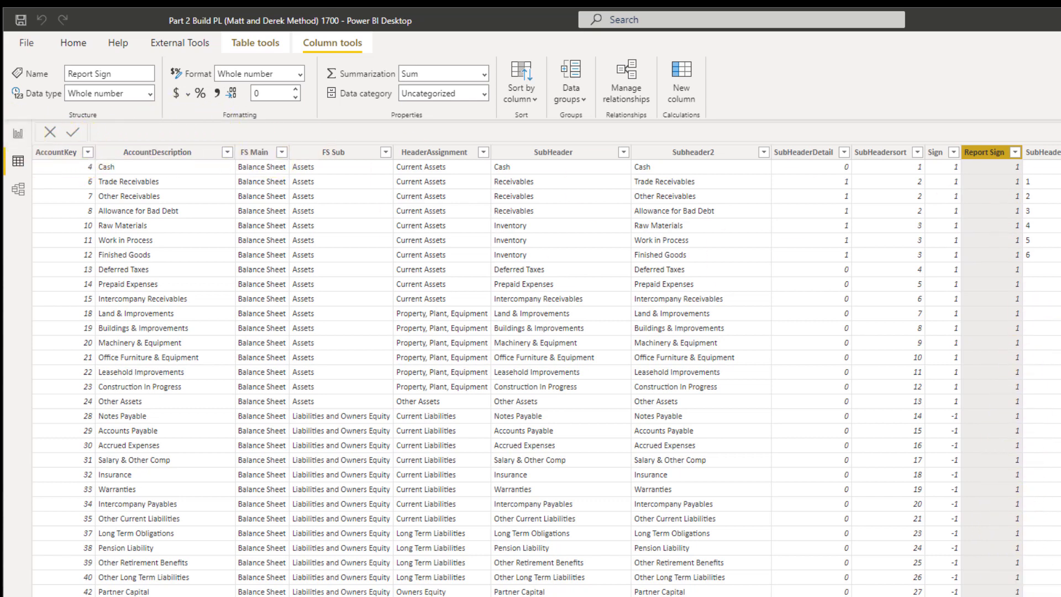
left_click(17, 135)
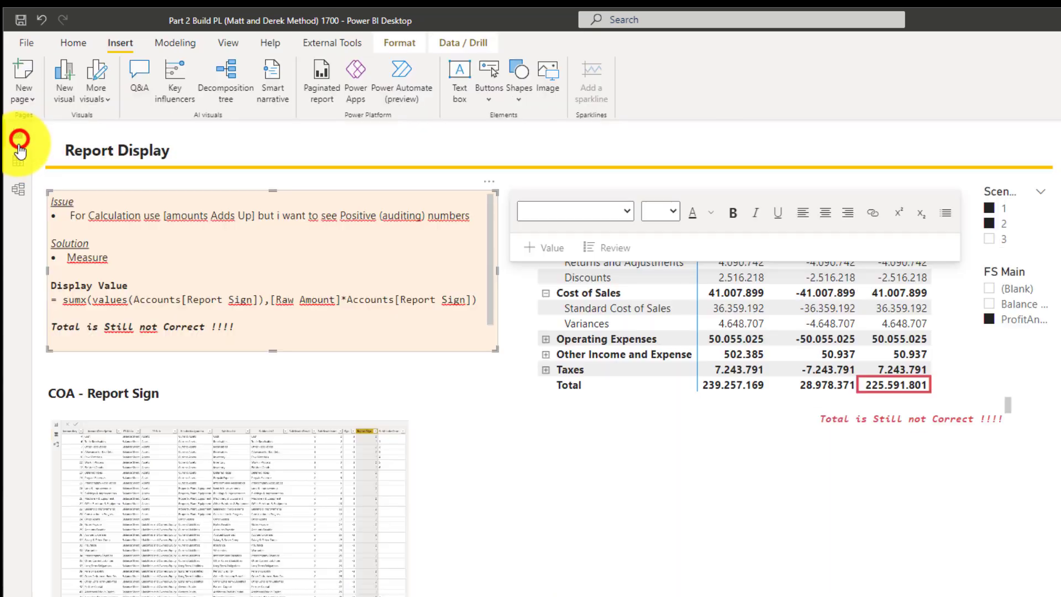
left_click(838, 487)
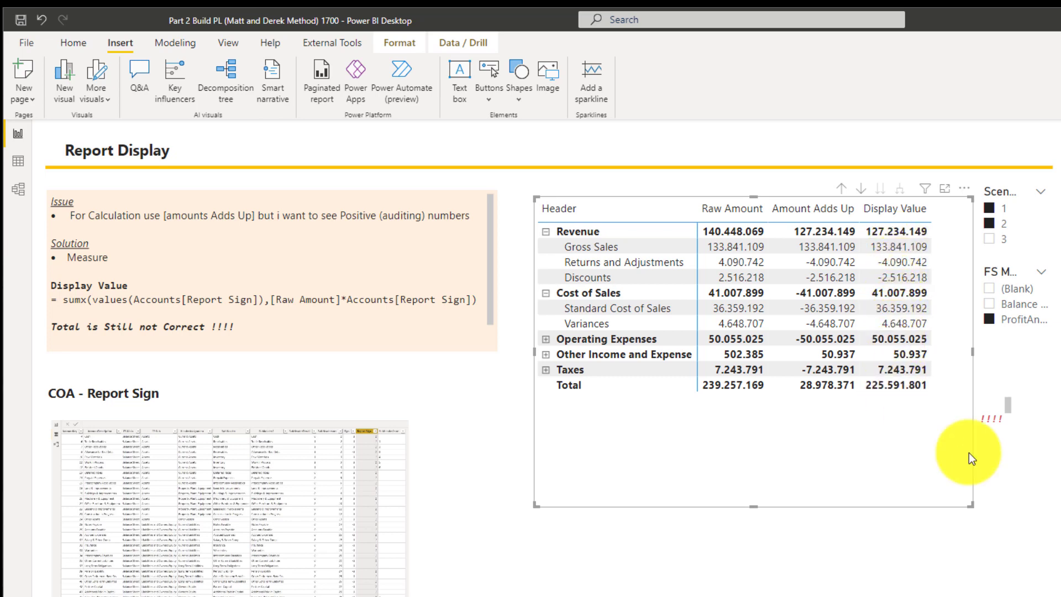
left_click(1010, 479)
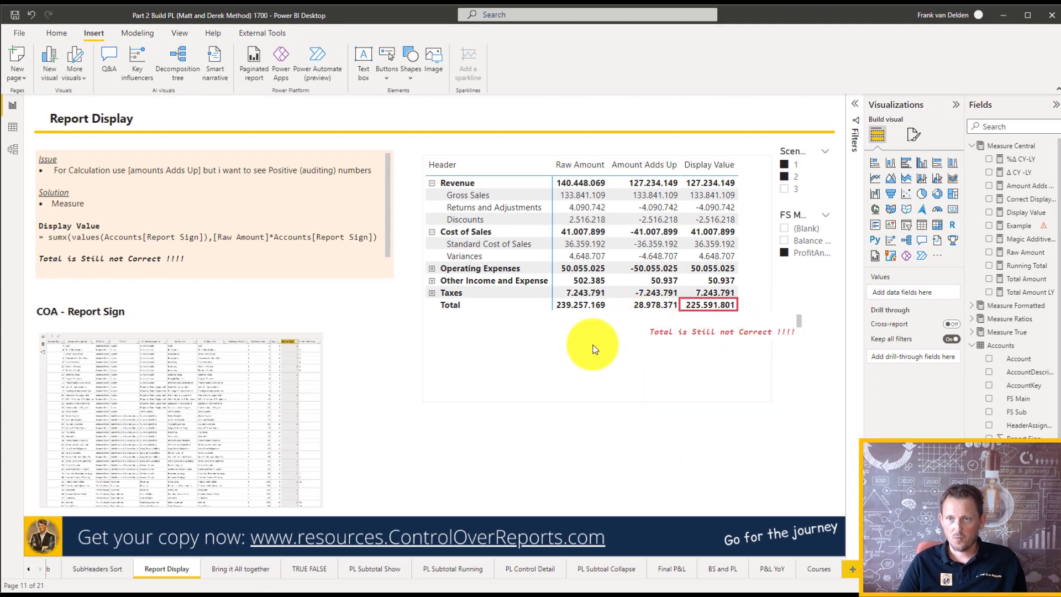
- Open the Bring it All together page, select its P&L matrix and display the Magic Additive Total measure's formula
left_click(221, 568)
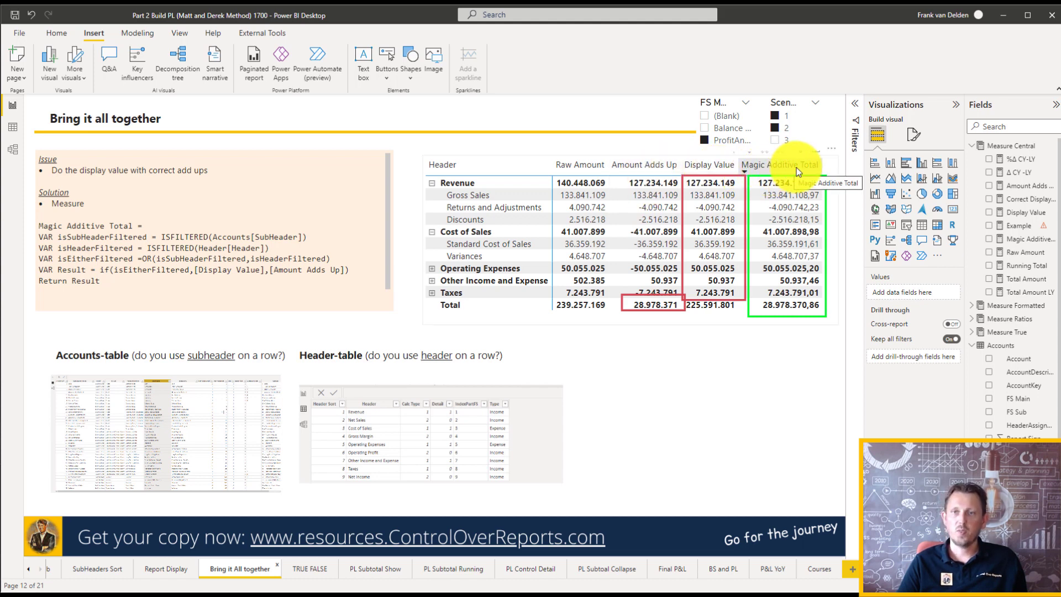
left_click(721, 324)
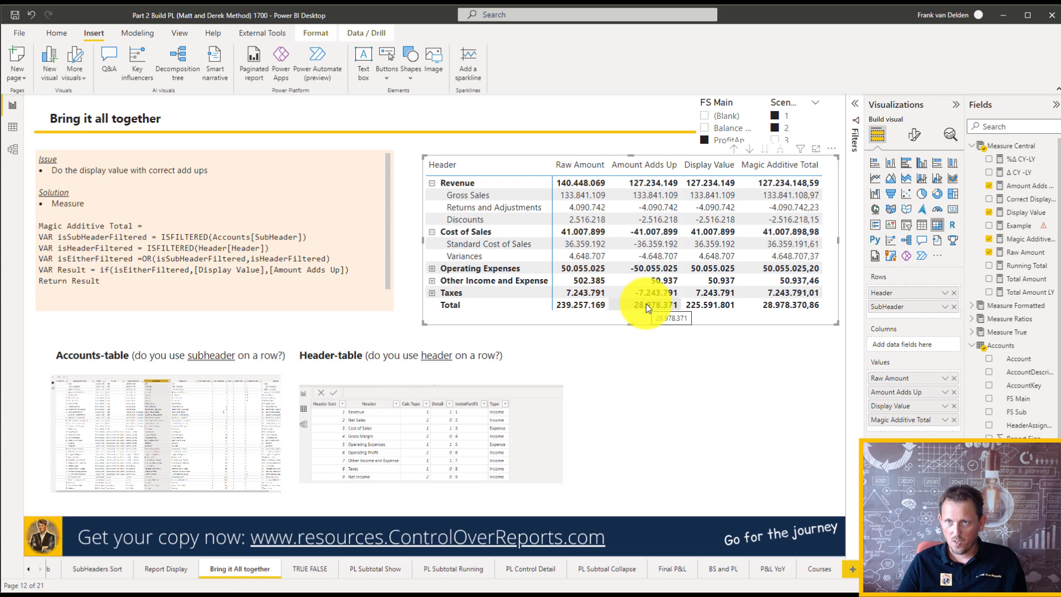
left_click(1023, 239)
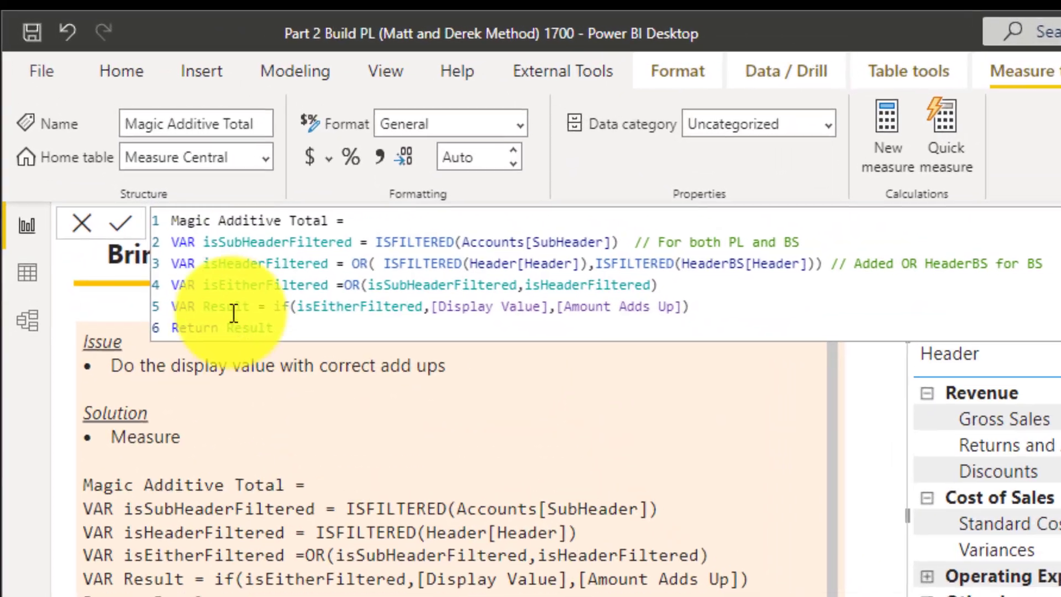
- Review the Magic Additive Total formula from isSubHeaderFiltered and ISFILTERED through [Display Value] and [Amount Adds Up] to Return Result
left_click_drag(204, 242, 362, 245)
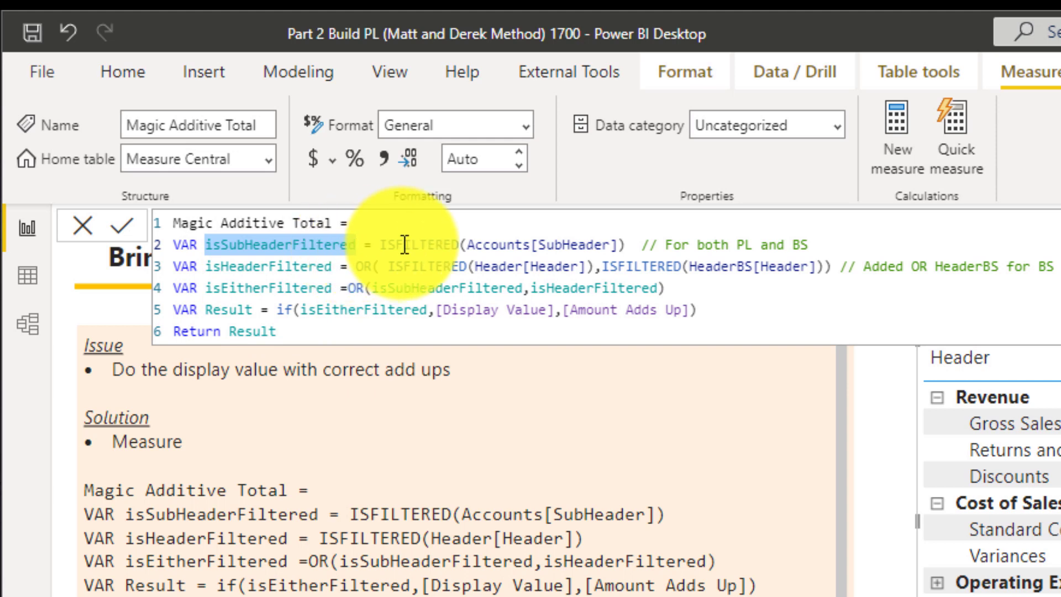
left_click_drag(380, 245, 459, 240)
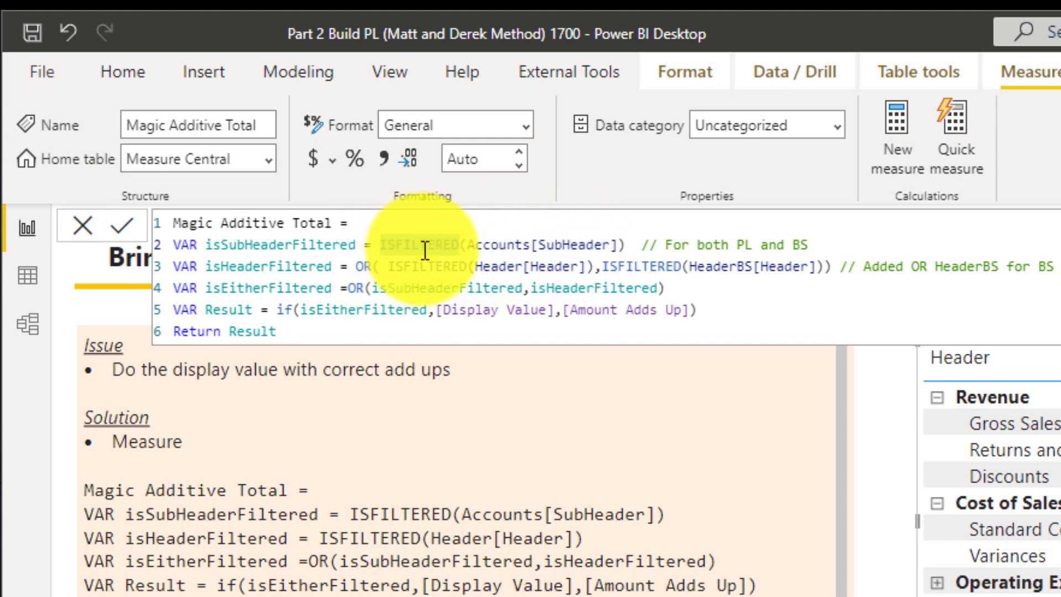
left_click(468, 306)
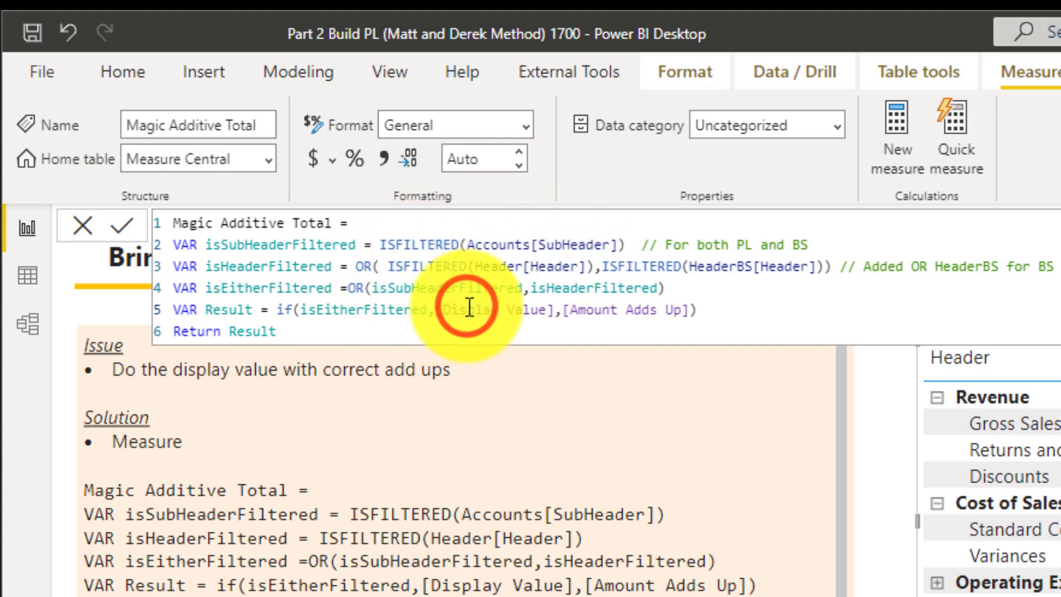
left_click(279, 267)
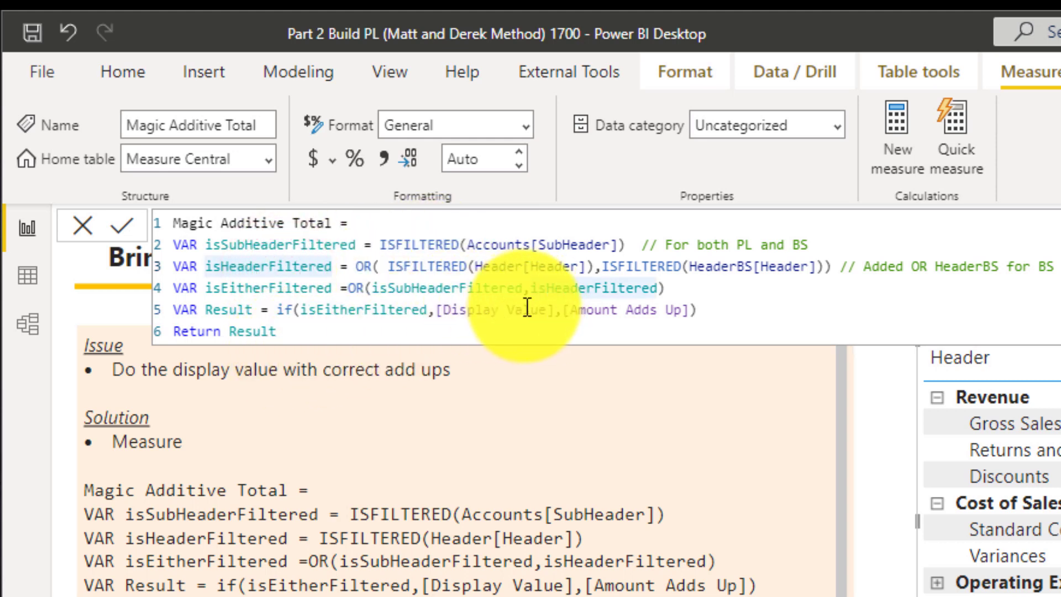
left_click(508, 310)
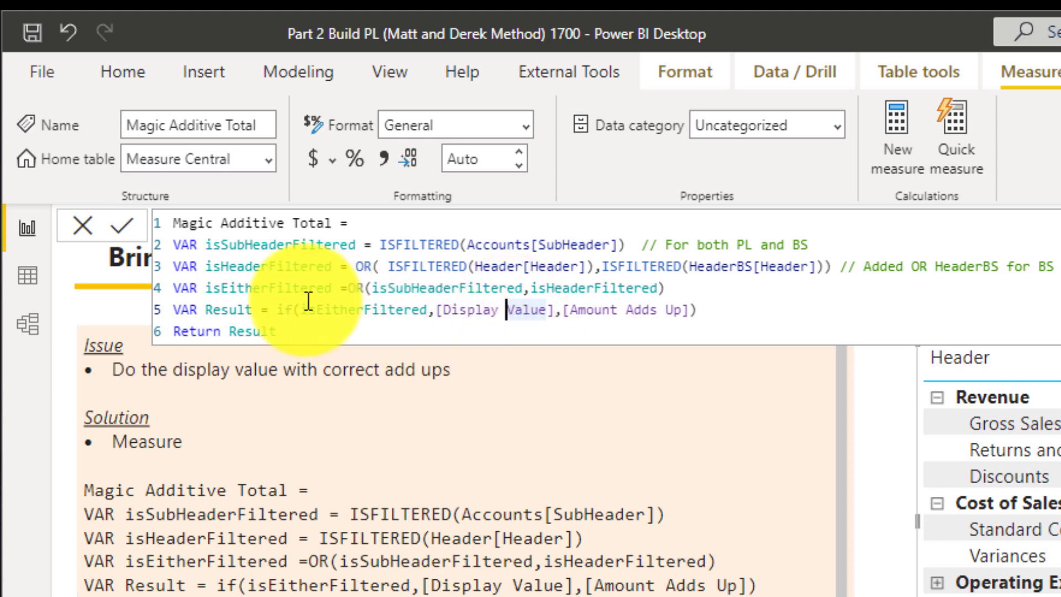
left_click(268, 283)
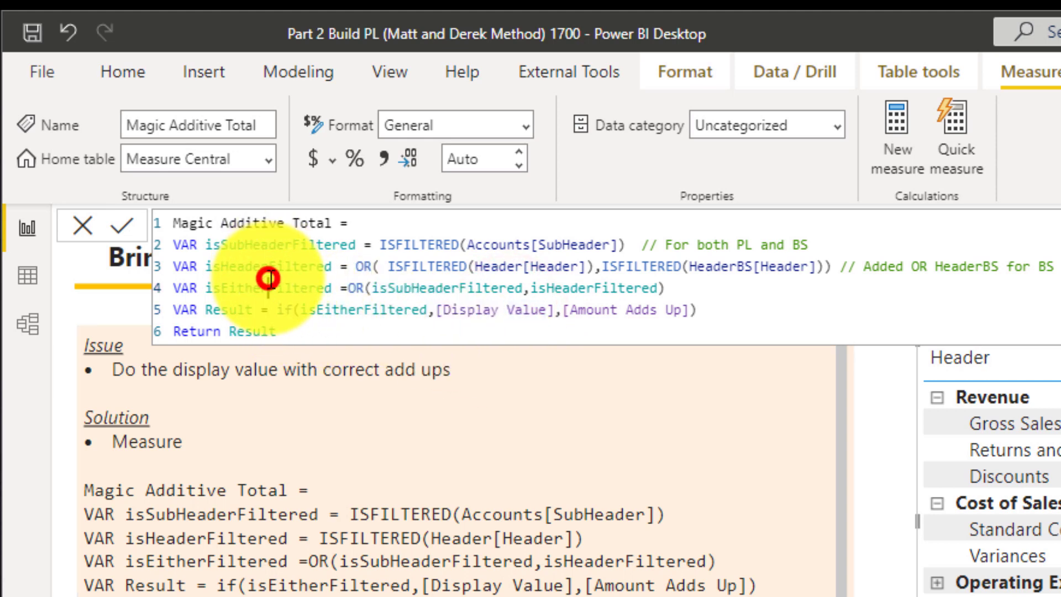
left_click(615, 310)
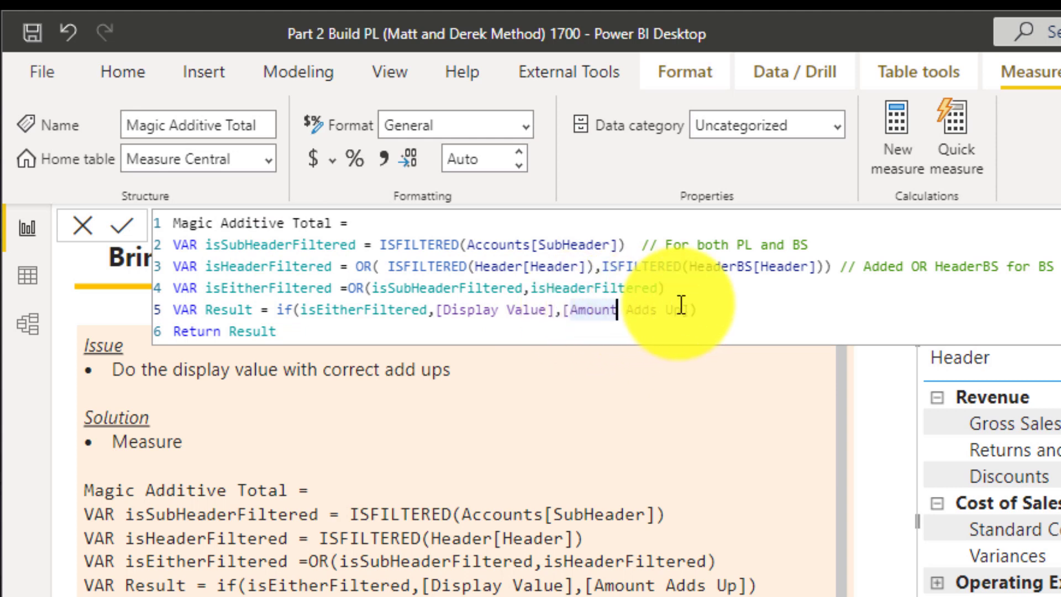
left_click(385, 337)
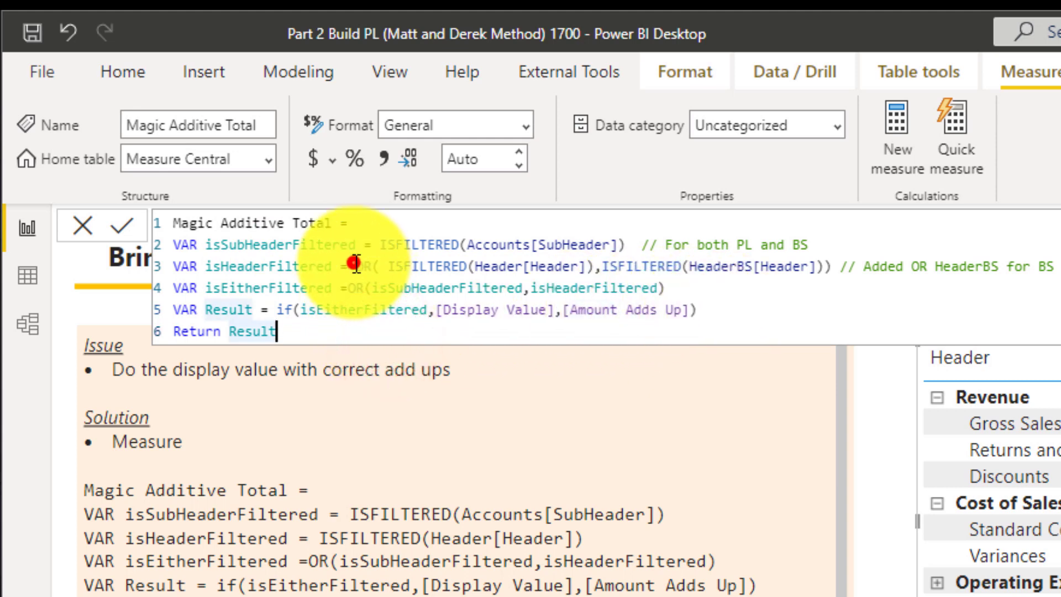
- Highlight OR, ISFILTERED and HeaderBS[Header] in the formula's isHeaderFiltered line to review the balance sheet addition
left_click(354, 265)
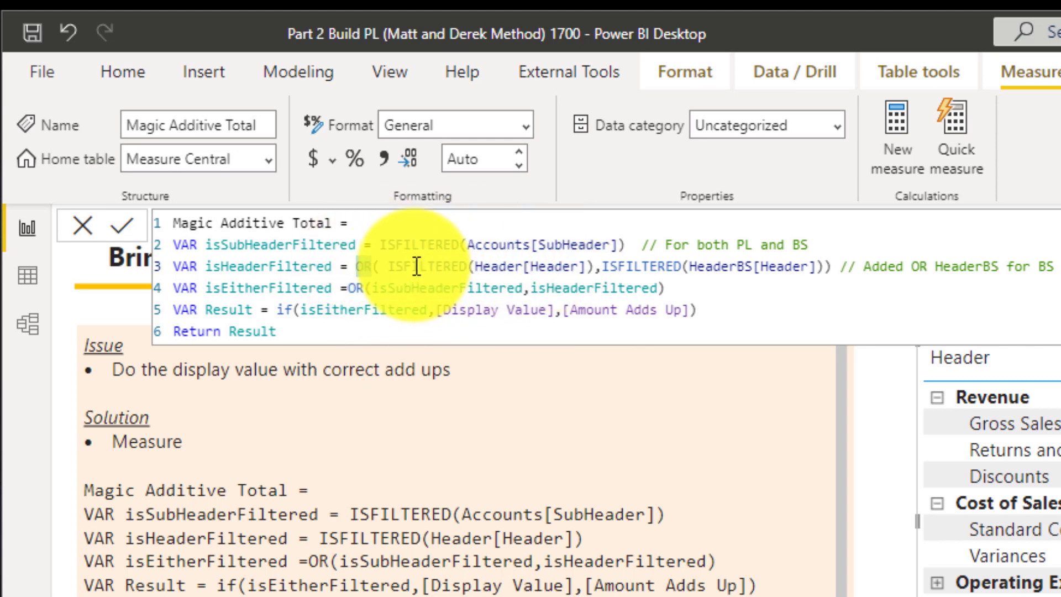
left_click_drag(413, 267, 460, 266)
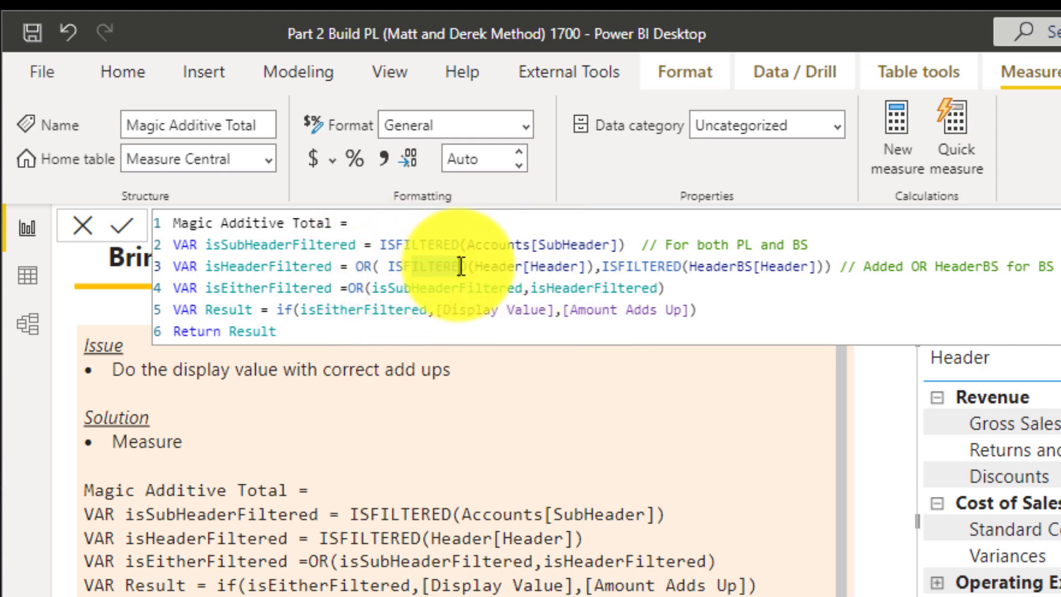
left_click(371, 266)
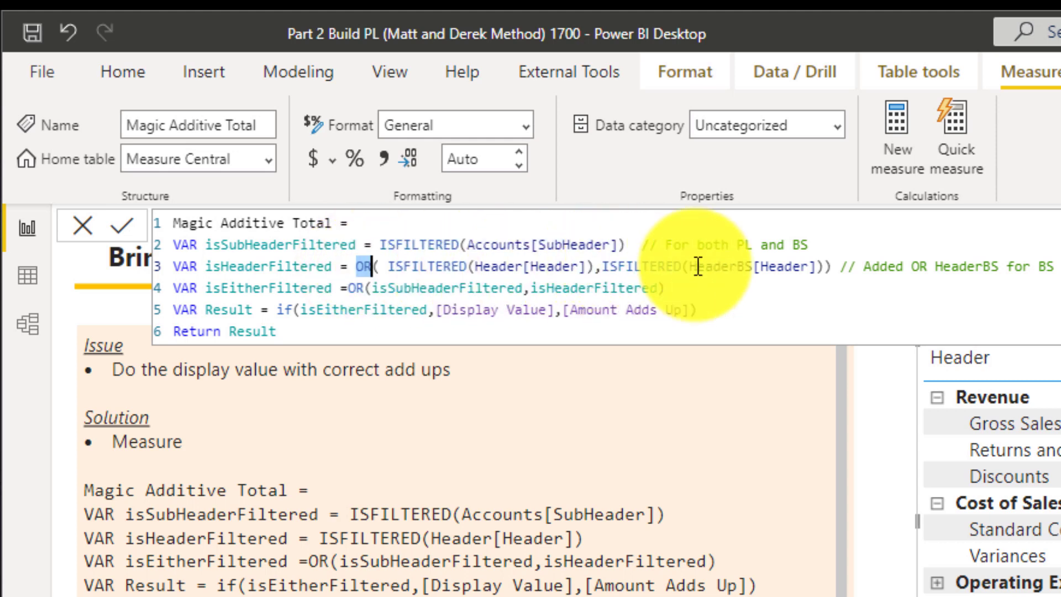
left_click_drag(688, 266, 754, 267)
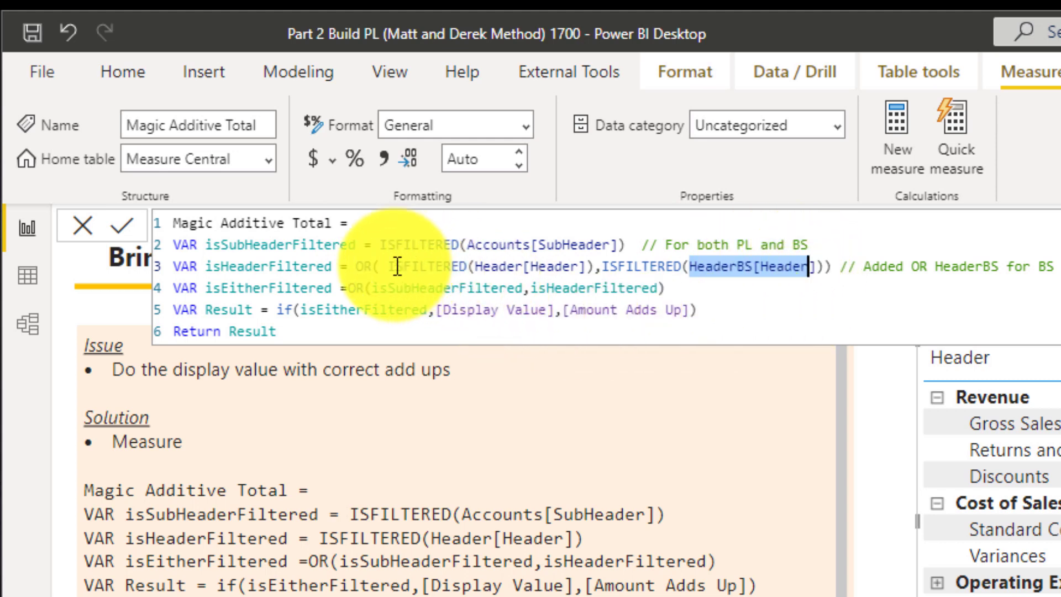
- Highlight the two ISFILTERED conditions on Header[Header] and HeaderBS[Header] together in the Magic Additive Total formula
left_click_drag(394, 266, 809, 267)
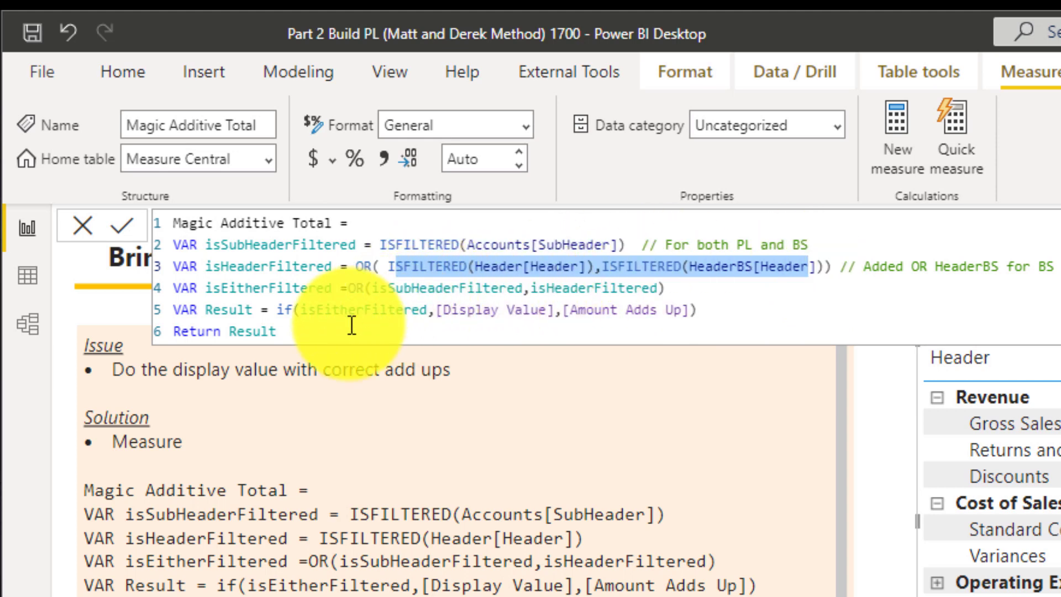
left_click(430, 330)
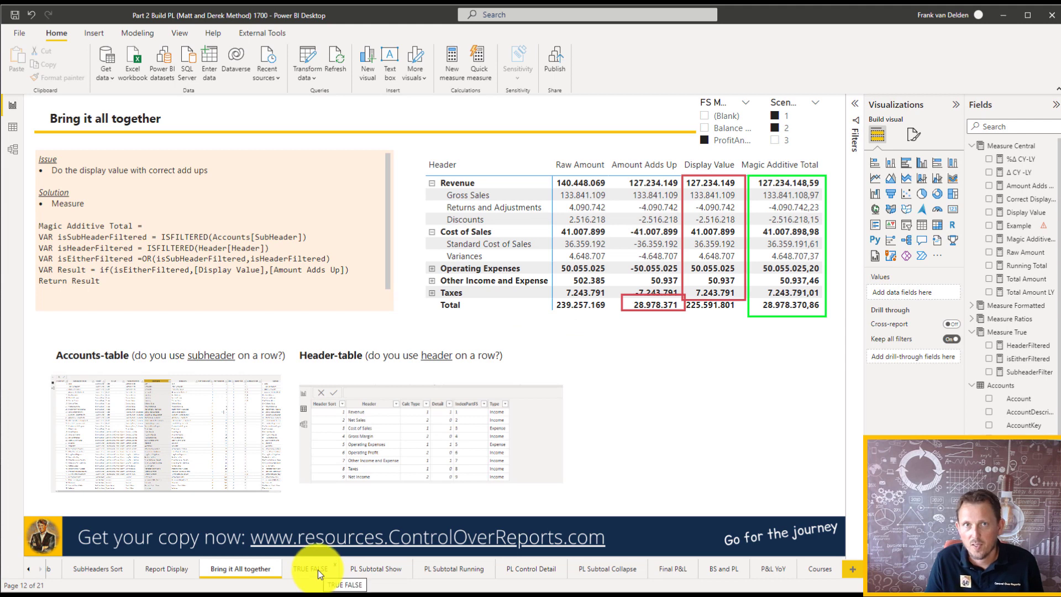
- Open the TRUE FALSE page, select its matrix and display the full formula of the HeaderFiltered measure
left_click(317, 569)
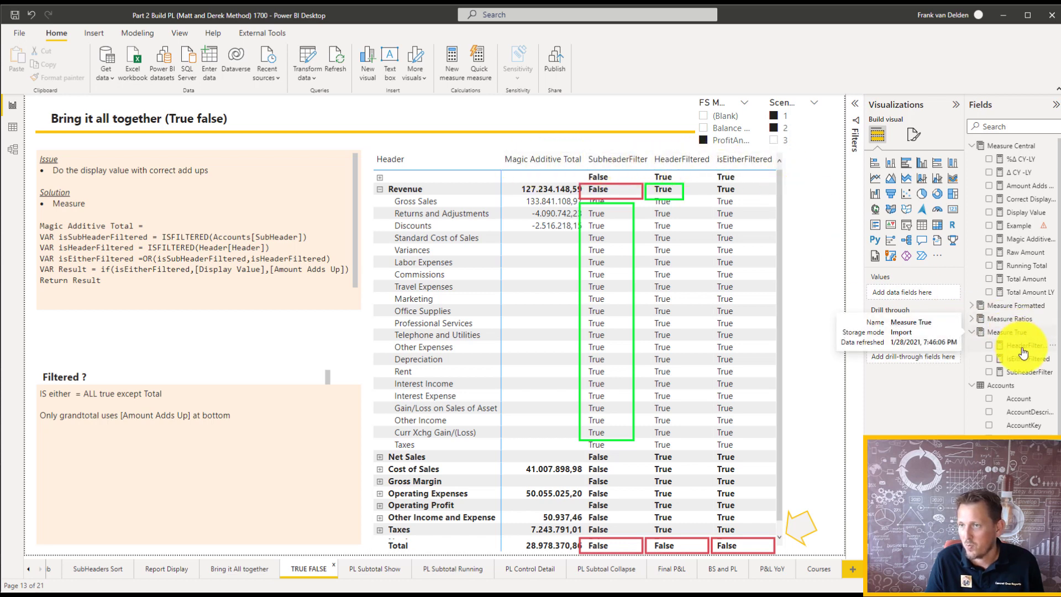
left_click(776, 193)
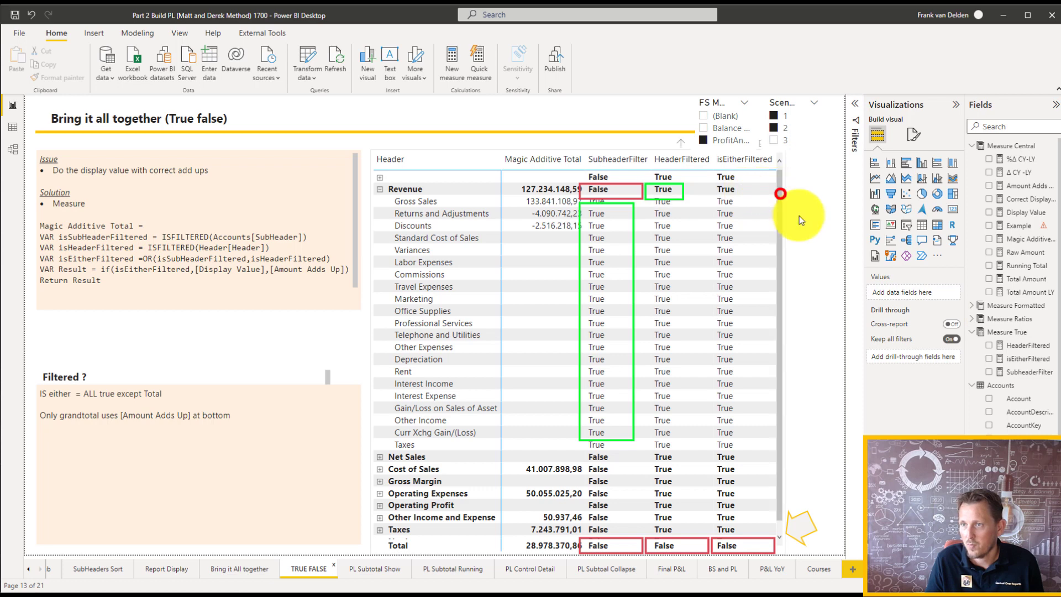
left_click(1026, 346)
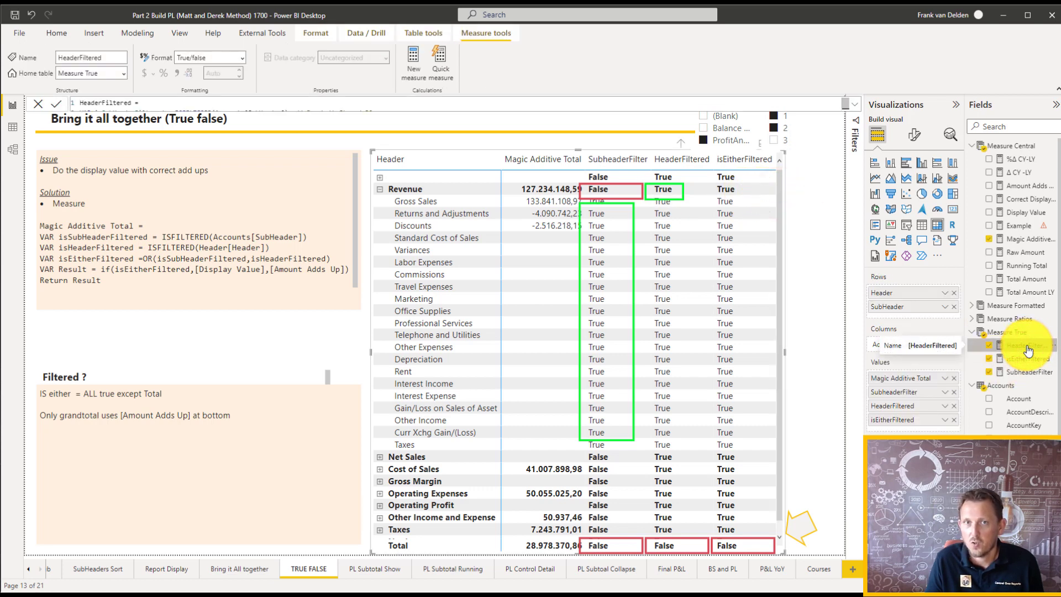
left_click(855, 107)
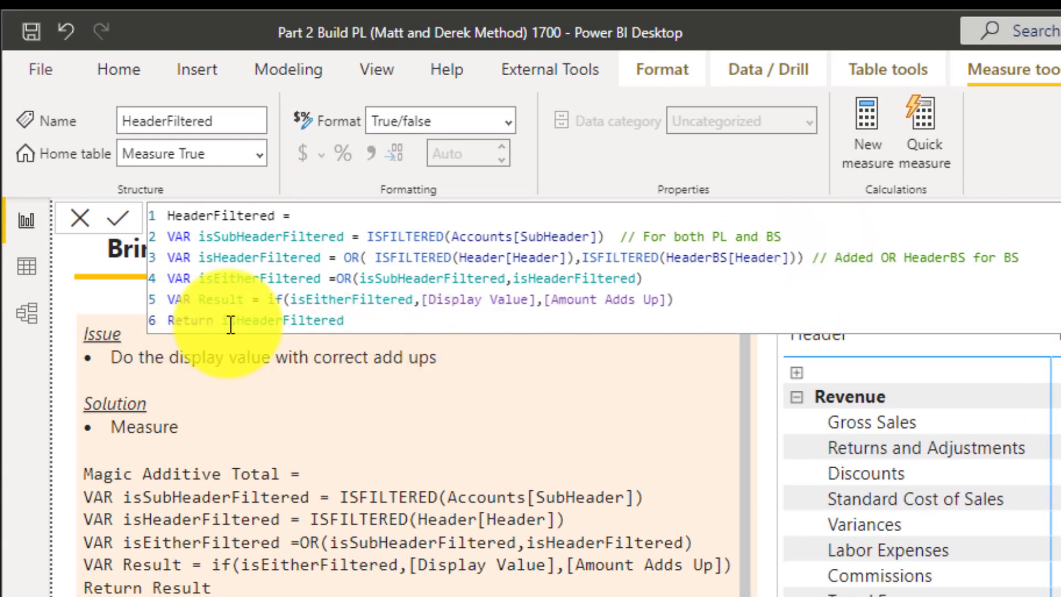
- Remove the isSubHeaderFiltered, isEitherFiltered and Result variable lines from the HeaderFiltered formula
left_click_drag(823, 234, 117, 244)
key("Delete")
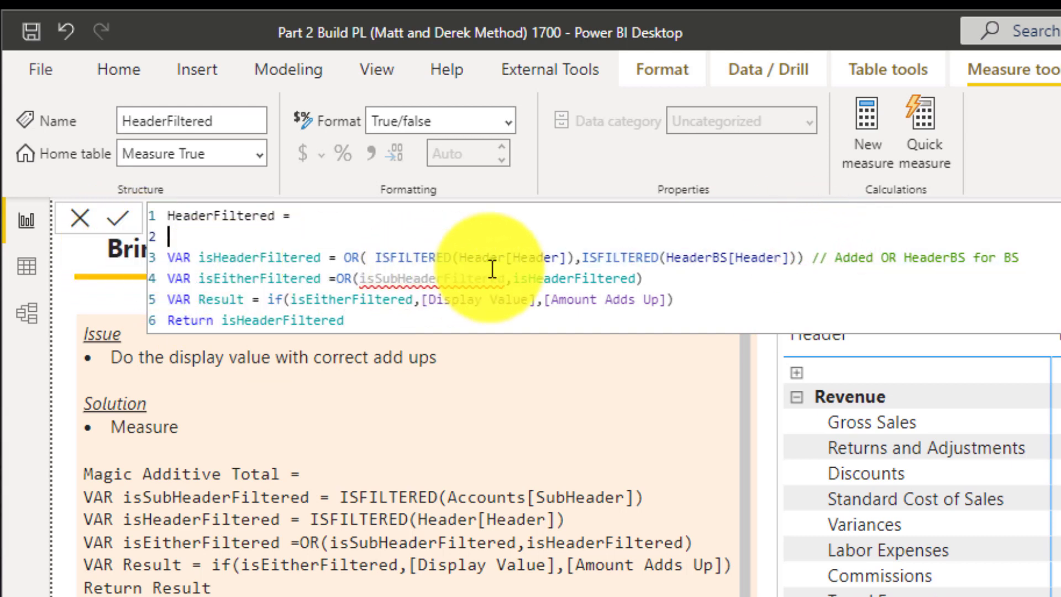
left_click_drag(717, 298, 154, 277)
key("Delete")
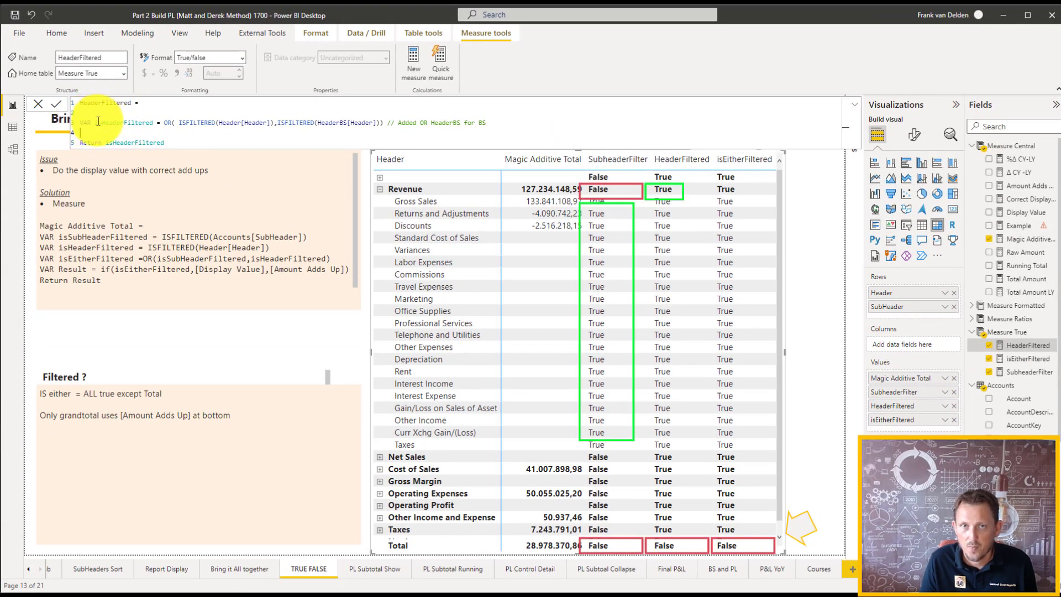
- Review isHeaderFiltered, its ISFILTERED(Header[Header]) condition and the returned variable, then collapse the formula to examine the matrix's True/False columns
left_click_drag(95, 122, 153, 122)
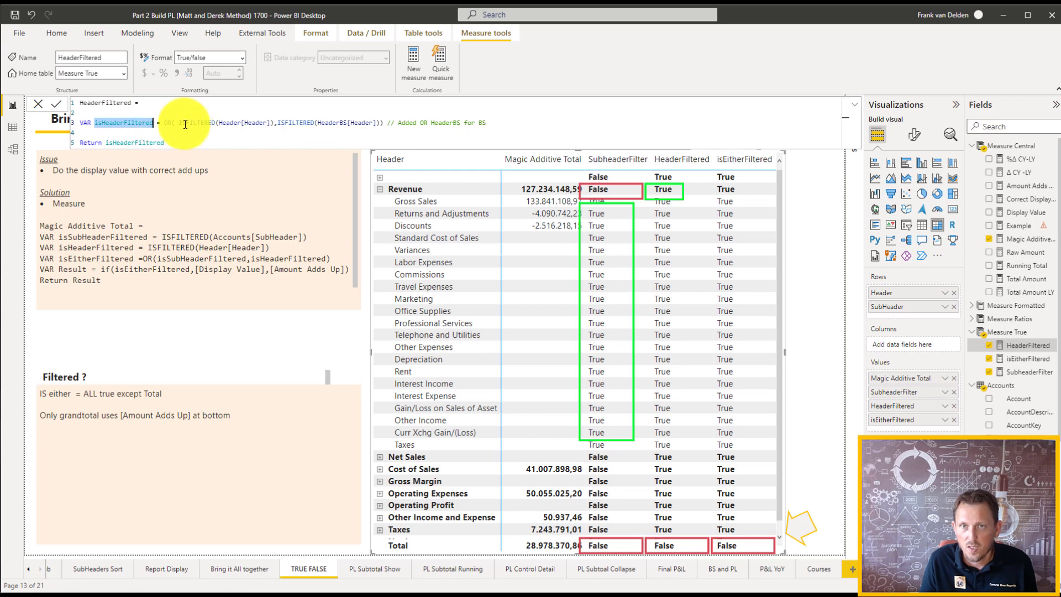
left_click_drag(179, 121, 267, 122)
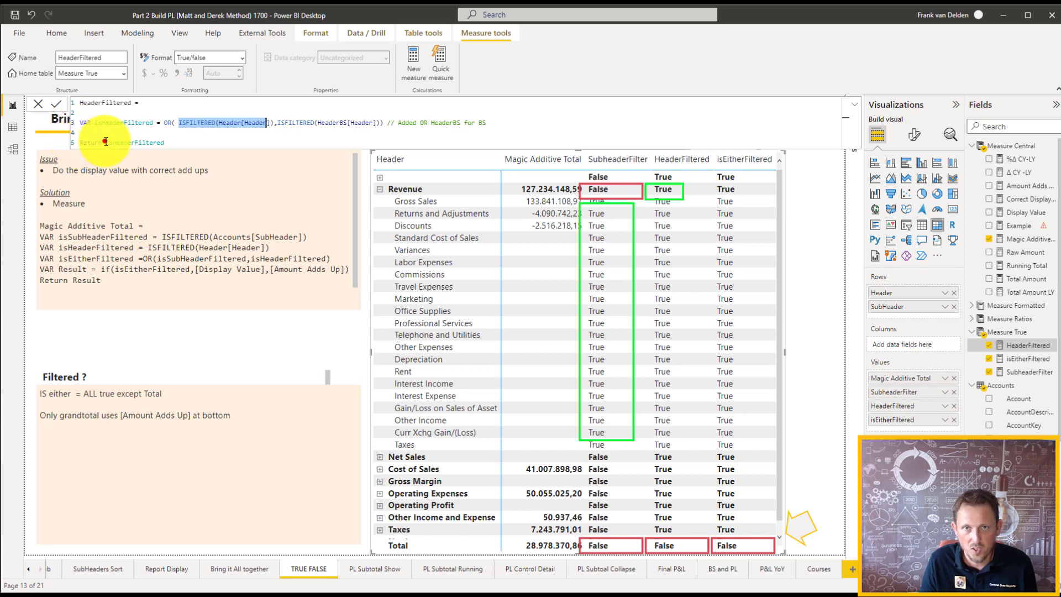
left_click_drag(106, 142, 163, 143)
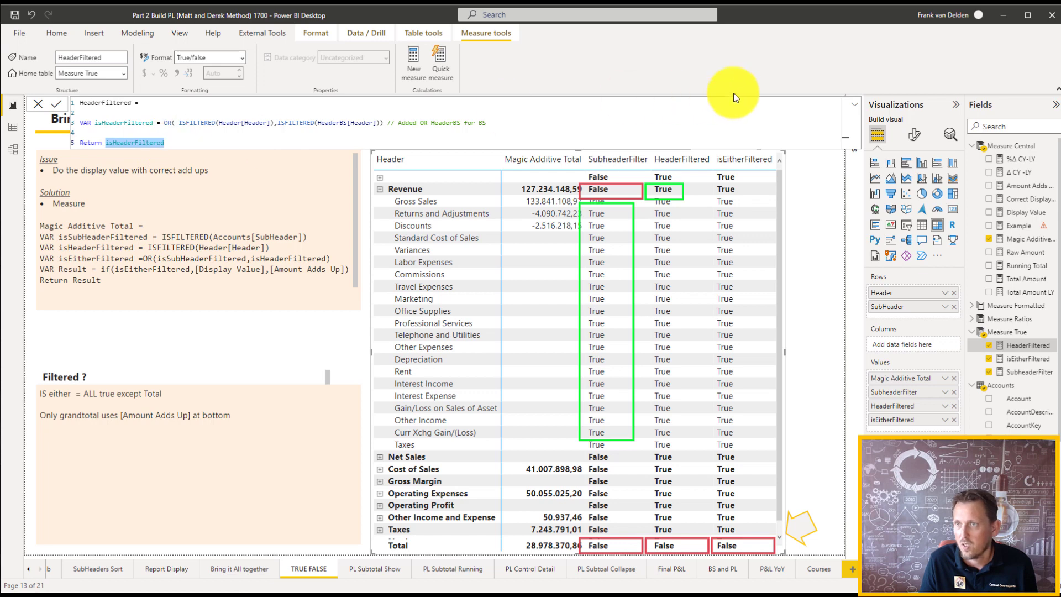
left_click(855, 105)
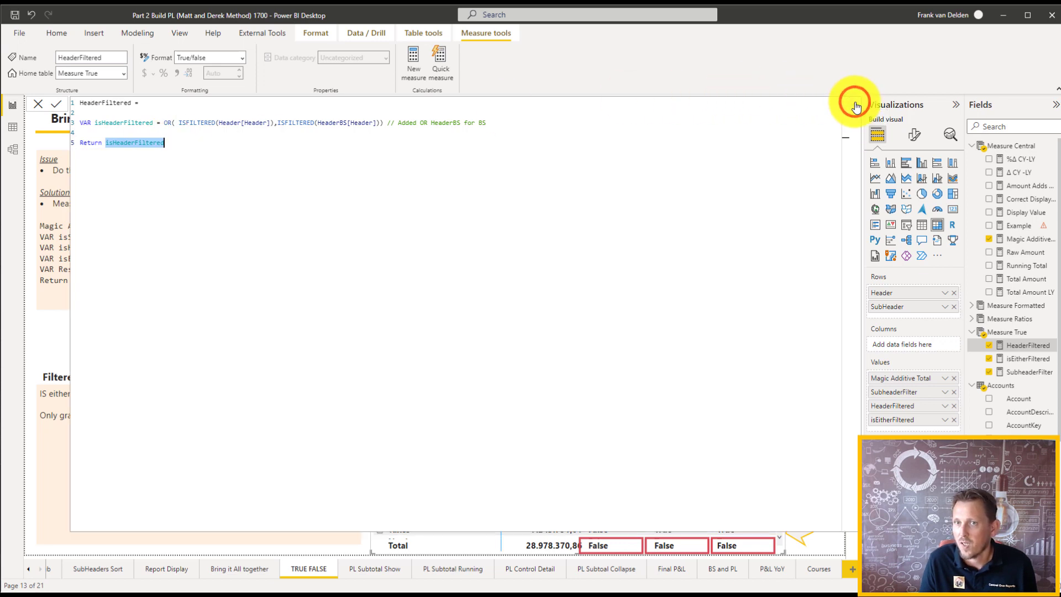
left_click(853, 104)
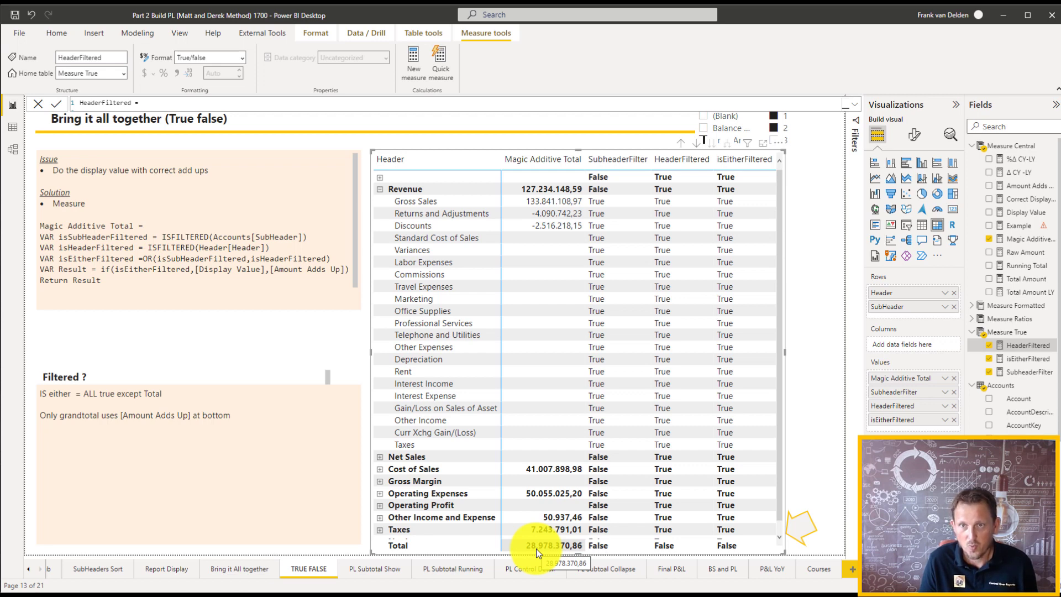
left_click(99, 271)
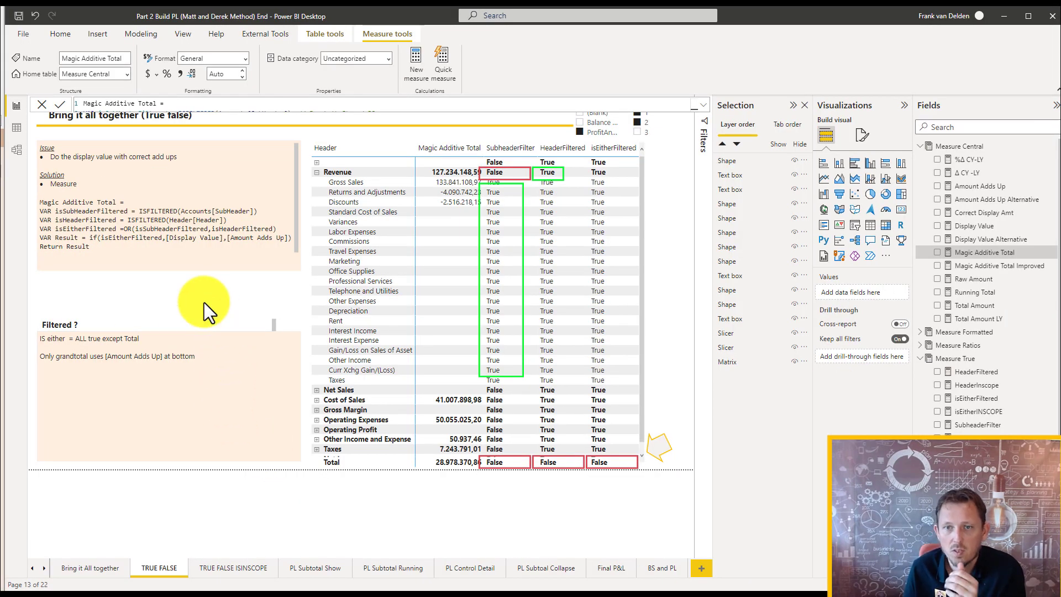
- On the TRUE FALSE ISINSCOPE page, filter the Header slicer to Revenue and Operating Expenses and examine the Magic Additive Total column
left_click(227, 569)
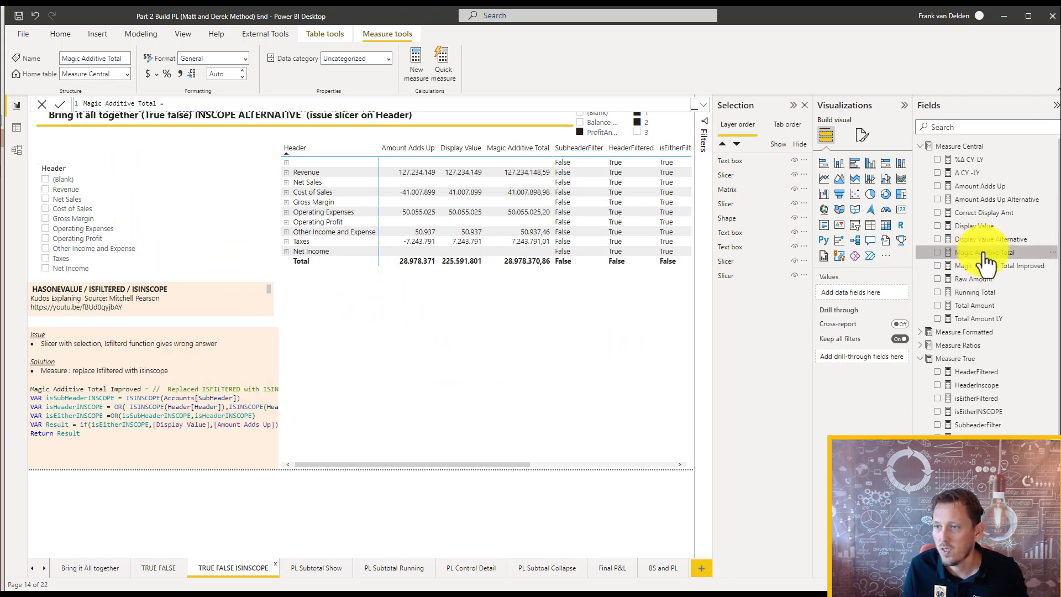
left_click(702, 104)
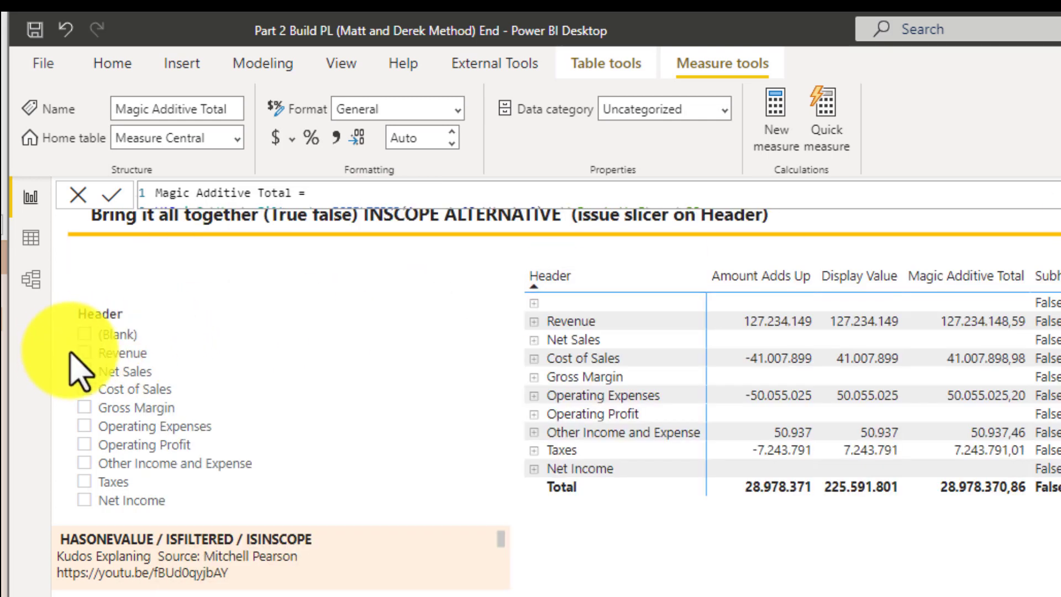
left_click(84, 352)
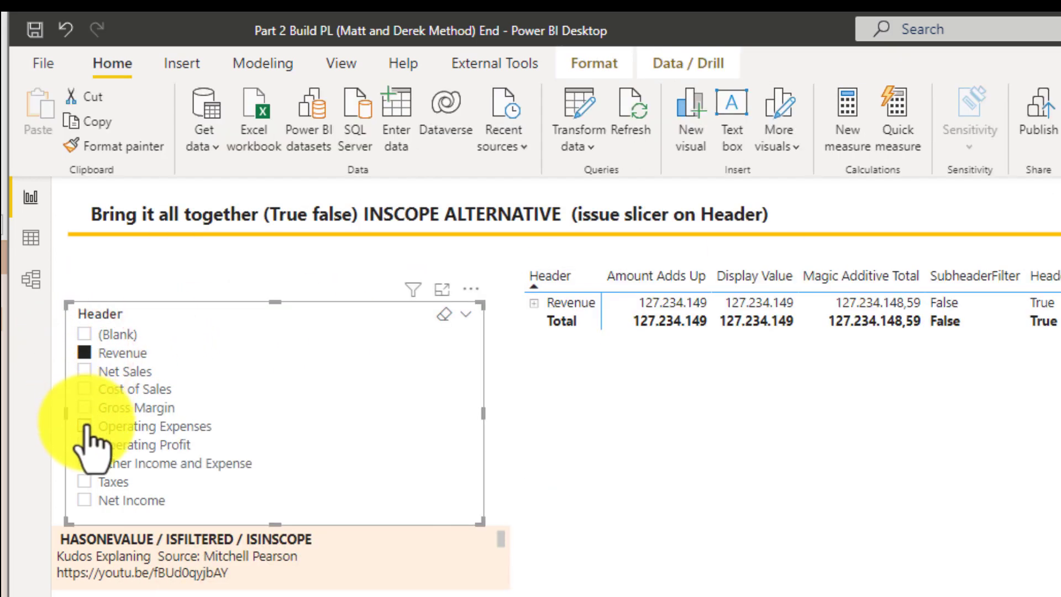
left_click(84, 426)
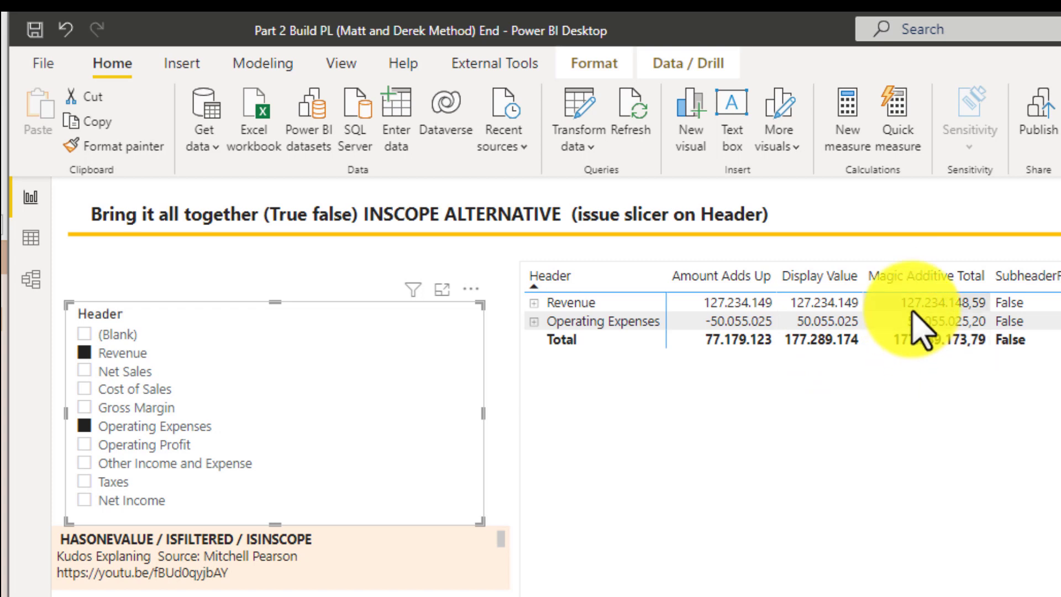
mouse_move(915, 310)
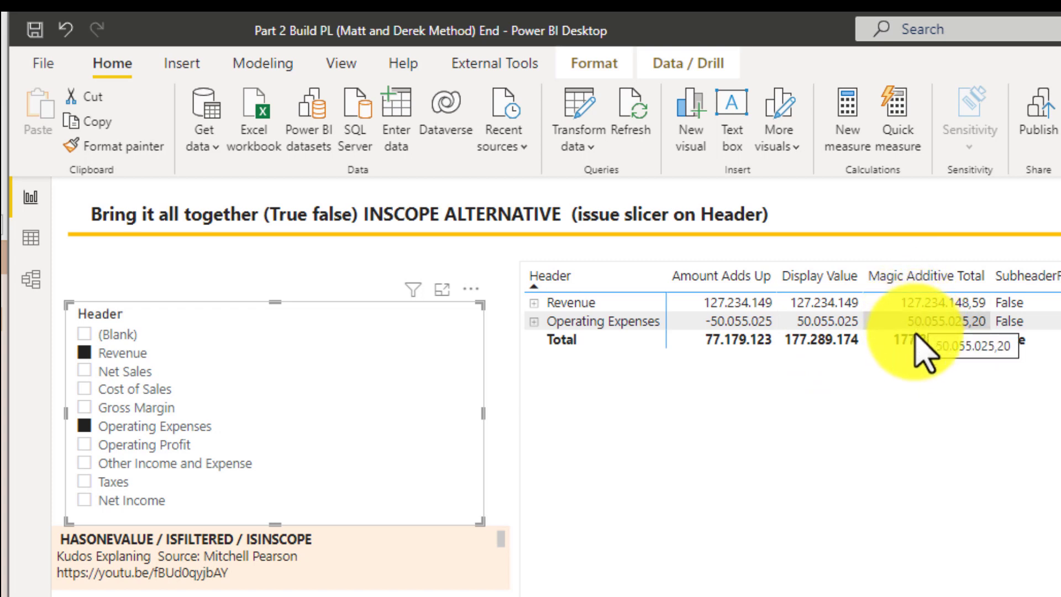
mouse_move(713, 343)
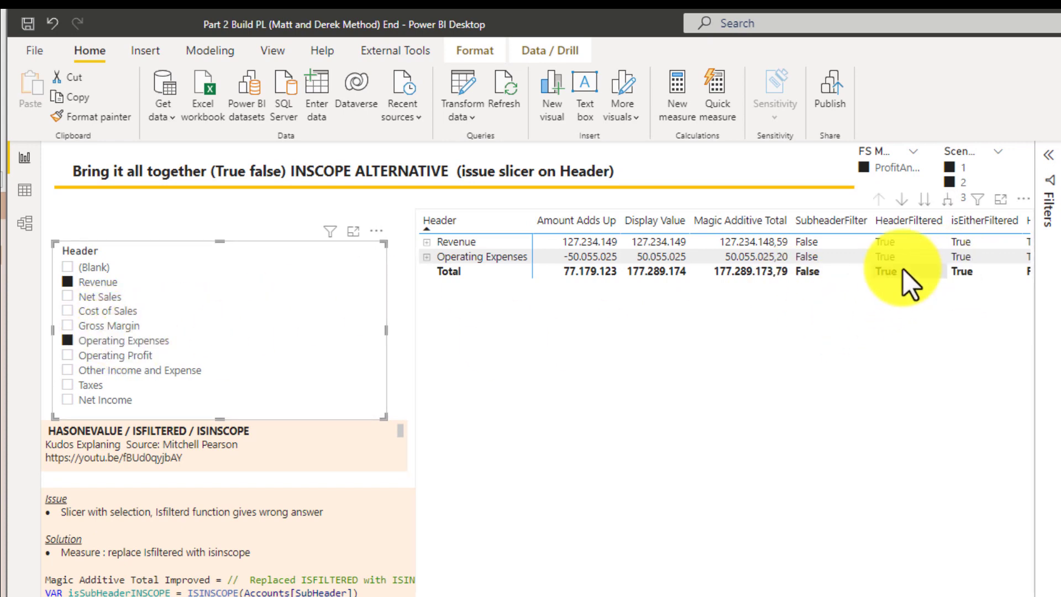
- Sort the matrix by Display Value and highlight the ISFILTERED conditions in the HeaderFiltered measure's formula
left_click(632, 224)
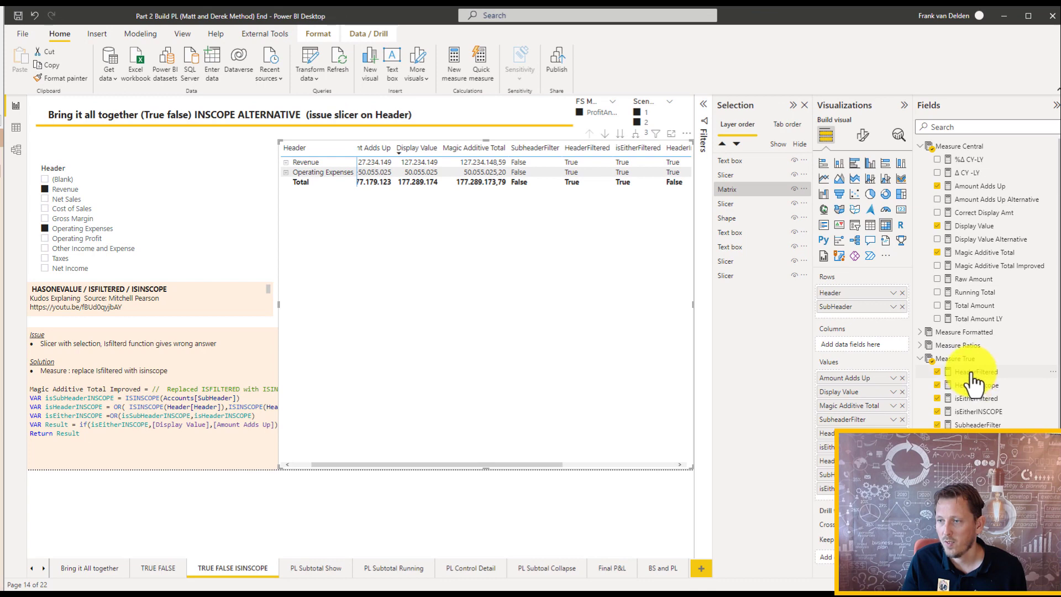
left_click(971, 372)
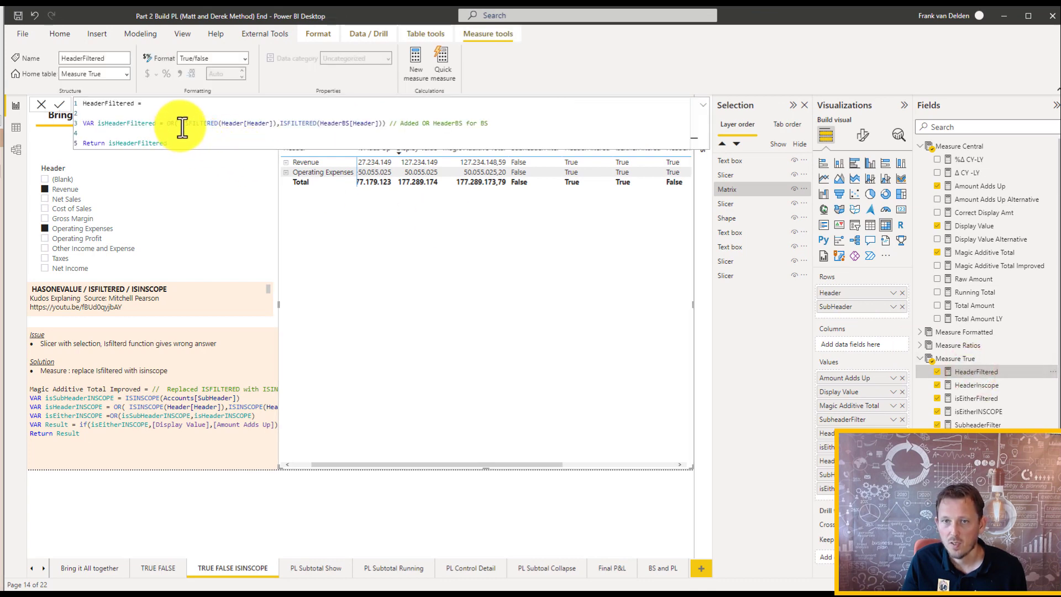
left_click_drag(182, 123, 319, 123)
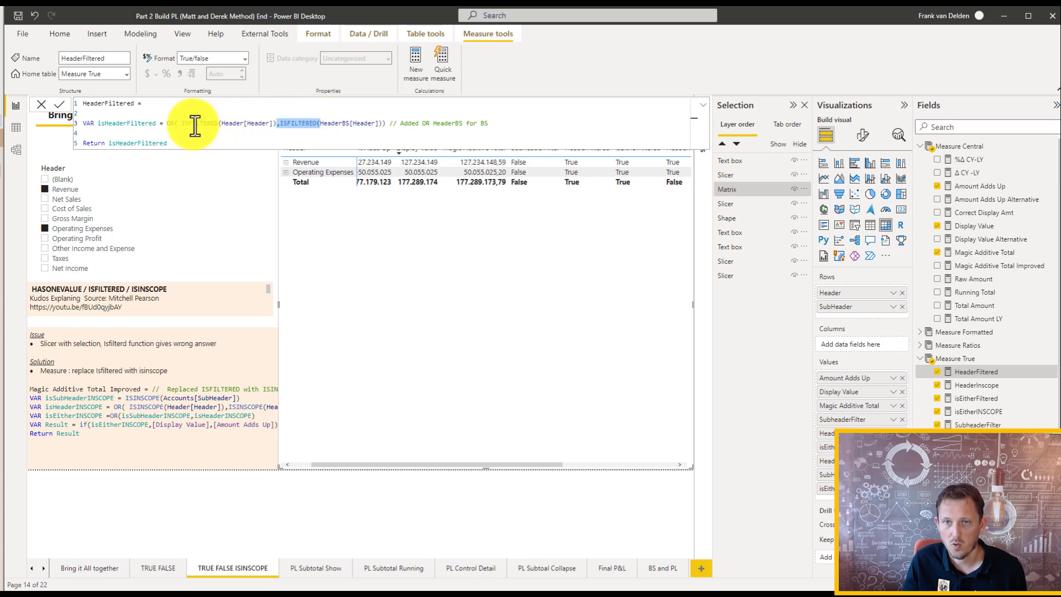
left_click_drag(183, 123, 273, 123)
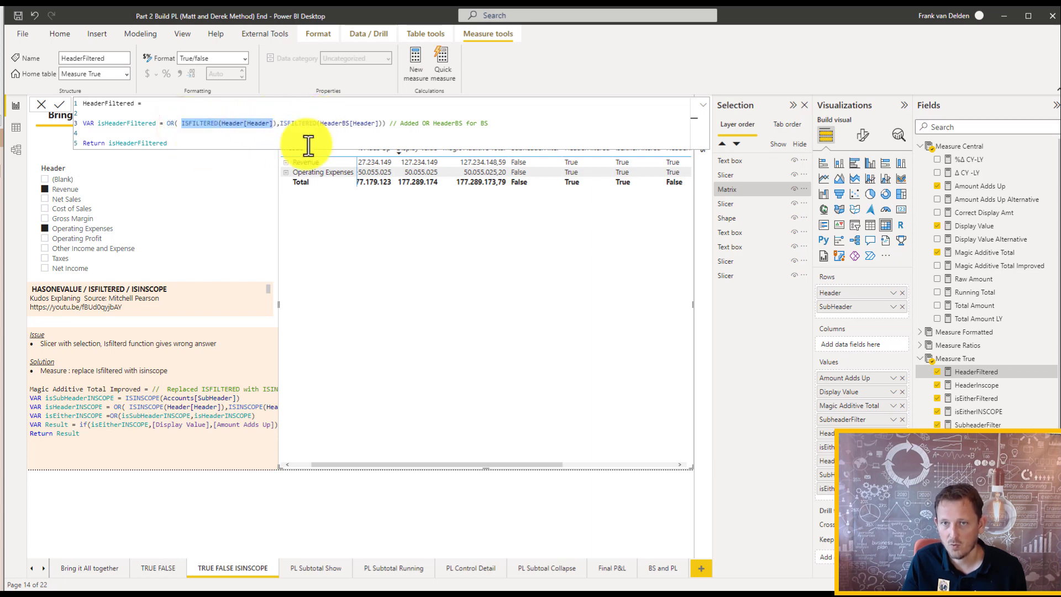
left_click(201, 132)
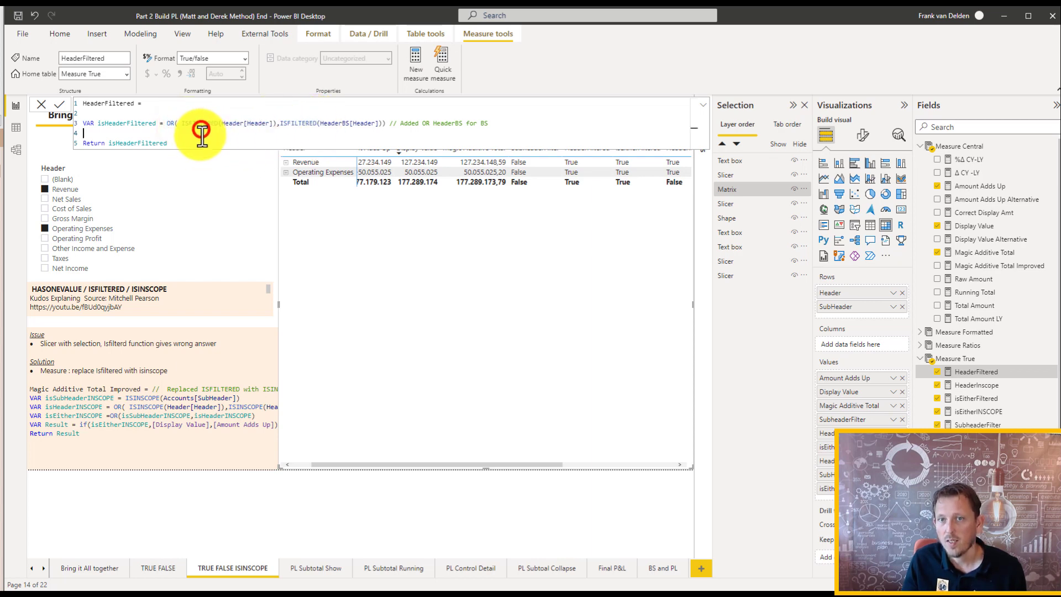
left_click(202, 123)
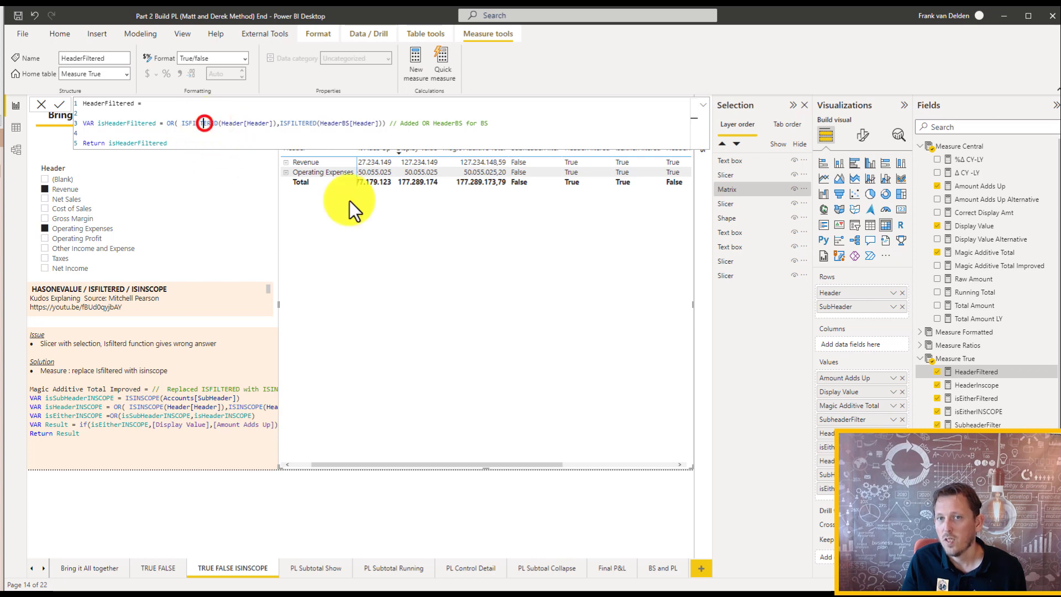
- Compare the HeaderInscope formula's ISINSCOPE function with HeaderFiltered, and compare the filtered and in-scope columns in the matrix
left_click(992, 386)
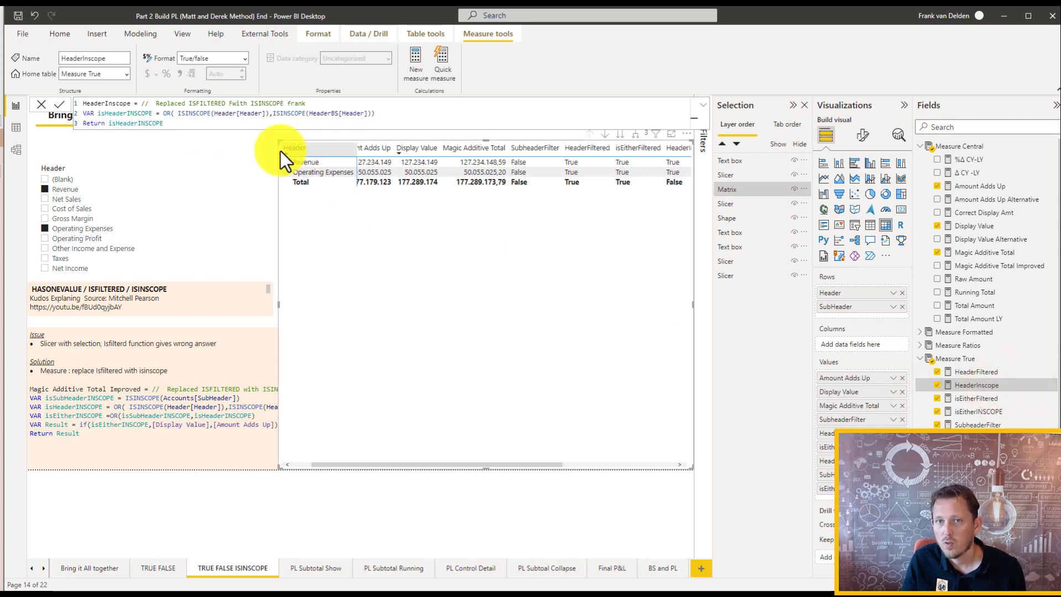
left_click(180, 113)
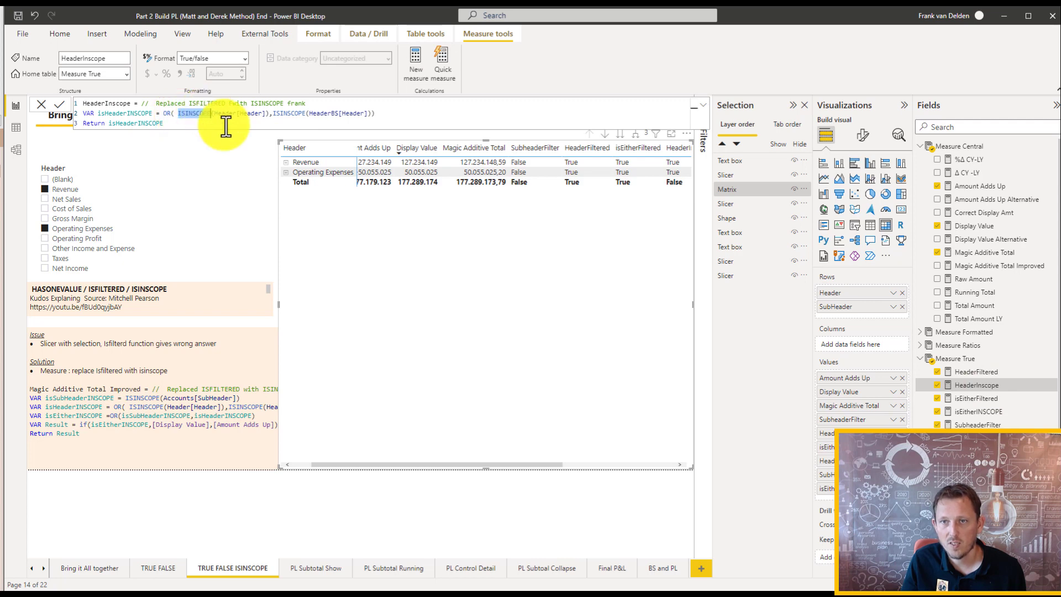
left_click(964, 371)
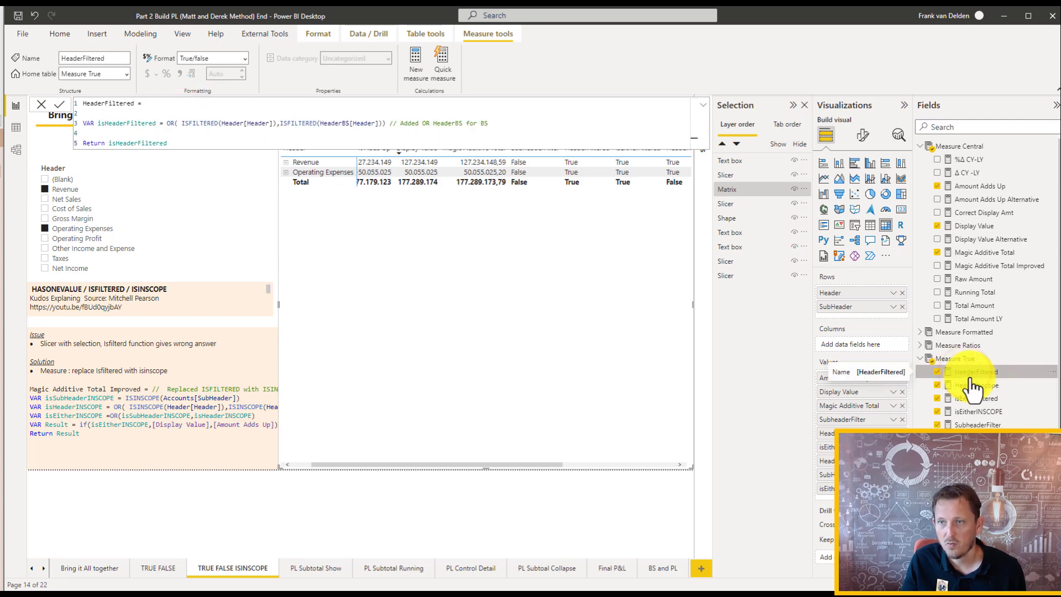
left_click(971, 385)
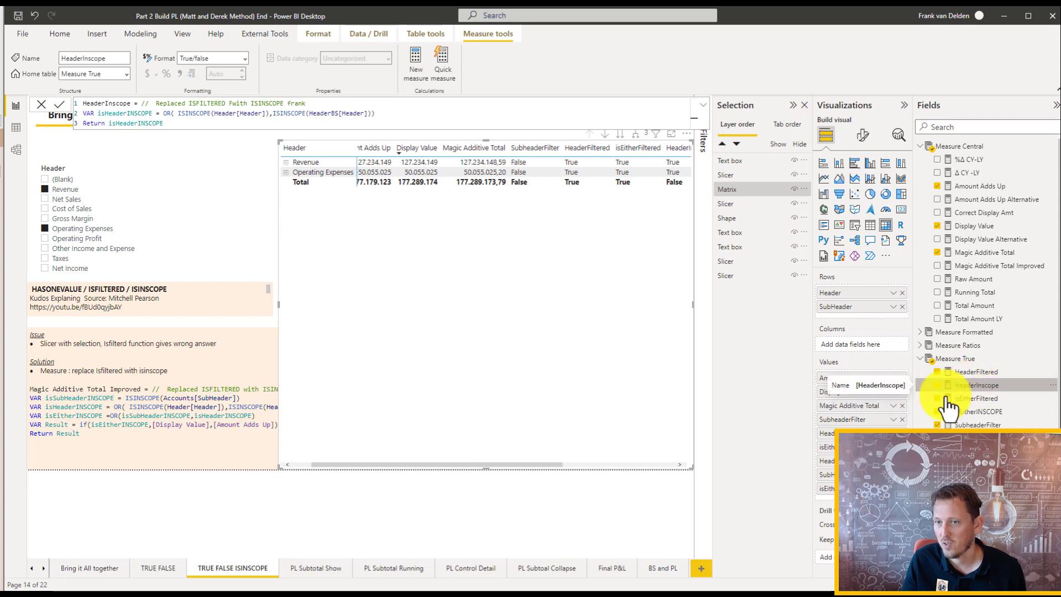
left_click_drag(549, 464, 661, 454)
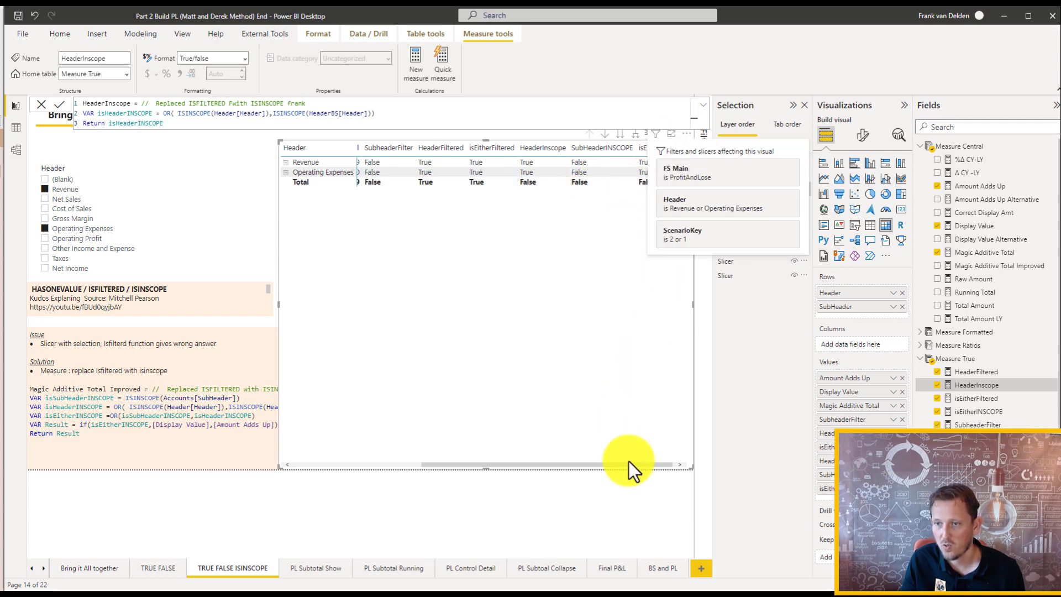
left_click_drag(631, 465, 453, 464)
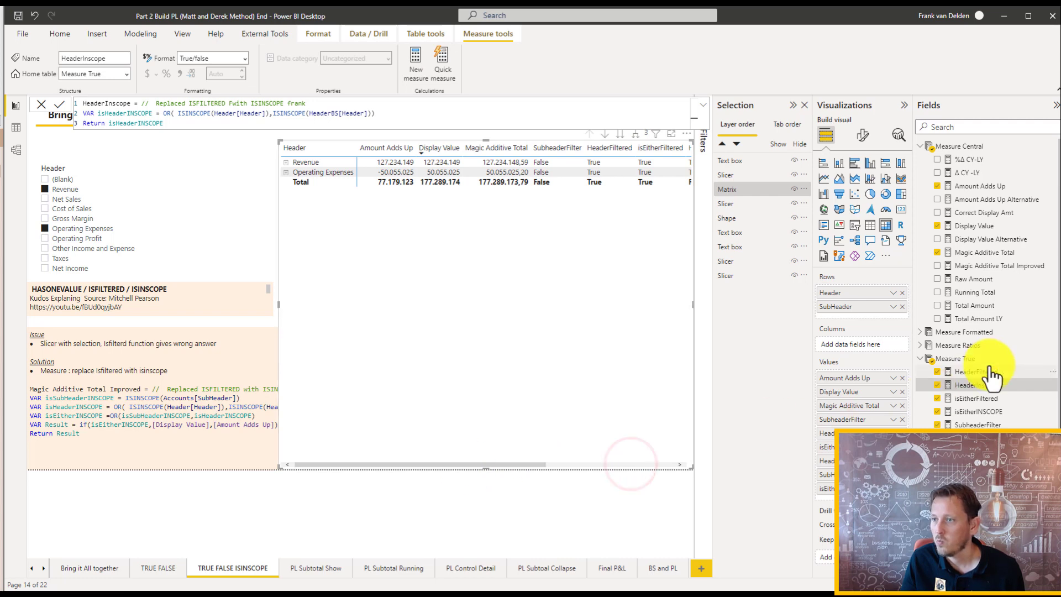
- Compare the ISFILTERED lines of the Magic Additive Total formula with the Magic Additive Total Improved formula
left_click(980, 253)
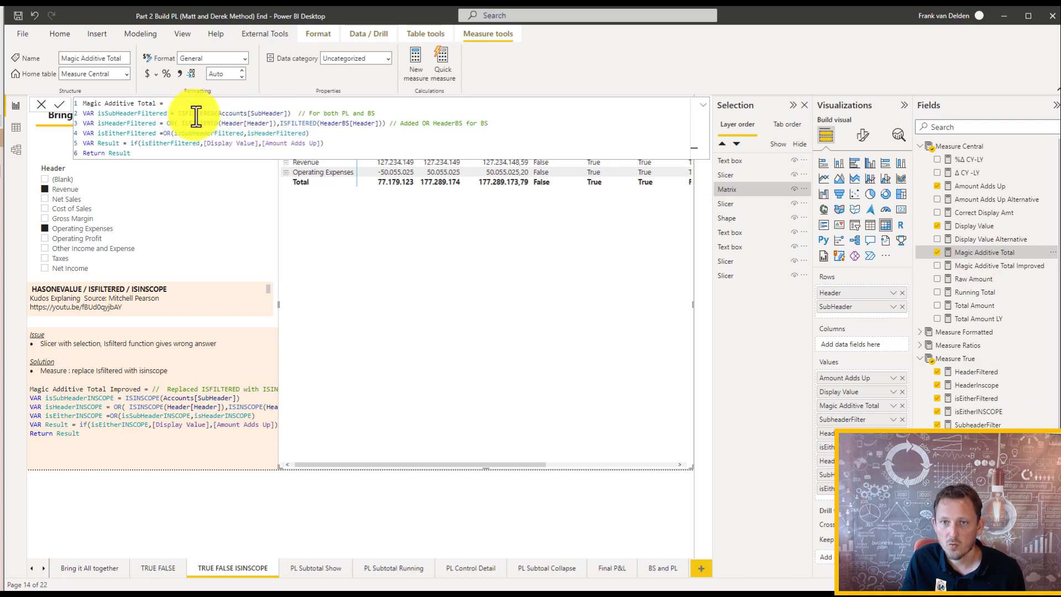
left_click_drag(179, 114, 218, 123)
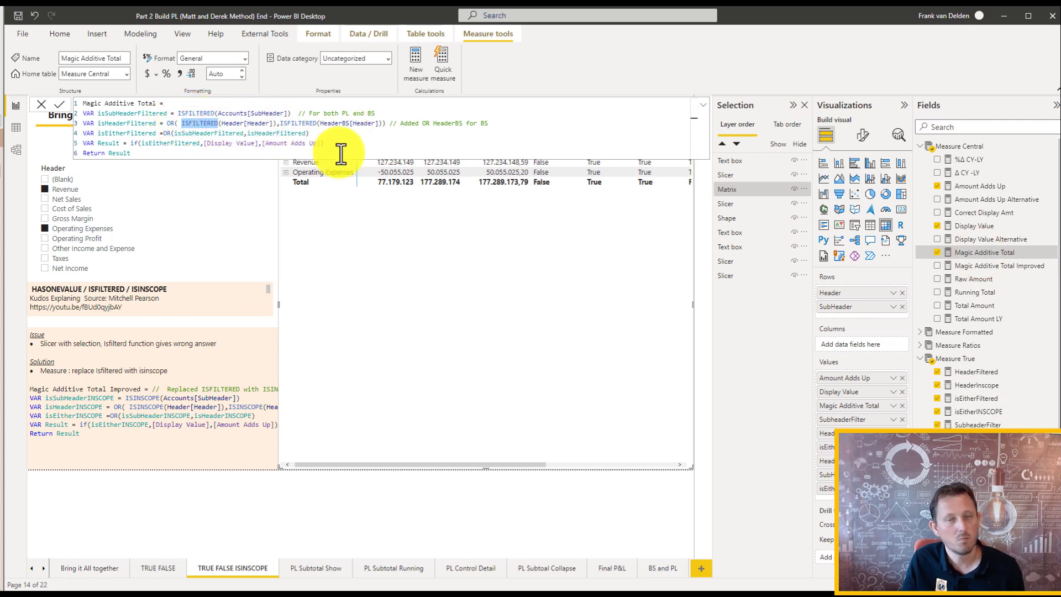
left_click(985, 268)
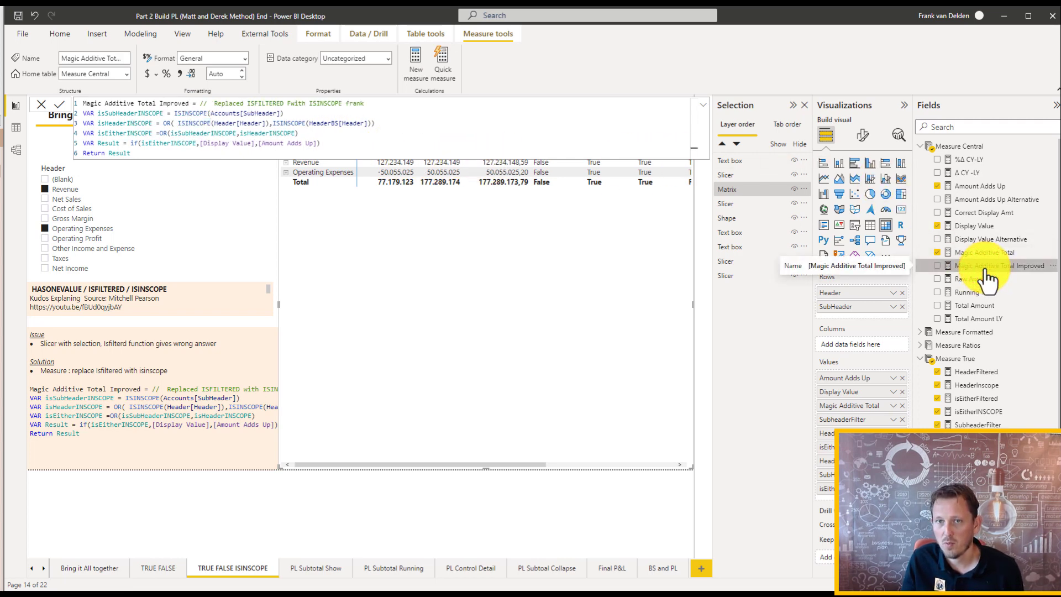
- Examine the ISINSCOPE variables in the Magic Additive Total Improved formula and collapse the formula editor
left_click(197, 126)
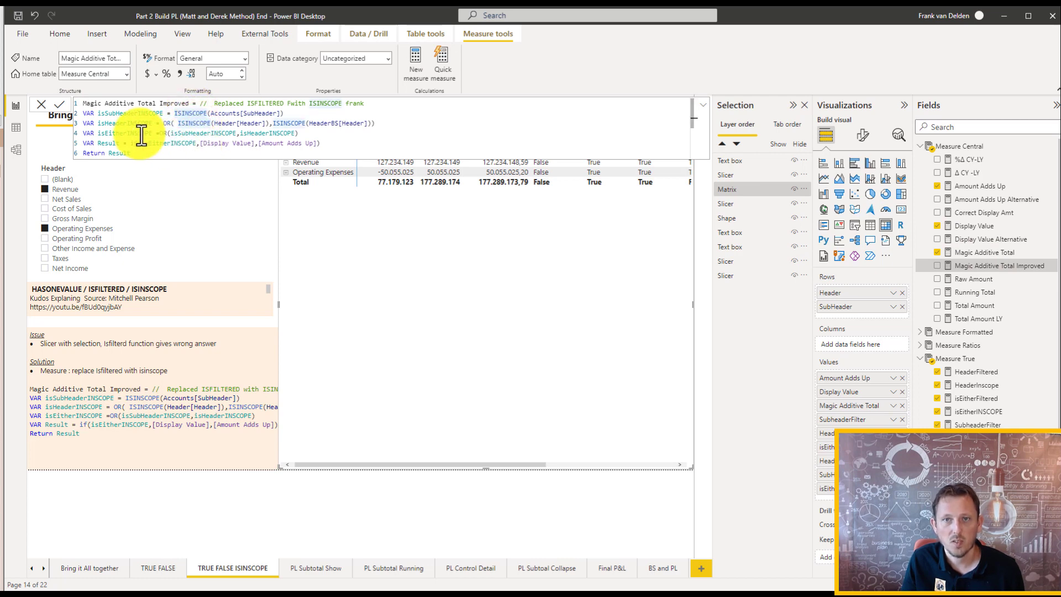
left_click(145, 112)
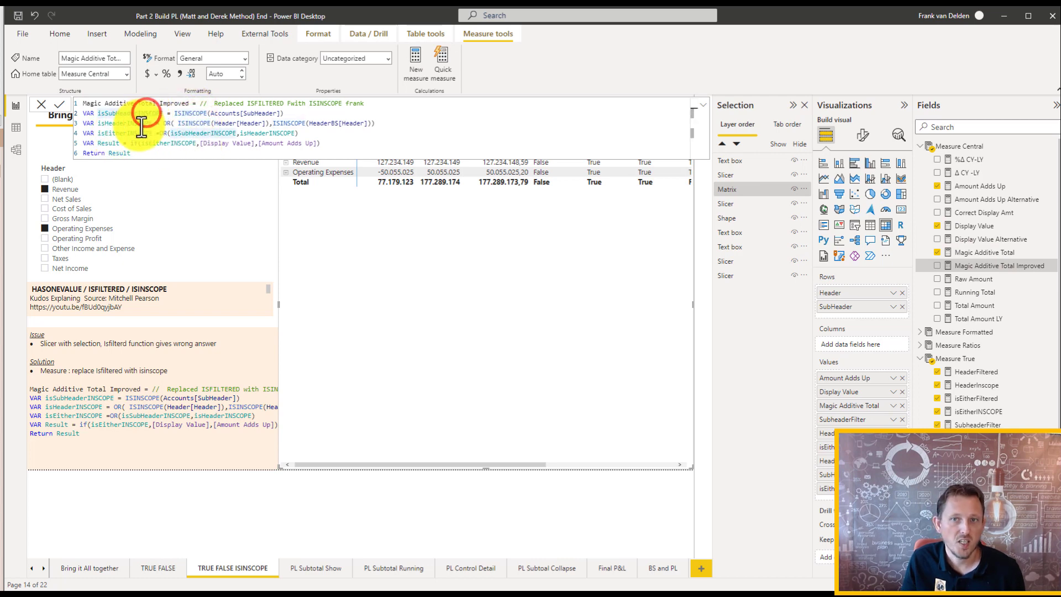
left_click(702, 104)
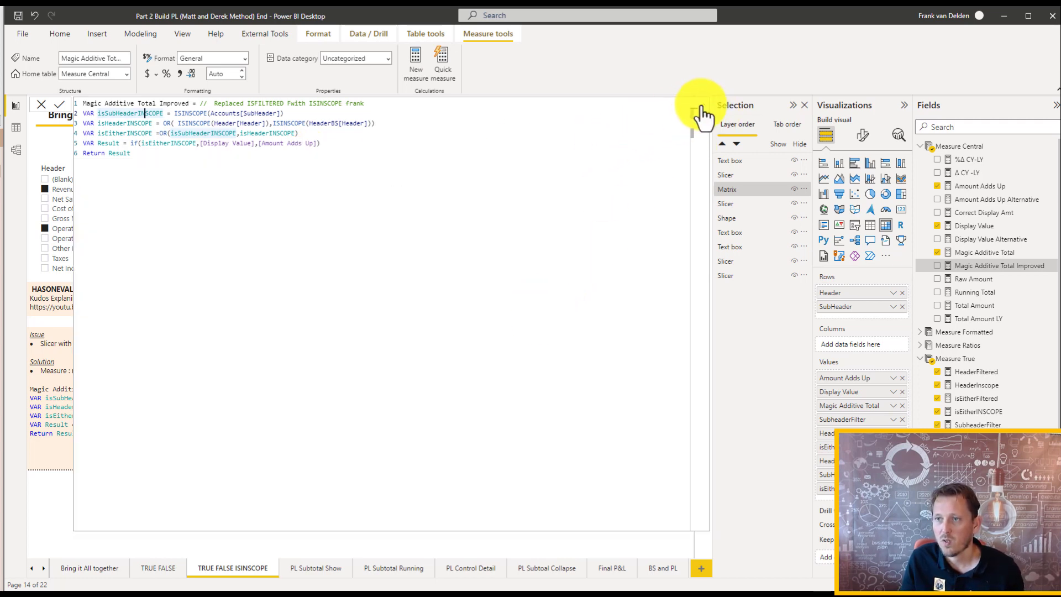
left_click(701, 105)
- Add the Magic Additive Total Improved measure to the matrix values directly after Magic Additive Total
left_click(504, 300)
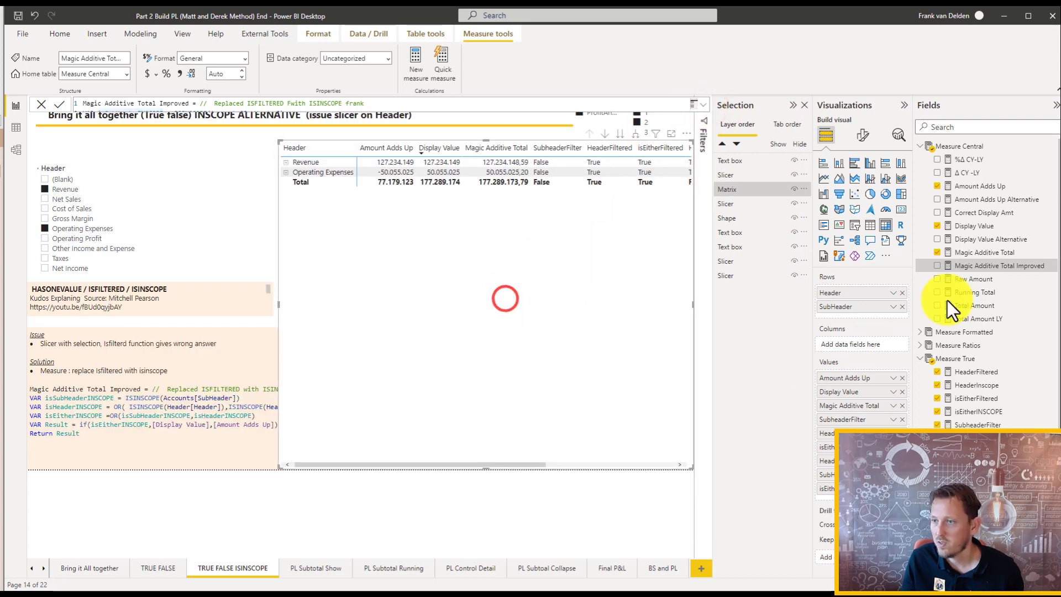
left_click(981, 266)
left_click_drag(981, 266, 897, 420)
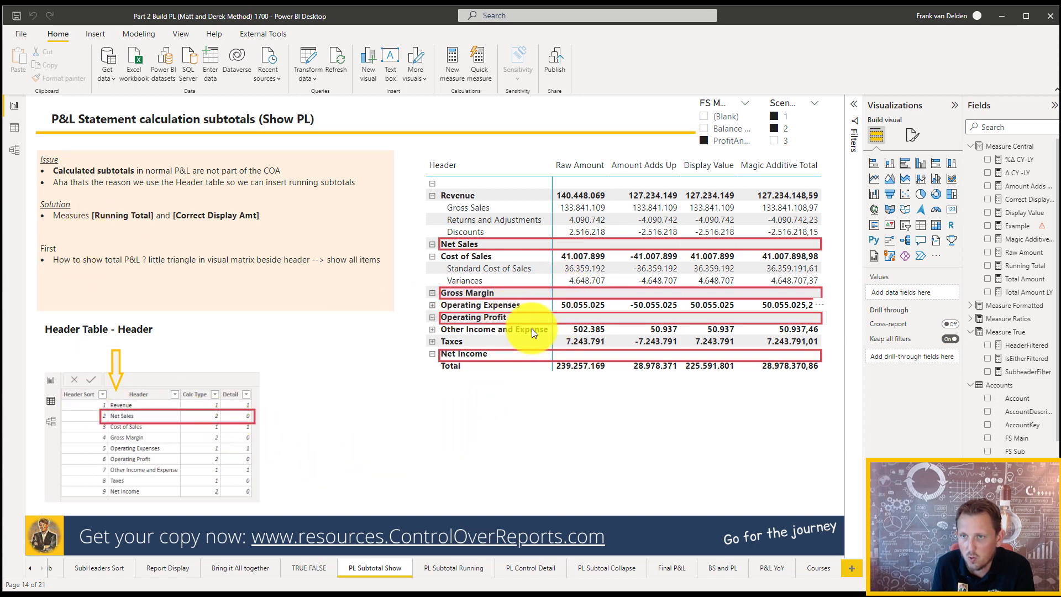
- On the PL Subtotal Show page, check the "Show items with no data" option of the matrix's Header row field
left_click(720, 397)
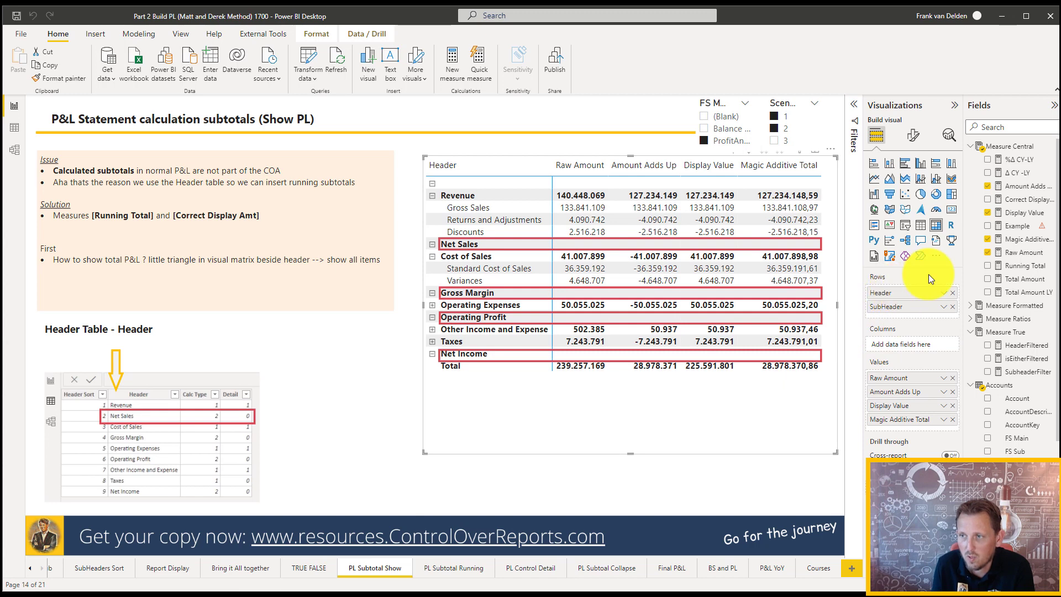
left_click(943, 292)
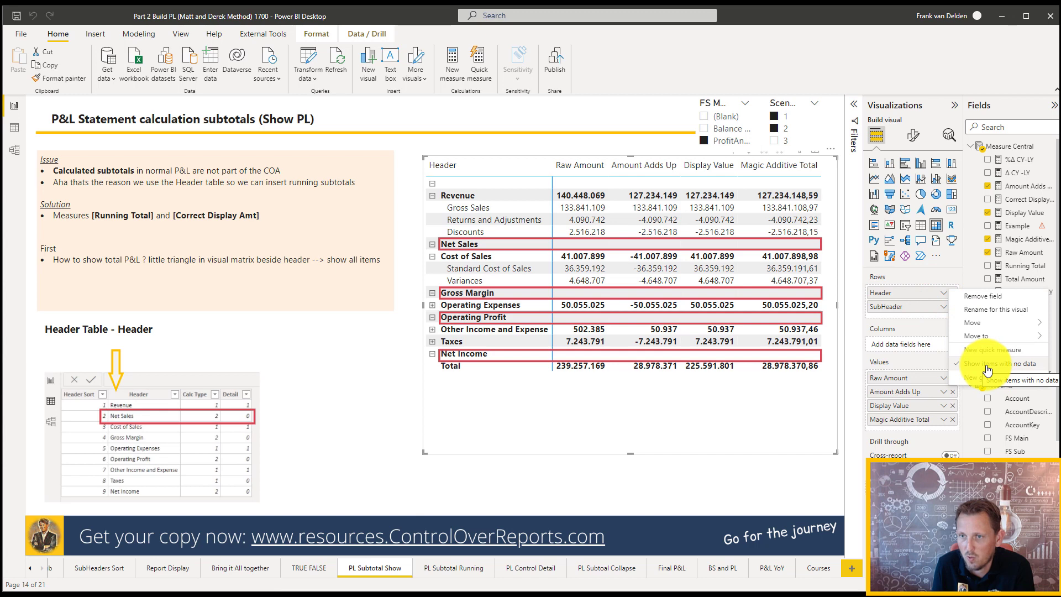
left_click(383, 425)
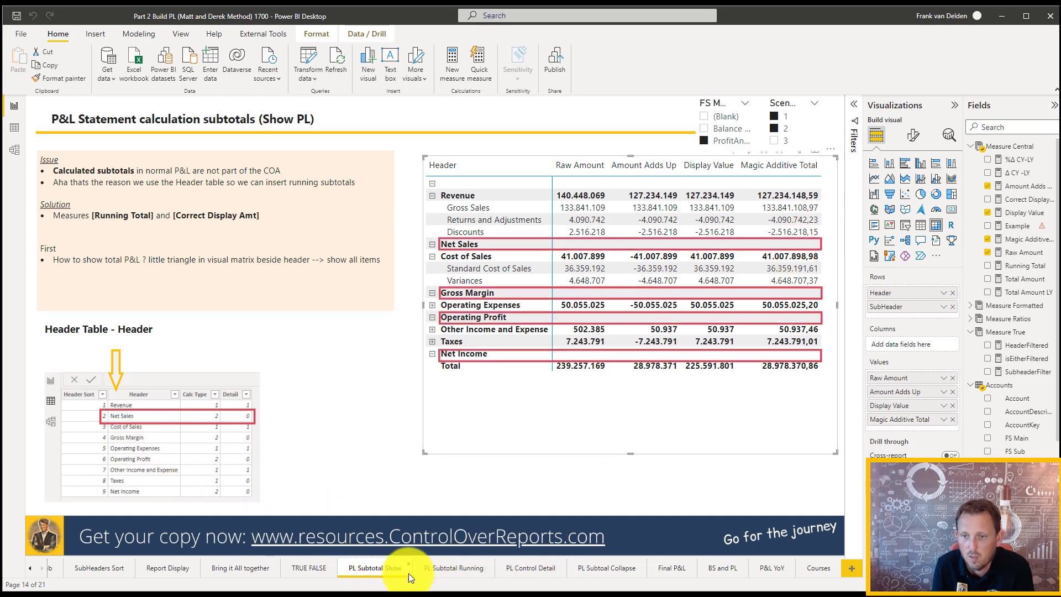
- Compare the subtotal rows on the PL Subtotal Show and PL Subtotal Running pages, finishing on PL Subtotal Running
left_click(446, 568)
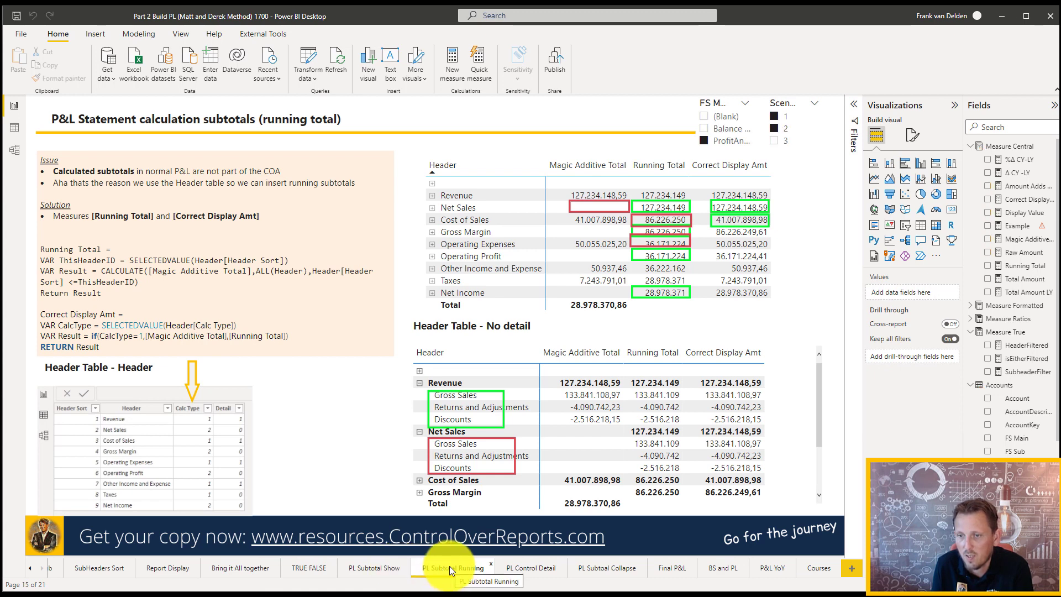
left_click(392, 570)
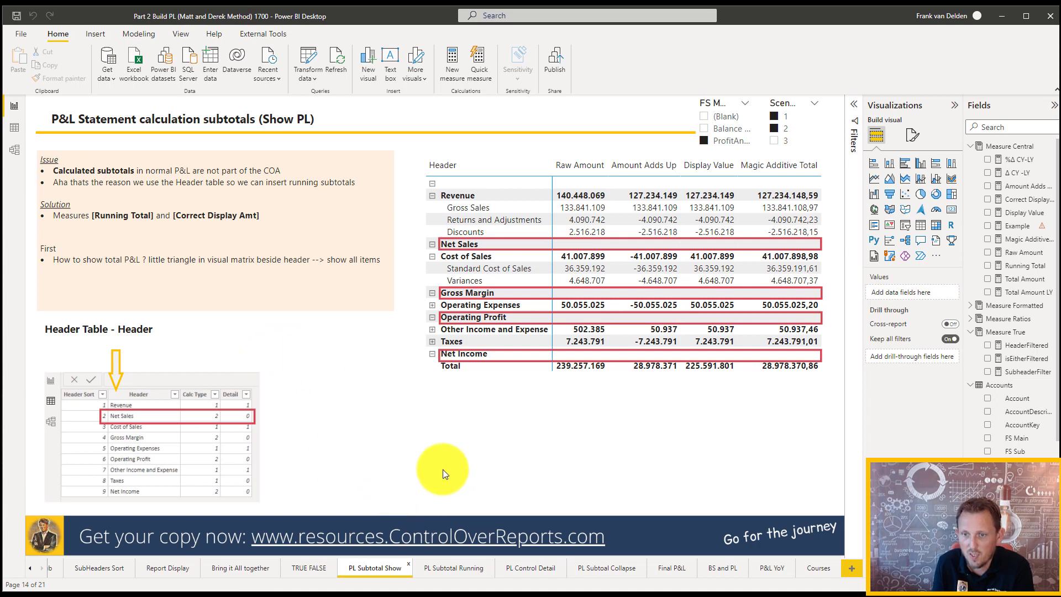
left_click(455, 570)
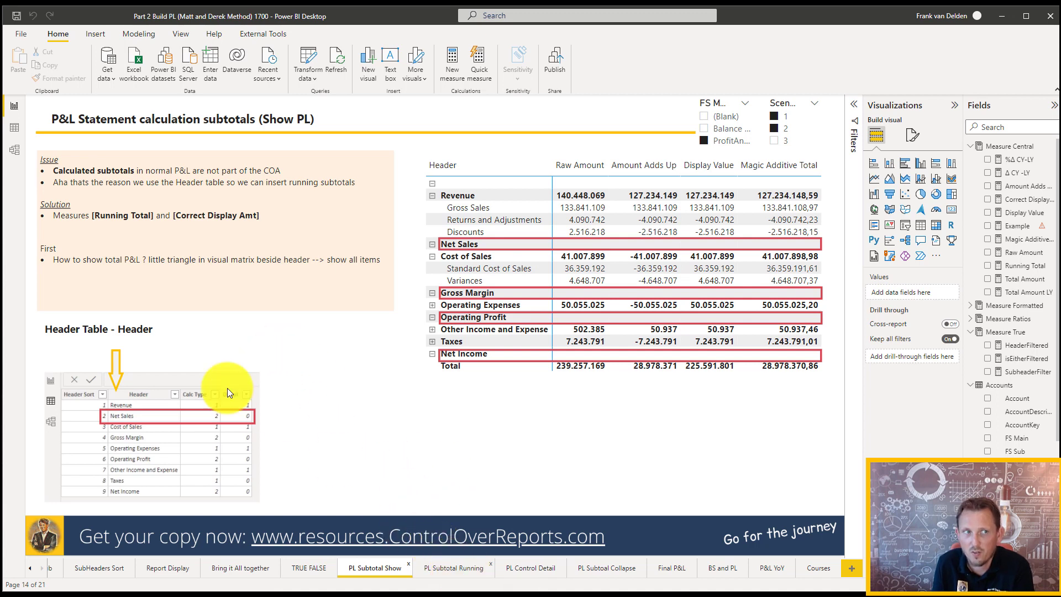
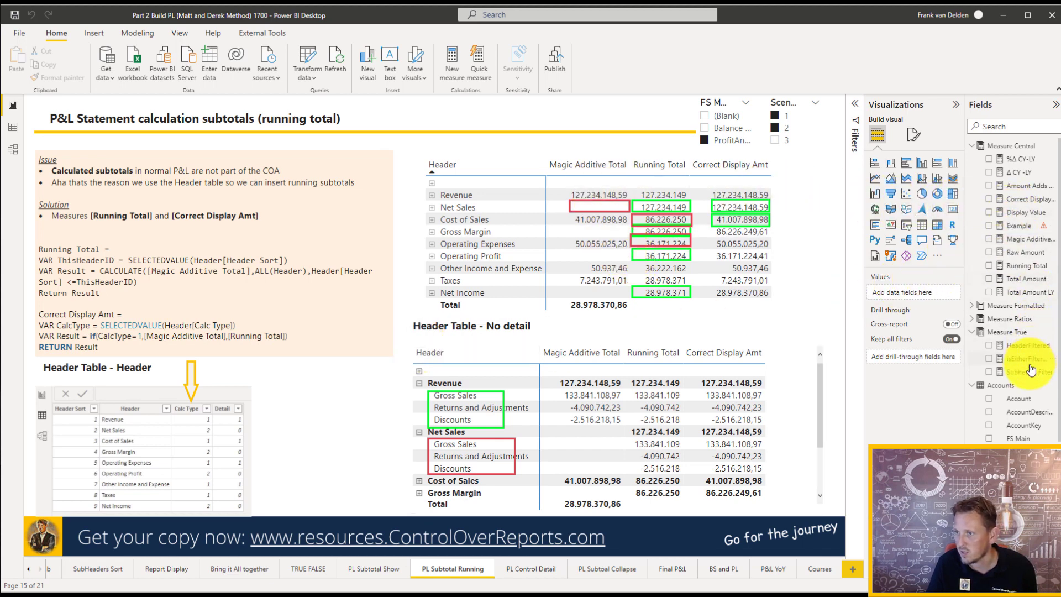
- Open the Running Total measure for the upper matrix and highlight its ThisHeaderID line and the CALCULATE block
left_click(736, 309)
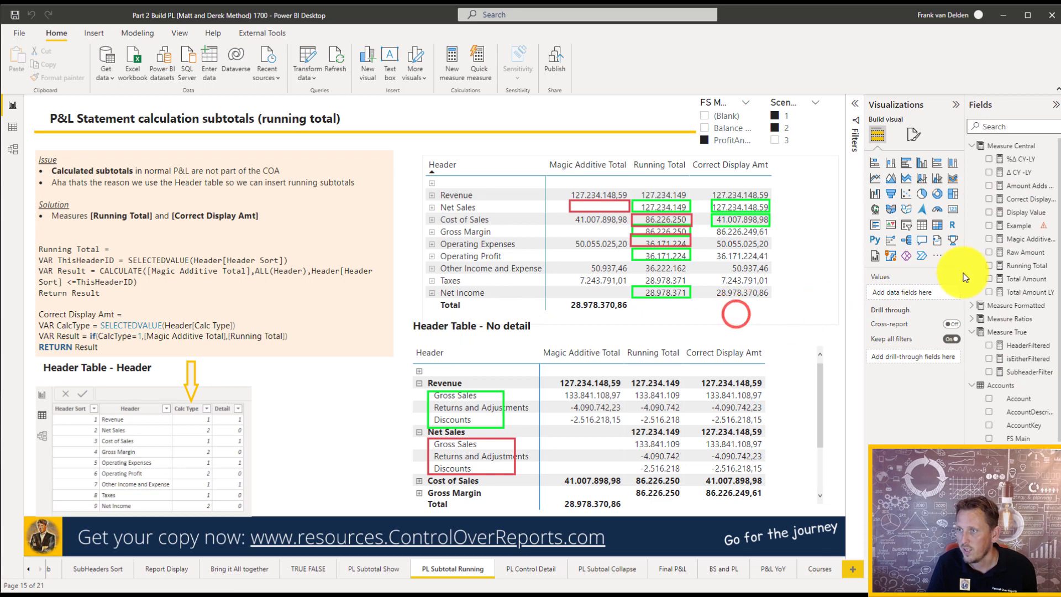
left_click(1024, 266)
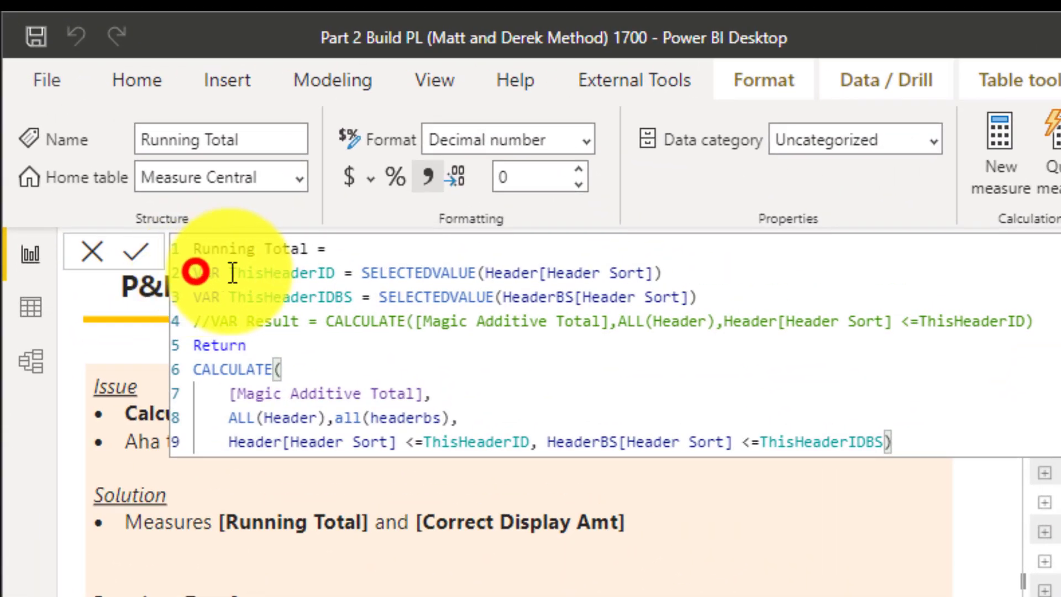
left_click_drag(93, 130, 245, 130)
left_click_drag(681, 271, 689, 270)
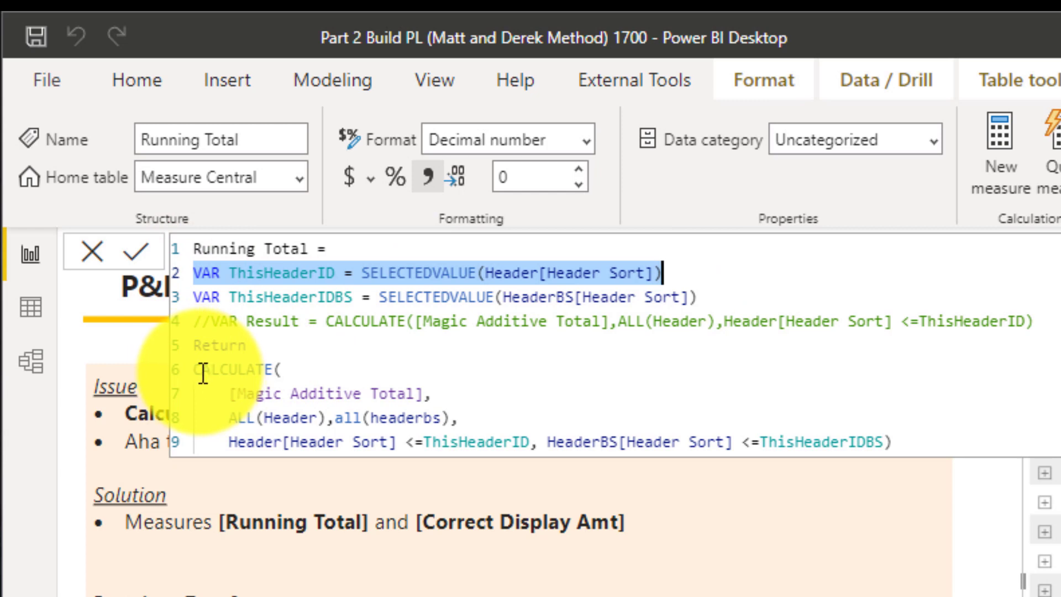
left_click_drag(200, 370, 911, 442)
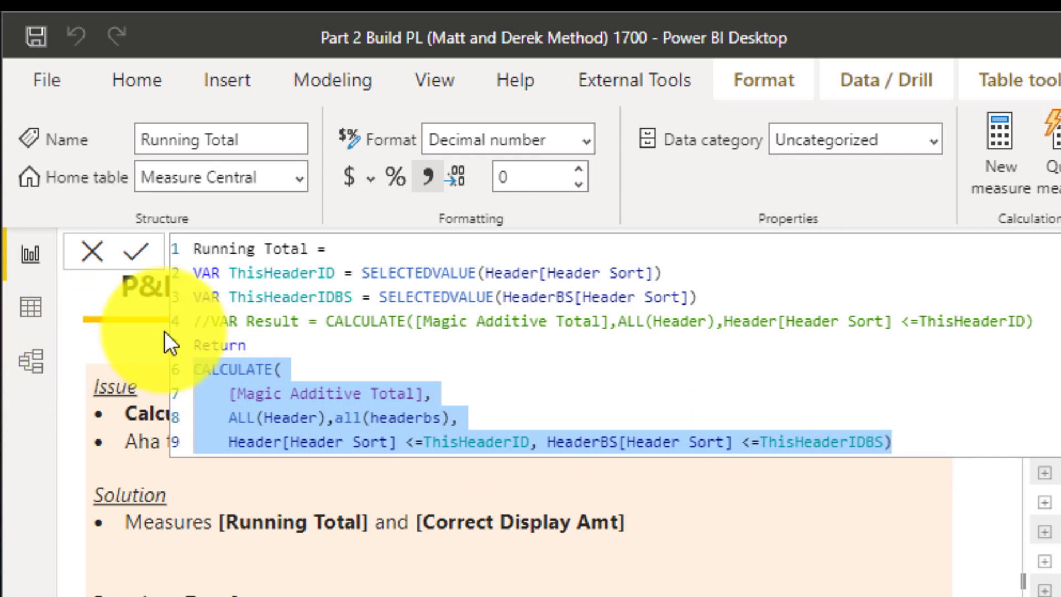
- Highlight the ThisHeaderID variable name and its Header[Header Sort] argument in the Running Total formula
left_click(230, 272)
left_click_drag(231, 272, 340, 268)
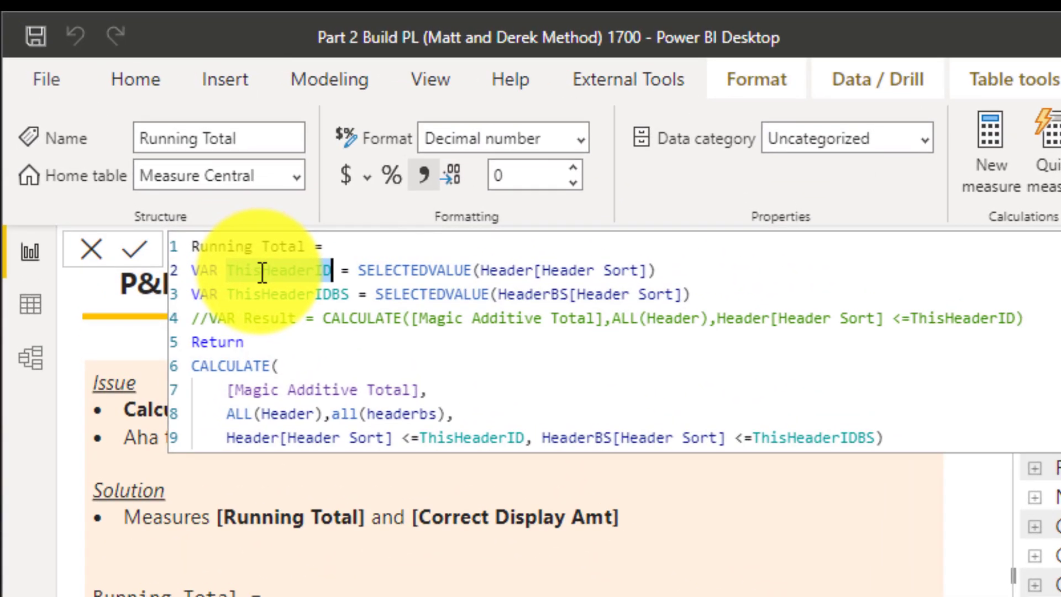
left_click_drag(263, 272, 233, 271)
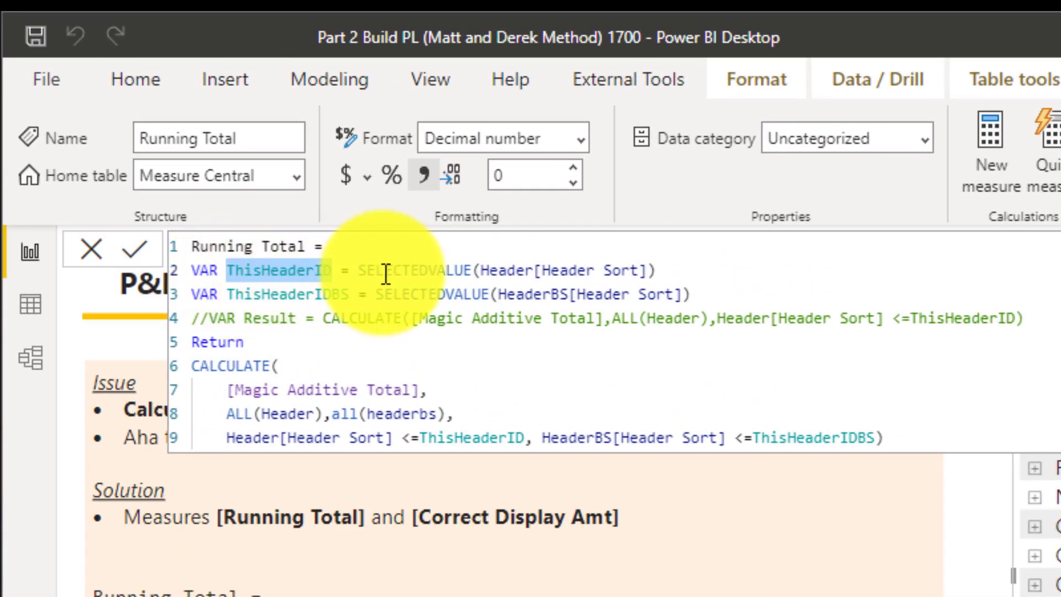
left_click_drag(481, 271, 593, 272)
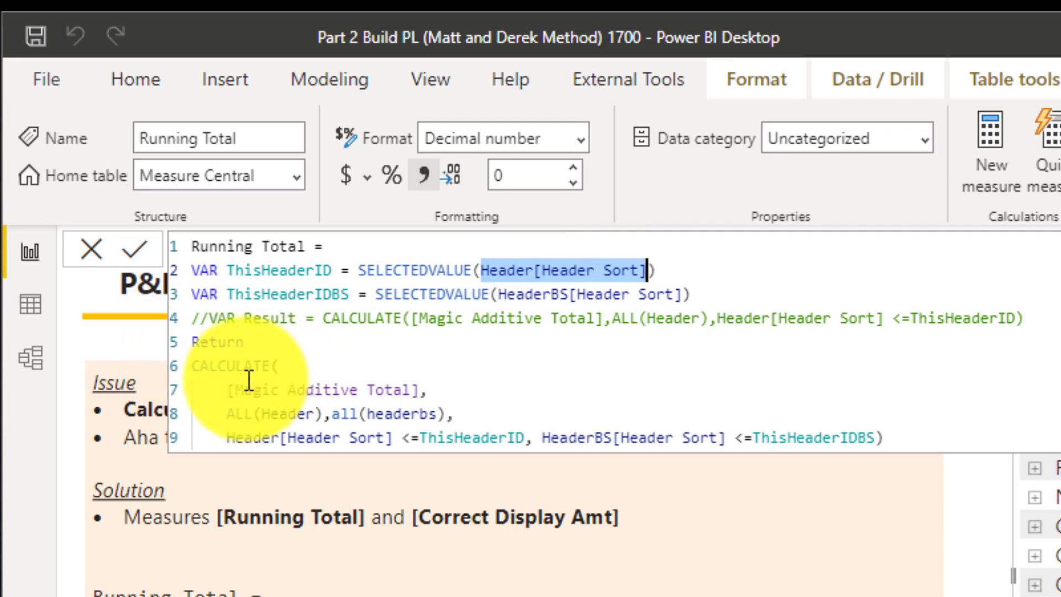
- Highlight [Magic Additive Total], ALL(Header) and the Header[Header Sort] <=ThisHeaderID filter within Running Total's CALCULATE, then collapse the formula editor
left_click_drag(191, 361, 296, 391)
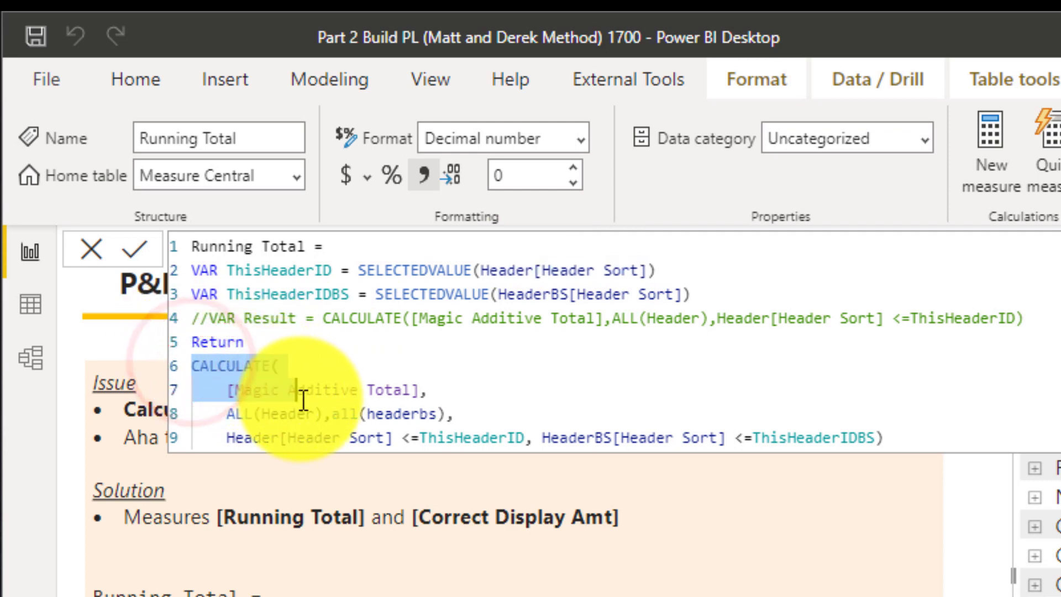
left_click(226, 390)
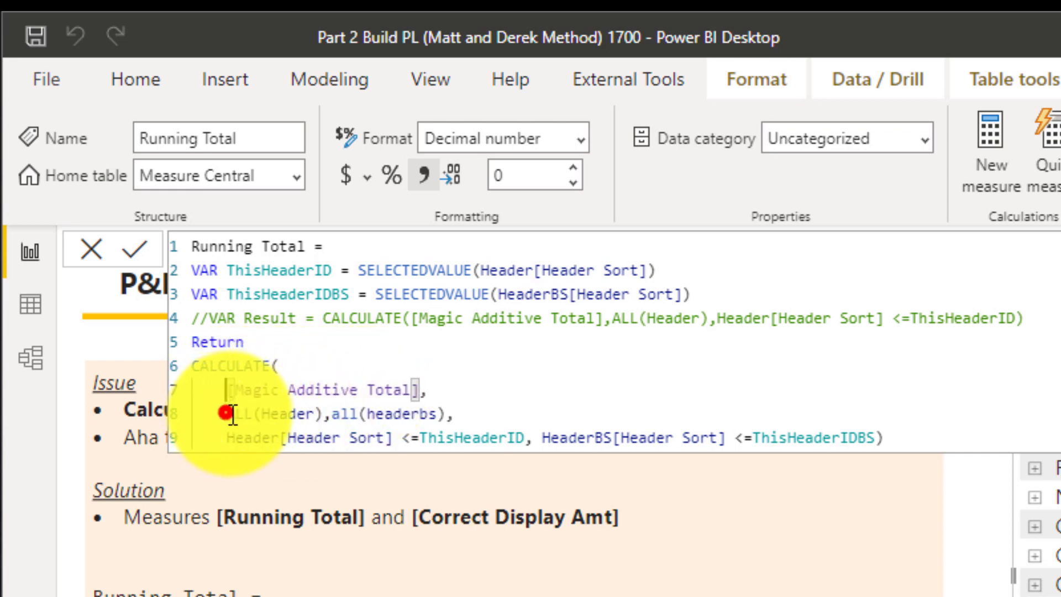
left_click_drag(226, 413, 892, 436)
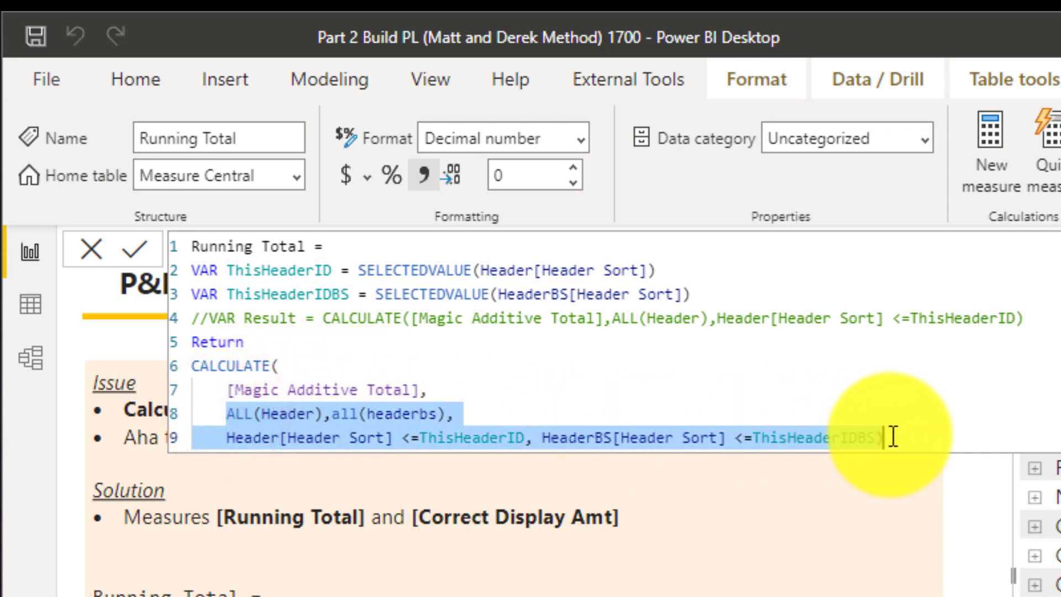
left_click(442, 389)
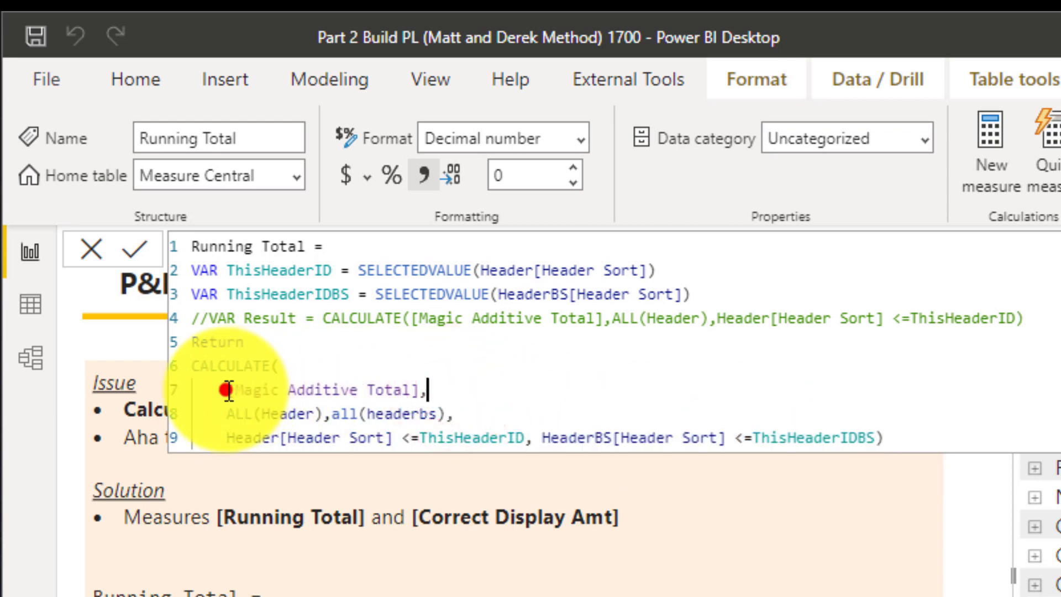
left_click_drag(227, 389, 412, 389)
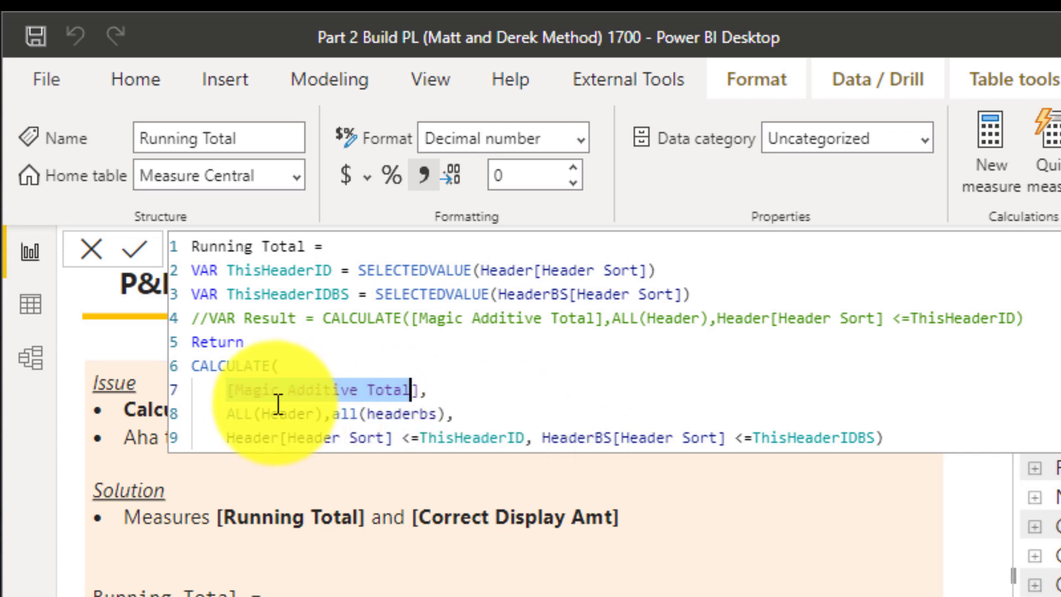
left_click_drag(229, 410, 322, 409)
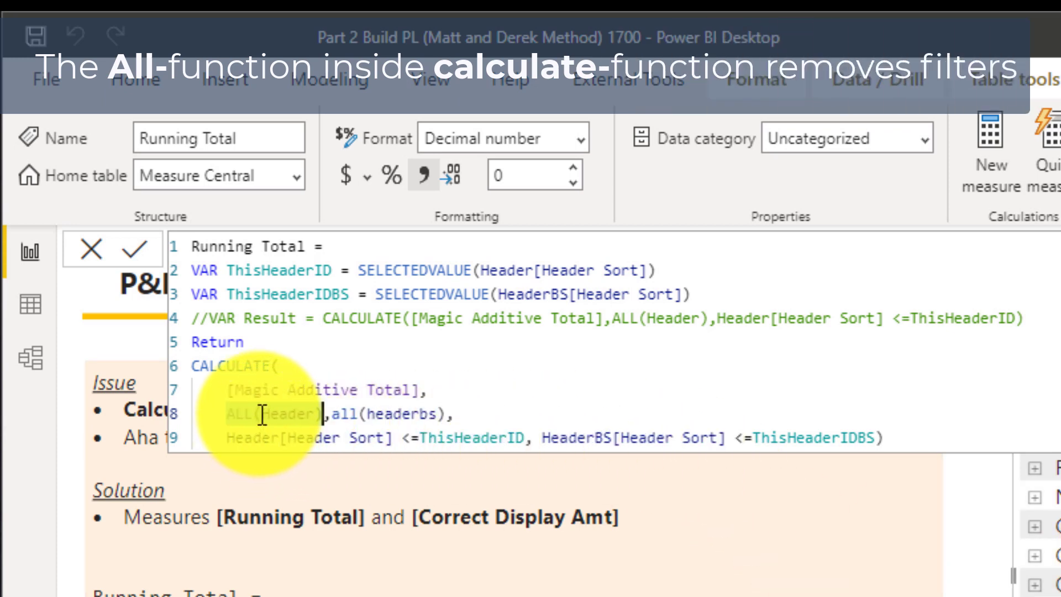
left_click_drag(225, 436, 526, 436)
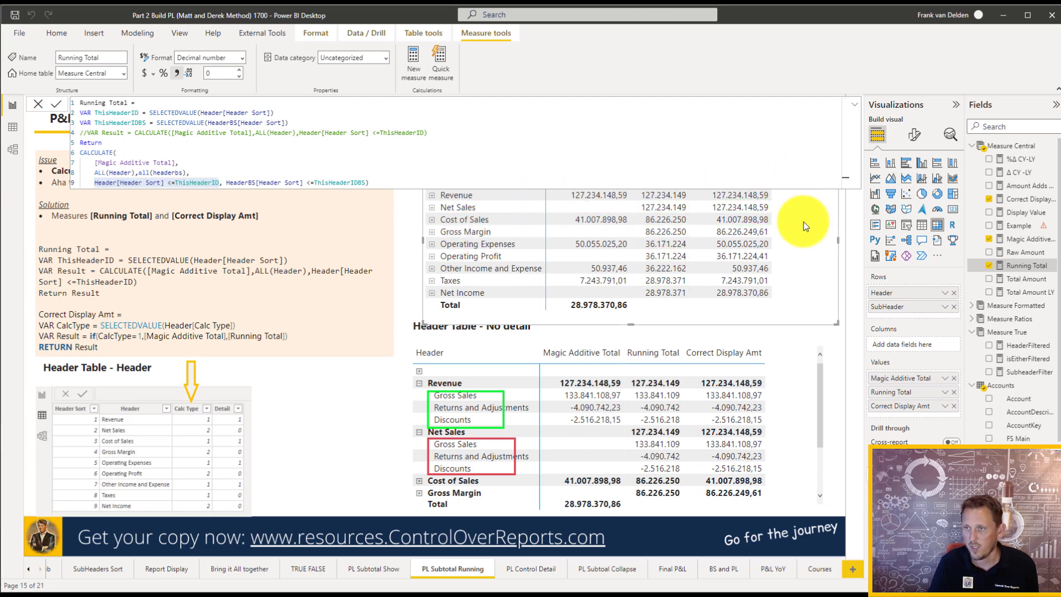
left_click(853, 107)
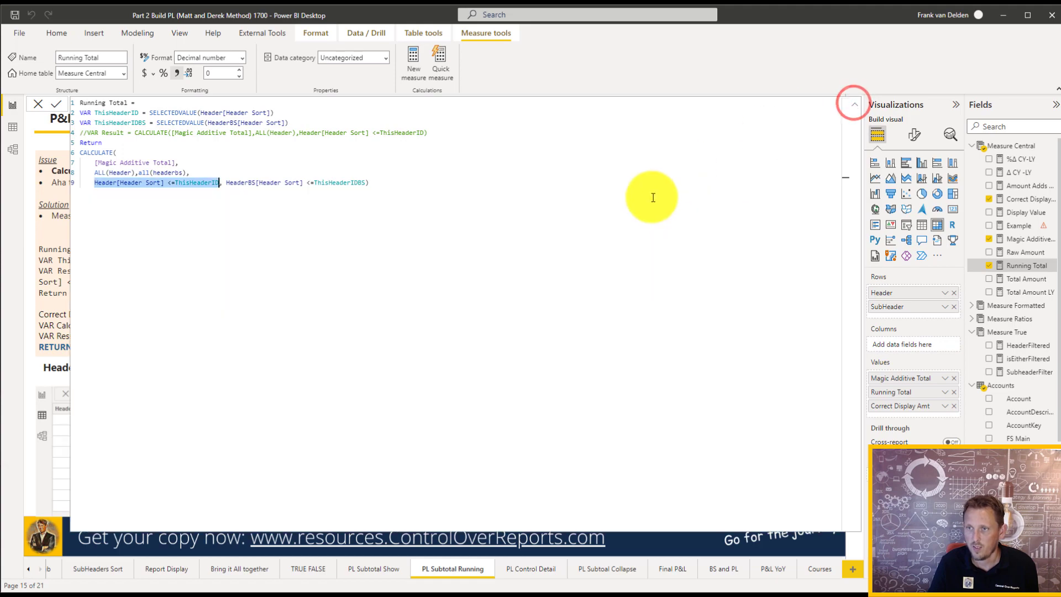
left_click(860, 106)
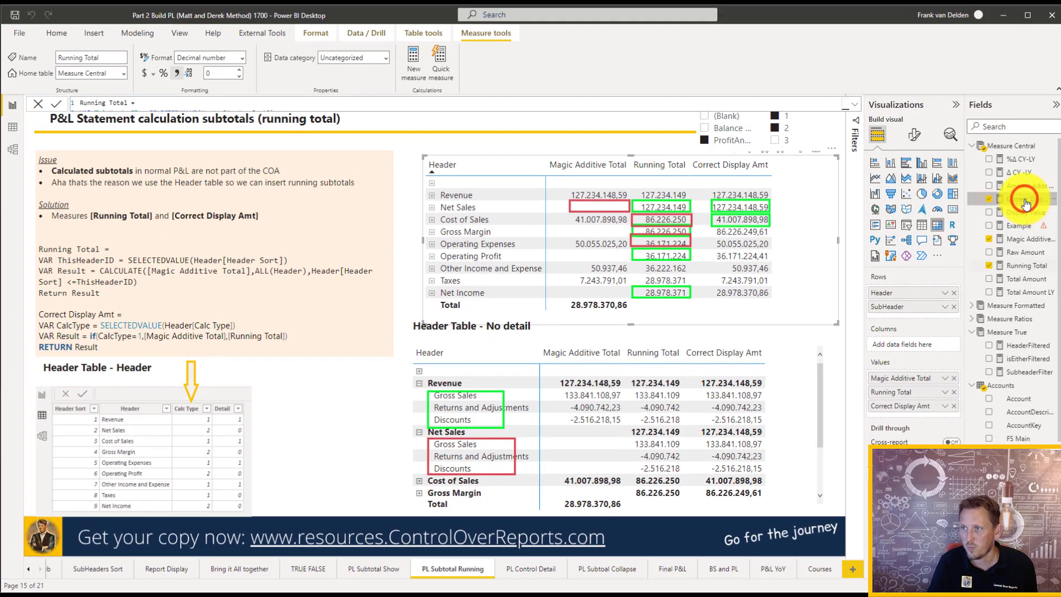
- Open the Correct Display Amt formula and highlight its IF expression, SELECTEDVALUE(Header[Calc Type]) and the CalcType=1 condition
left_click(1024, 201)
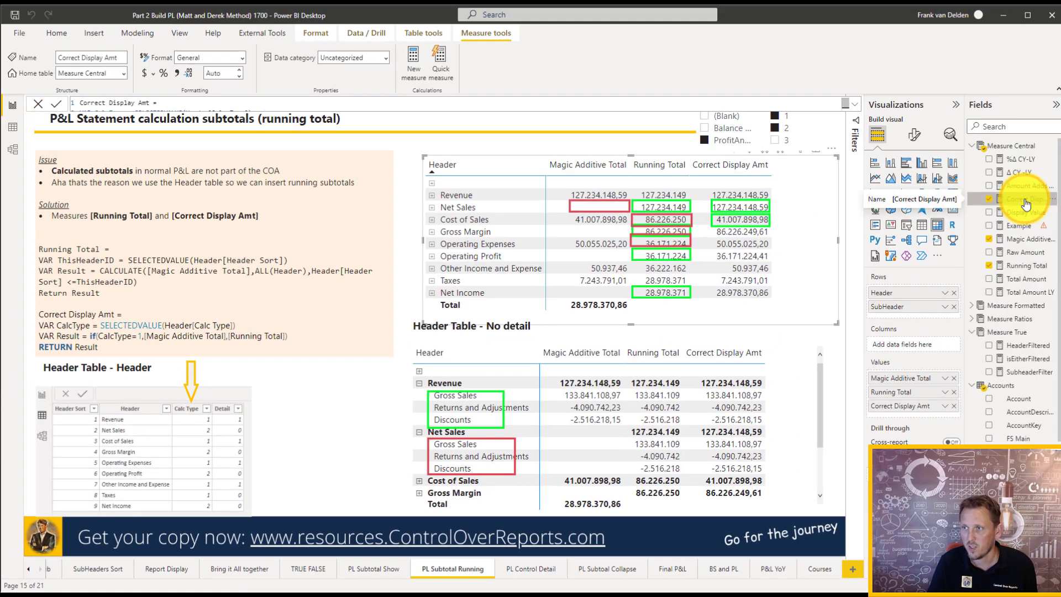
left_click(857, 107)
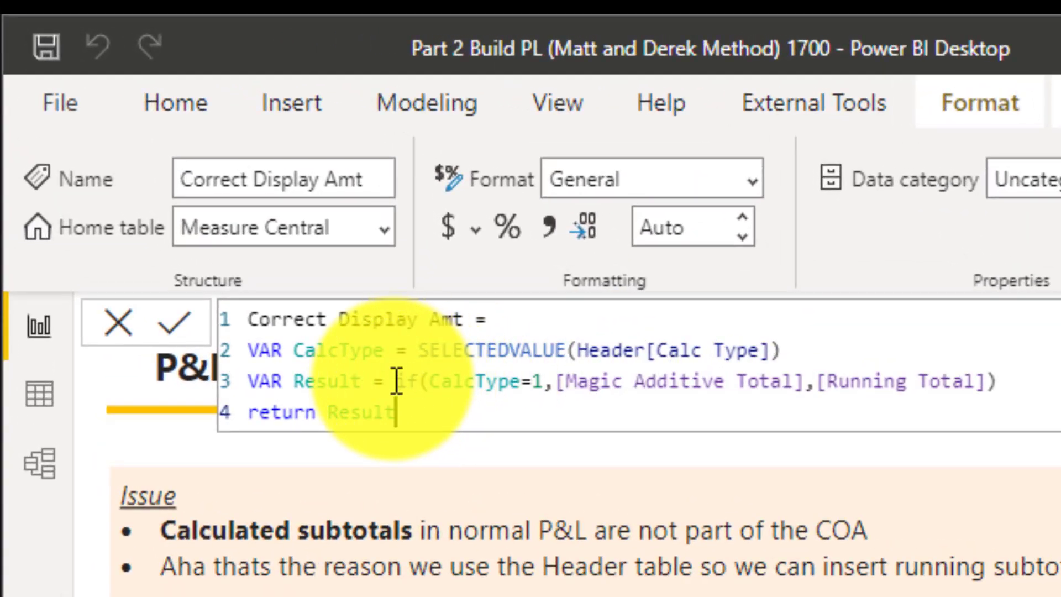
left_click_drag(393, 381, 1011, 384)
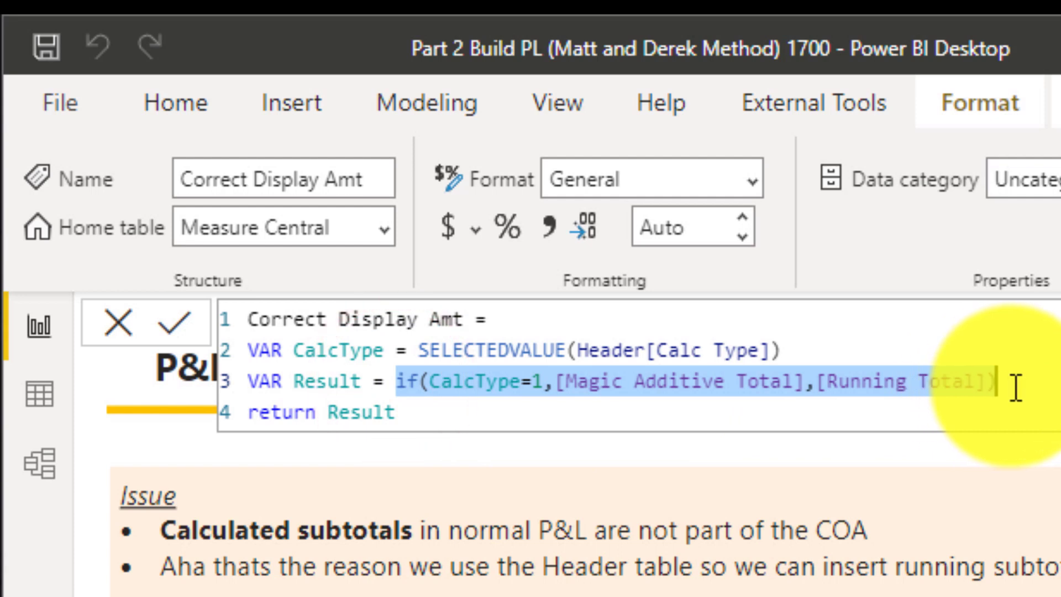
left_click_drag(418, 350, 781, 349)
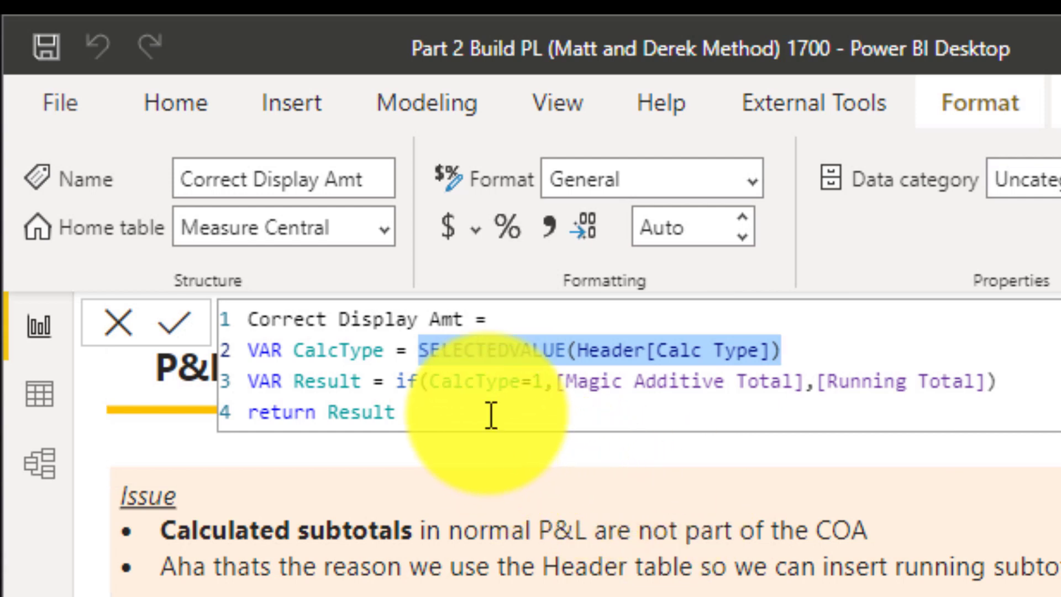
double_click(431, 380)
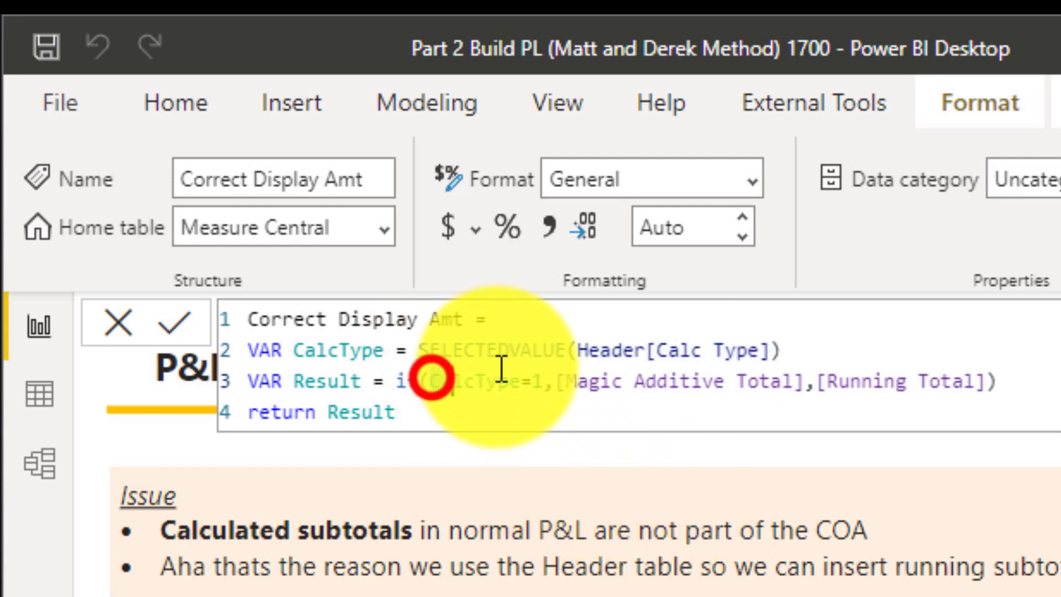
left_click(555, 367, "shift")
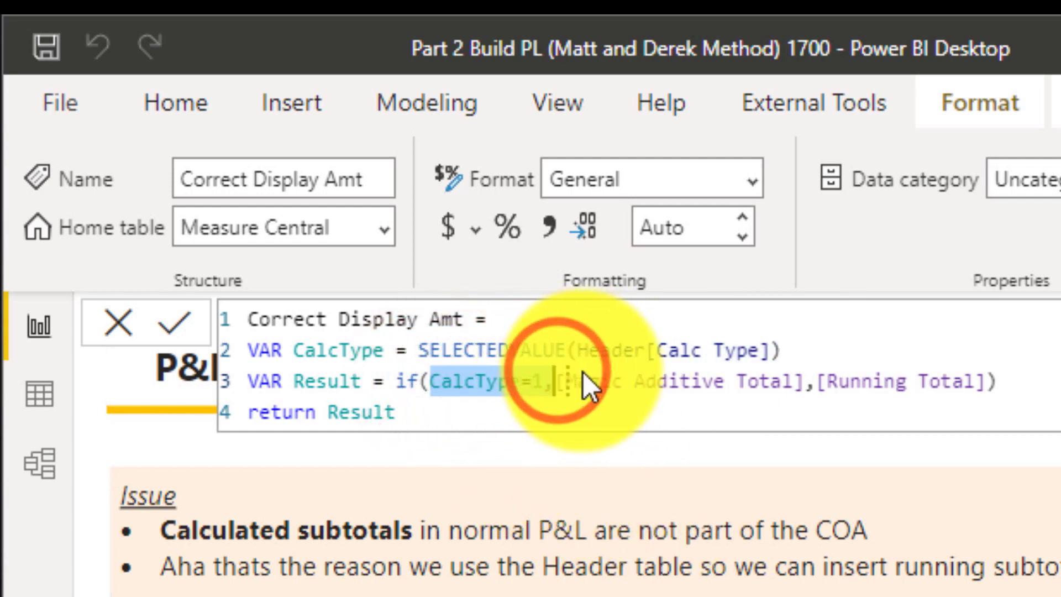
left_click_drag(682, 372, 682, 376)
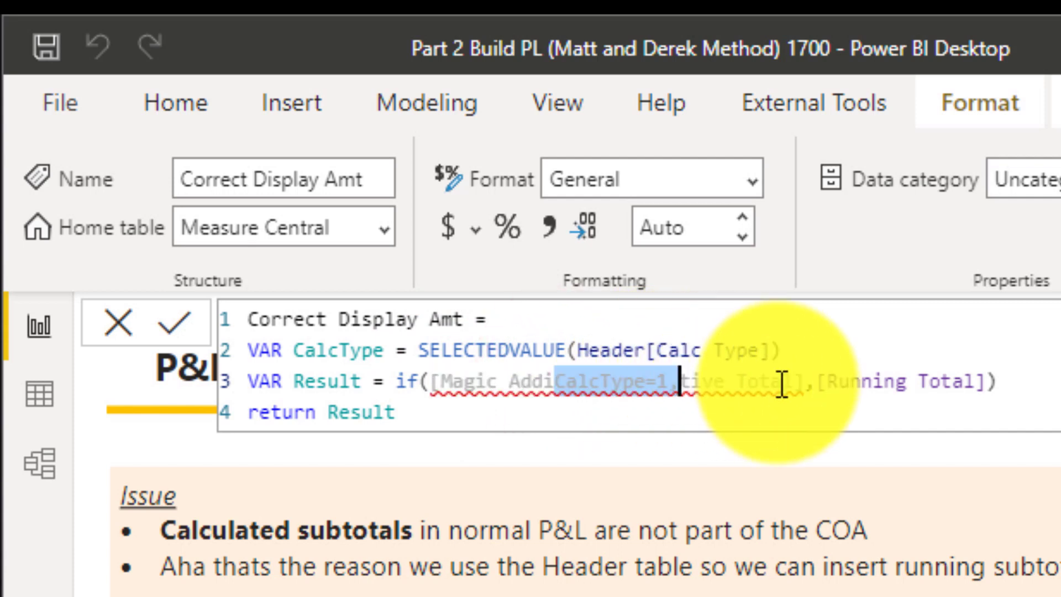
left_click(872, 386)
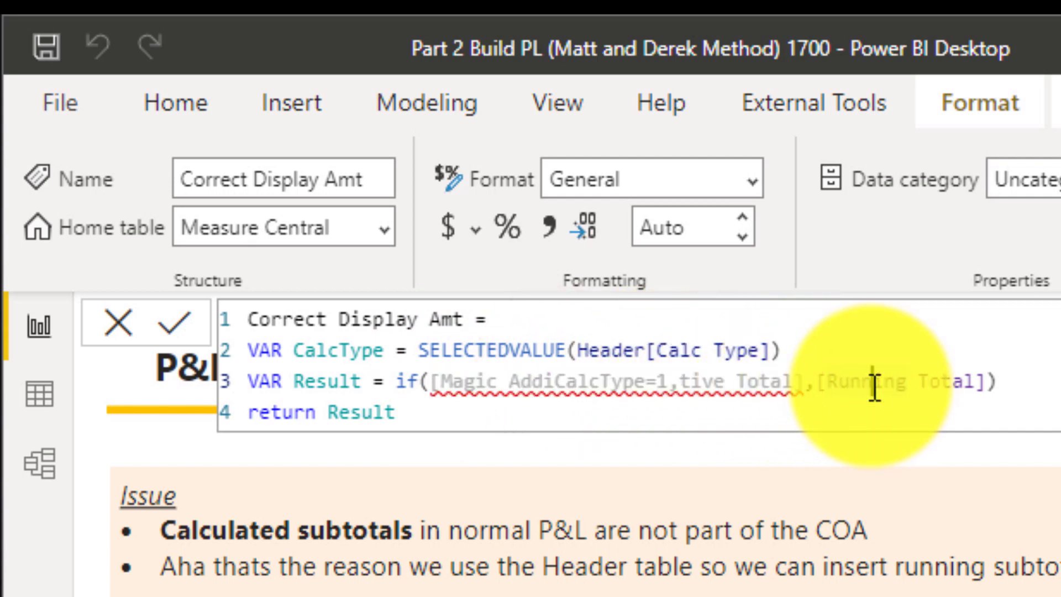
key("ctrl+z")
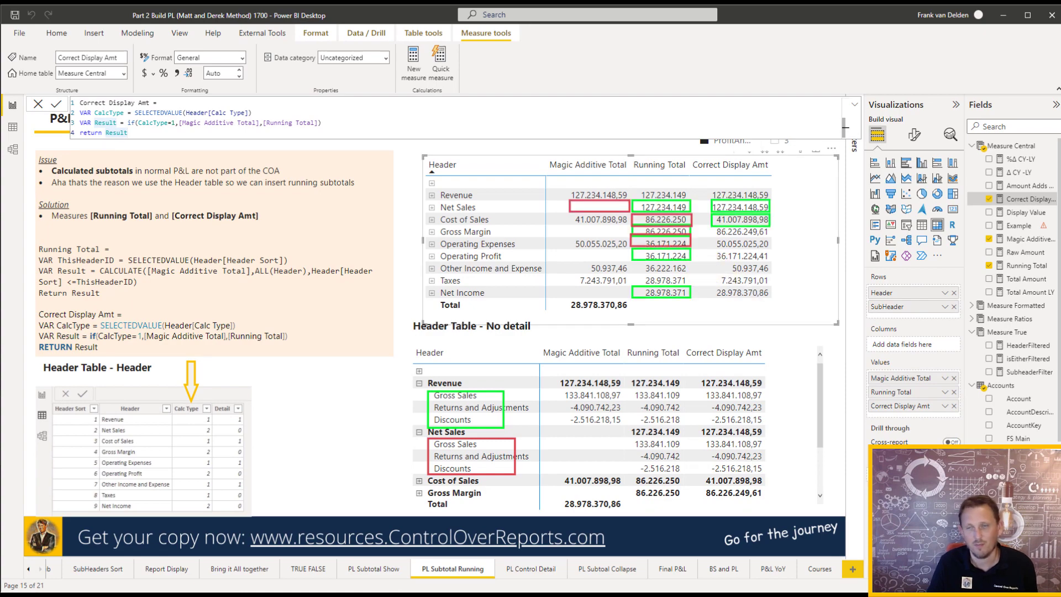
- Expand Net Sales in the upper matrix to view its subheader rows, and collapse it again
left_click(496, 371)
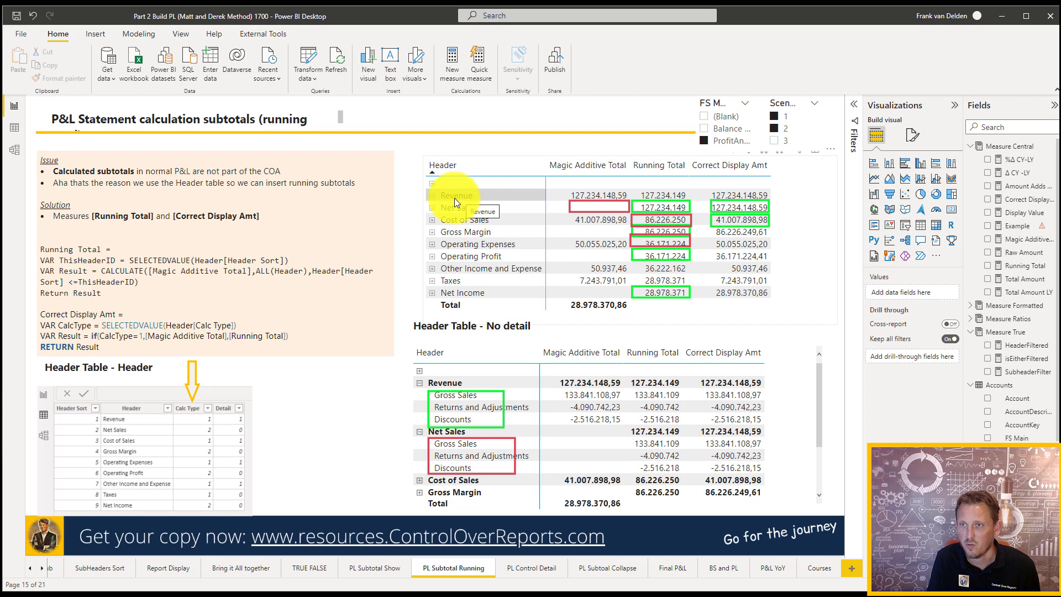
left_click(432, 208)
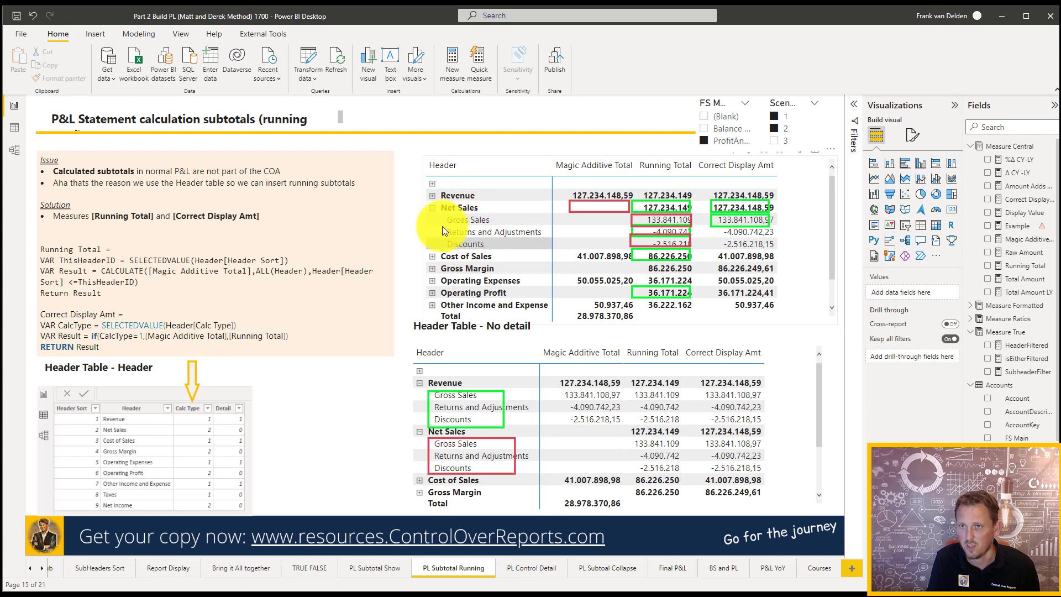
left_click(433, 209)
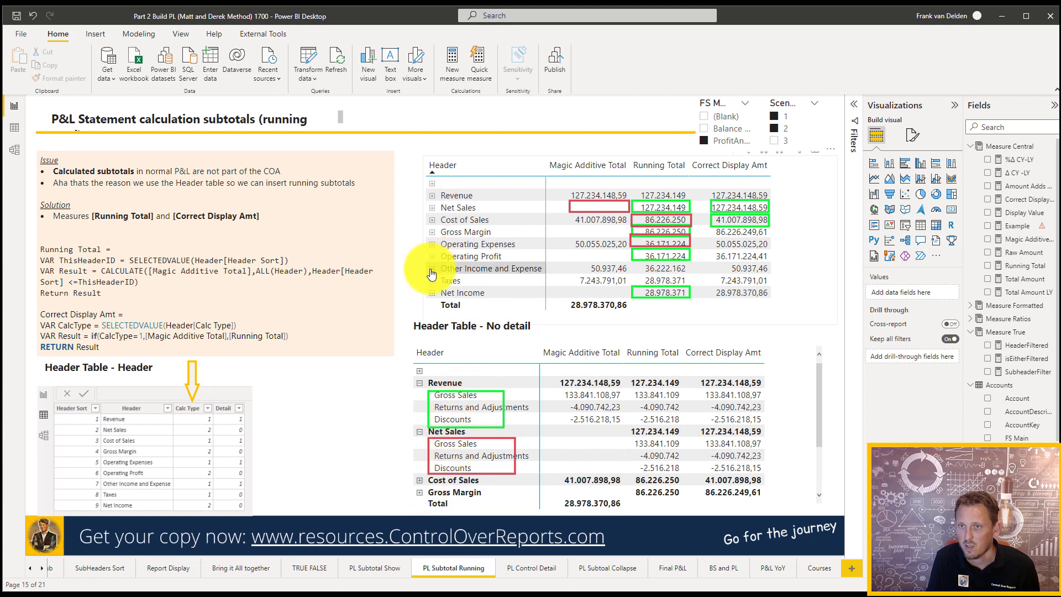
- Expand Net Income in the upper matrix, look through its subheader rows, and collapse it again
left_click(434, 293)
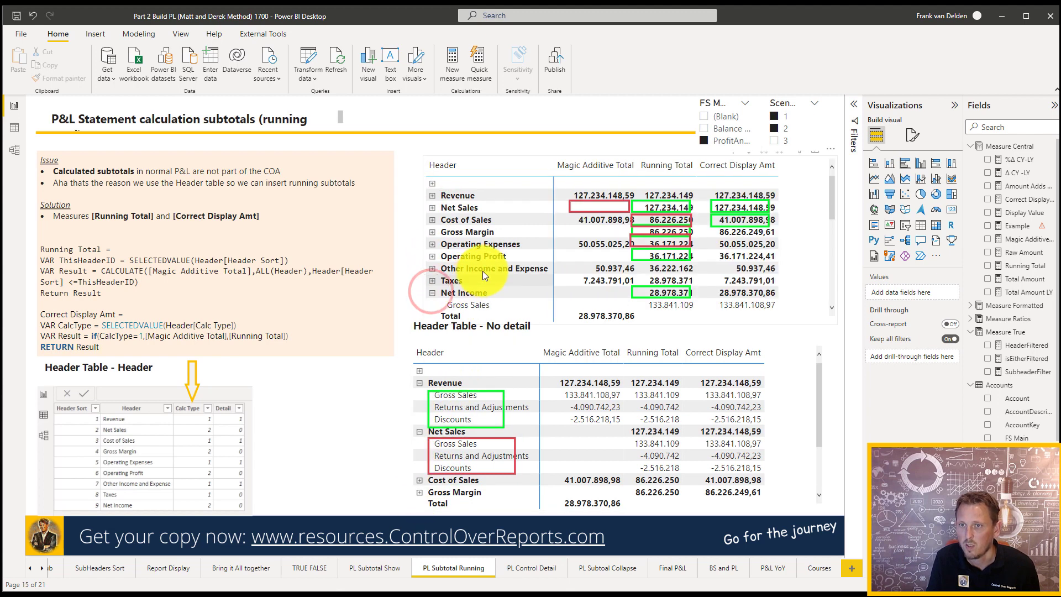
scroll(484, 274, "down", 3)
scroll(485, 241, "down", 4)
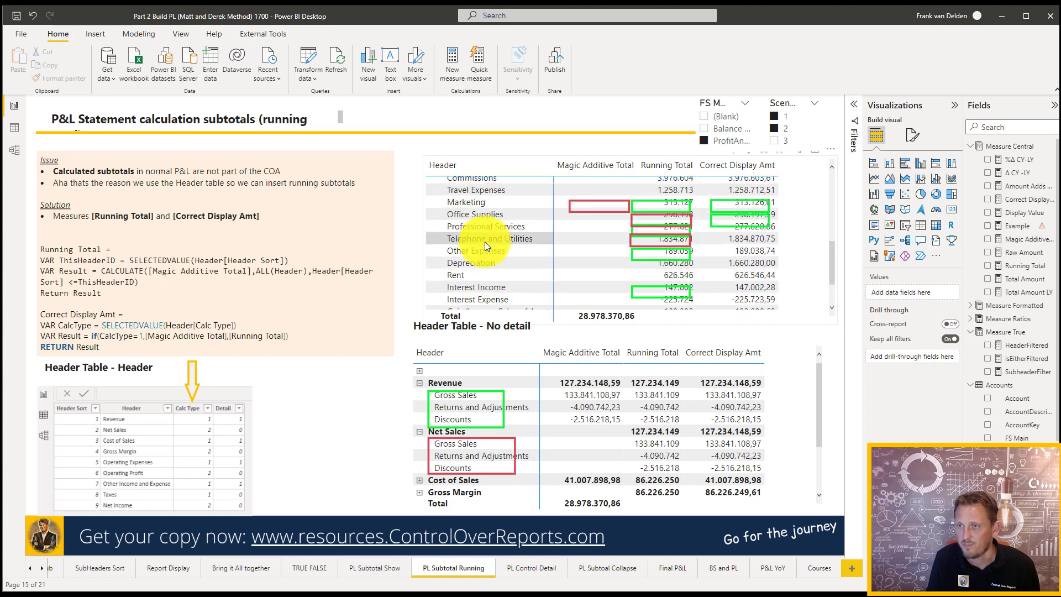
scroll(485, 241, "up", 3)
scroll(485, 241, "up", 5)
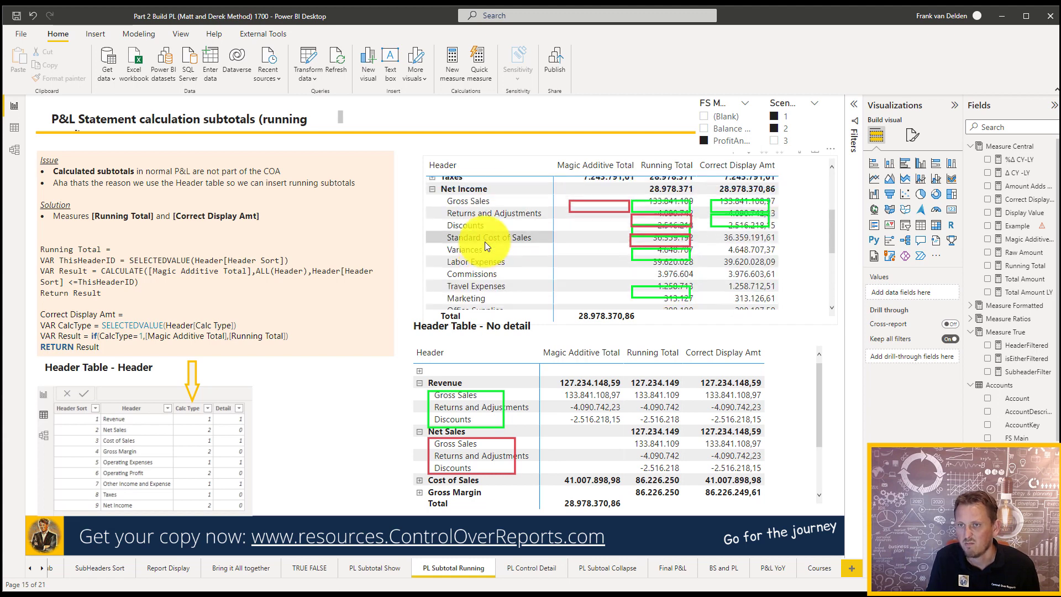
left_click(433, 270)
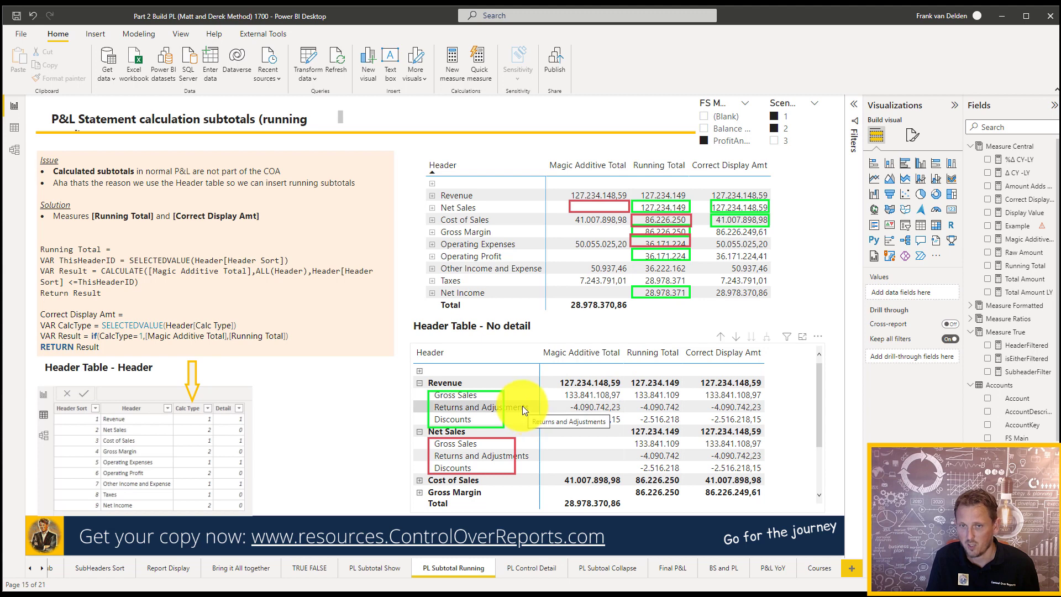
- View the PL Control Detail page, continue to PL Subtoal Collapse, and highlight Blank() in the Total Amount notes
left_click(531, 567)
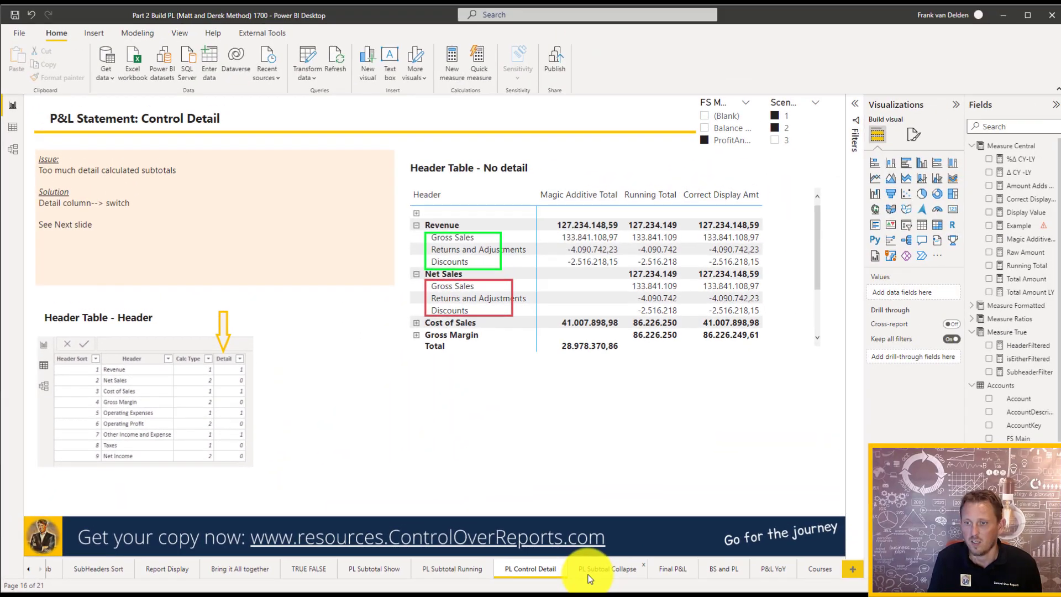
left_click(588, 574)
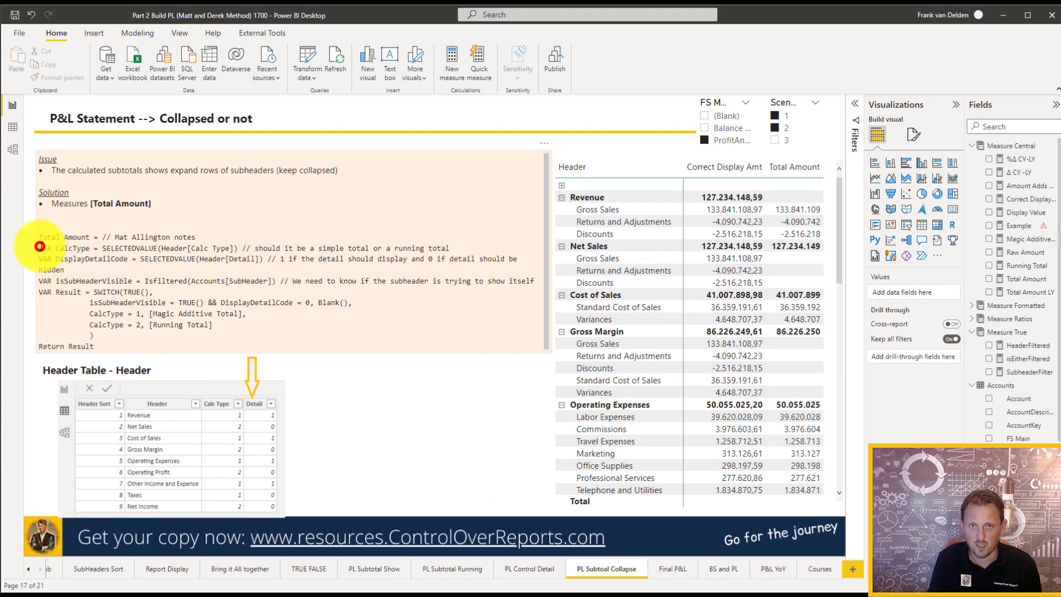
left_click_drag(40, 246, 83, 247)
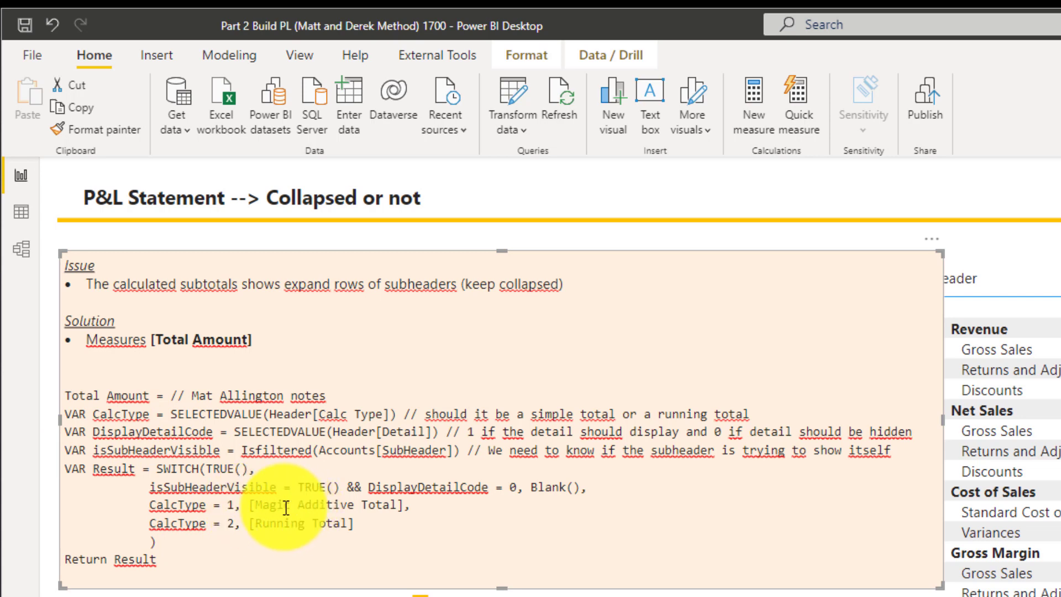
left_click_drag(529, 487, 575, 486)
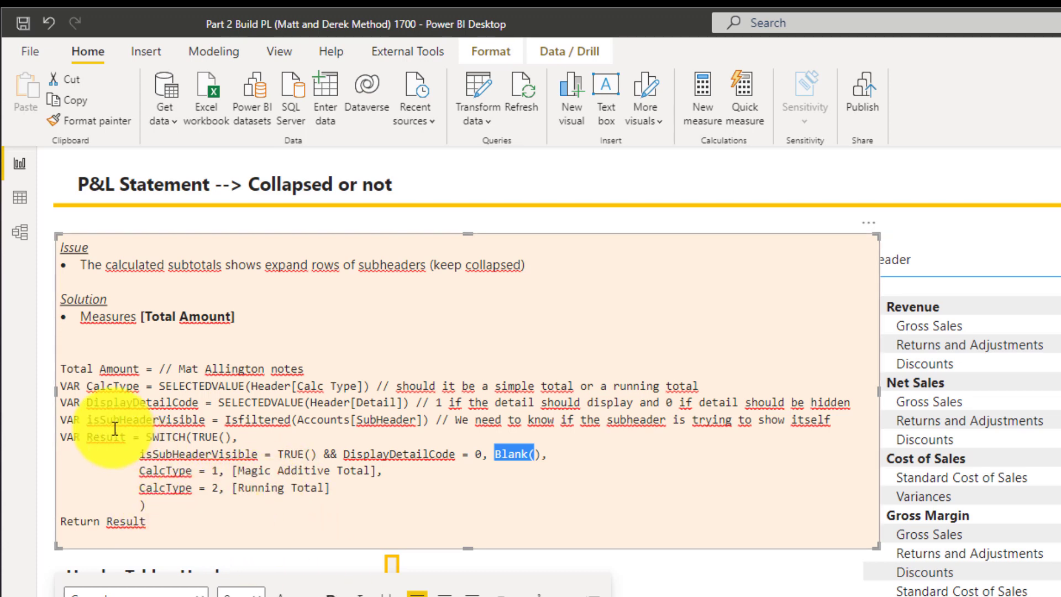
- Highlight Header[Calc Type] in the notes' CalcType line and SELECTEDVALUE in DisplayDetailCode, and point out Isfiltered in isSubHeaderVisible
left_click_drag(67, 385, 371, 386)
left_click(255, 388)
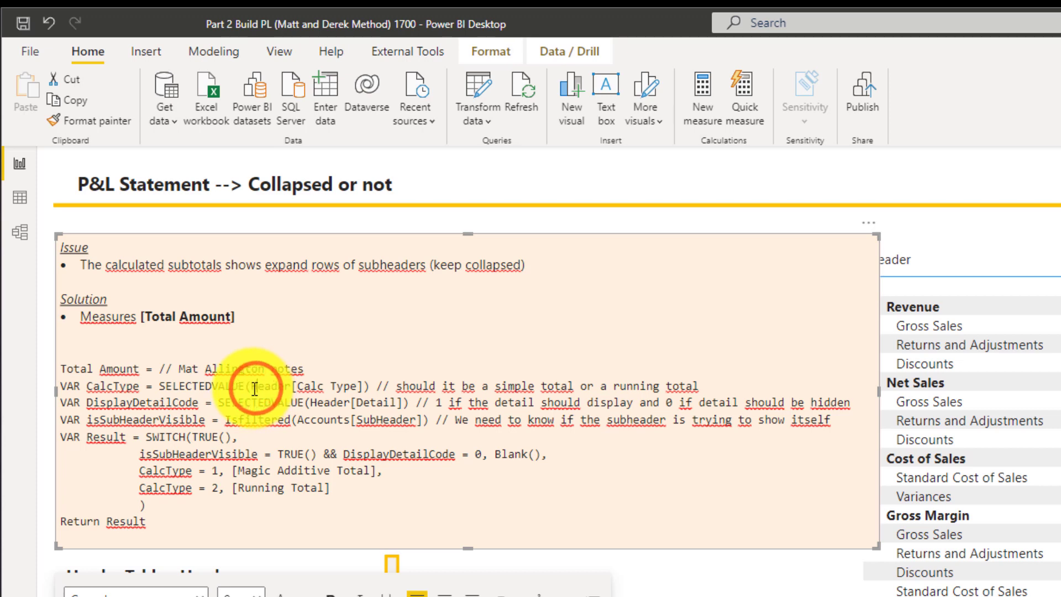
left_click_drag(255, 388, 357, 386)
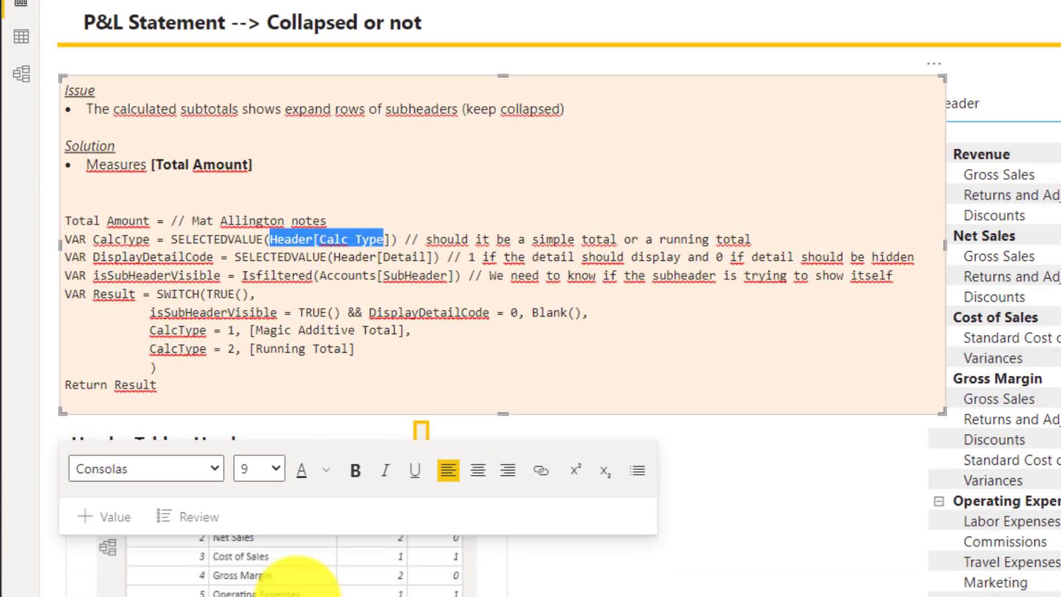
left_click(618, 549)
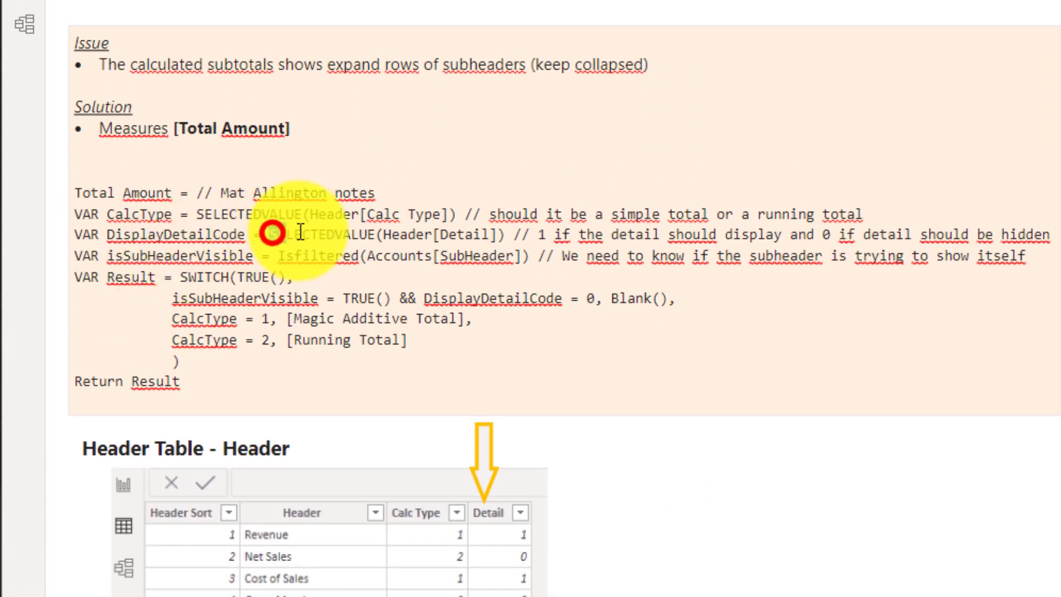
double_click(273, 232)
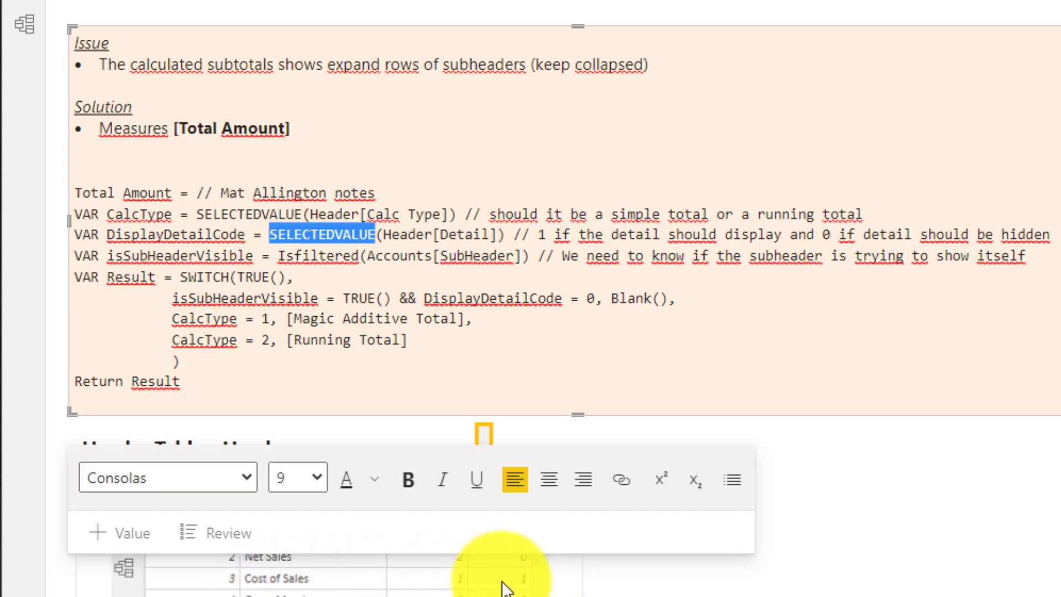
left_click(324, 260)
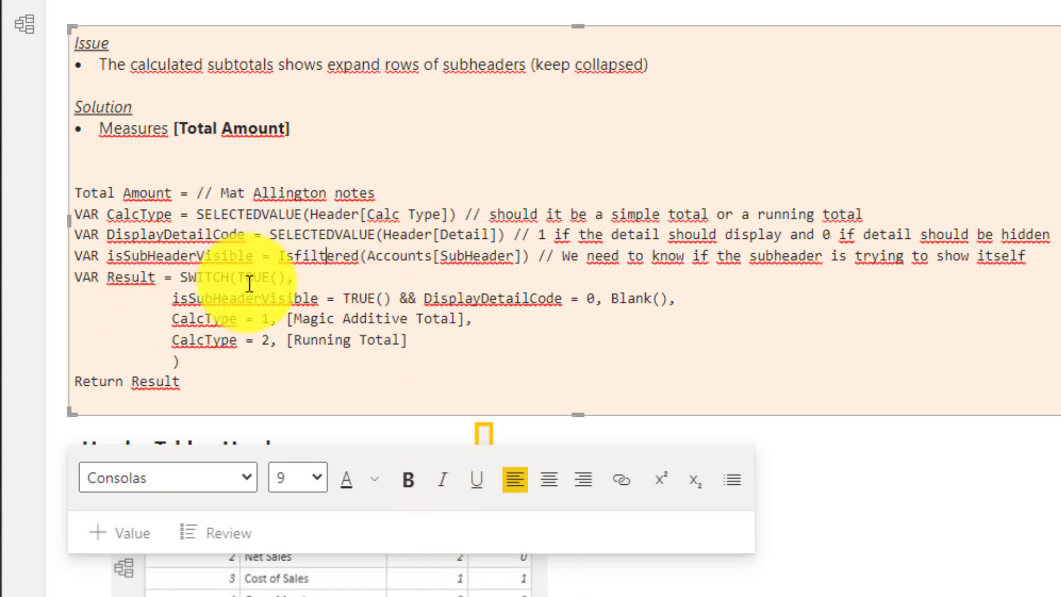
- Highlight SWITCH(TRUE()) in the Total Amount notes and the start of each of its three conditions
left_click_drag(181, 278, 285, 277)
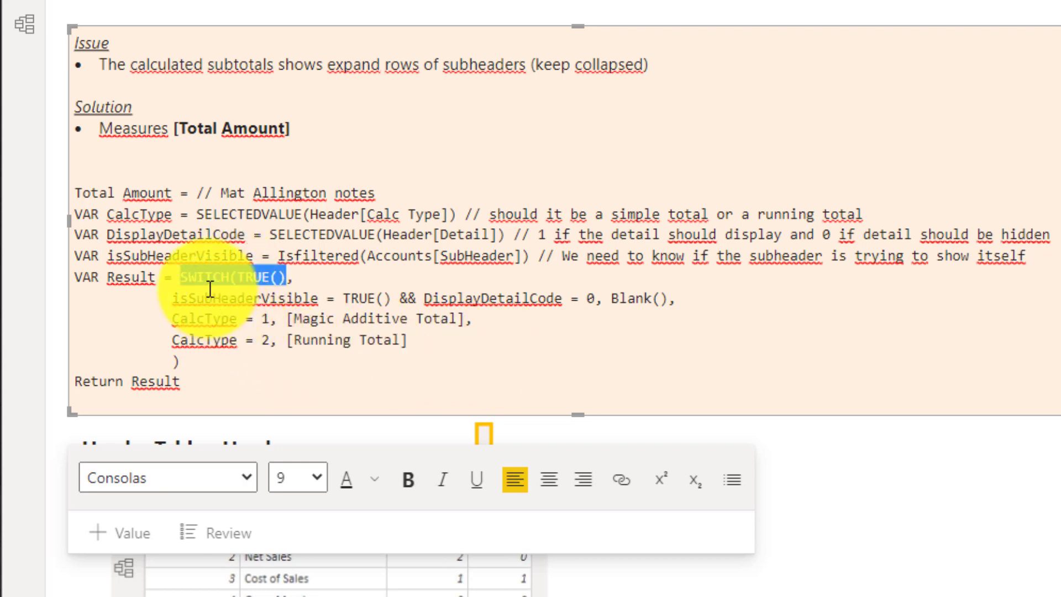
left_click_drag(171, 298, 256, 298)
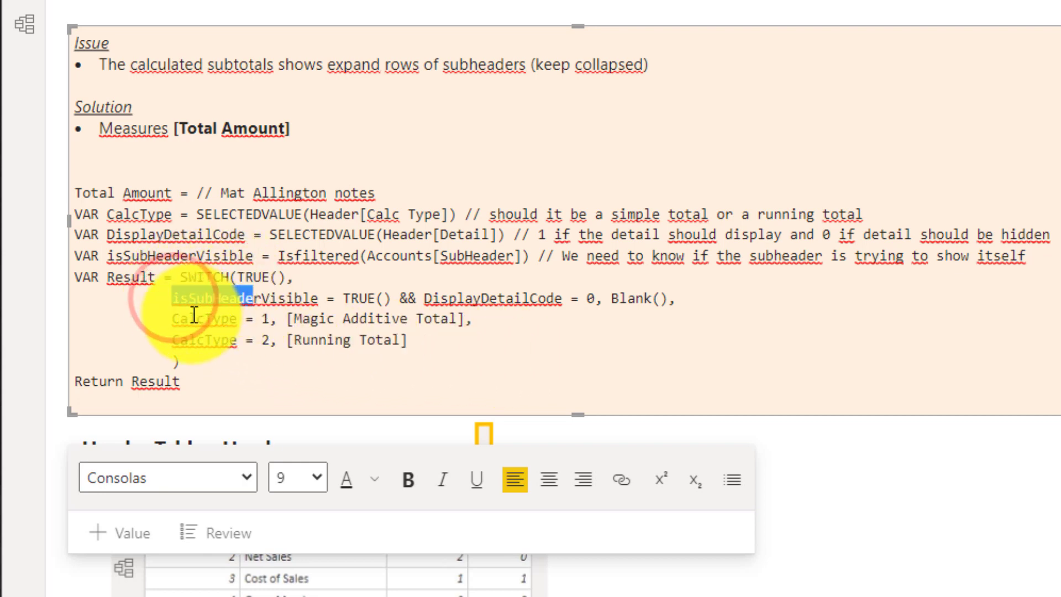
left_click_drag(172, 319, 230, 323)
left_click_drag(171, 341, 204, 341)
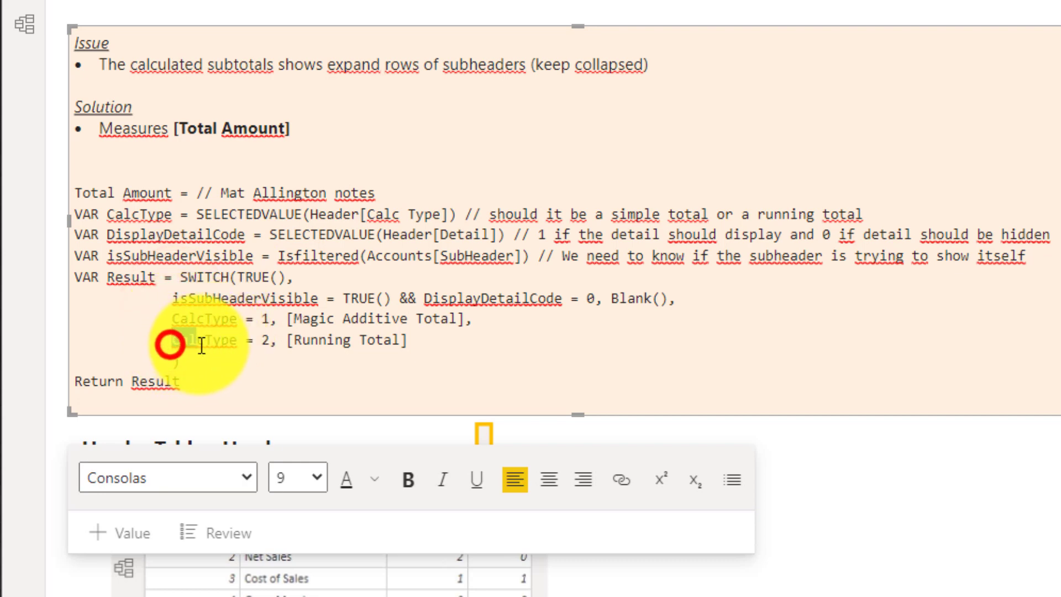
left_click(175, 319)
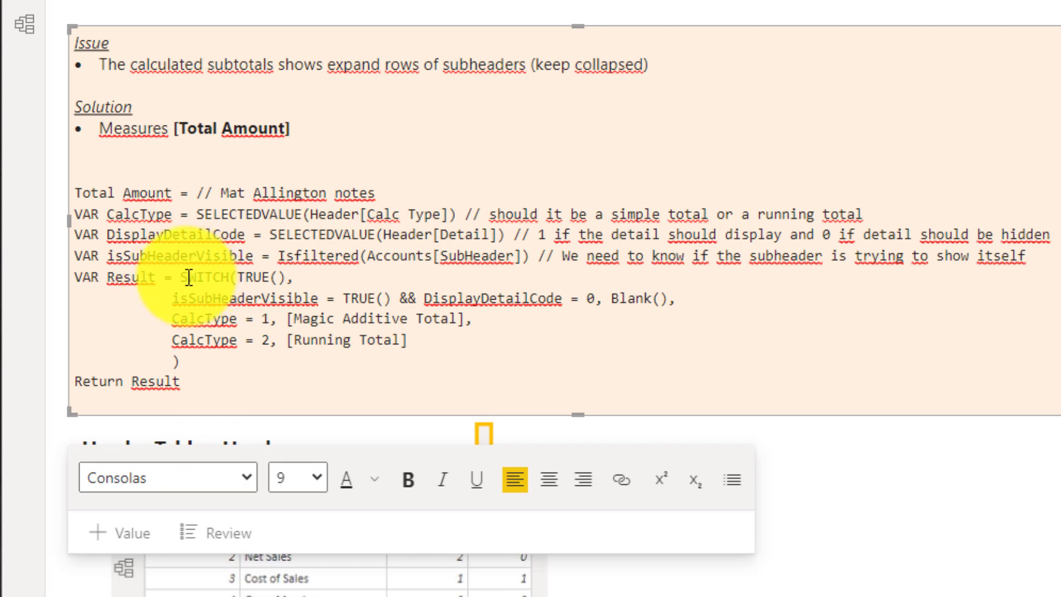
- Highlight the isSubHeaderVisible and DisplayDetailCode = 0 condition in the notes' SWITCH, together with its Blank() result
left_click_drag(171, 298, 579, 298)
left_click(347, 293)
double_click(587, 299)
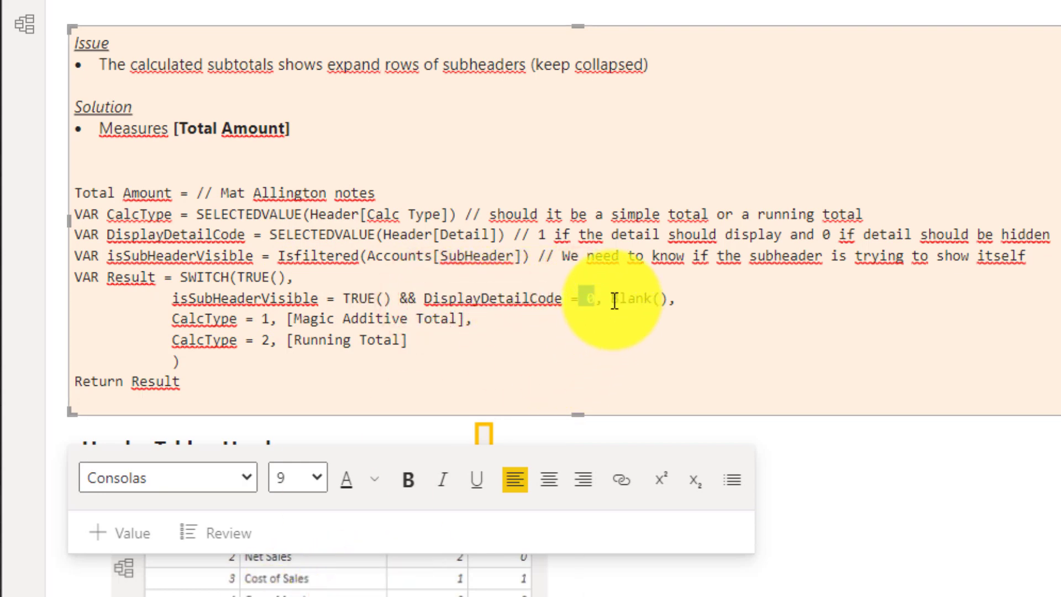
left_click_drag(610, 299, 666, 293)
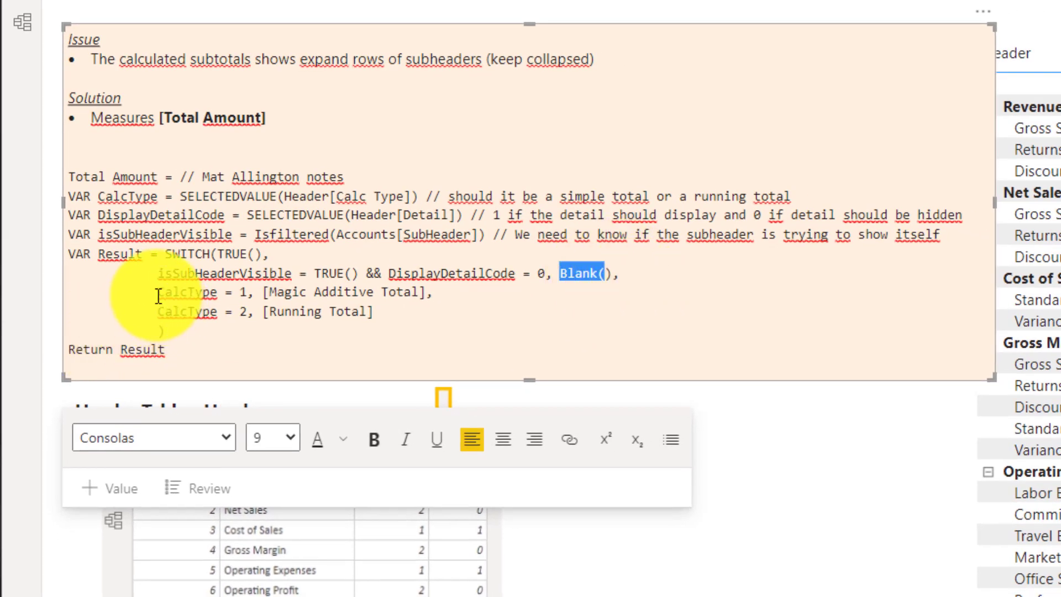
- Highlight [Magic Additive Total] for CalcType 1 and [Running Total] for CalcType 2 in the notes, and leave the text box
left_click_drag(158, 292, 425, 292)
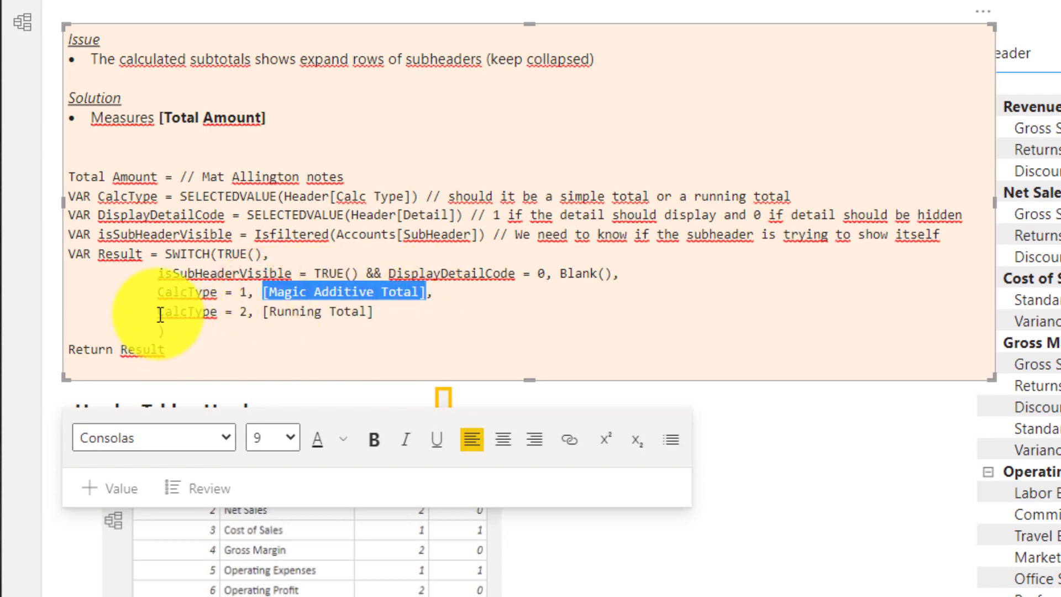
left_click_drag(157, 311, 372, 333)
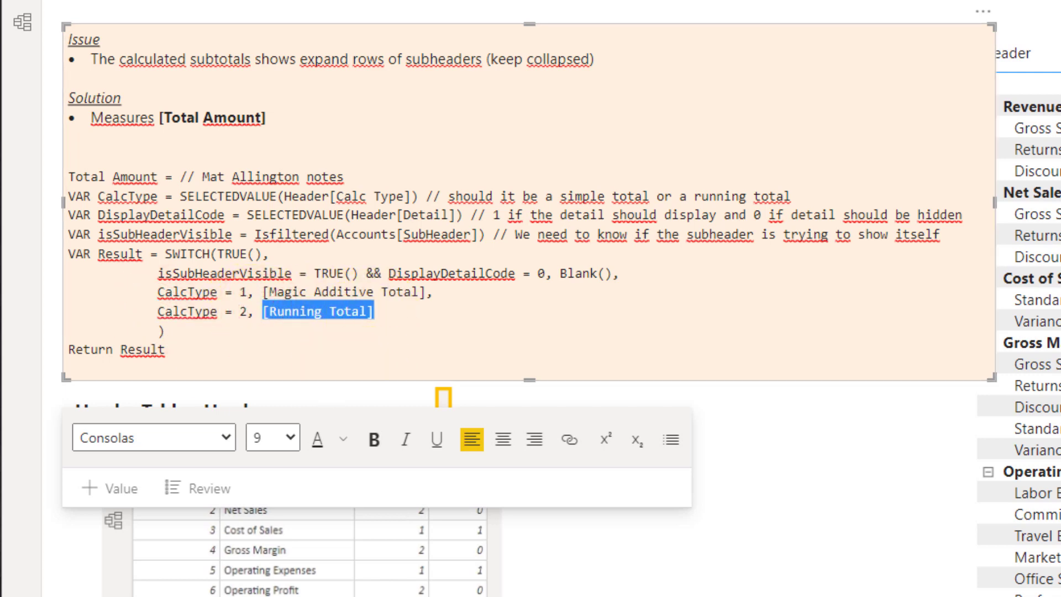
key("Escape")
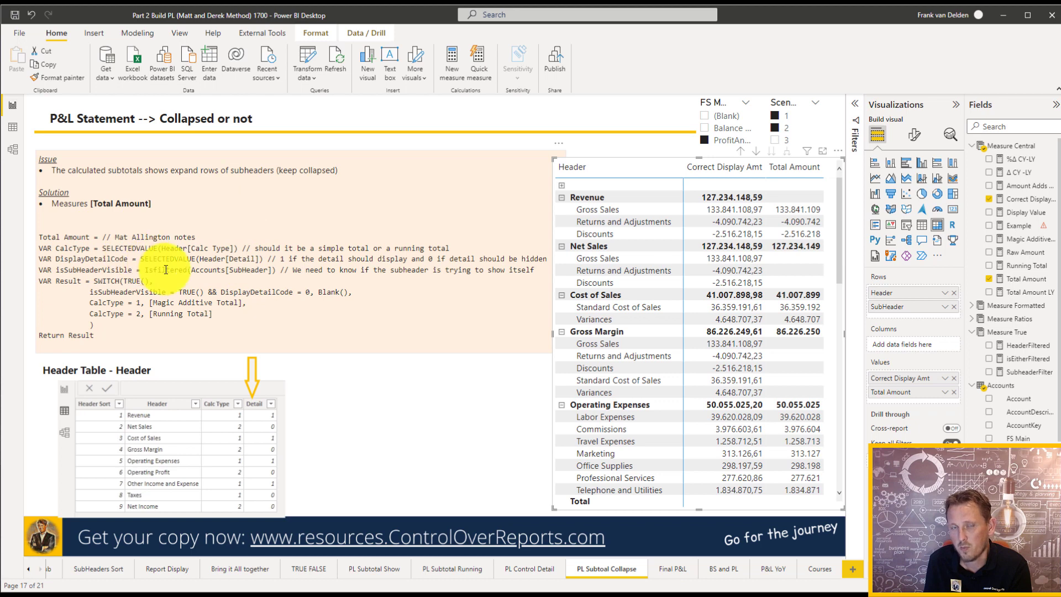
- Show the full Total Amount formula and highlight the DR added comment and the isSubheader2Visible variable name on line 4
left_click(1025, 282)
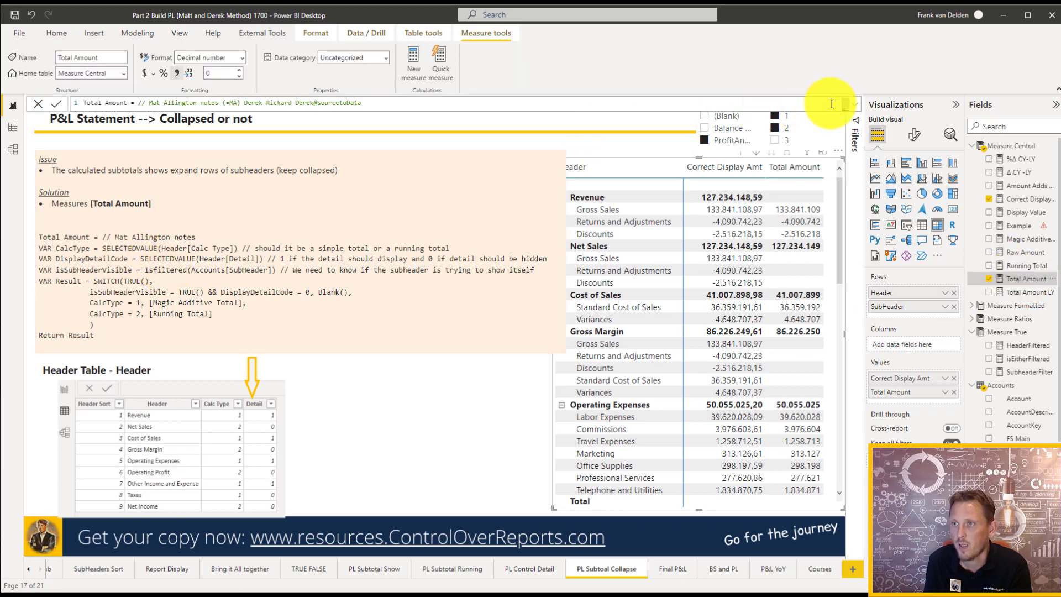
left_click(852, 105)
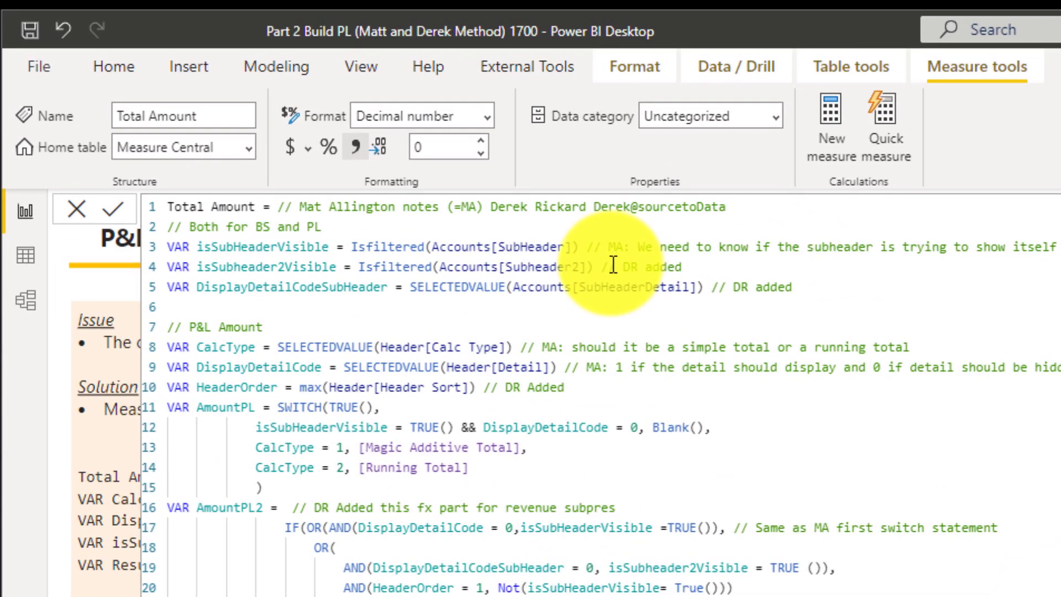
left_click_drag(607, 267, 684, 266)
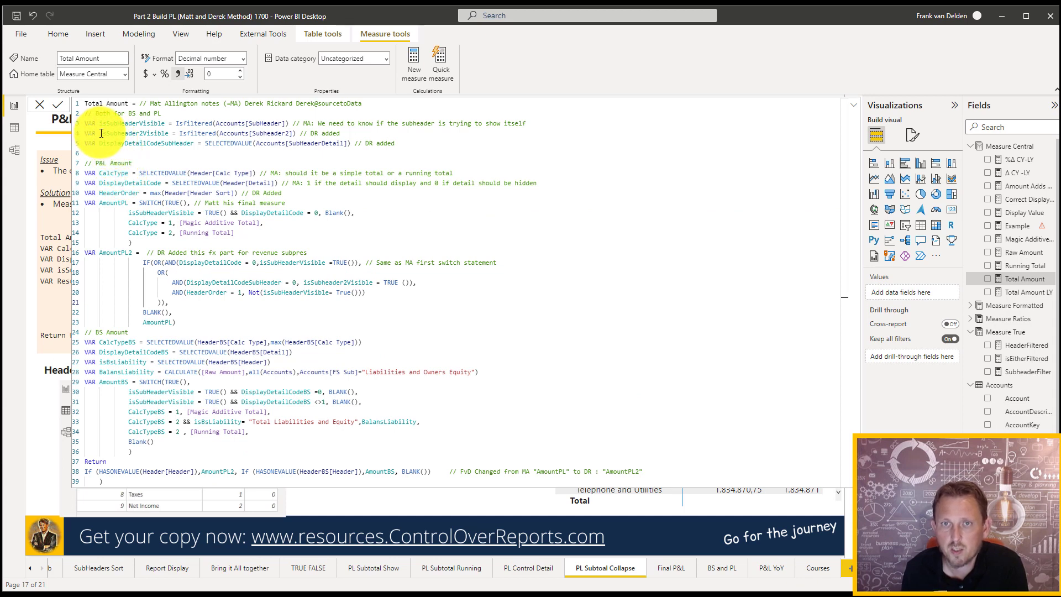
left_click_drag(99, 133, 169, 133)
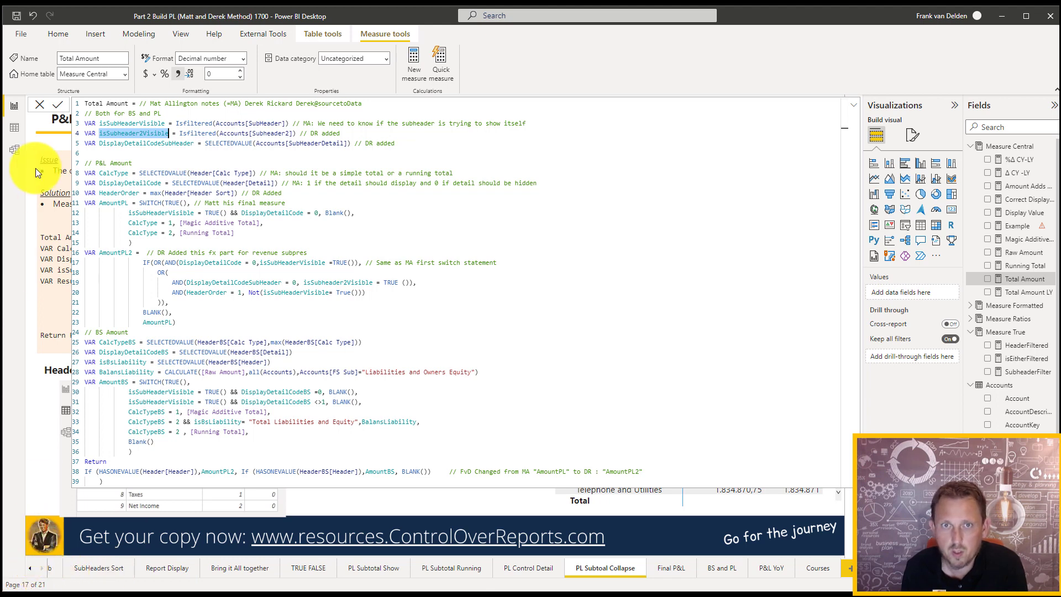
- Inspect the Subheader2 column of the Accounts table in the data view, and return to the report
left_click(11, 131)
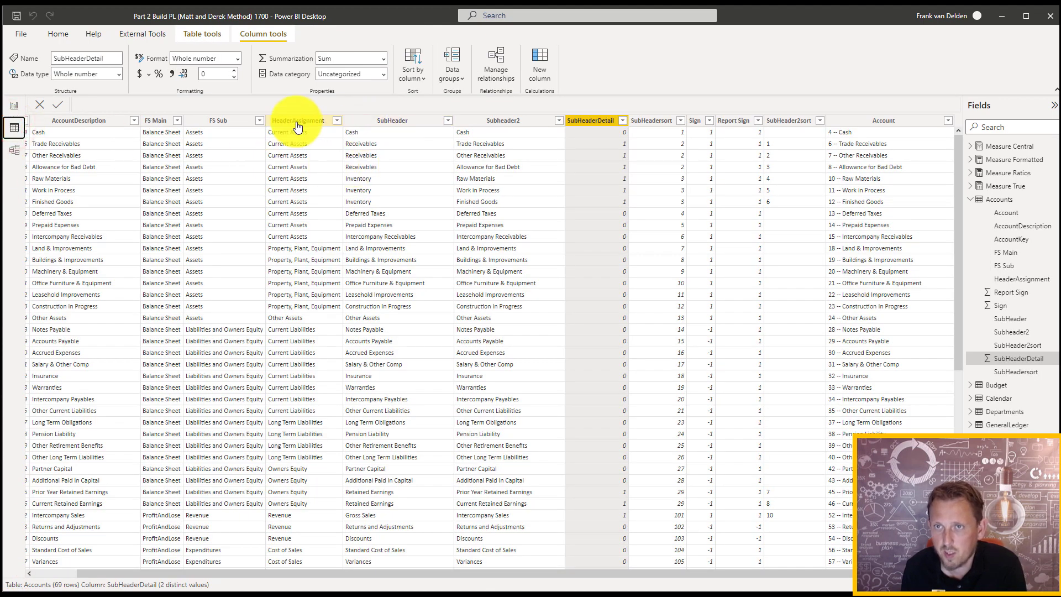
left_click(493, 121)
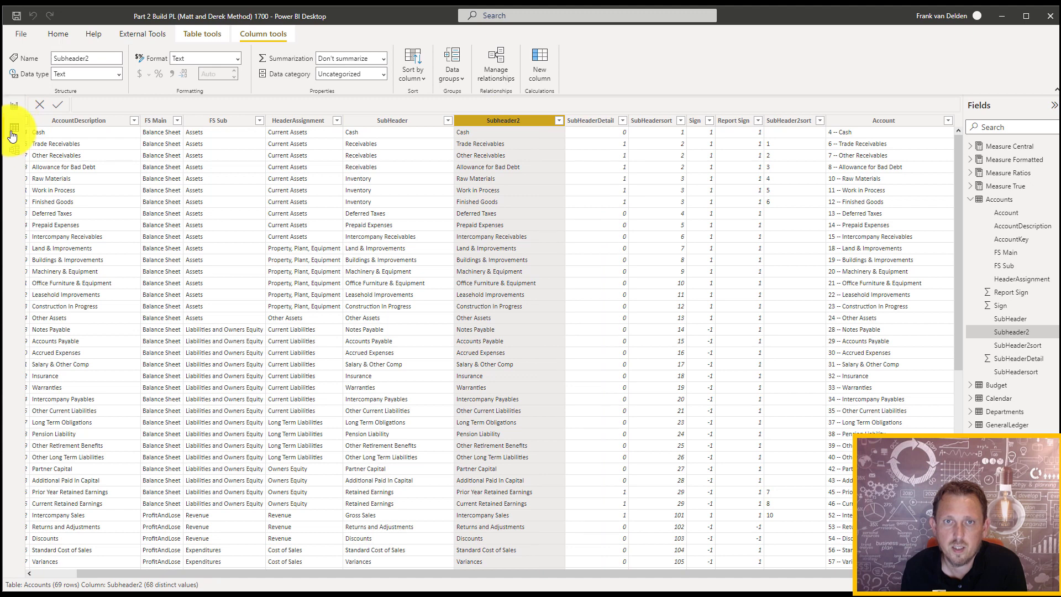
left_click(15, 105)
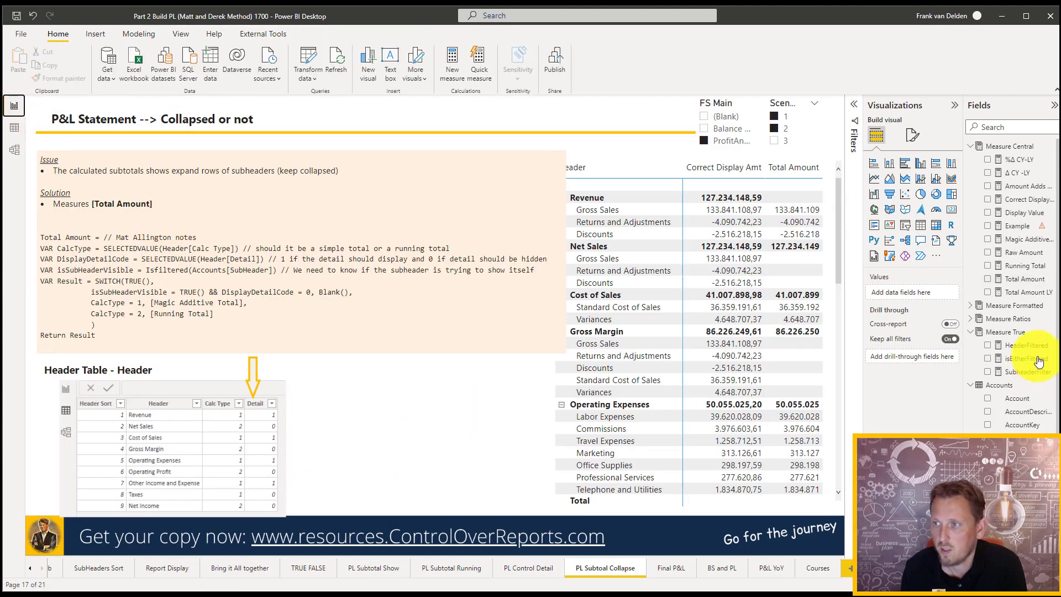
- Reopen the Total Amount formula and highlight the block of variables shared by BS and PL
left_click(1024, 279)
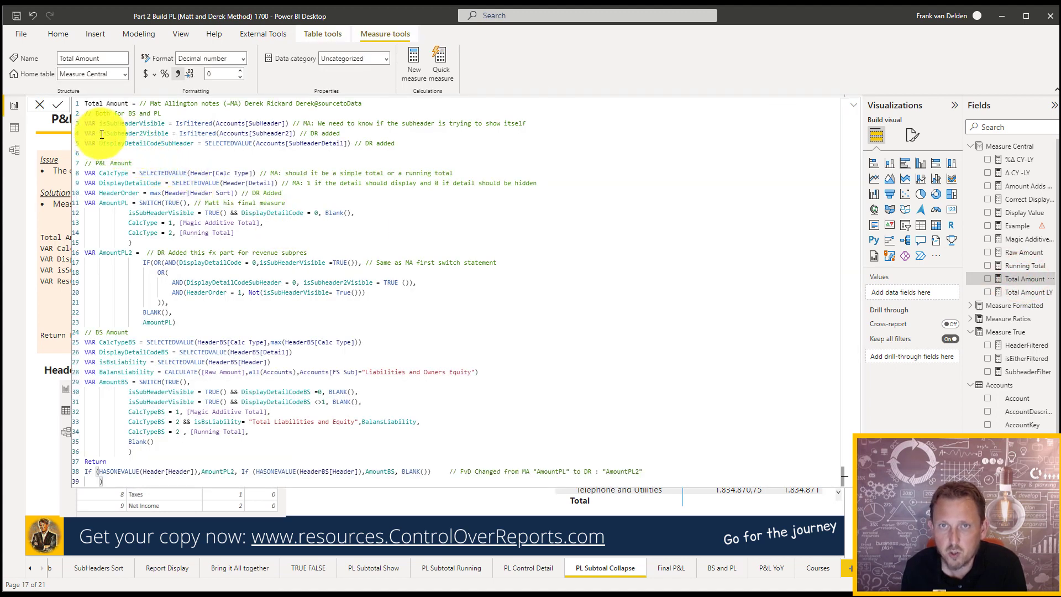
left_click(143, 133)
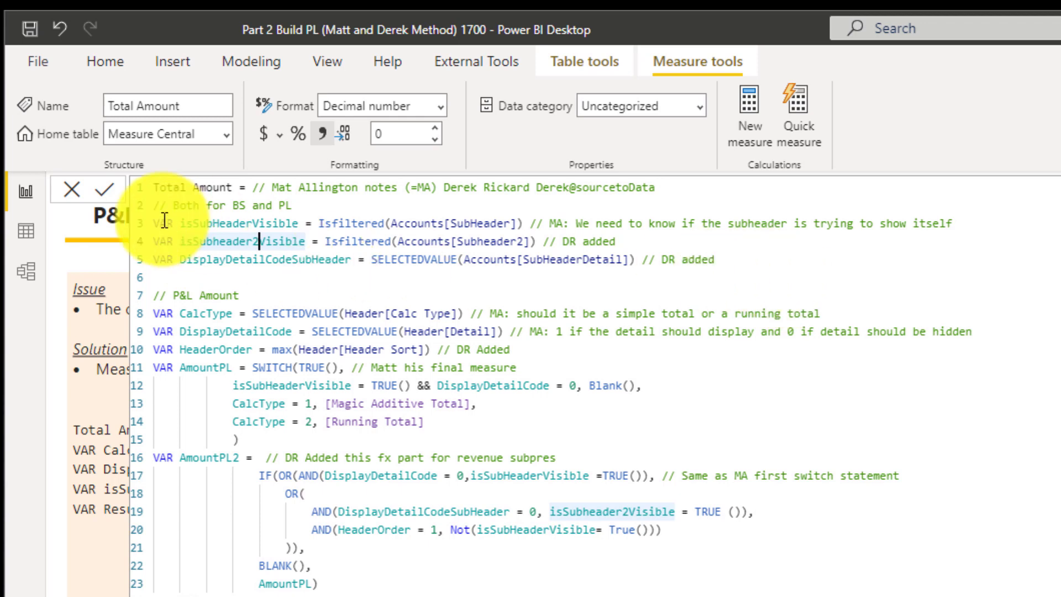
left_click_drag(154, 206, 172, 259)
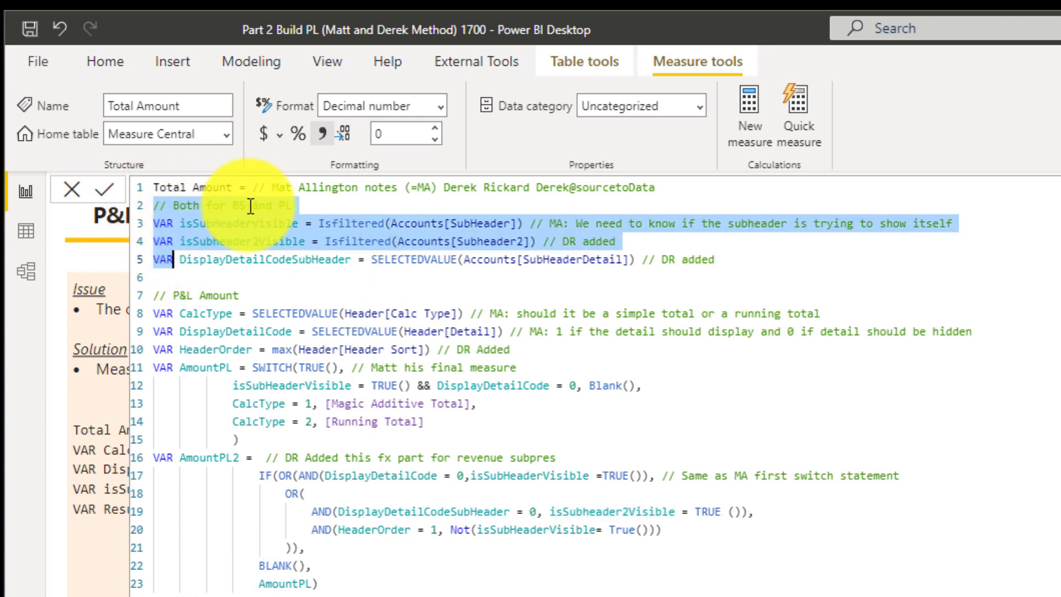
- Highlight the P&L Amount block through AmountPL, its HeaderOrder line, and the VAR AmountPL2 declaration
mouse_move(161, 295)
left_mouse_down()
mouse_move(94, 293)
mouse_move(177, 336)
mouse_move(184, 422)
mouse_move(209, 402)
mouse_move(202, 364)
mouse_move(236, 436)
mouse_move(148, 297)
left_mouse_up()
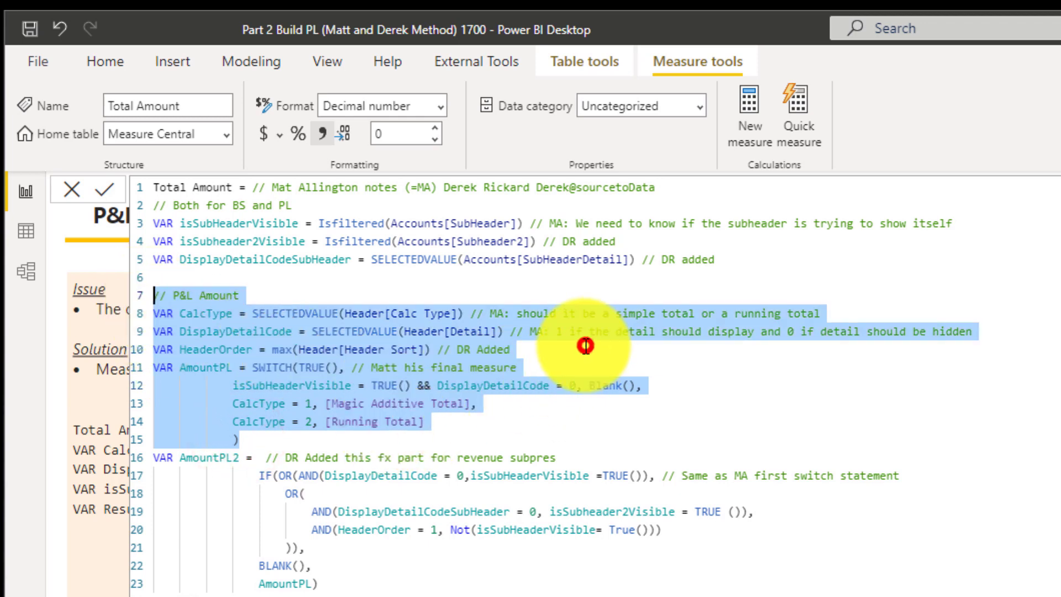
left_click_drag(585, 346, 156, 345)
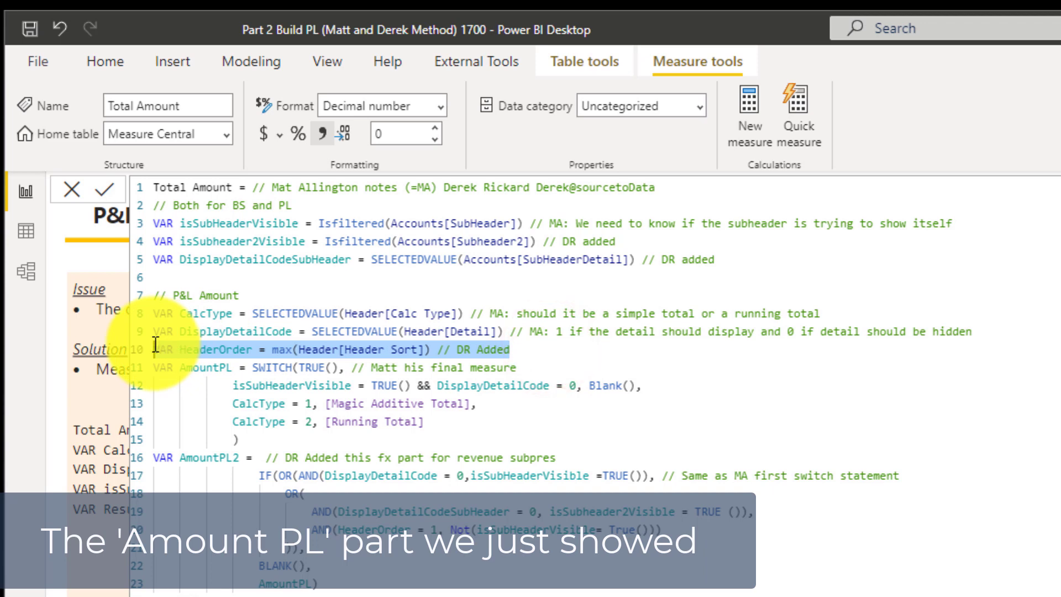
left_click(256, 442)
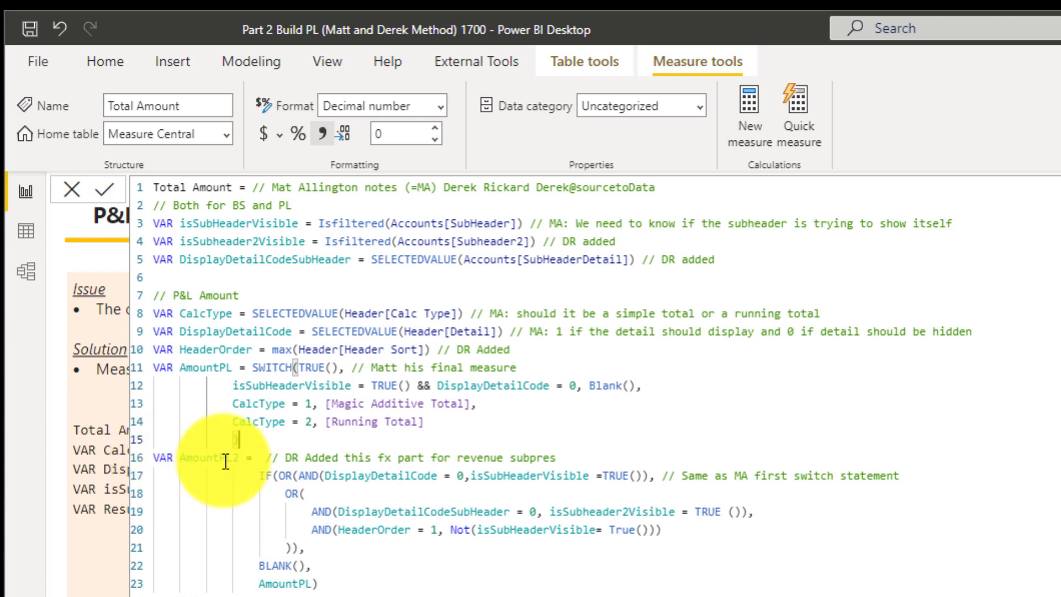
left_click_drag(234, 457, 142, 453)
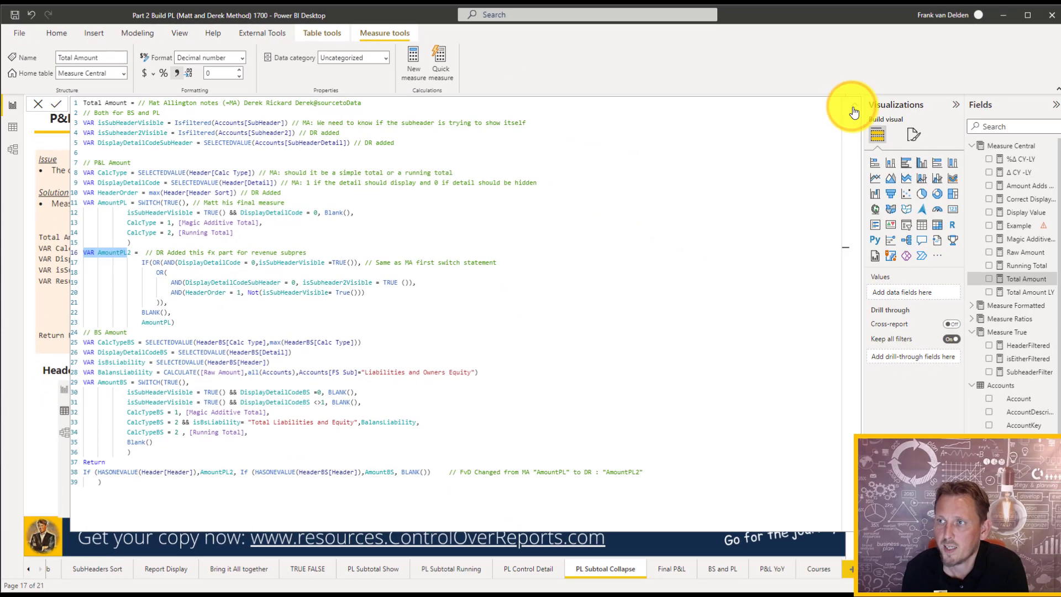
- Open the Final P&L page and highlight the HeaderOrder line in the expanded Total Amount formula
left_click(853, 106)
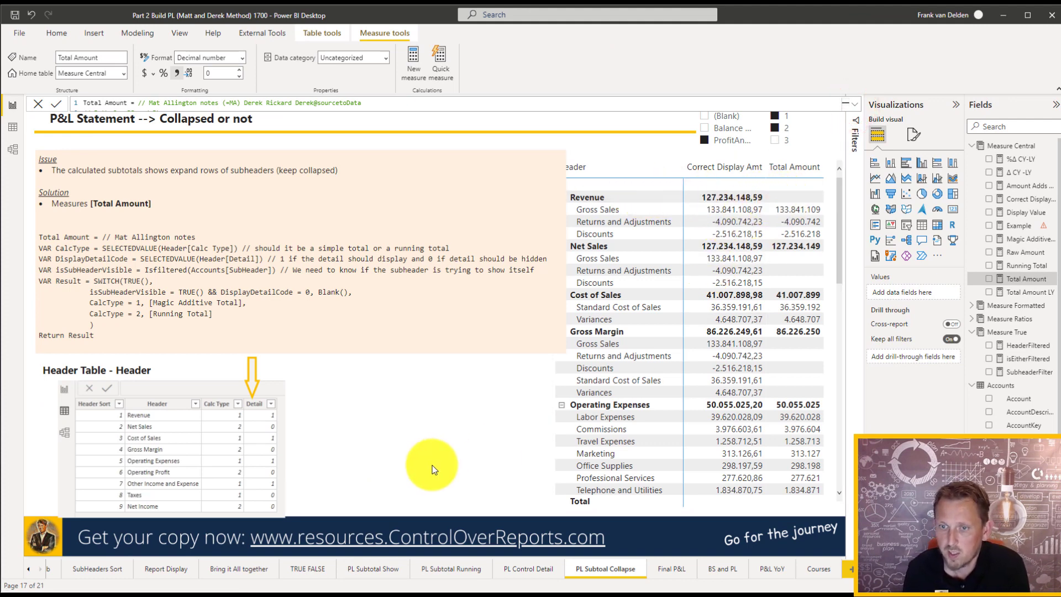
left_click(663, 569)
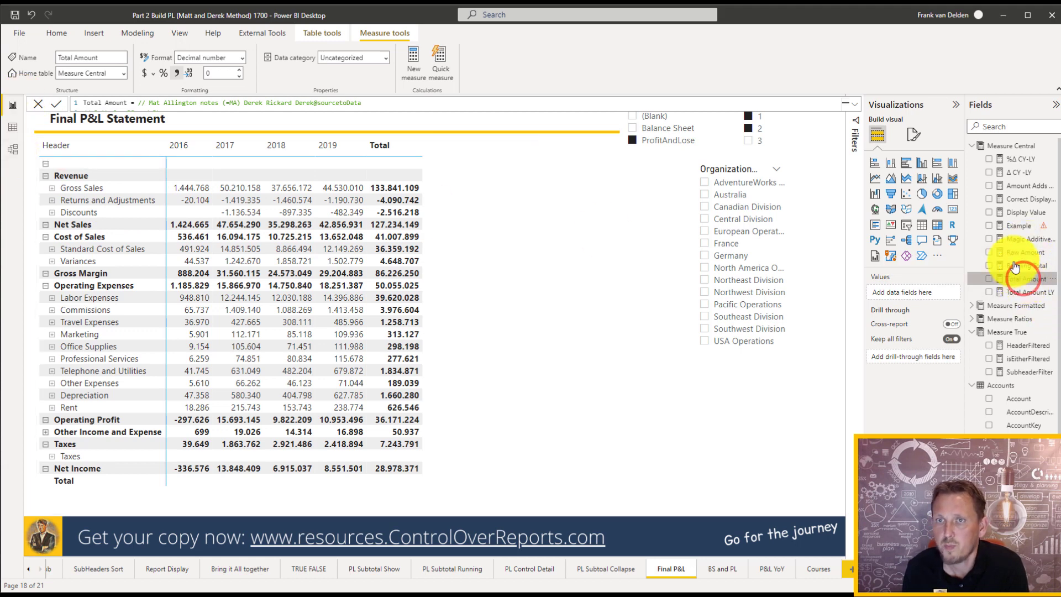
left_click(855, 106)
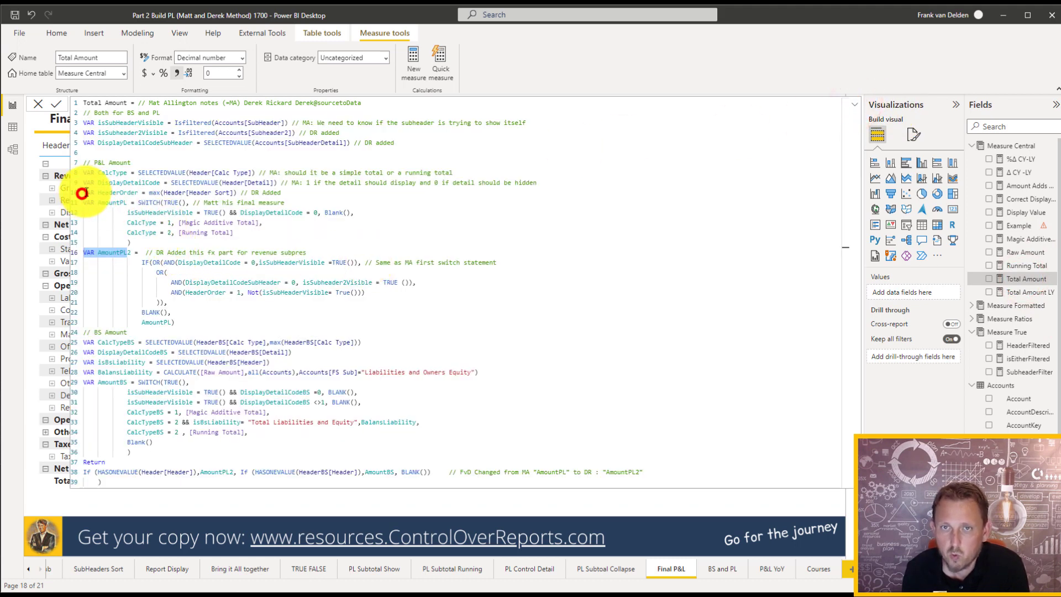
left_click_drag(280, 192, 82, 192)
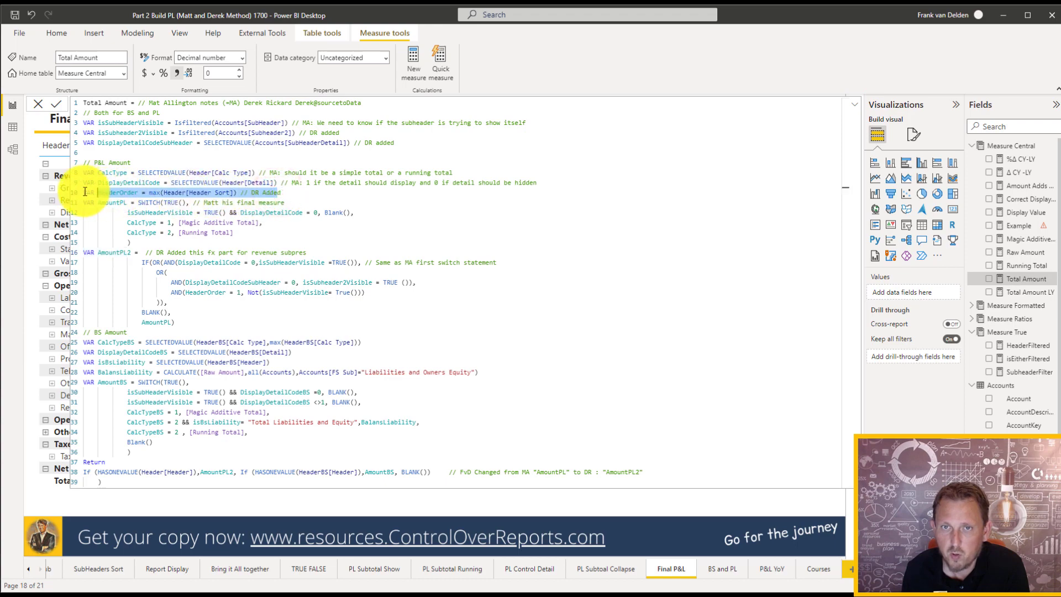
- Highlight the IF(OR(AND conditions of AmountPL2, including DisplayDetailCodeSubHeader = 0, and point out the closing AmountPL result
left_click(142, 262)
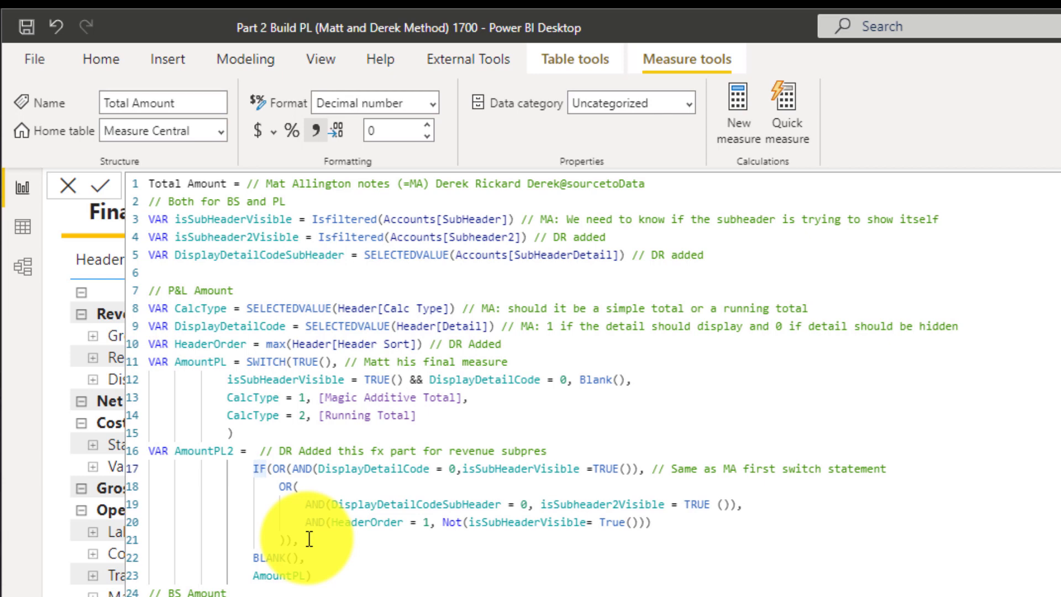
left_click_drag(310, 539, 238, 468)
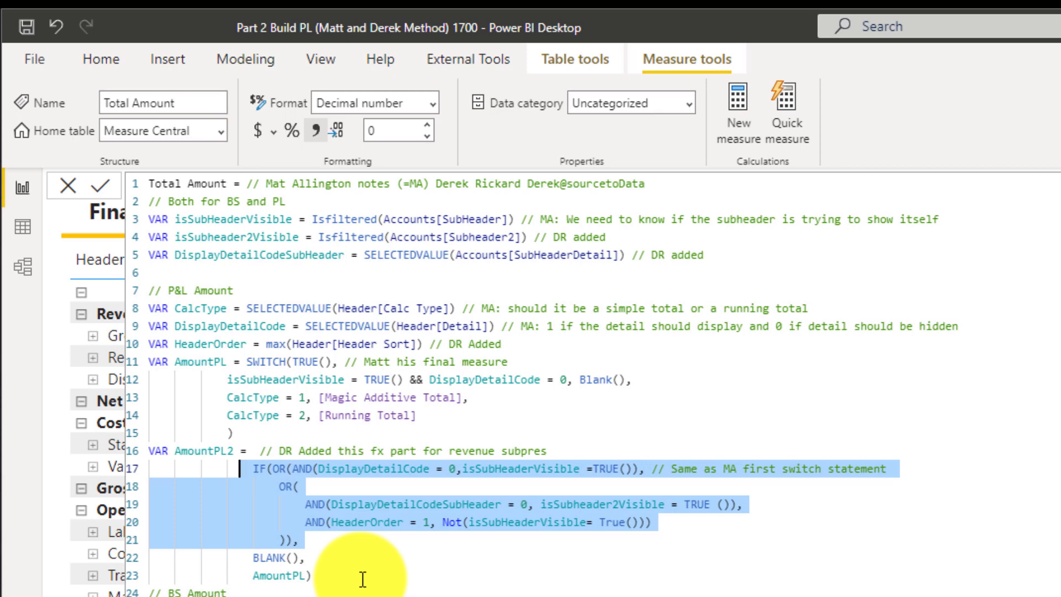
left_click(307, 505)
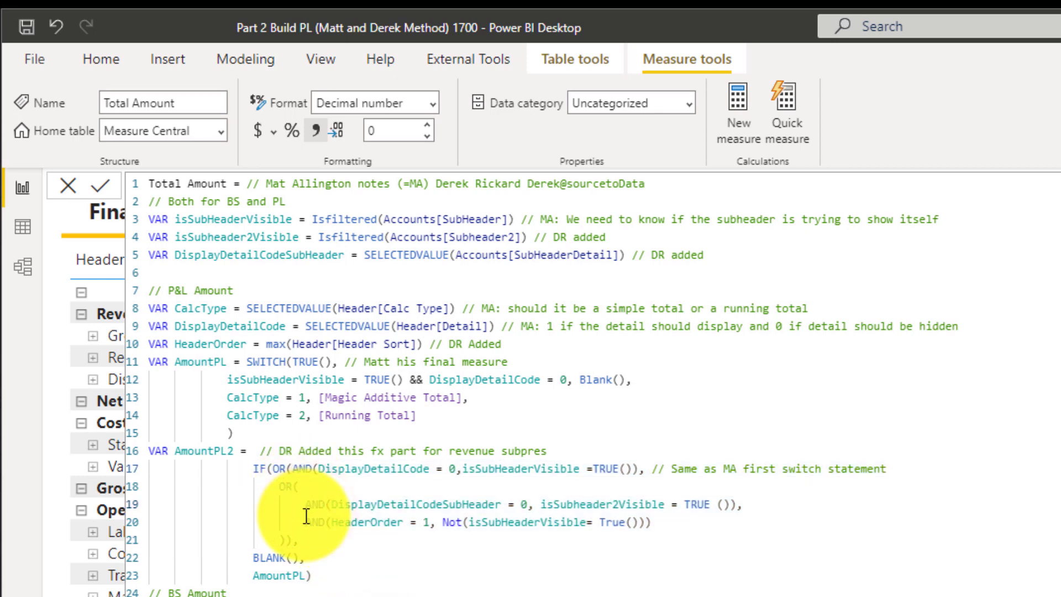
left_click_drag(305, 505, 530, 504)
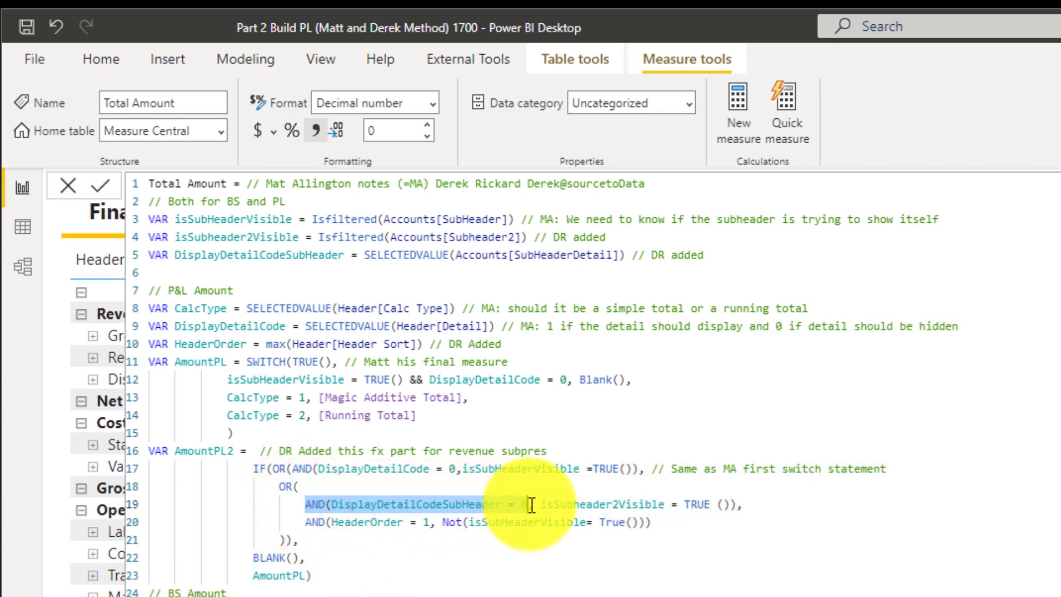
left_click(301, 485)
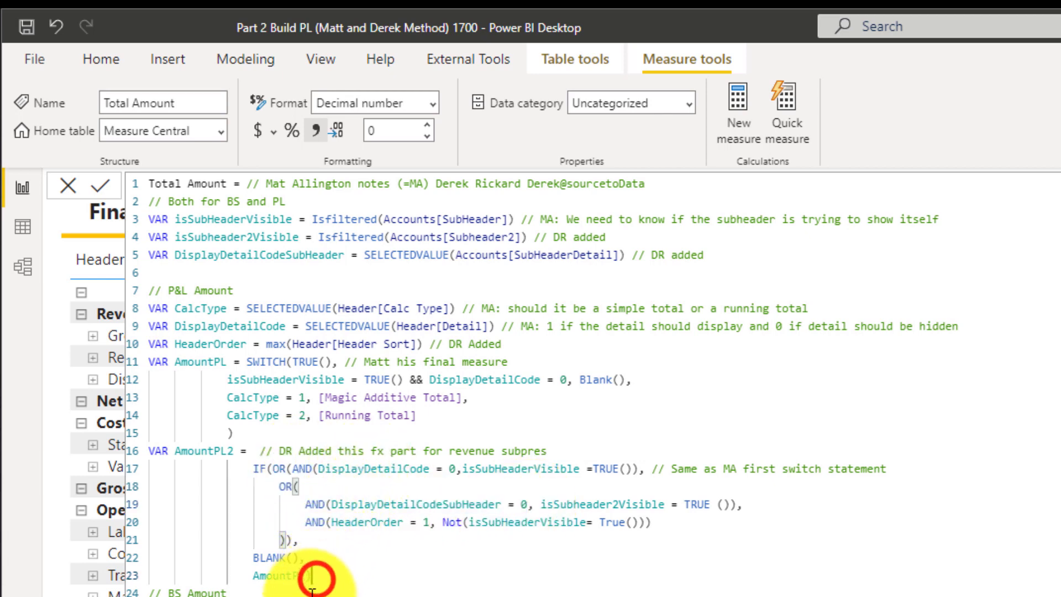
left_click(310, 574)
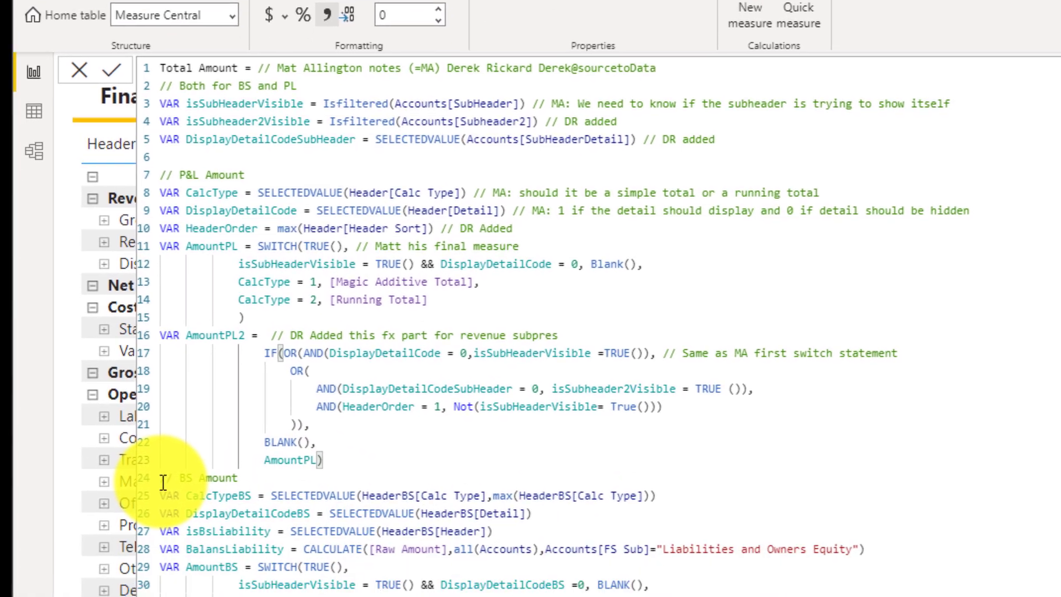
- Highlight the BS Amount comment and point out the balance sheet section beneath it
left_click_drag(148, 595, 206, 595)
left_click_drag(254, 291, 265, 287)
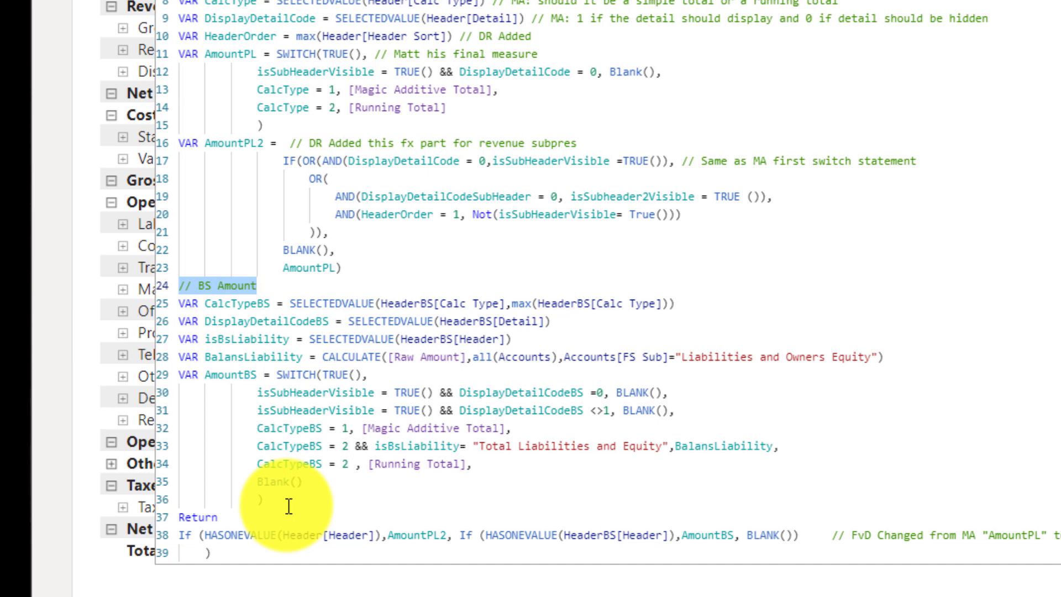
left_click(261, 442)
- Highlight [Raw Amount] and the Accounts[FS Sub] filter in BalansLiability, and the isBsLiability = "Total Liabilities and Equity" condition in AmountBS
left_click(335, 354)
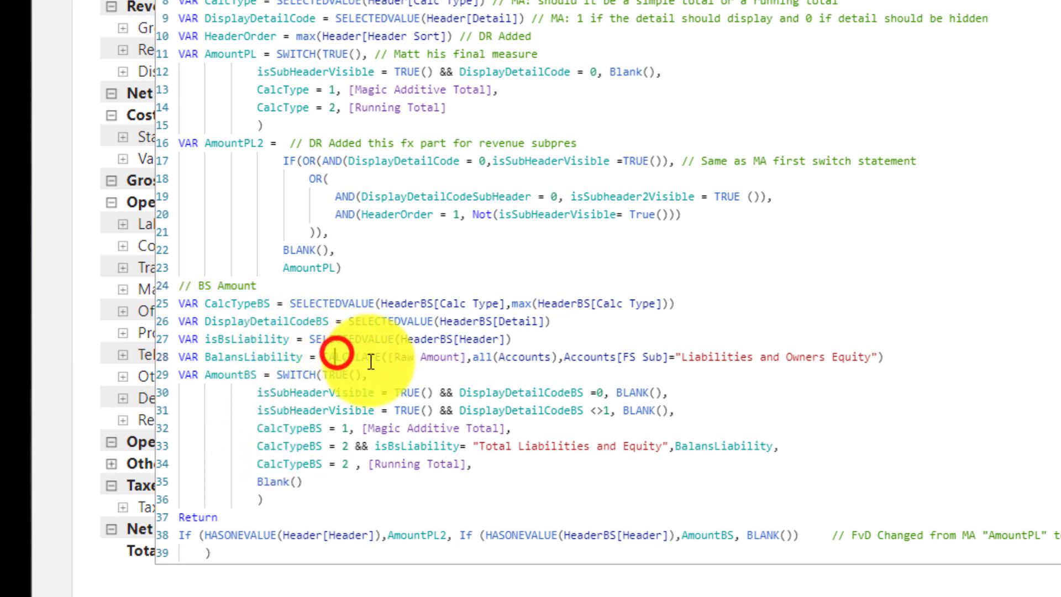
left_click_drag(388, 357, 467, 360)
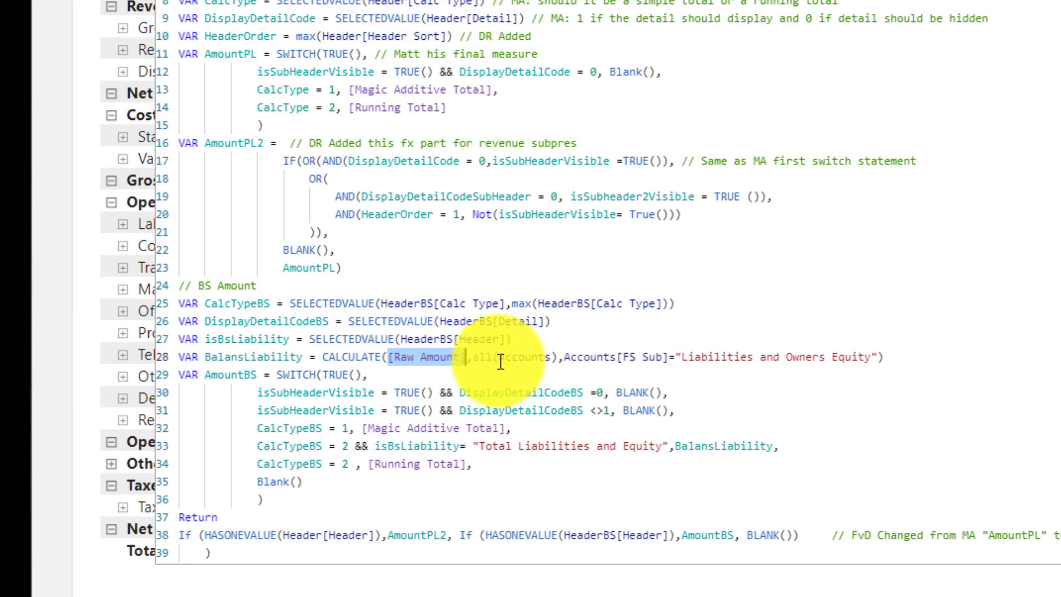
left_click_drag(474, 357, 884, 357)
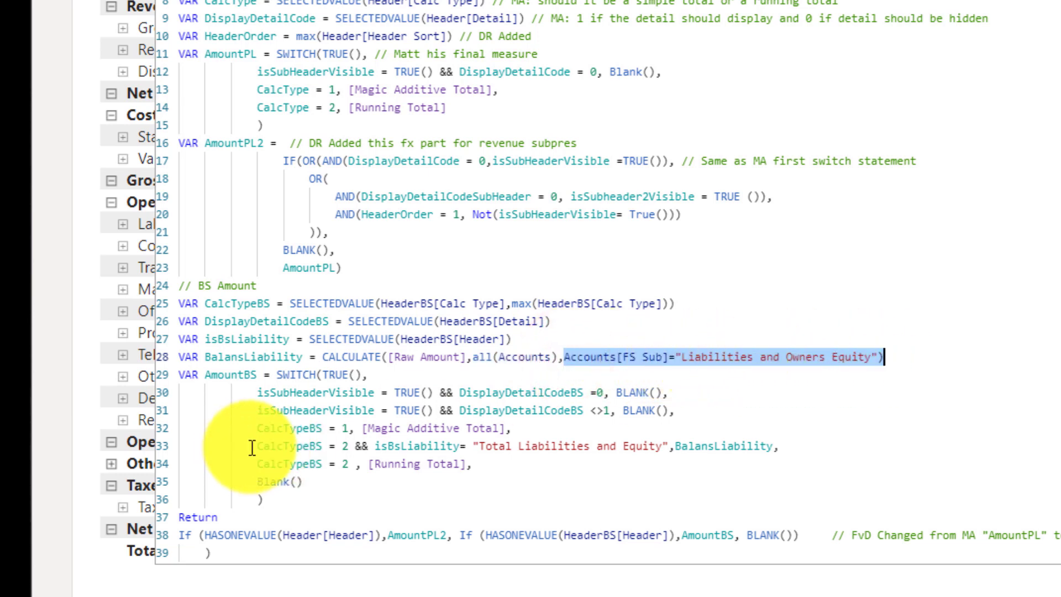
left_click_drag(250, 445, 460, 446)
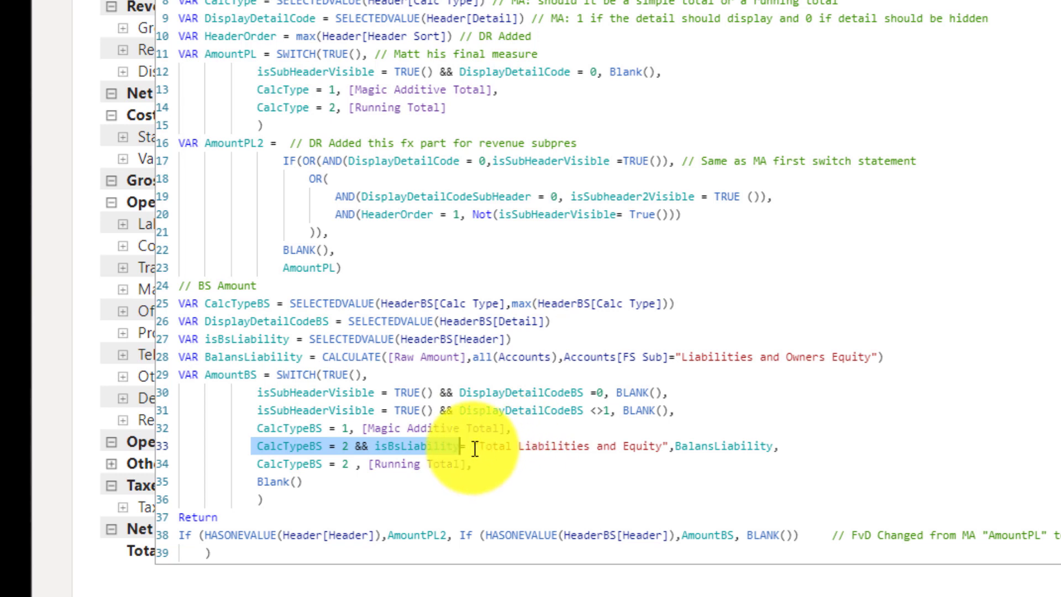
left_click_drag(474, 446, 668, 446)
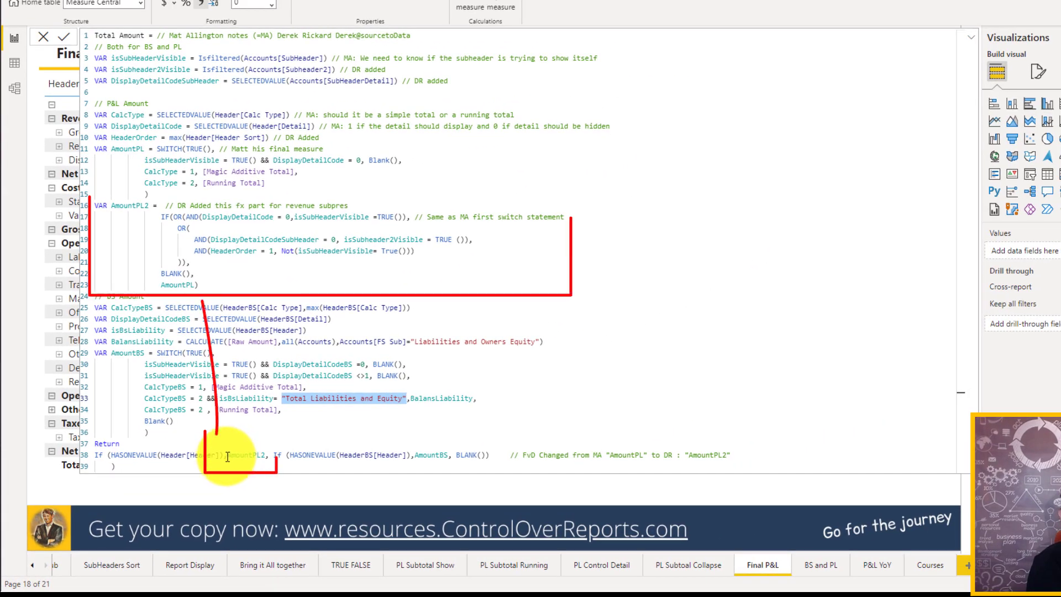
- Highlight AmountPL2, HeaderBS[Header] and AmountBS in the formula's Return line, and point out its final BLANK()
left_click_drag(227, 457, 267, 456)
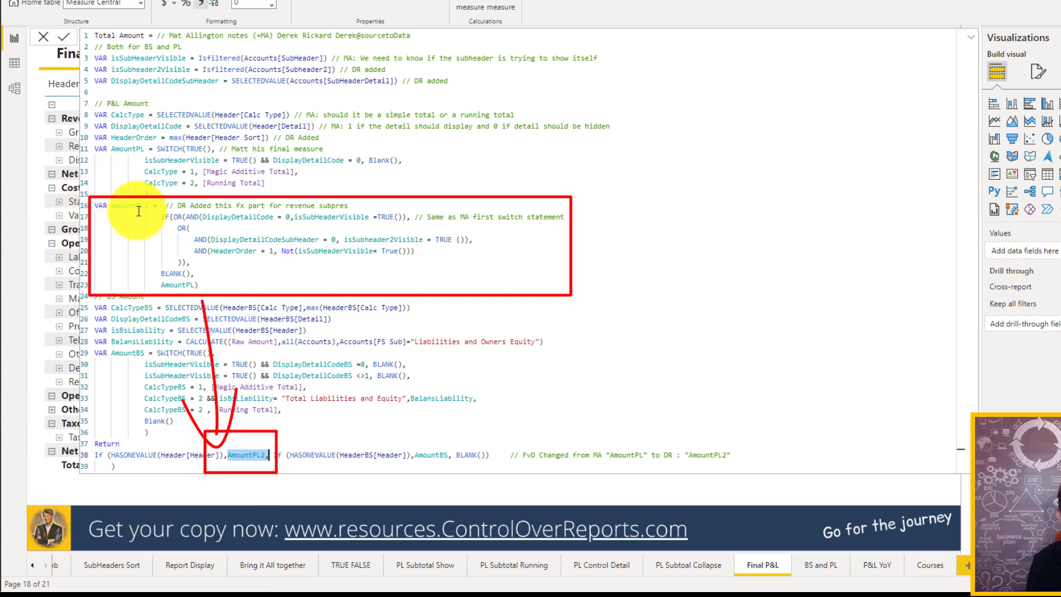
left_click(287, 456)
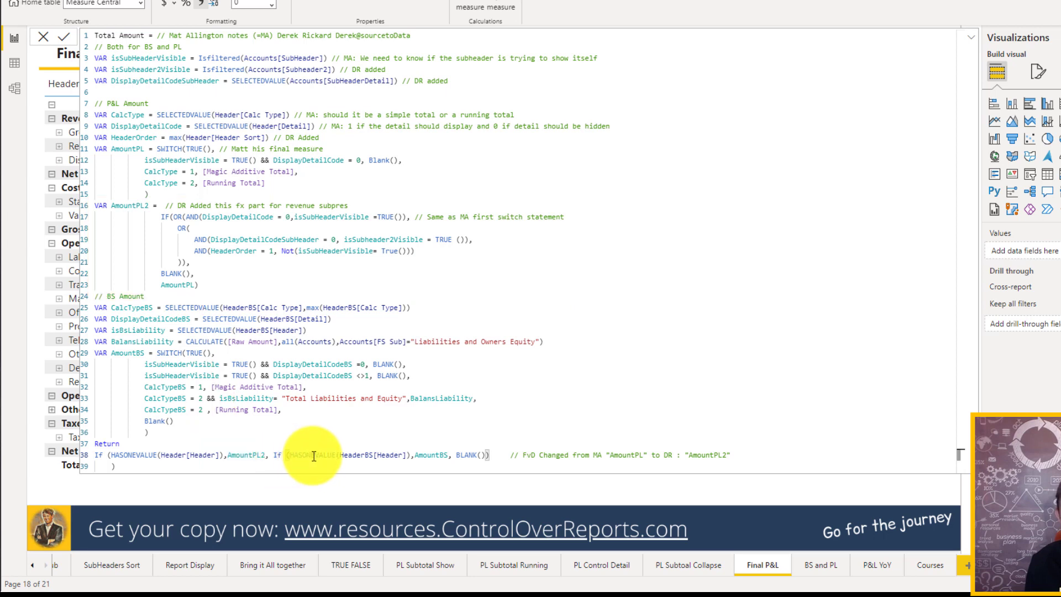
left_click_drag(340, 455, 401, 455)
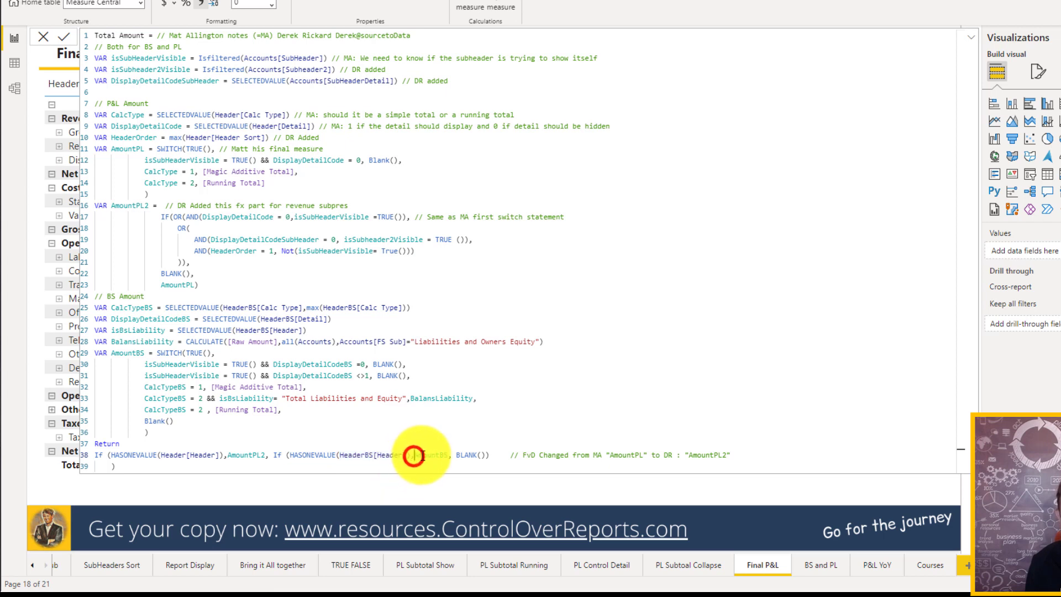
double_click(429, 455)
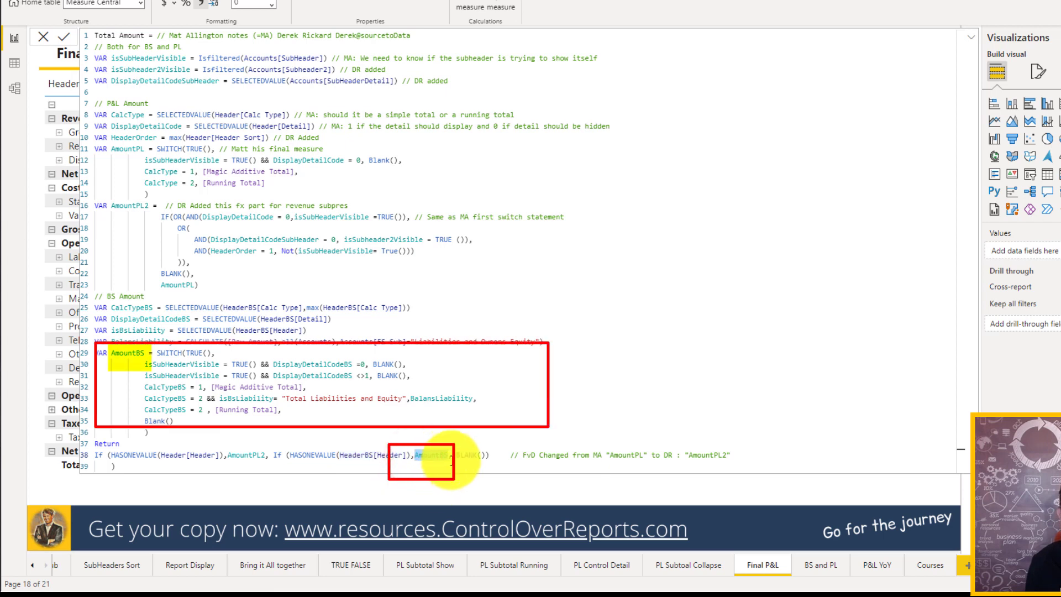
left_click(484, 455)
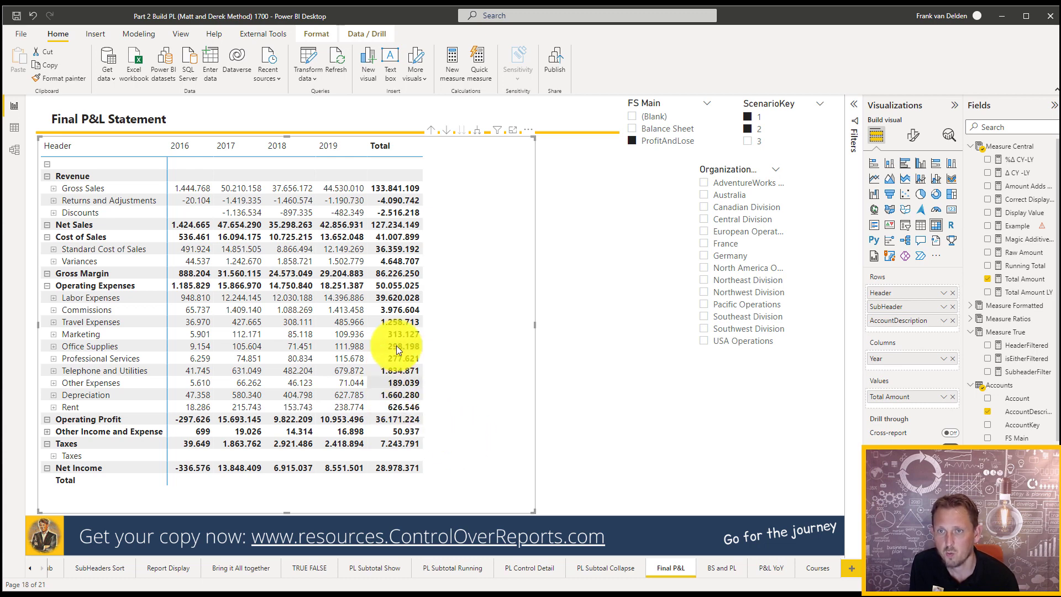
- Review the Final P&L page, and on the BS and PL page select the Balance Sheet matrix to inspect its row fields
left_click(457, 363)
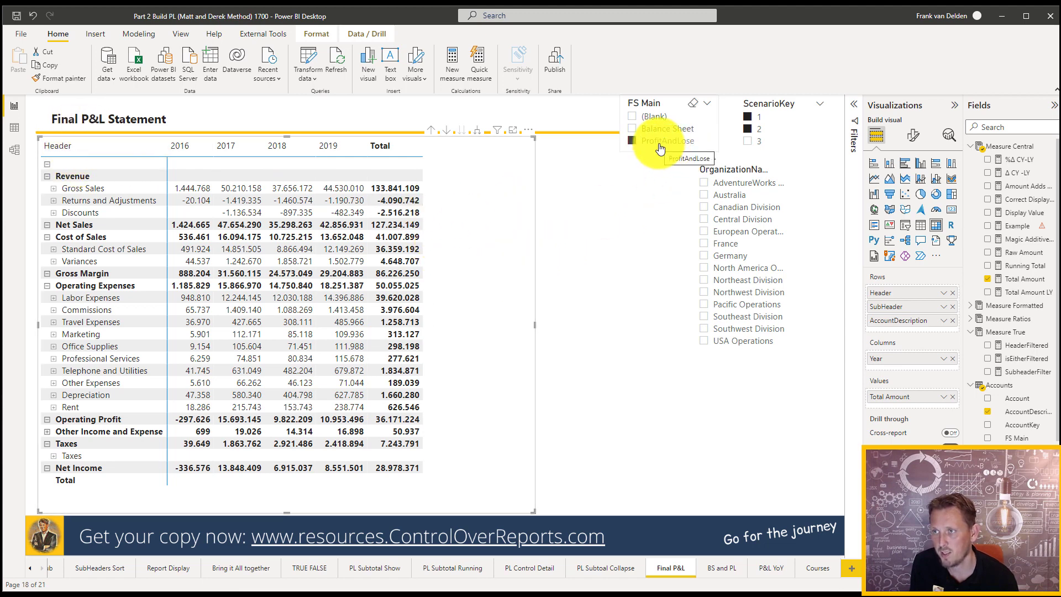
left_click_drag(895, 404, 463, 421)
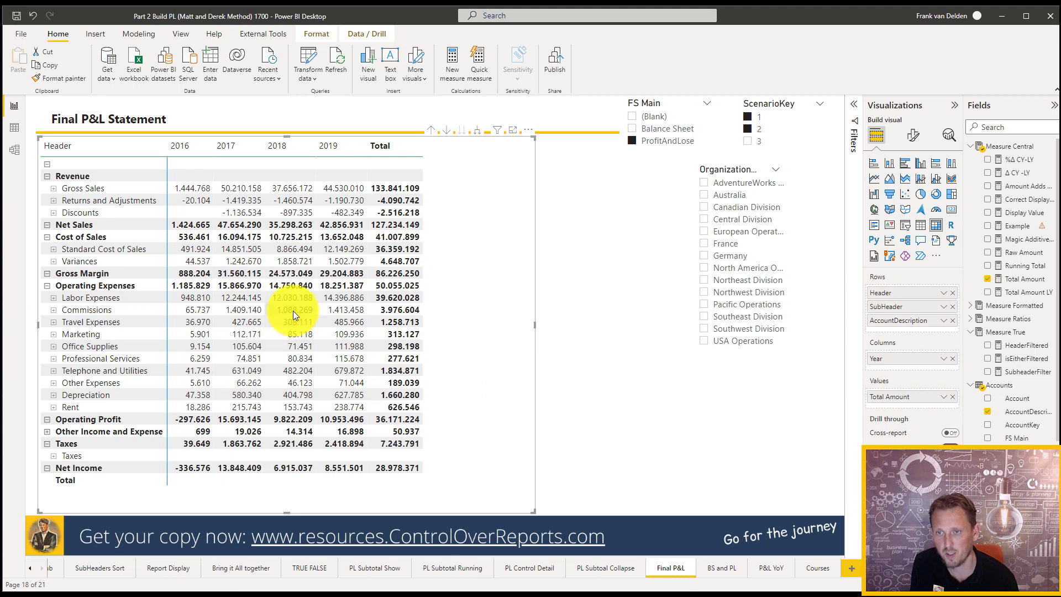
left_click(716, 569)
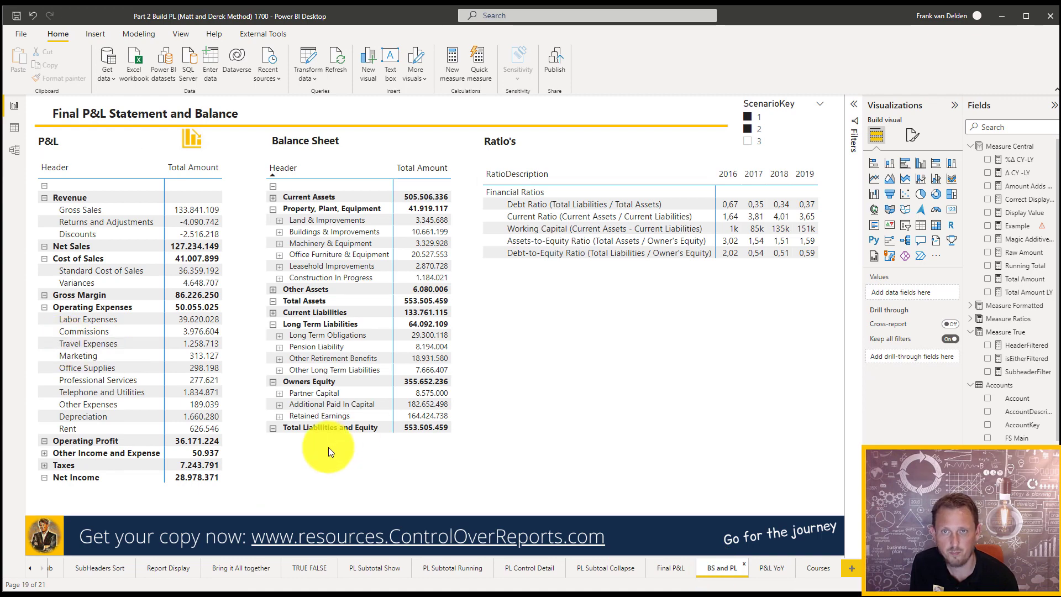
left_click(426, 446)
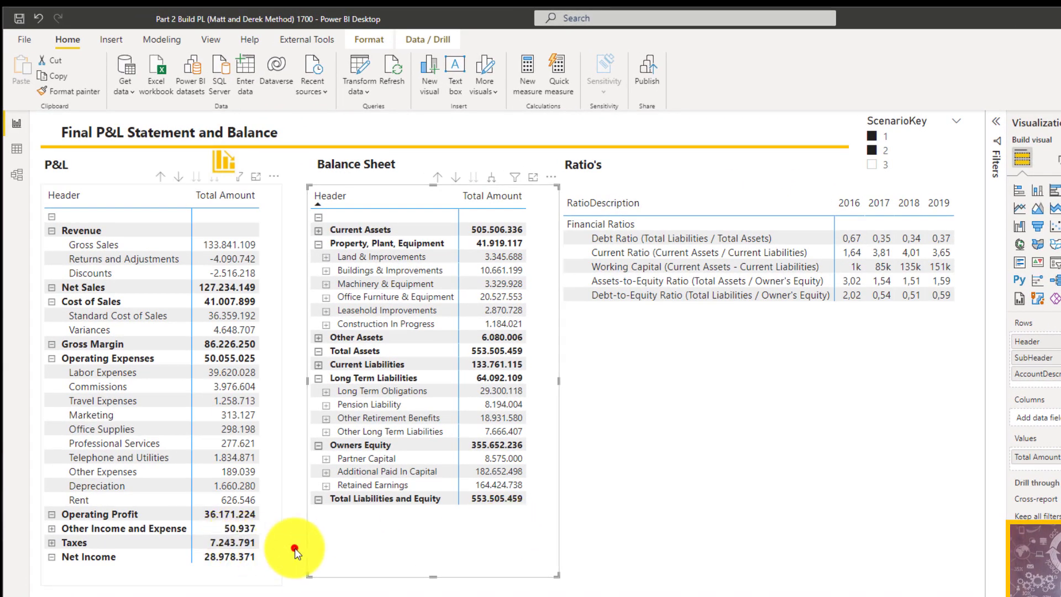
left_click(274, 545)
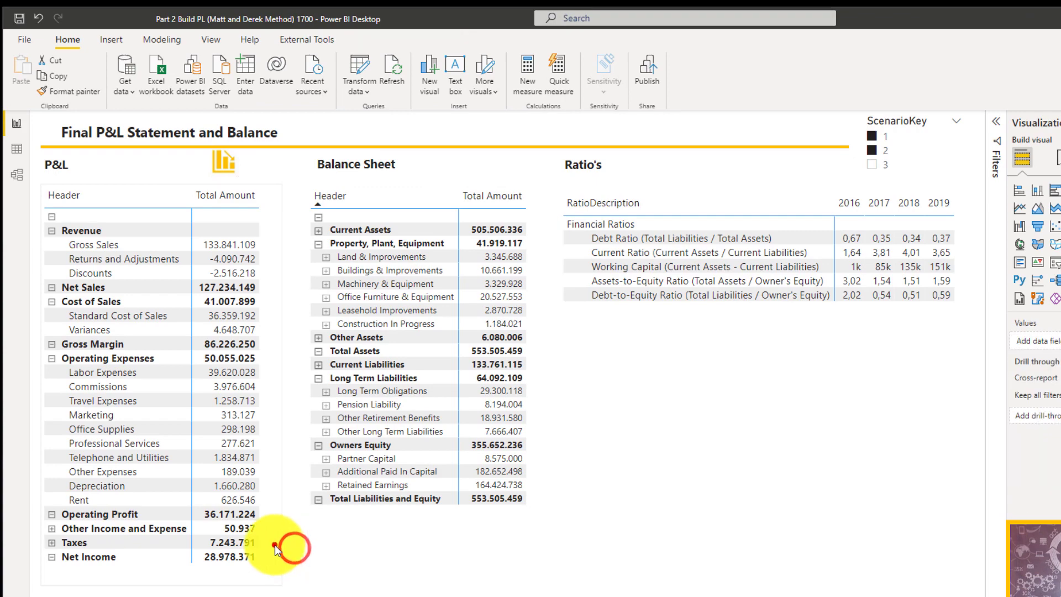
left_click(348, 530)
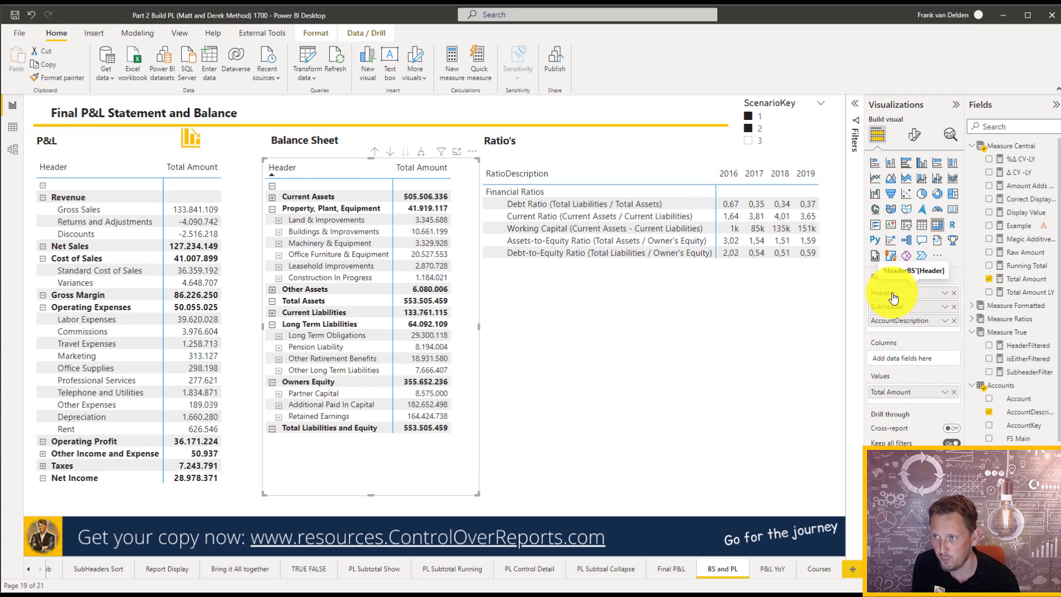
- Show the data model's relationship diagram and point out the Header and HeaderBS tables linked to Accounts
left_click(13, 149)
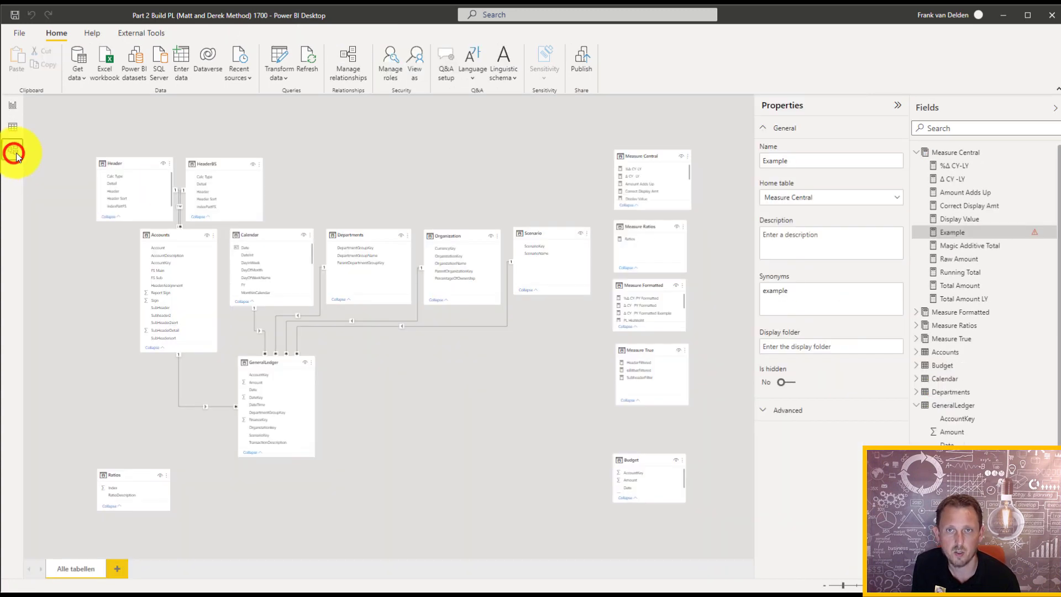
left_click(134, 162)
left_click(333, 206)
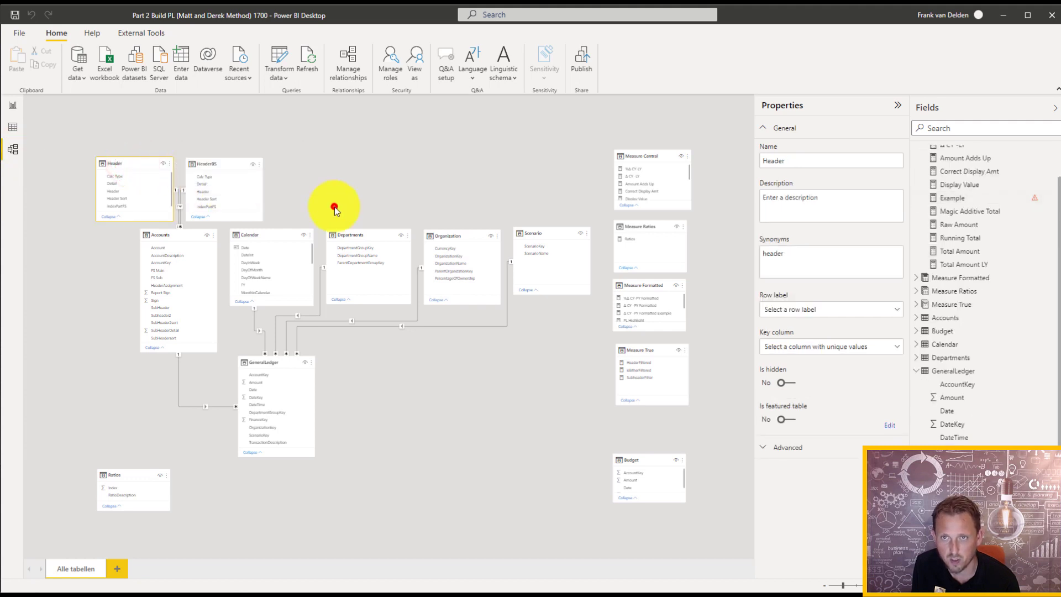
left_click(222, 165)
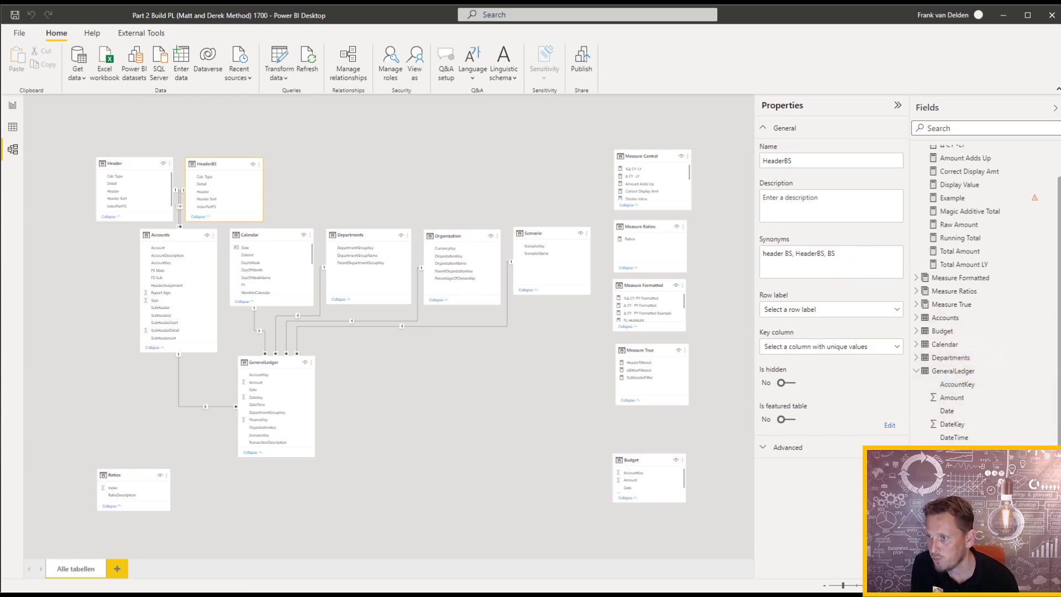
- Examine the HeaderBS table's rows, including its Calc Type and Detail columns, and return to the BS and PL report page
left_click(13, 127)
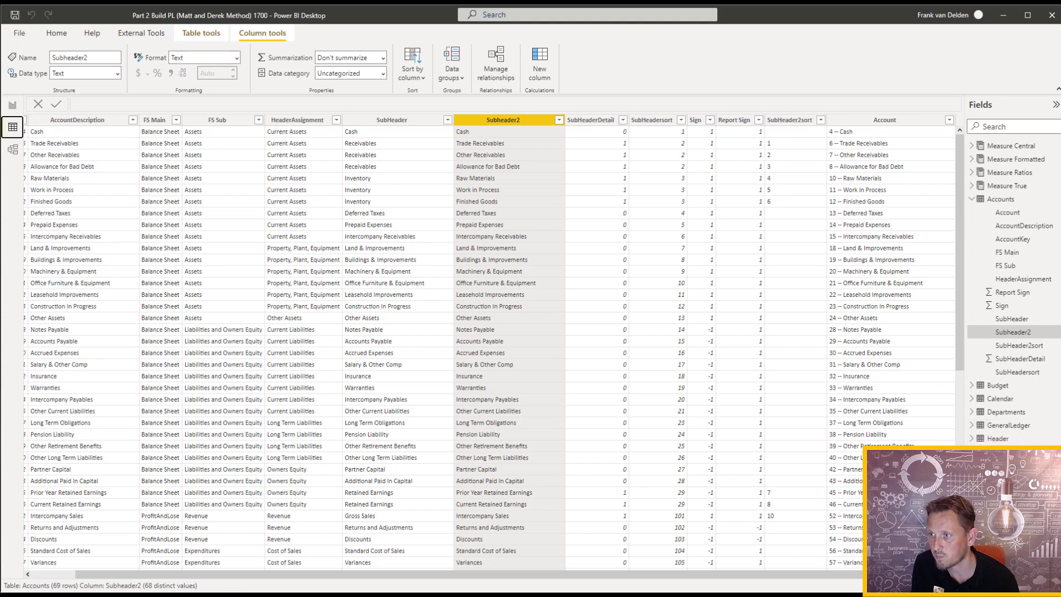
left_click(1003, 438)
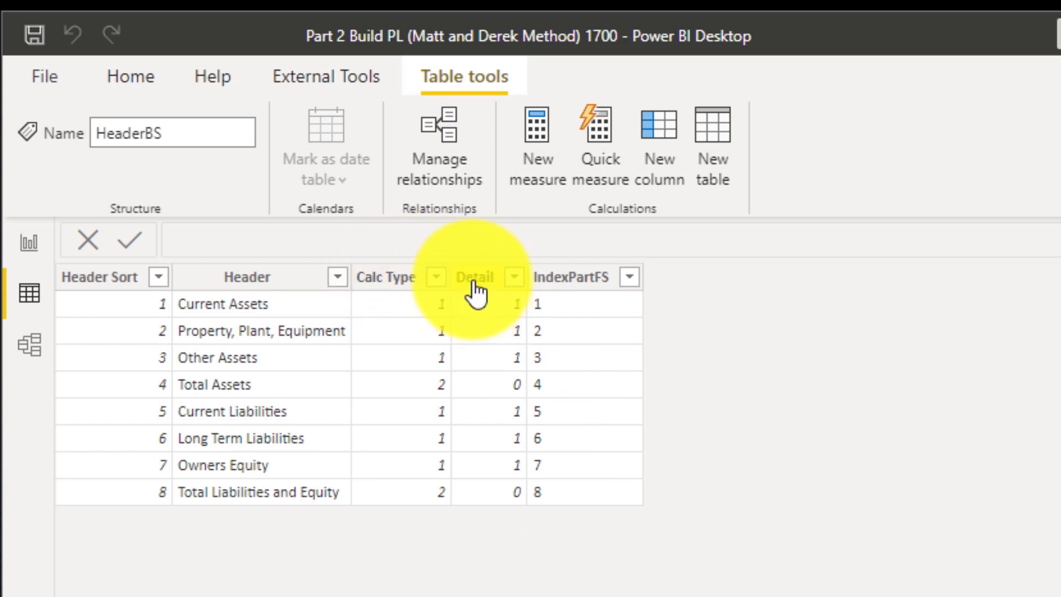
left_click(28, 243)
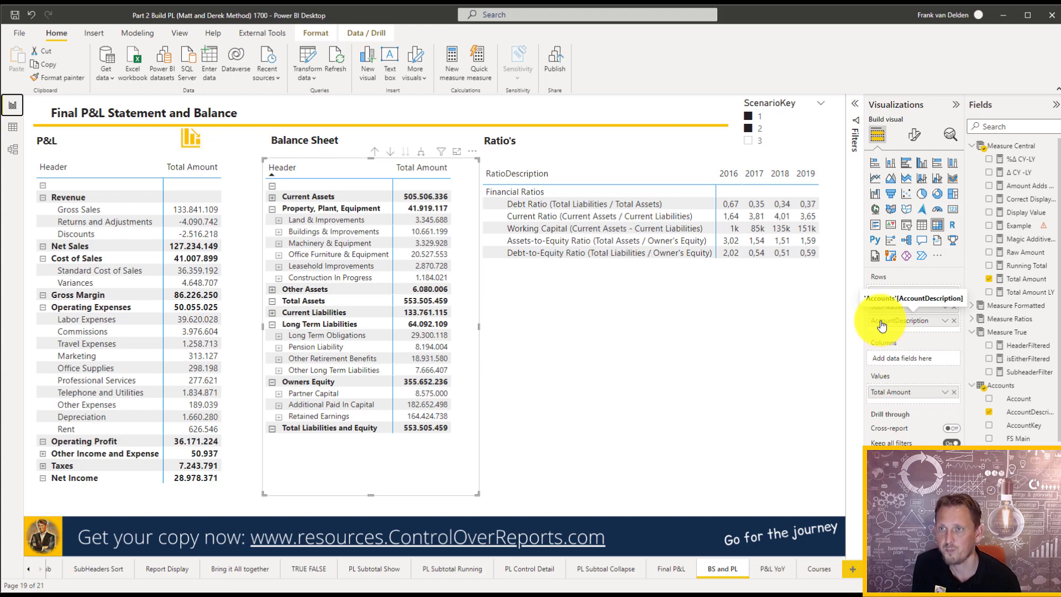
left_click(595, 369)
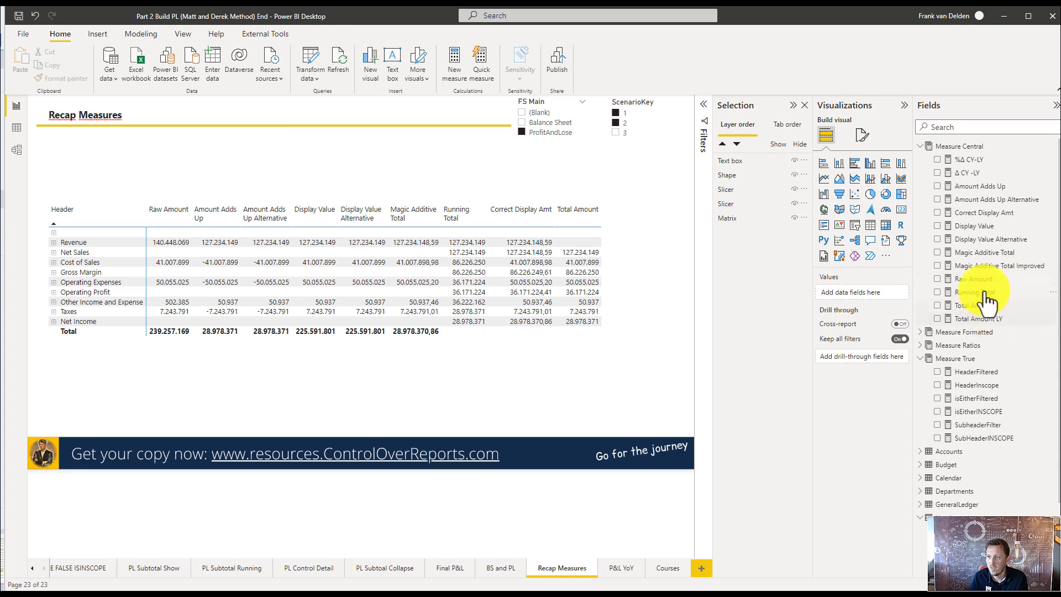
- Review the formulas of the Raw Amount, Amount Adds Up and Display Value measures on the Recap Measures page
left_click(973, 280)
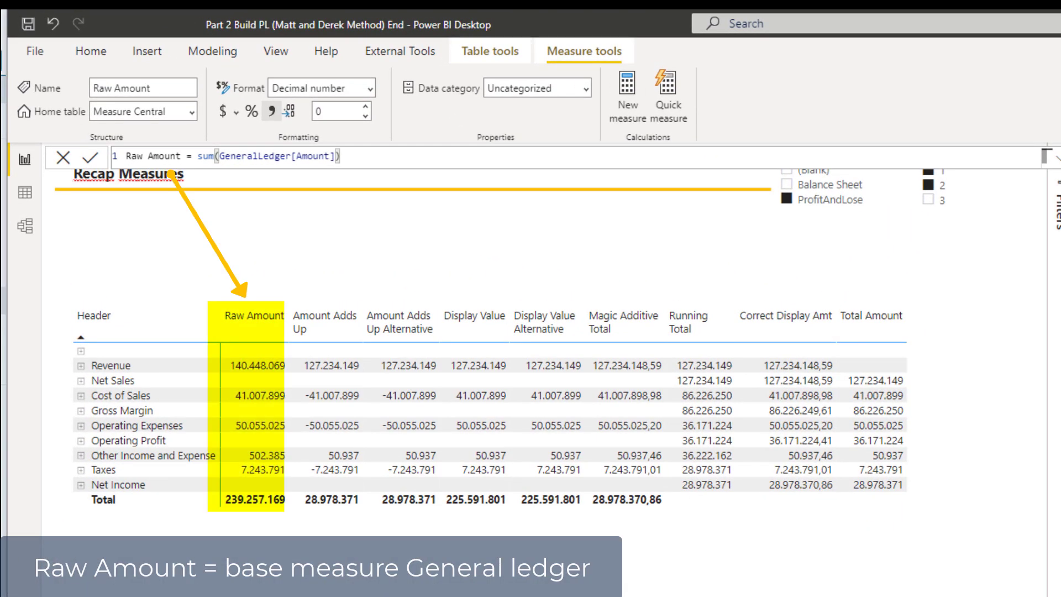
left_click(1057, 221)
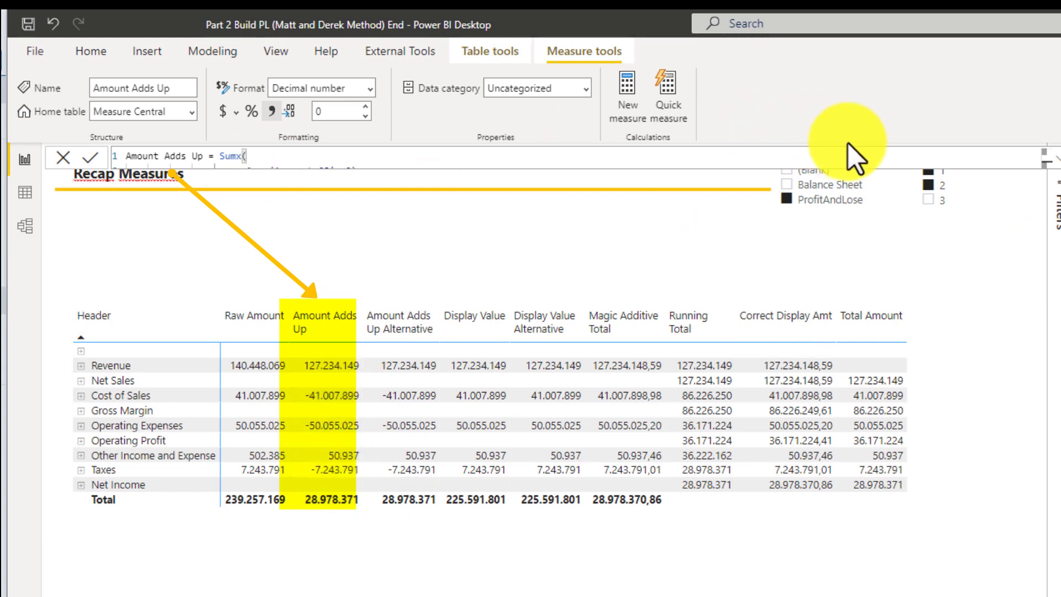
left_click(1054, 158)
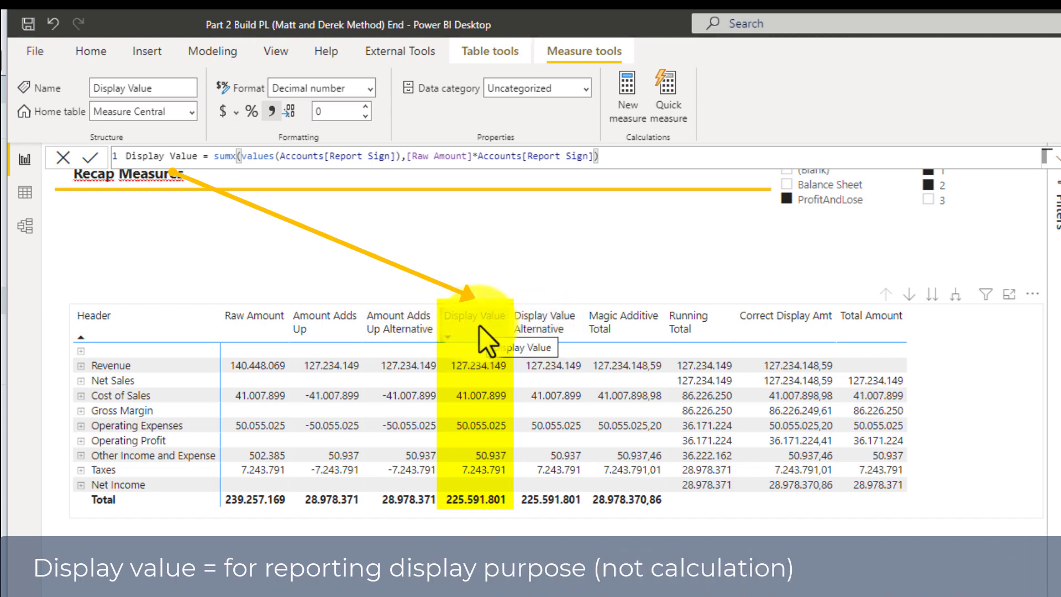
- Examine the Sign and Report Sign columns in the Accounts table's data, and return to the Recap Measures report page
left_click(20, 194)
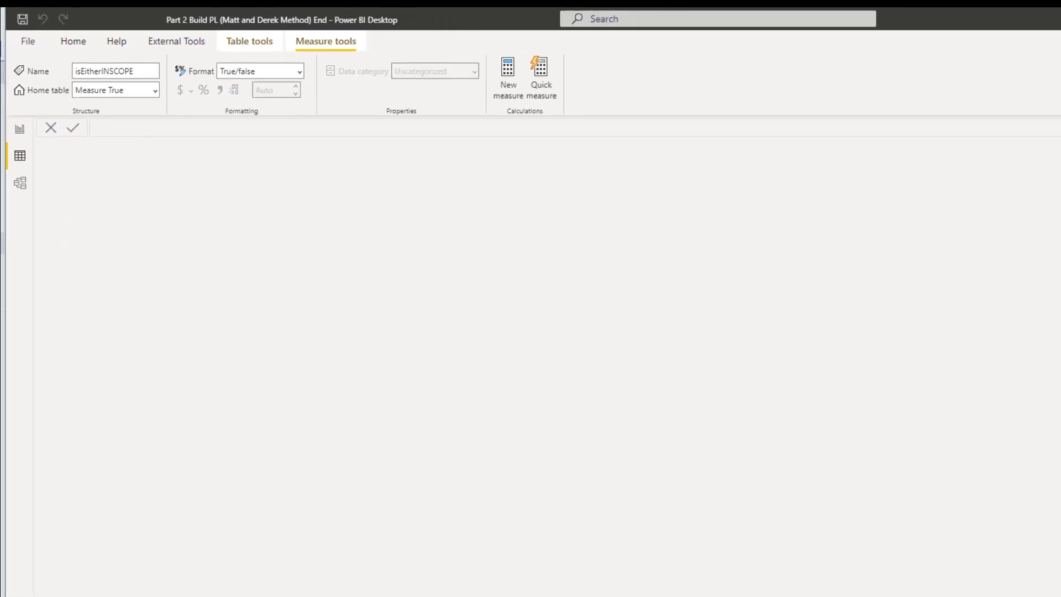
left_click(973, 358)
left_click(1003, 374)
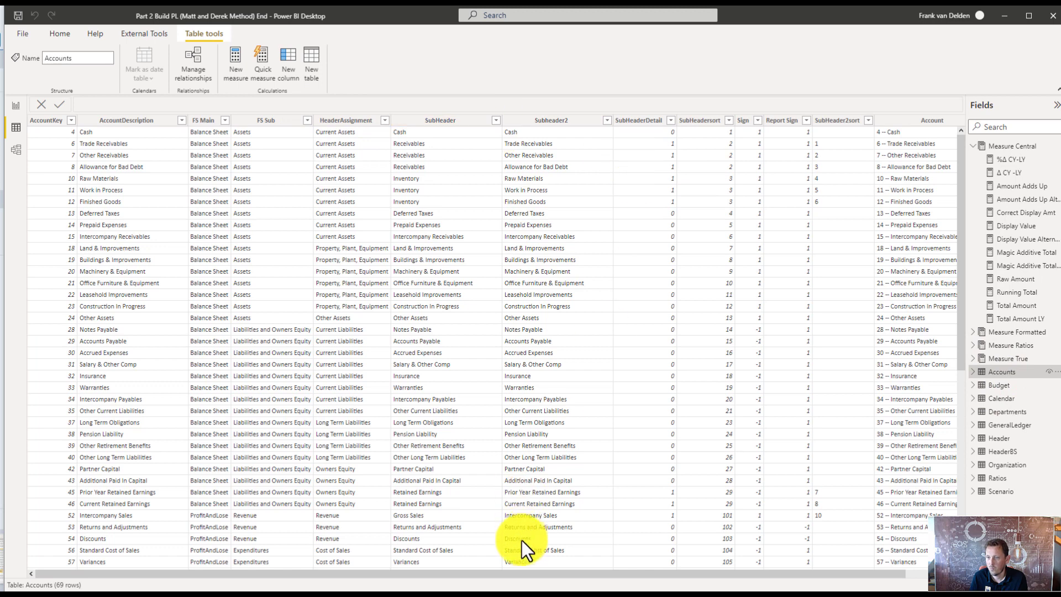
left_click_drag(535, 573, 580, 573)
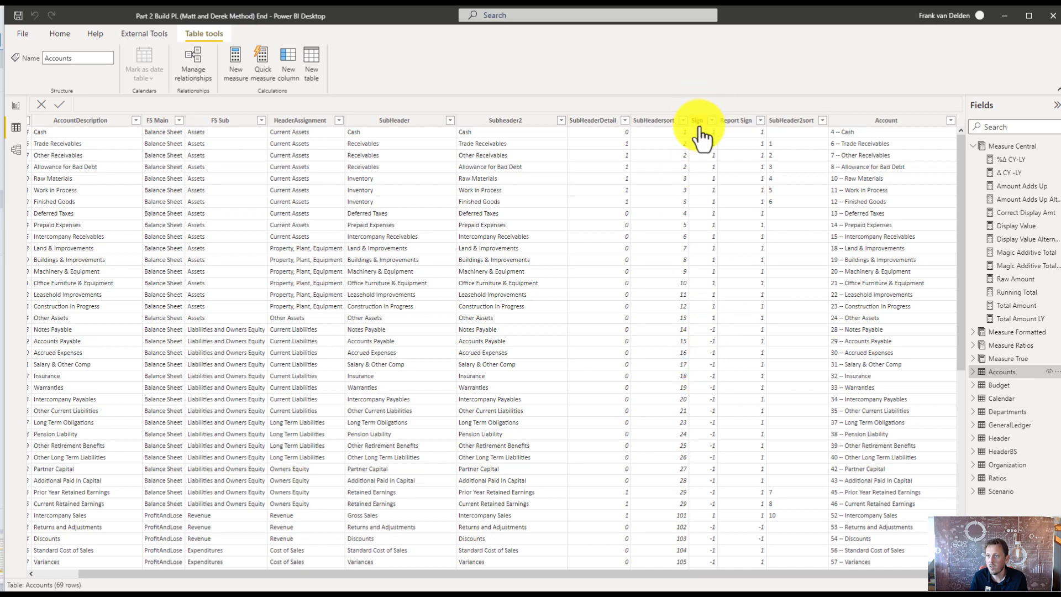
left_click(16, 105)
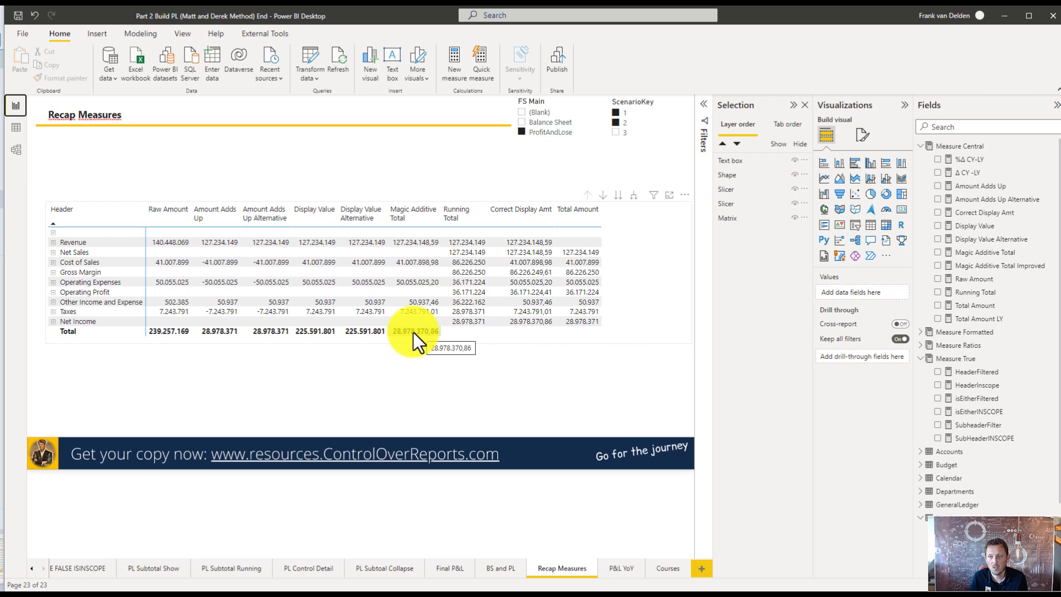
- Review the formulas of the Magic Additive Total and Magic Additive Total Improved measures
left_click(989, 253)
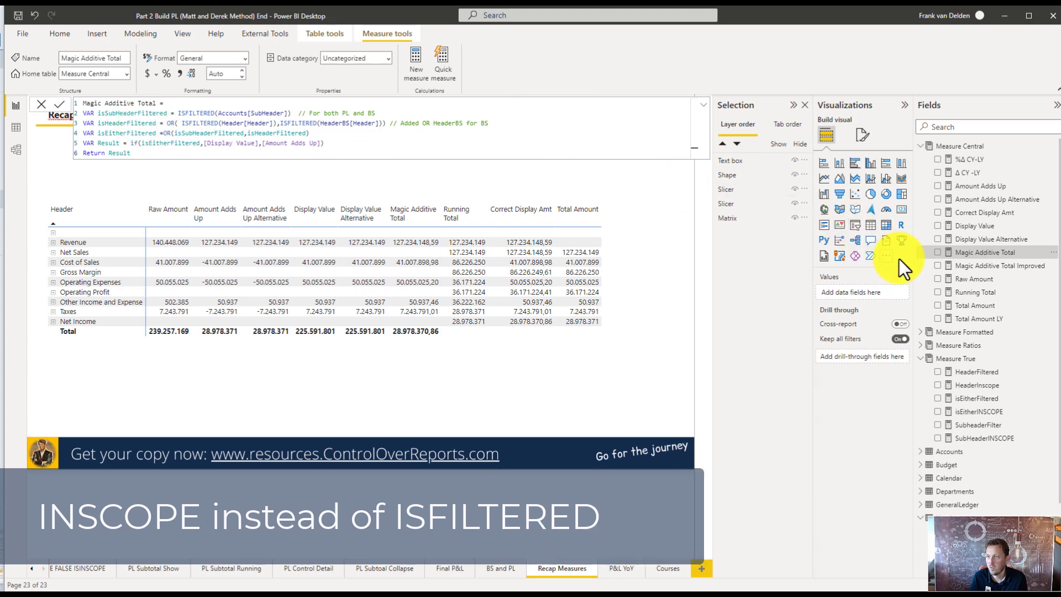
left_click(971, 270)
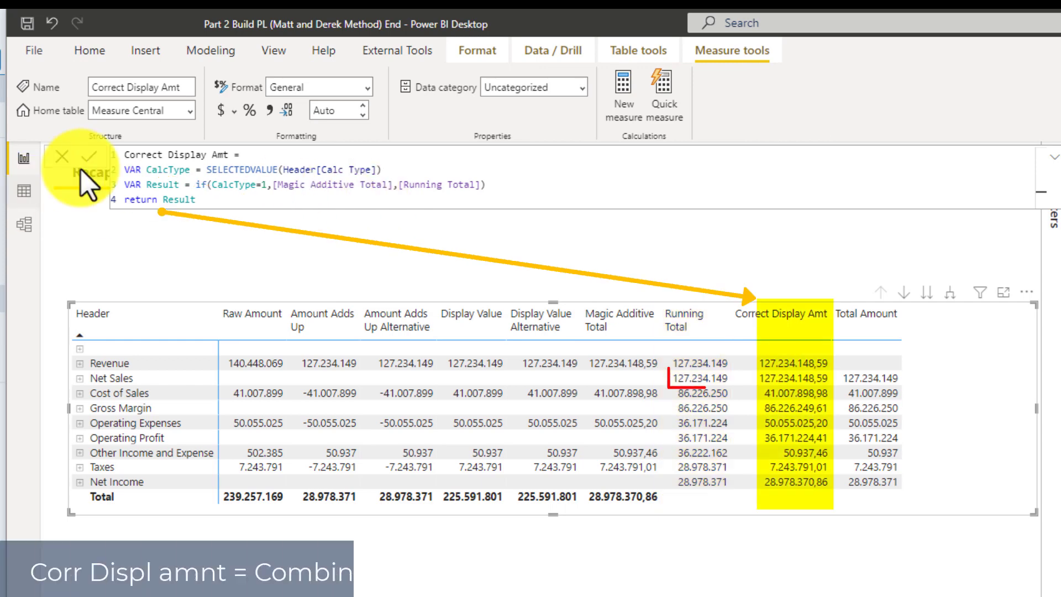
- Reformat the Result variable in the Correct Display Amt formula, putting the if( function and its arguments on separate lines
left_click(196, 184)
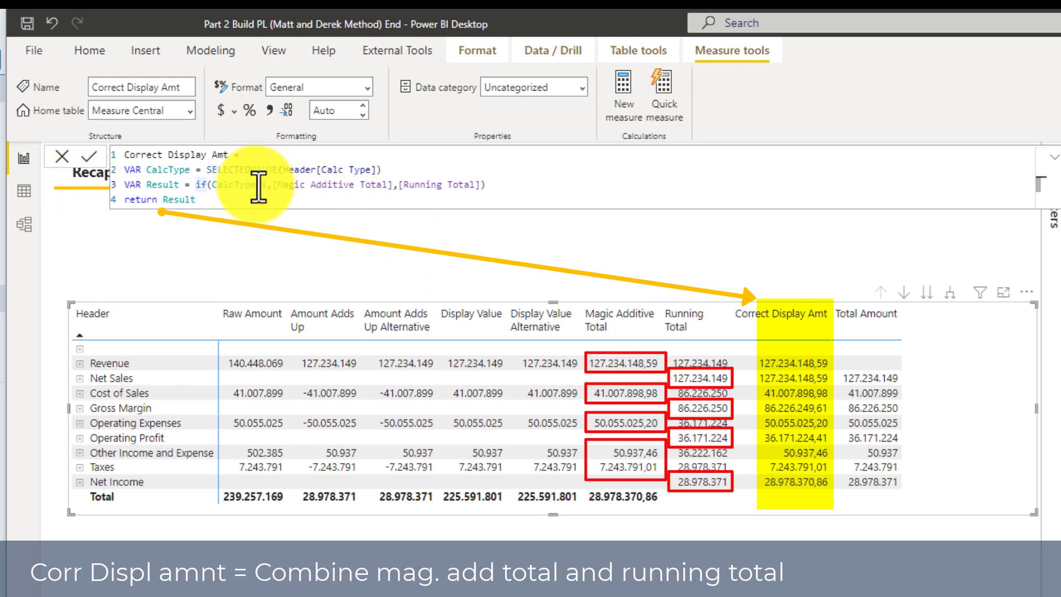
key("shift+Return")
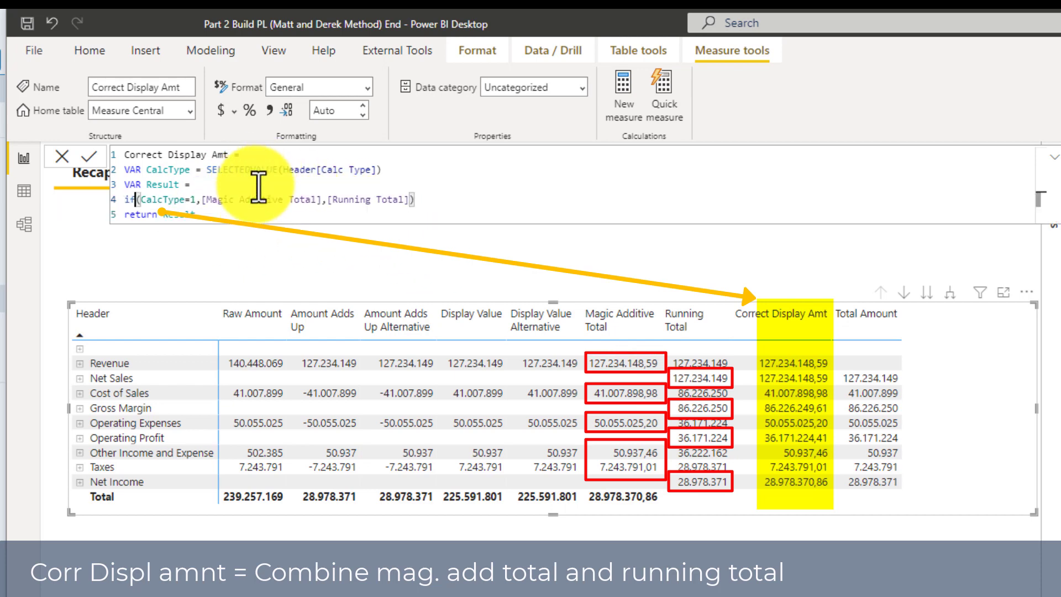
key("Right")
key("shift+Return")
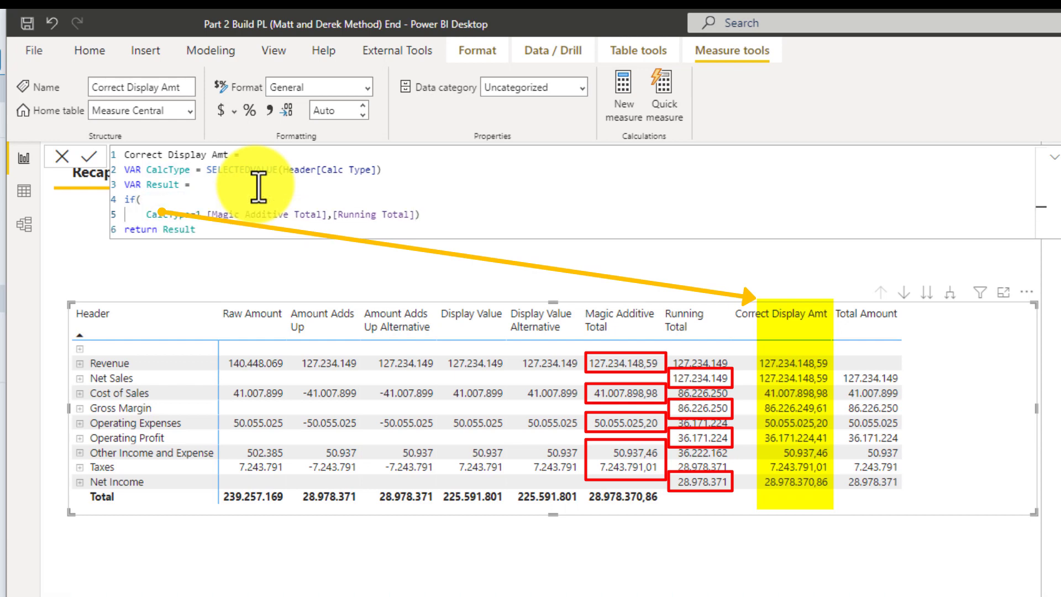
left_click(196, 199)
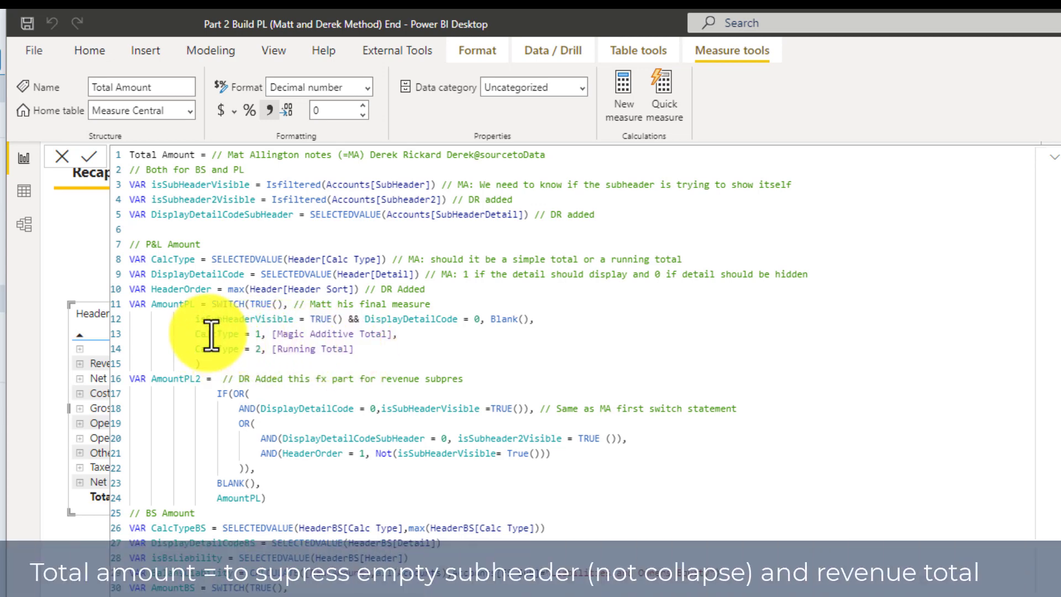
- Highlight the isSubHeaderVisible and DisplayDetailCode condition in Total Amount, and examine its effect by expanding and collapsing Taxes in the matrix
mouse_move(194, 320)
left_mouse_down()
mouse_move(501, 325)
mouse_move(441, 323)
left_mouse_up()
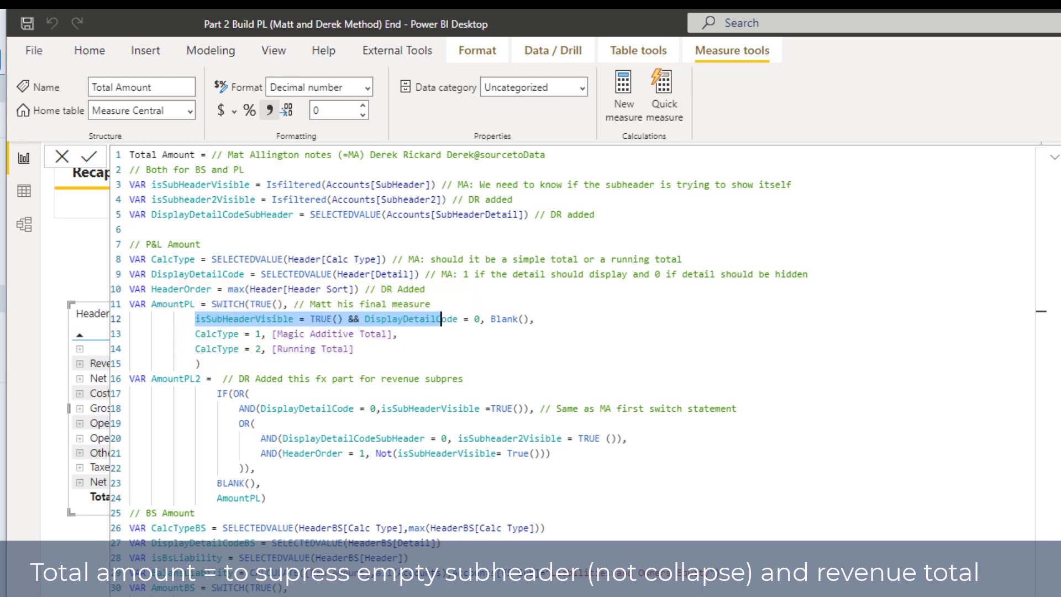
left_click(1054, 160)
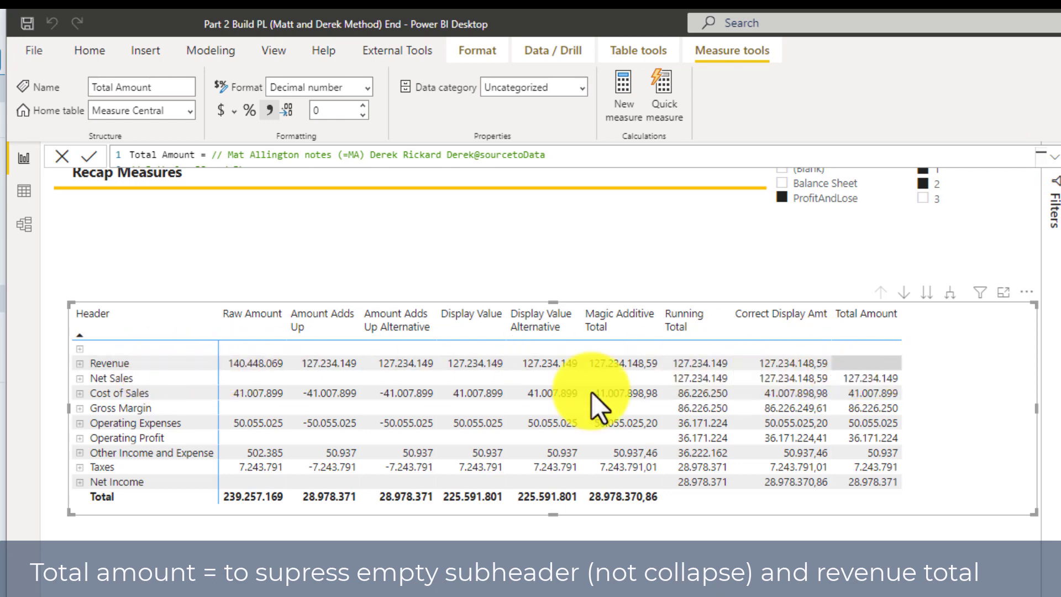
left_click(80, 467)
scroll(436, 465, "down", 3)
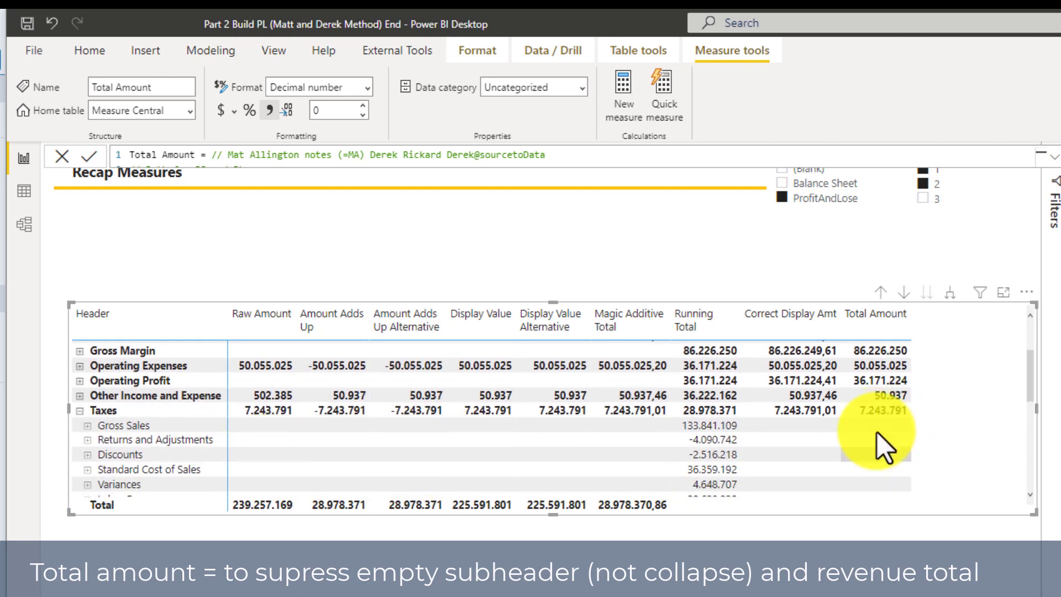
left_click(80, 410)
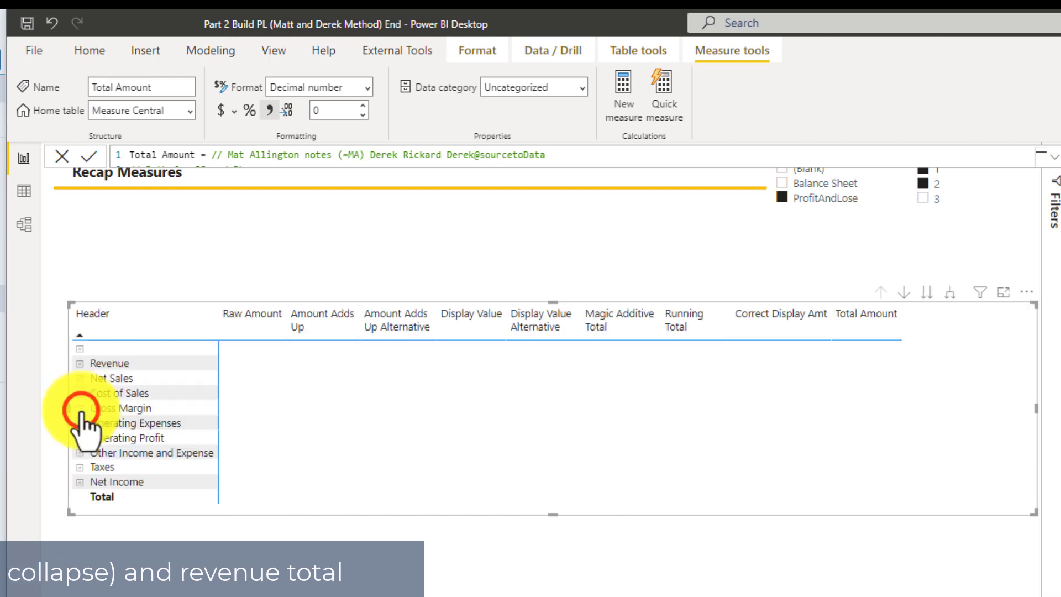